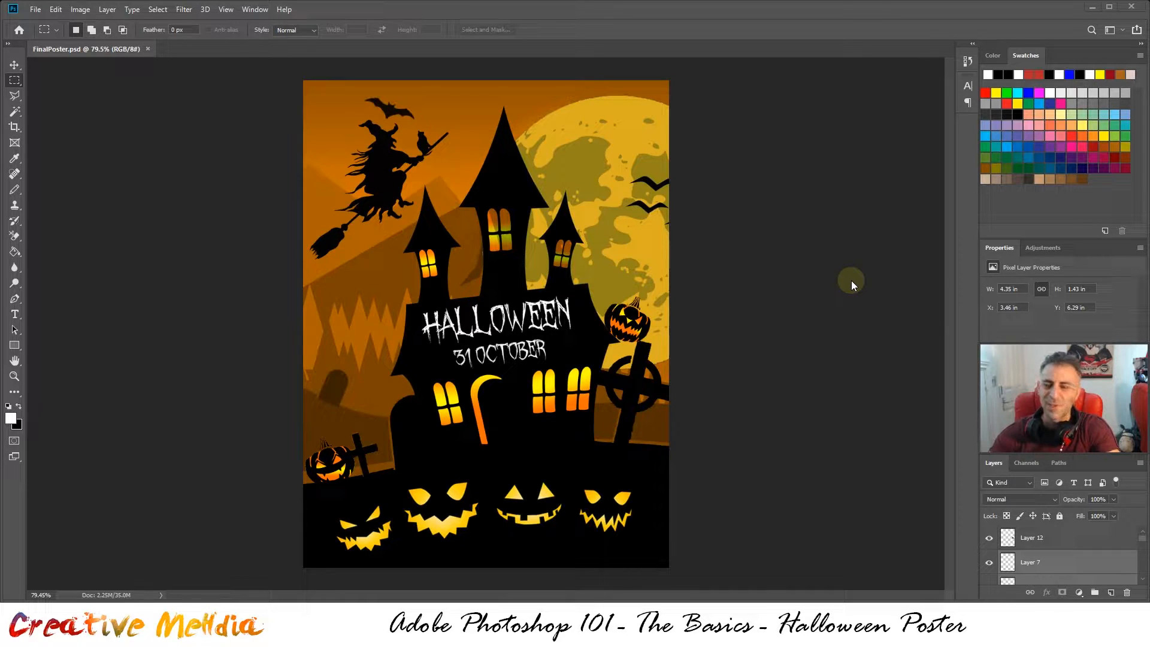
# - Create a new portrait document of 768 x 1024 pixels at 72 pixels/inch with RGB Color and a white background
pyautogui.click(35, 9)
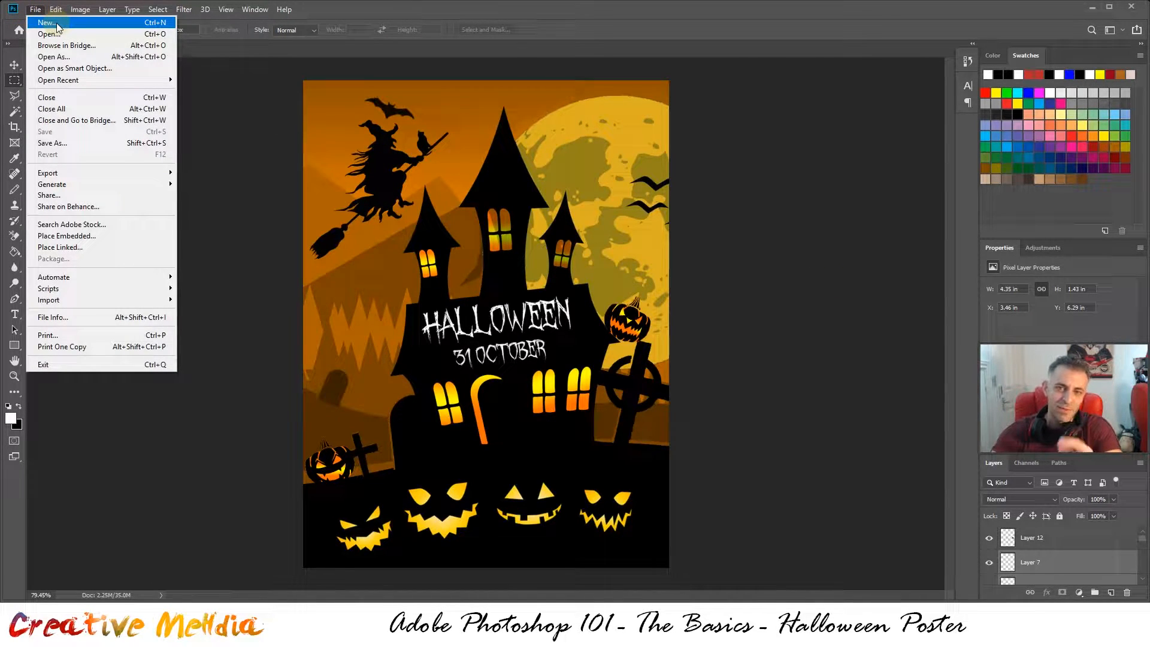
pyautogui.click(390, 9)
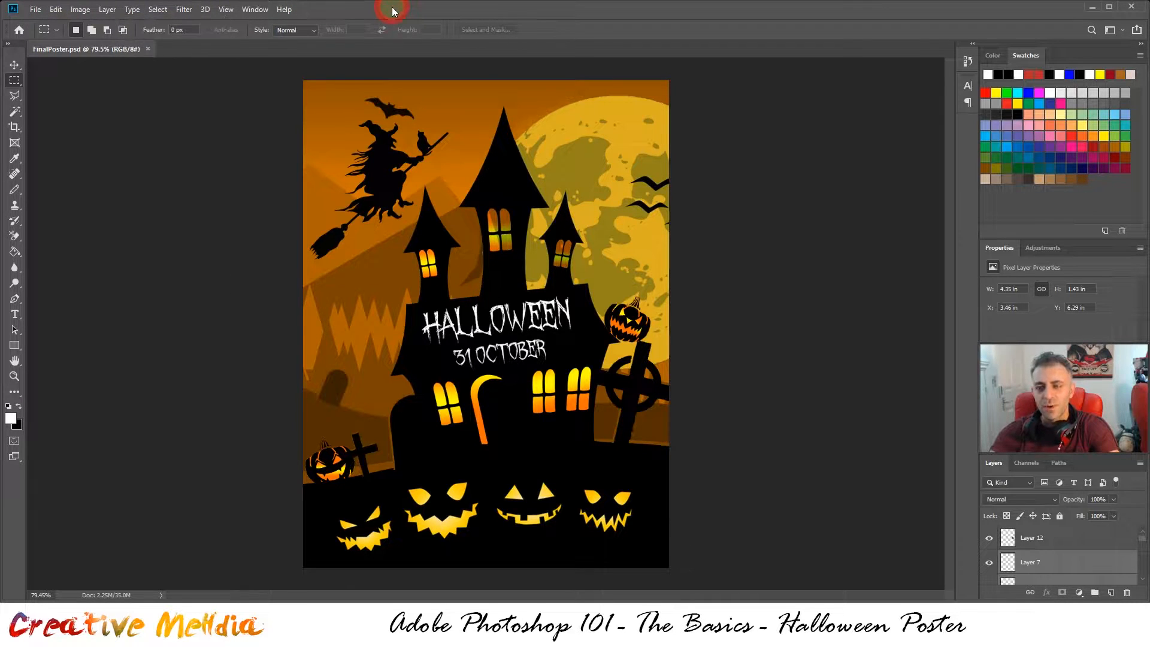
pyautogui.hotkey('ctrl', 'n')
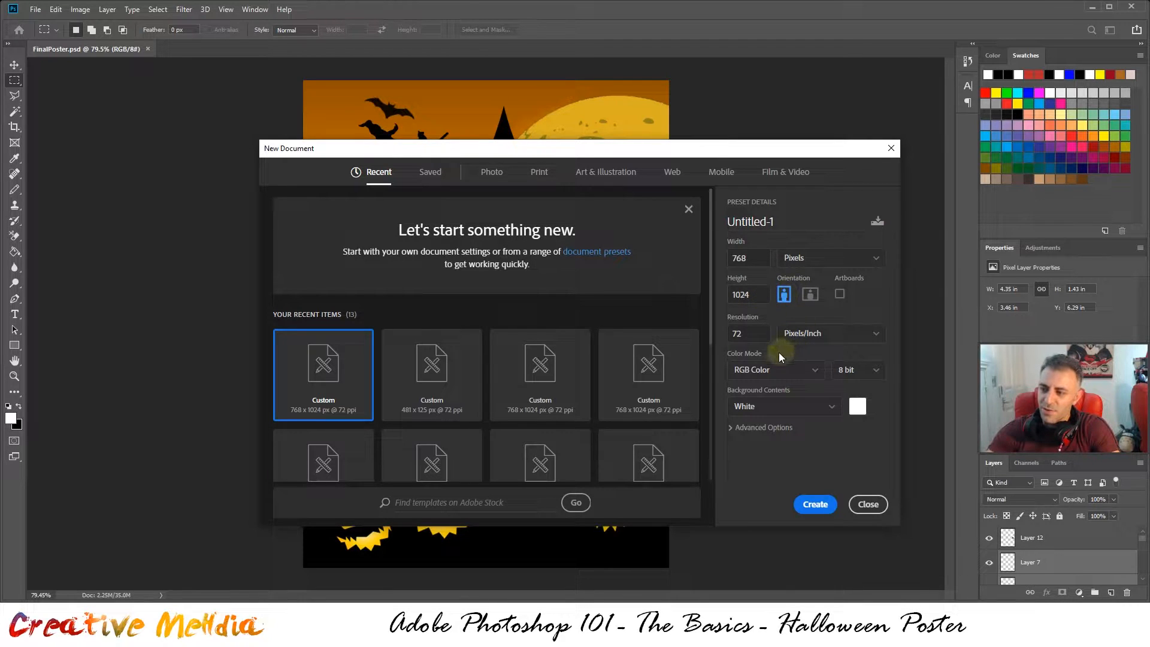
pyautogui.click(810, 506)
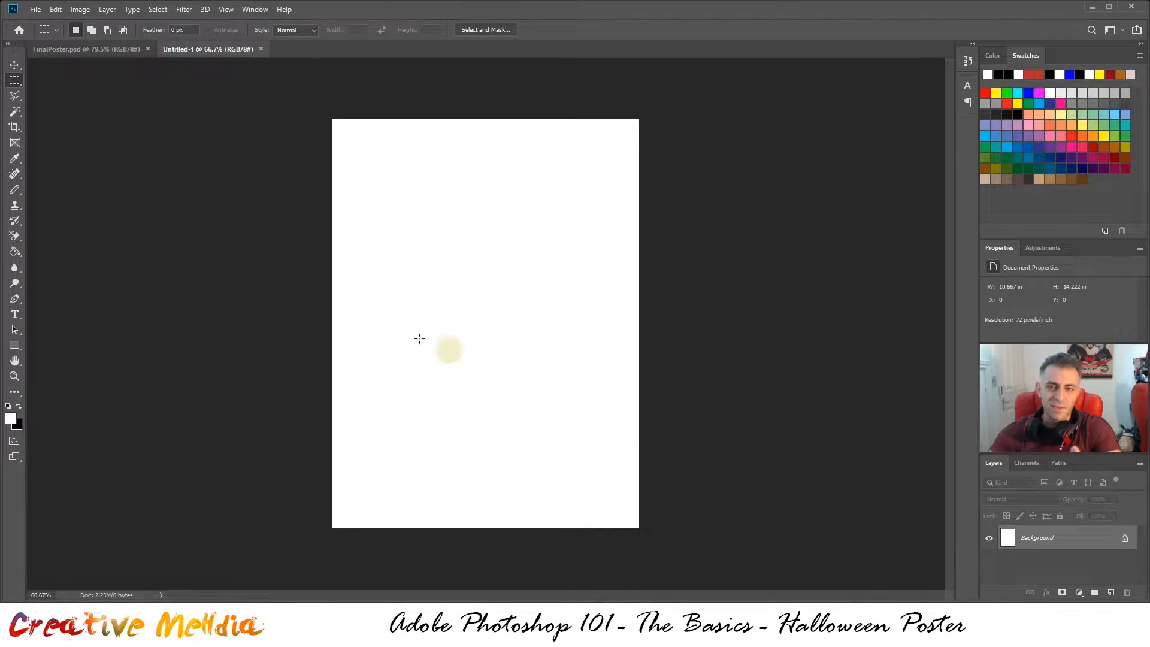
# - Open all eight images from the Halloween Poster Assets folder, from 31October.png through Witch.png
pyautogui.click(37, 9)
pyautogui.click(50, 32)
pyautogui.moveTo(669, 238); pyautogui.dragTo(87, 48)
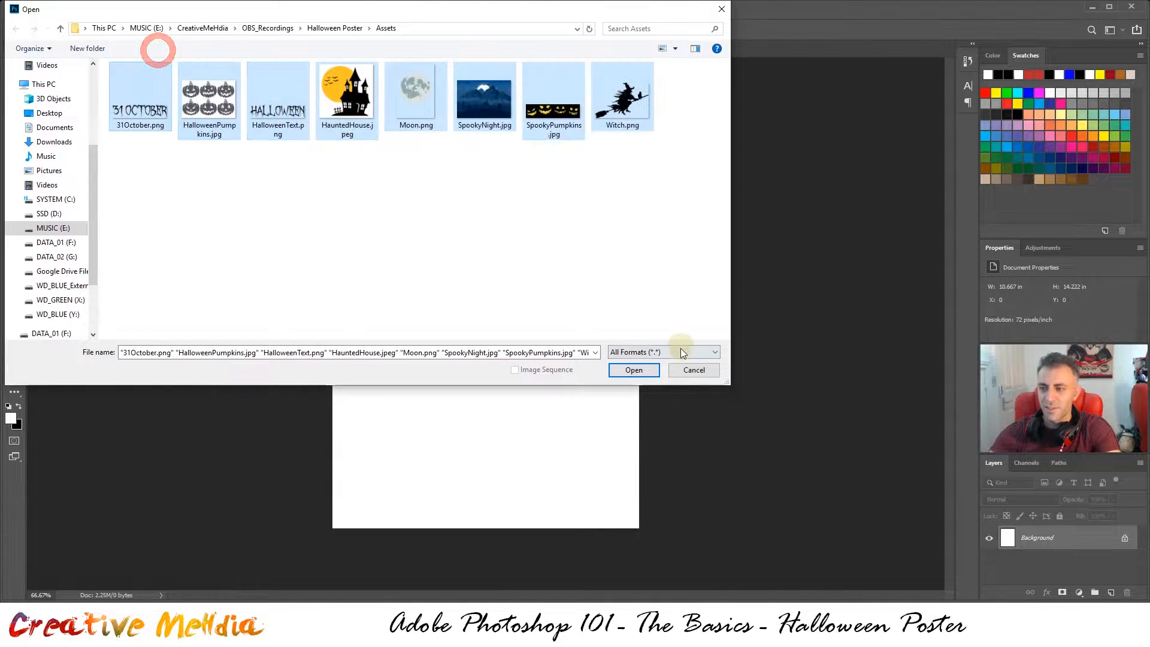
pyautogui.click(636, 369)
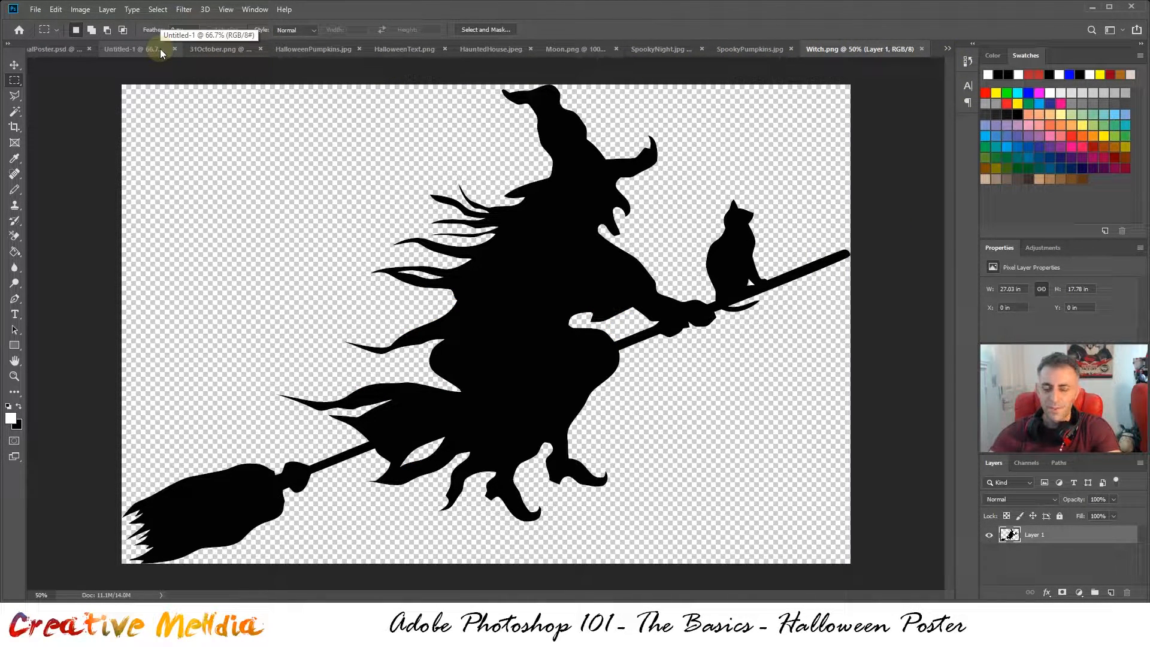
# - Bring up SpookyNight.jpg and compare its scenery with the finished poster in FinalPoster.psd
pyautogui.click(946, 50)
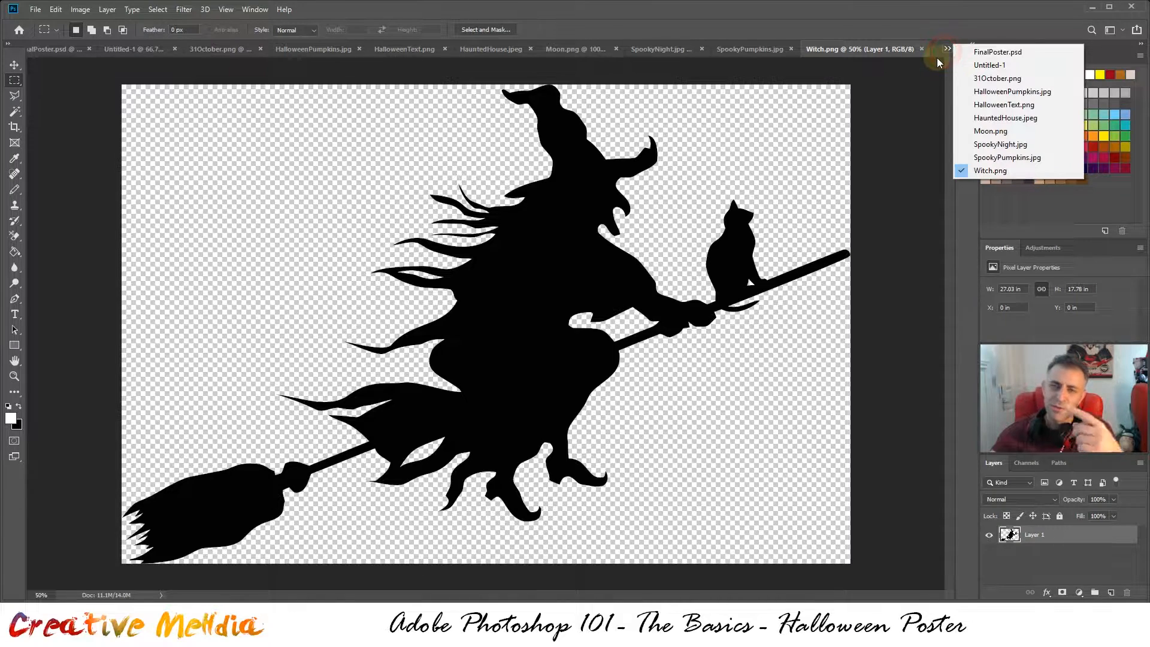
pyautogui.click(999, 146)
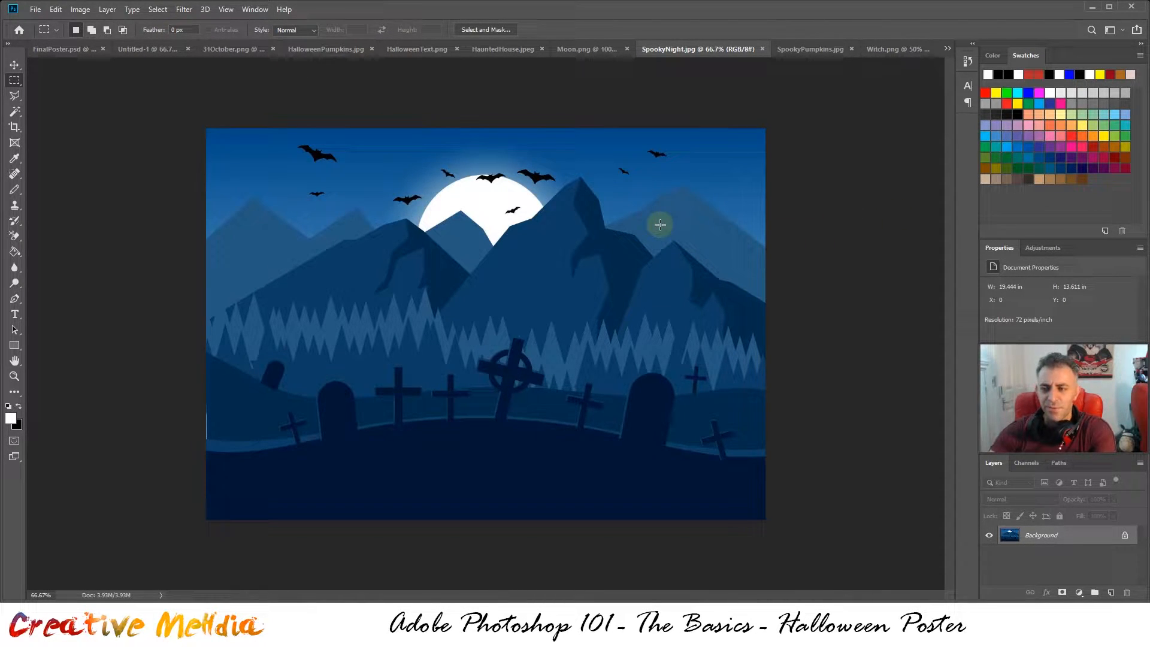
pyautogui.click(66, 47)
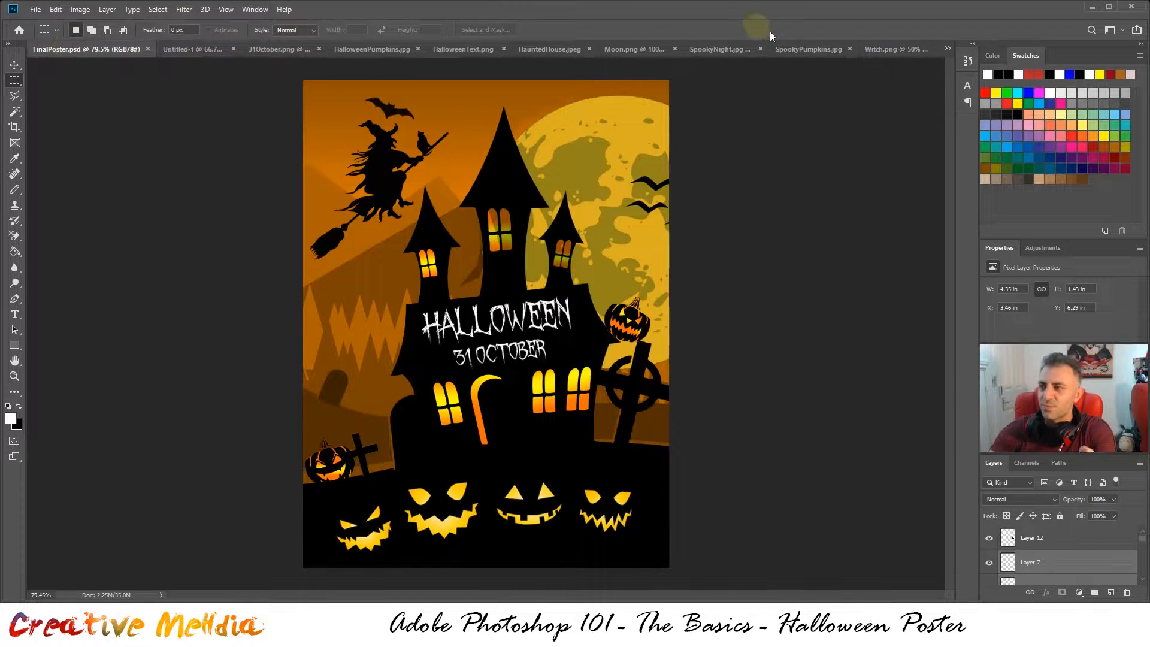
pyautogui.click(714, 55)
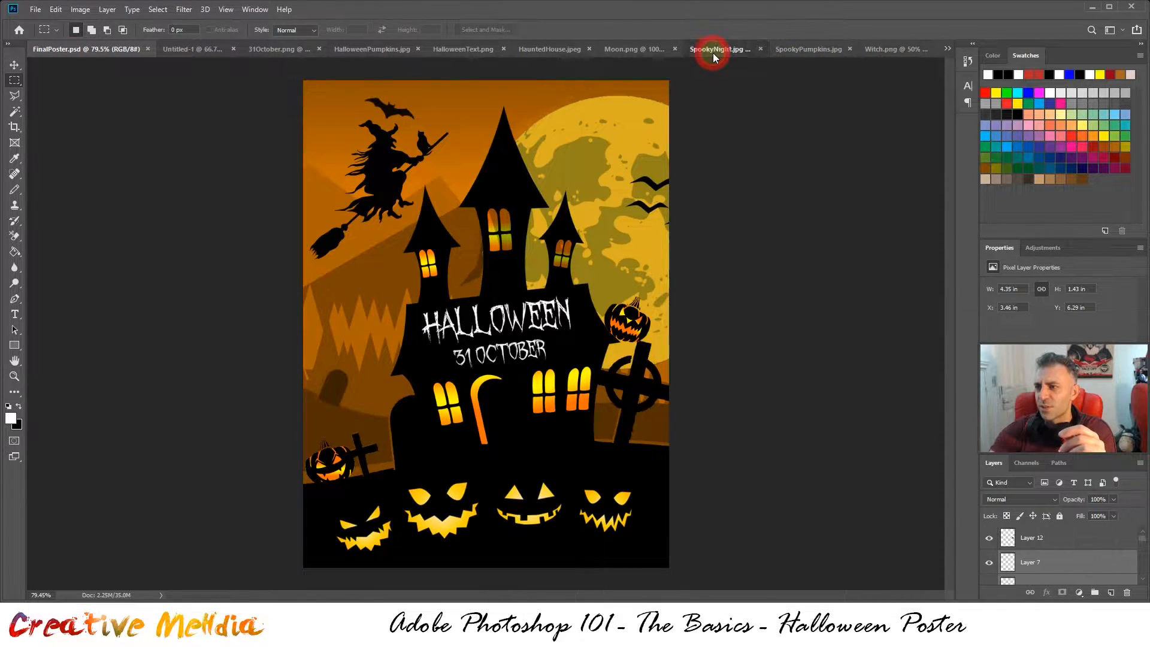
pyautogui.press('ctrl')
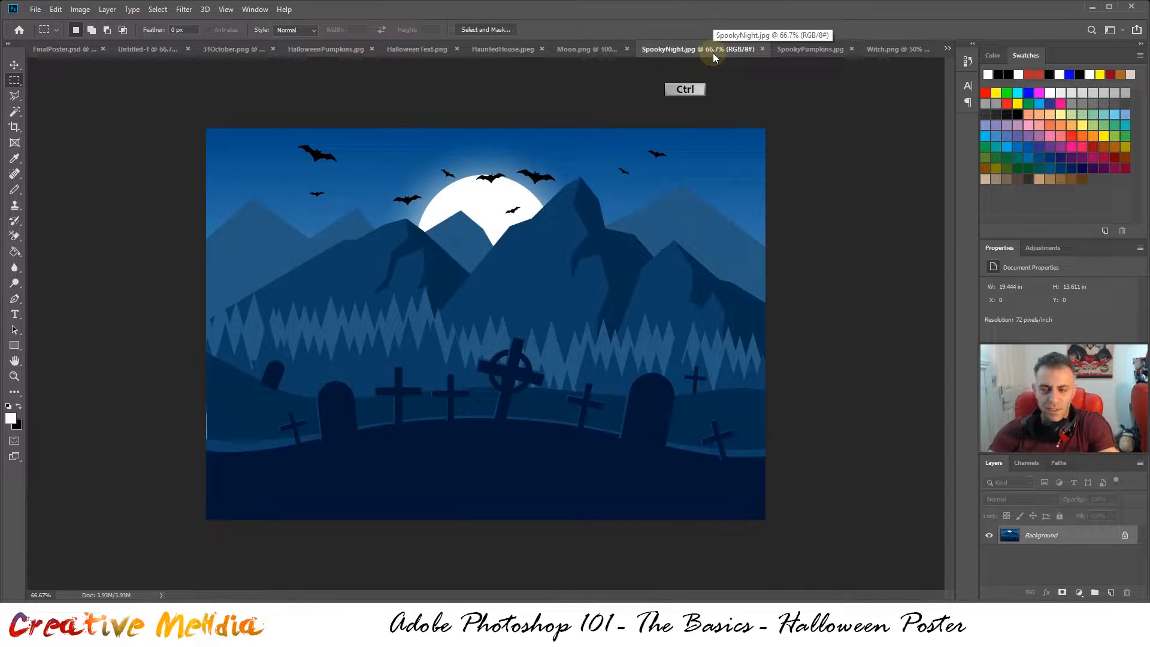
pyautogui.click(571, 49)
pyautogui.click(695, 48)
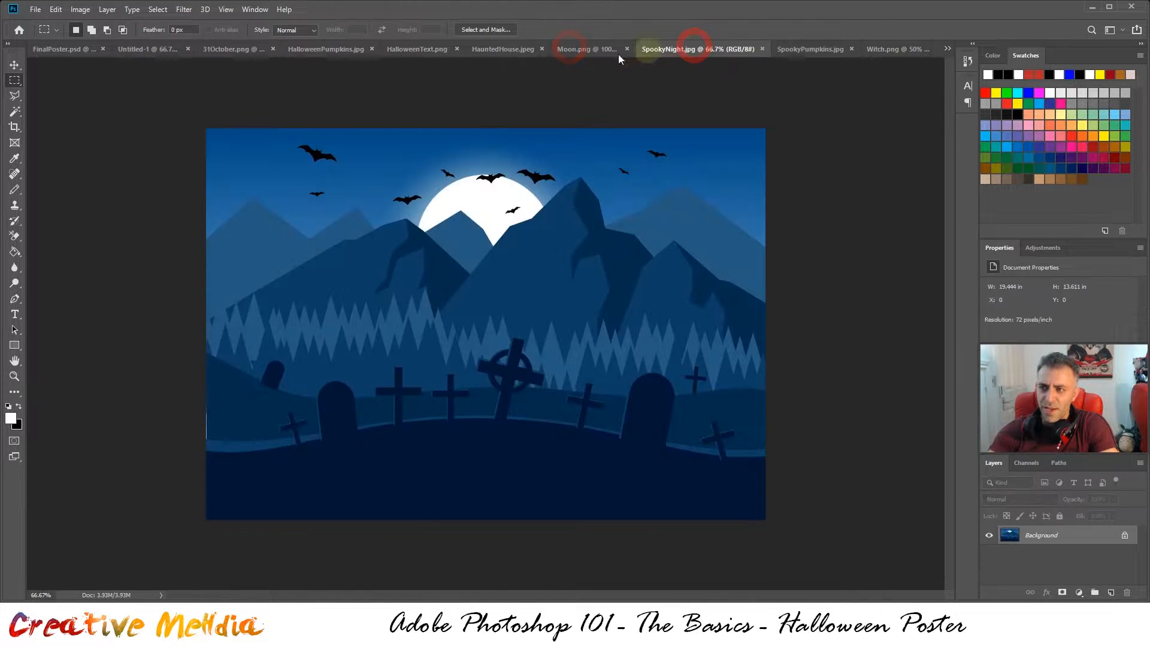
pyautogui.press('ctrl')
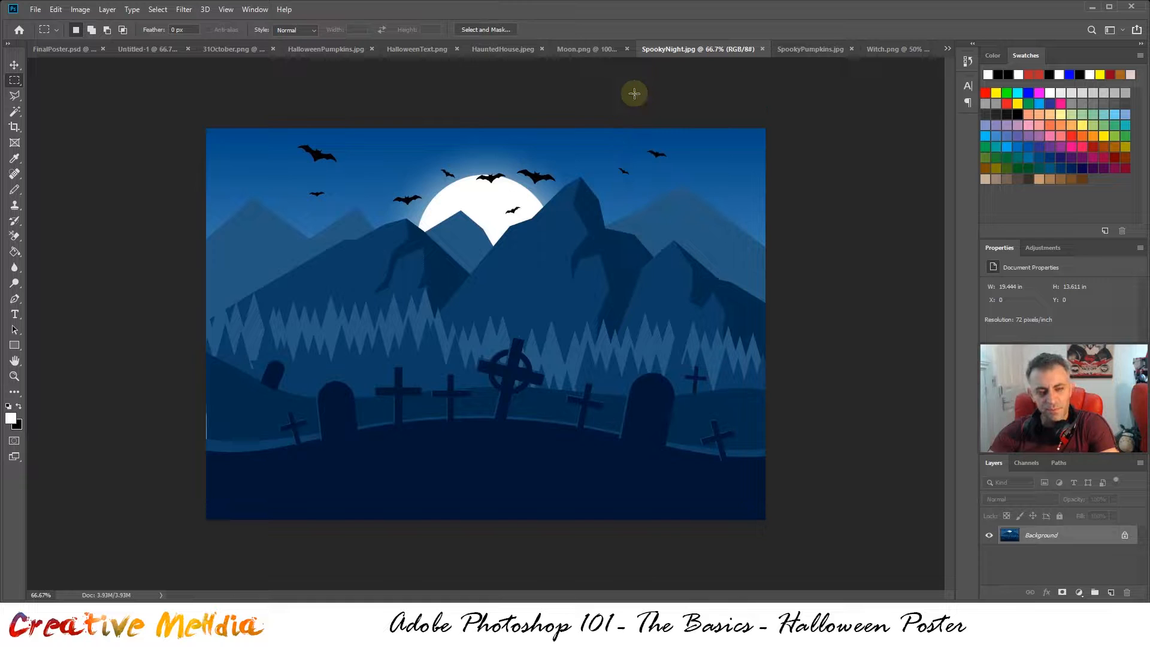
pyautogui.press('ctrl')
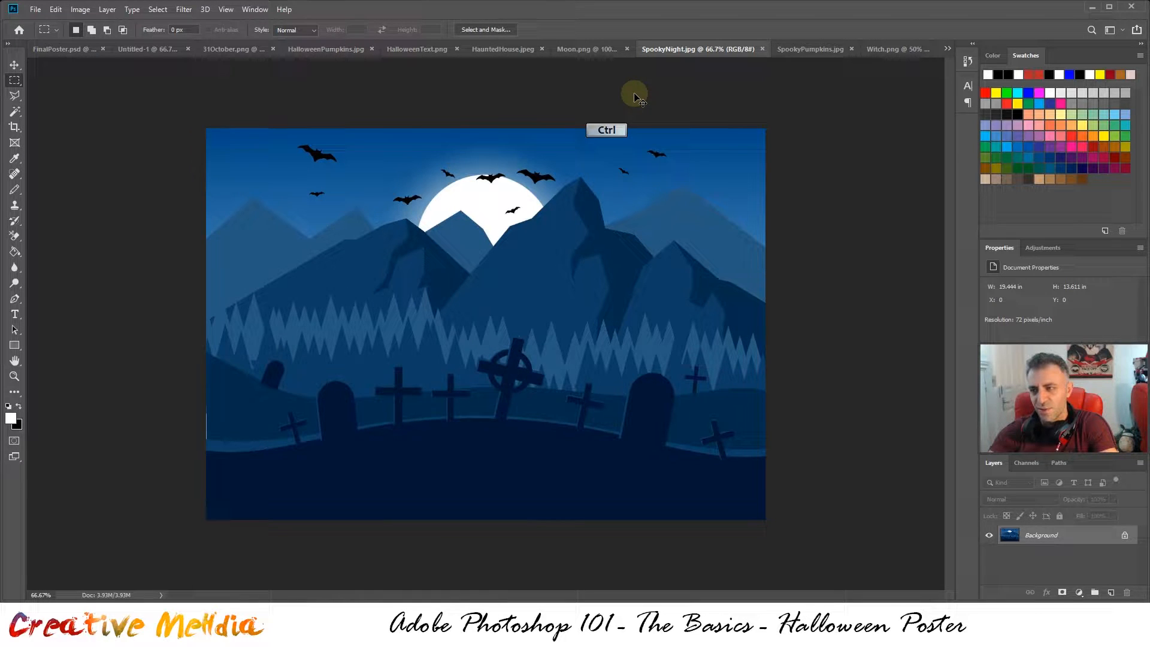
# - Copy the entire SpookyNight.jpg image and paste it into the blank Untitled-1 document
pyautogui.hotkey('ctrl', 'a')
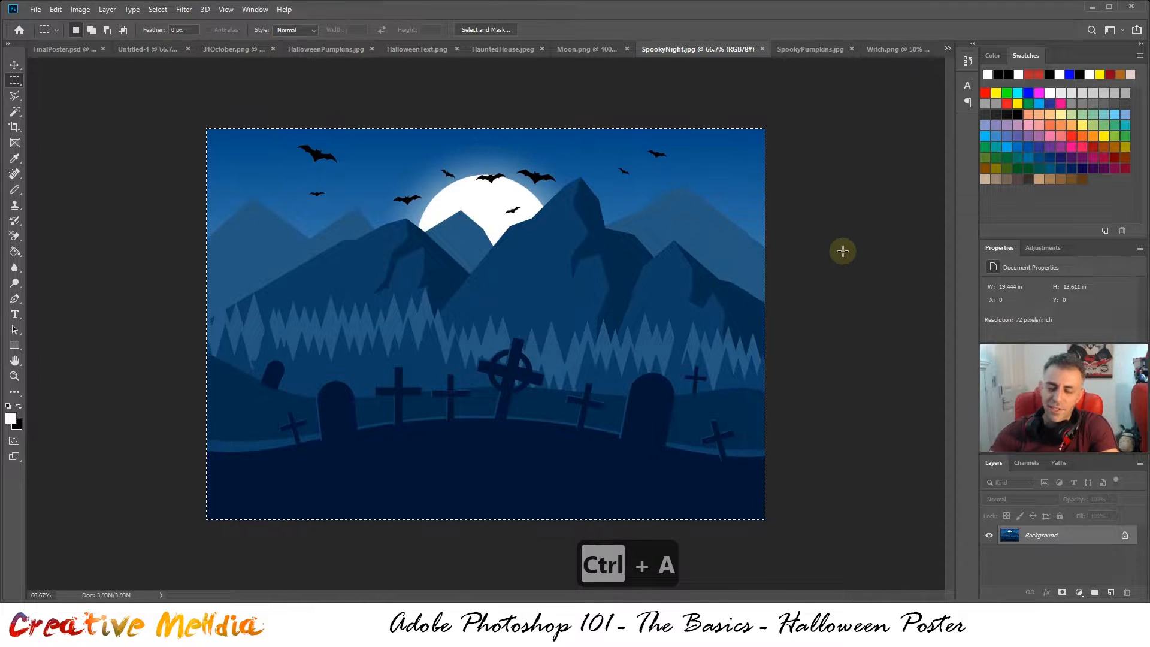
pyautogui.press('ctrl')
pyautogui.hotkey('ctrl', 'c')
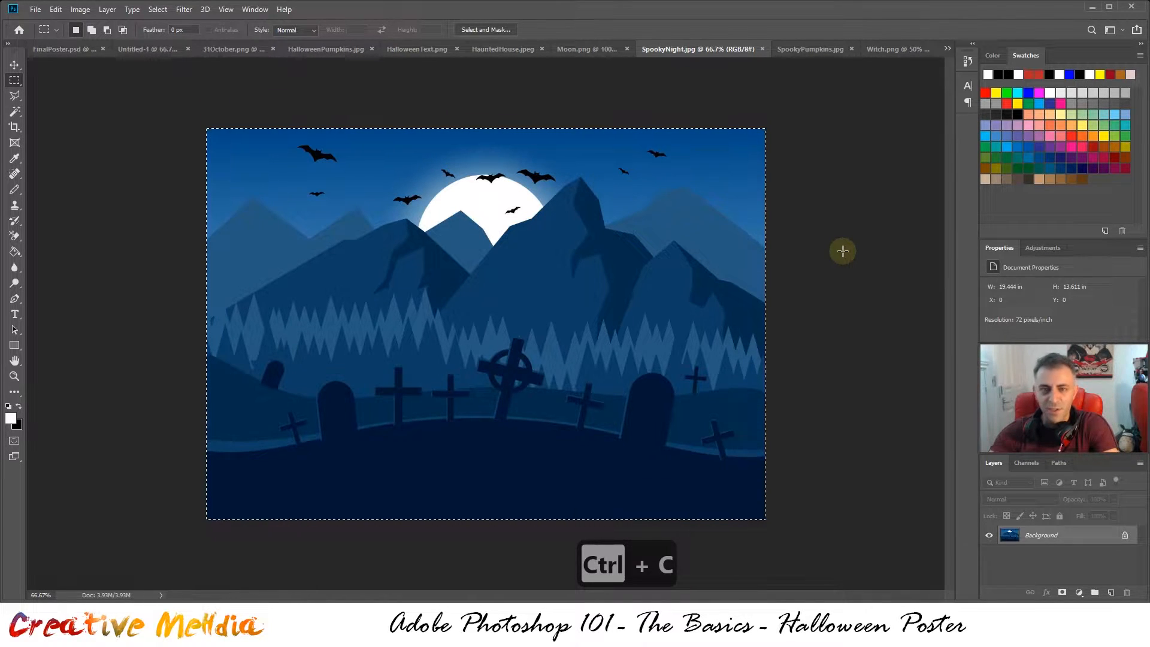
pyautogui.click(149, 51)
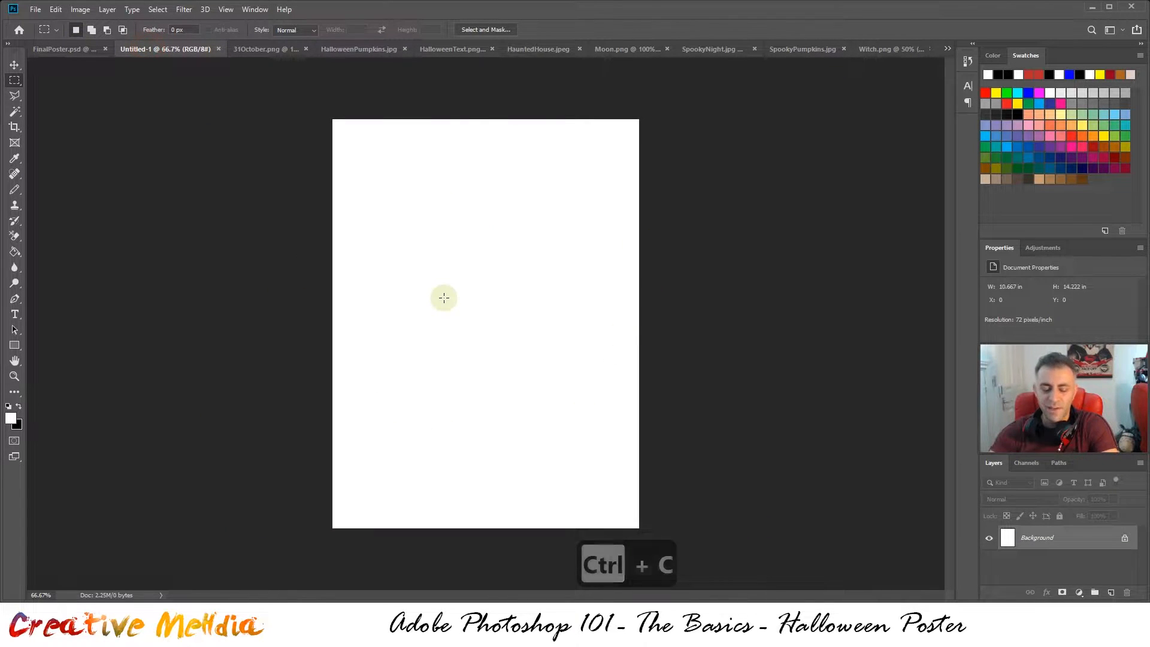
pyautogui.press('ctrl')
pyautogui.hotkey('ctrl', 'v')
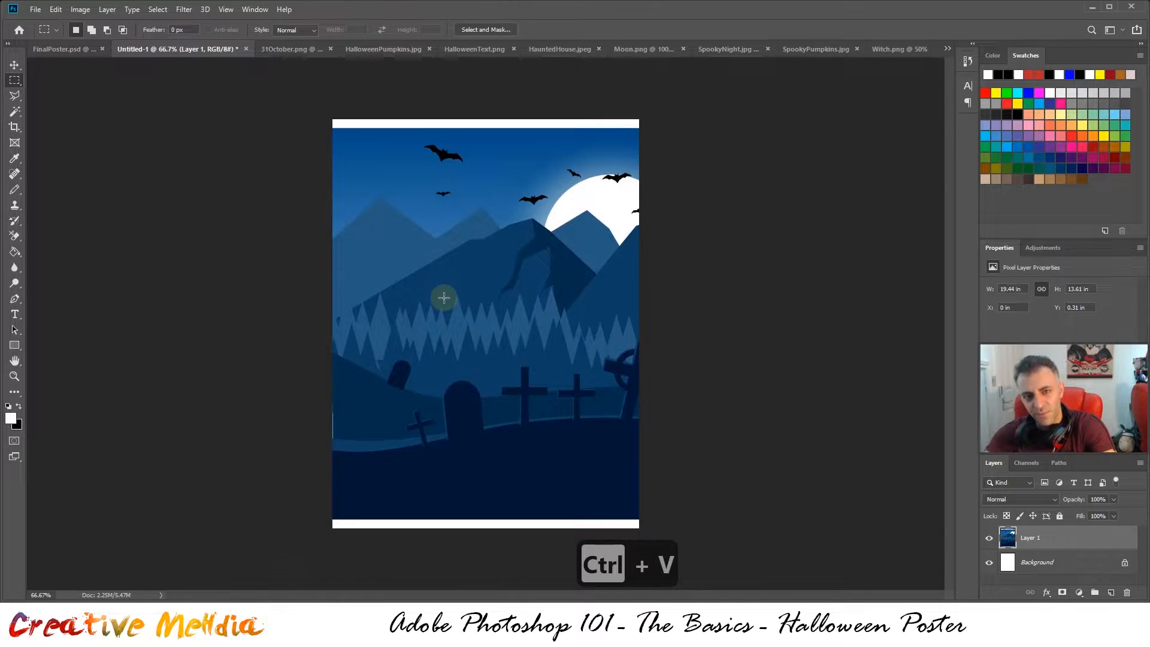
pyautogui.press('ctrl')
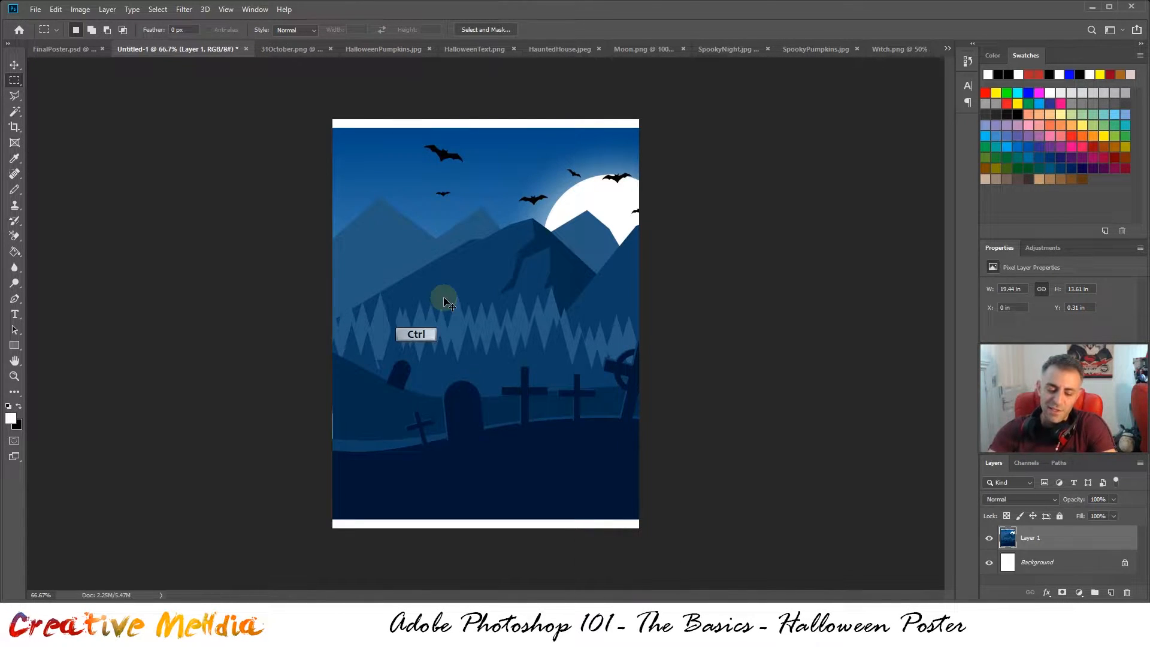
pyautogui.hotkey('ctrl', 't')
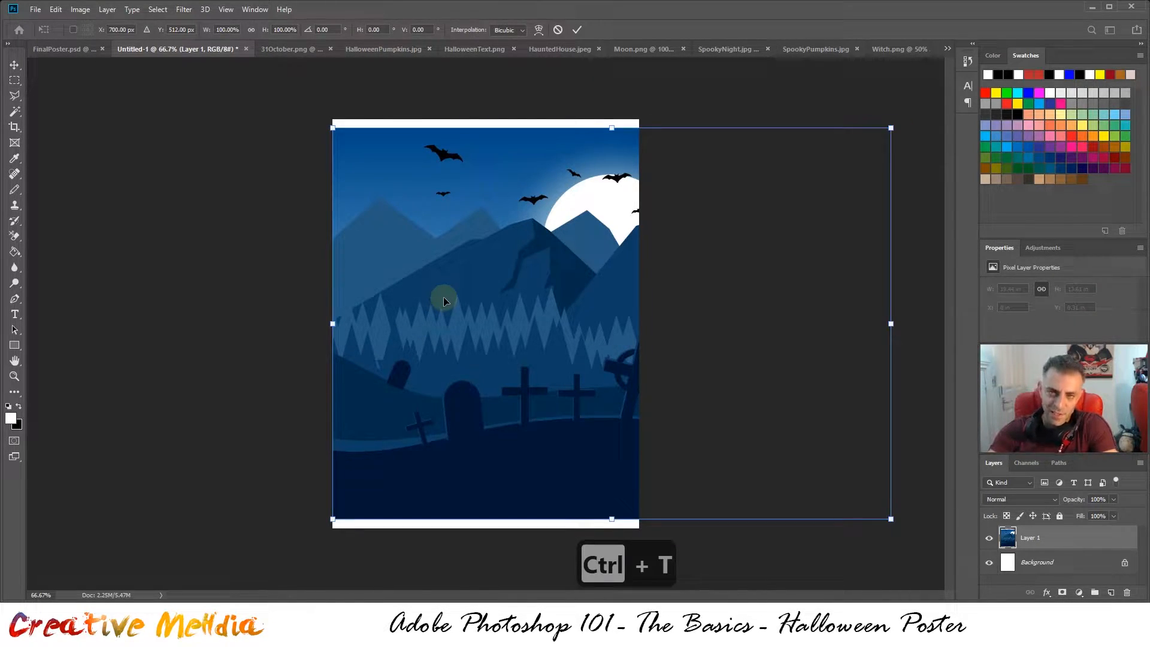
pyautogui.moveTo(506, 342); pyautogui.dragTo(394, 344)
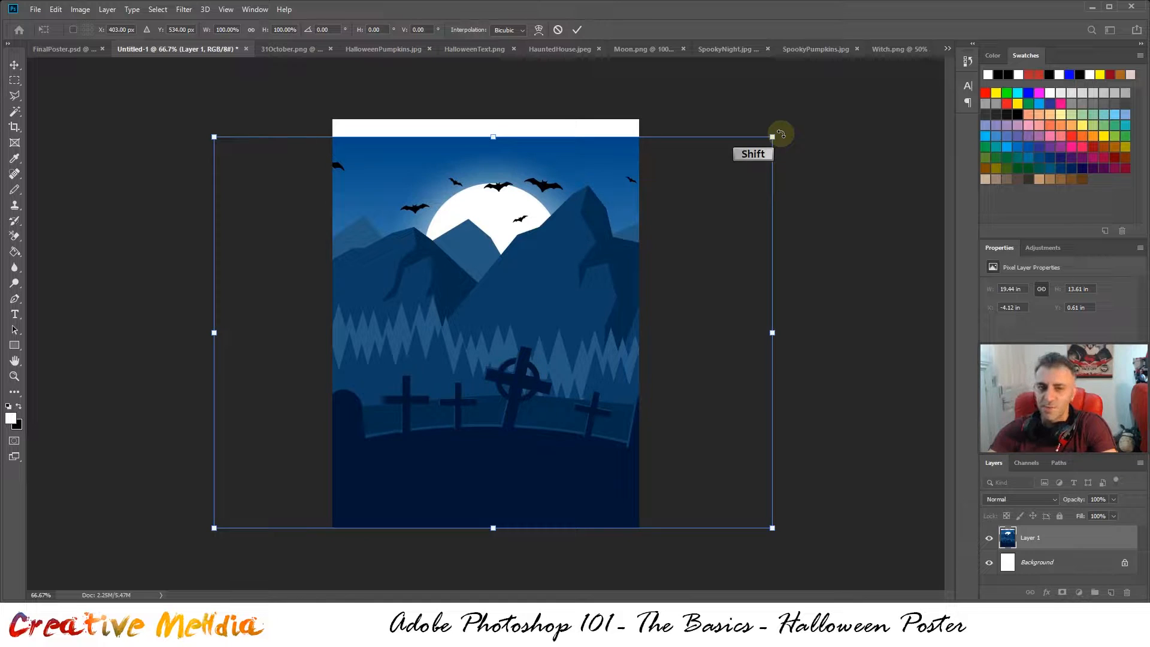
pyautogui.moveTo(773, 135); pyautogui.dragTo(750, 128)
pyautogui.press('Escape')
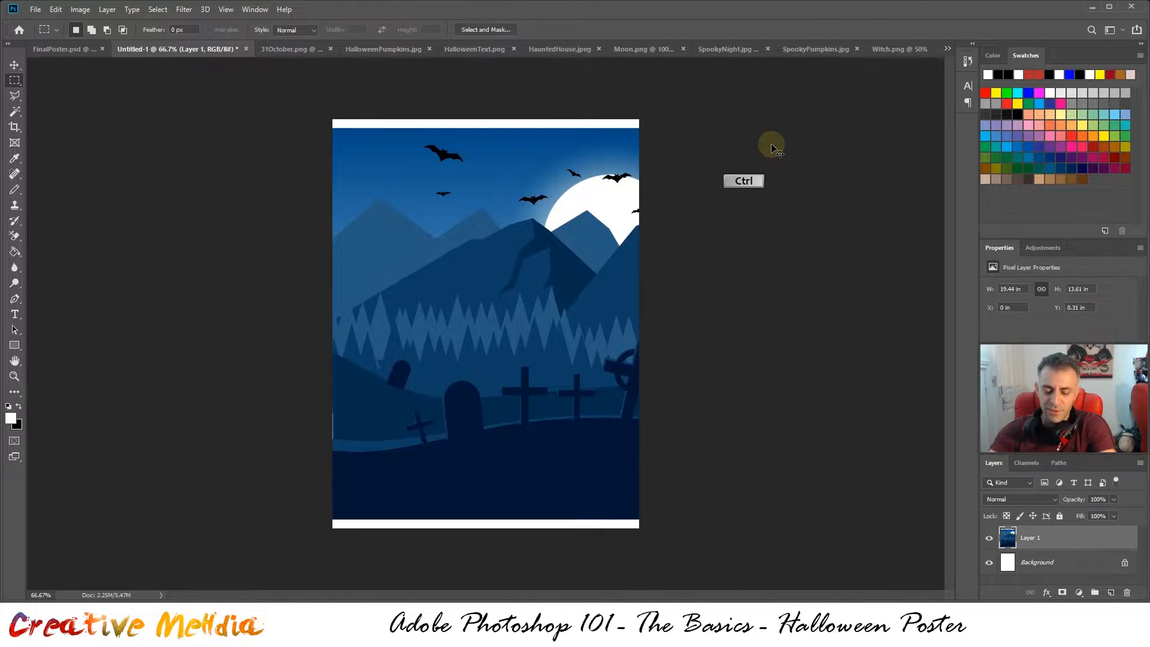
# - Free-transform the pasted night scene, enlarging it to about 108% and shifting it left so it covers the whole canvas
pyautogui.hotkey('ctrl', 't')
pyautogui.moveTo(891, 127); pyautogui.dragTo(907, 110)
pyautogui.moveTo(689, 246); pyautogui.dragTo(581, 257)
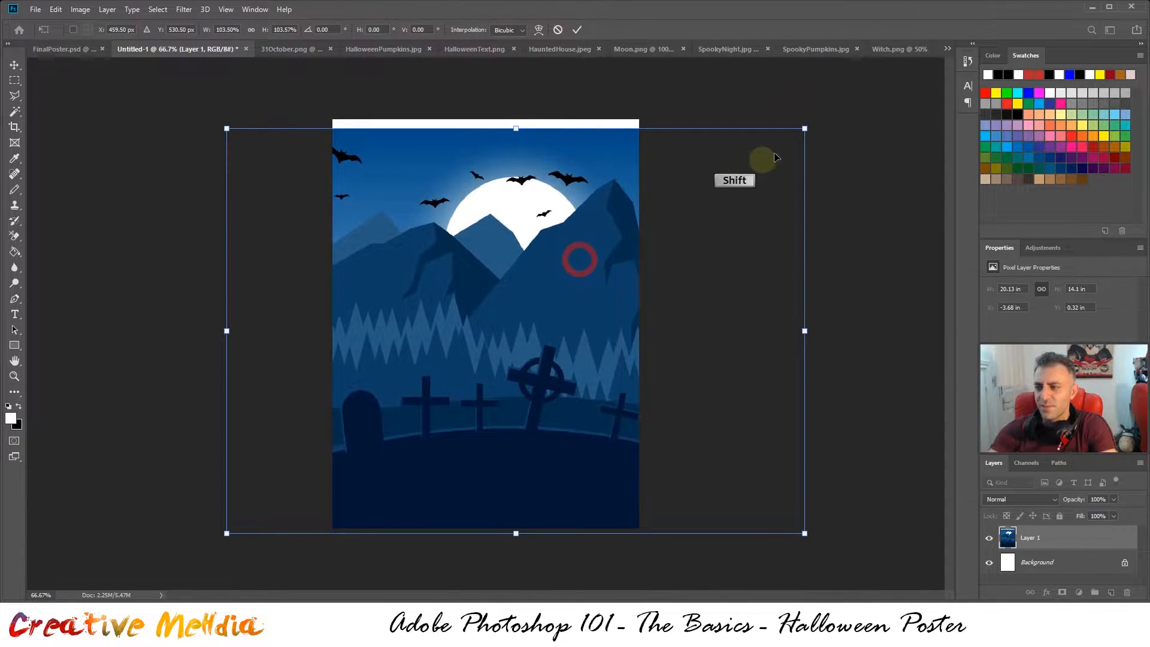
pyautogui.moveTo(809, 124); pyautogui.dragTo(841, 118)
# - Nudge the enlarged night scene right and slightly down to X 612 px, Y 514 px, and apply the transform
pyautogui.hotkey('shift', 'Right')
pyautogui.hotkey('shift', 'Right')
pyautogui.hotkey('shift', 'Right')
pyautogui.hotkey('shift', 'Right')
pyautogui.hotkey('shift', 'Right')
pyautogui.hotkey('shift', 'Right')
pyautogui.hotkey('shift', 'Right')
pyautogui.hotkey('shift', 'Right')
pyautogui.hotkey('shift', 'Right')
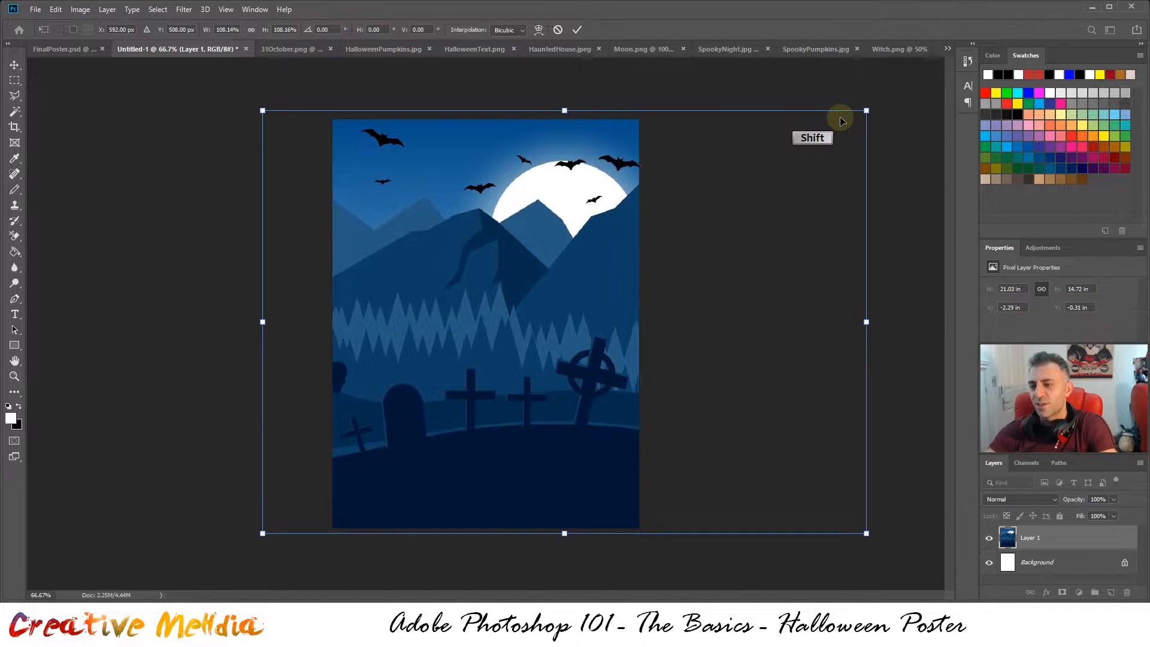
pyautogui.hotkey('shift', 'Right')
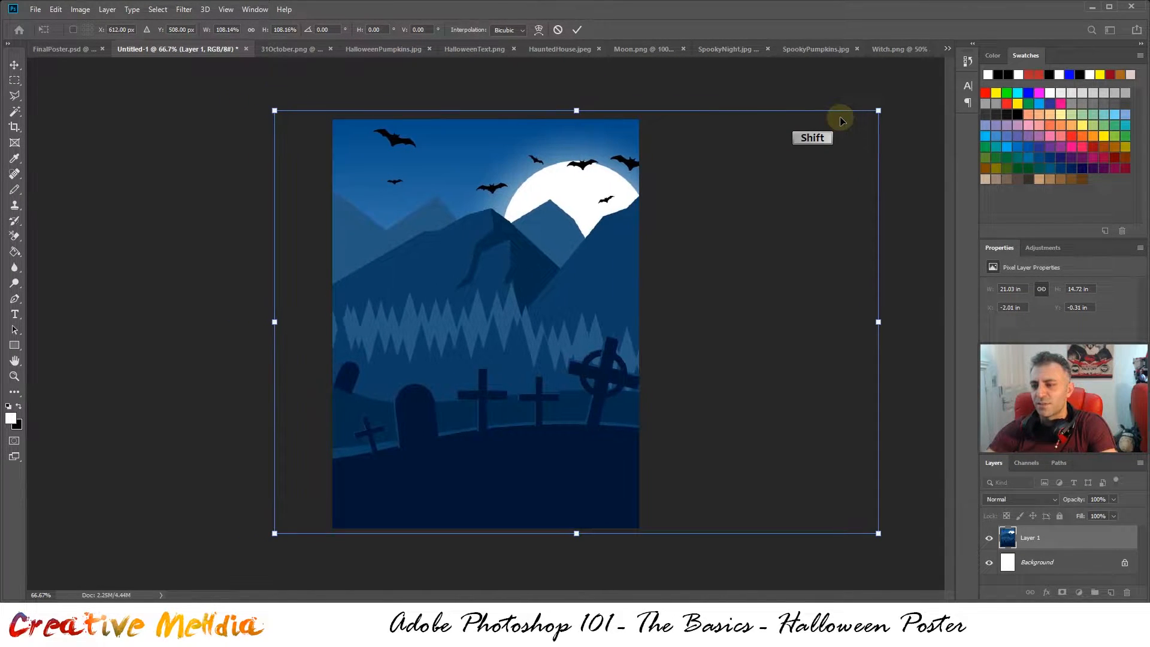
pyautogui.press('Down')
pyautogui.press('Down')
pyautogui.press('Down')
pyautogui.press('Down')
pyautogui.press('Down')
pyautogui.press('Down')
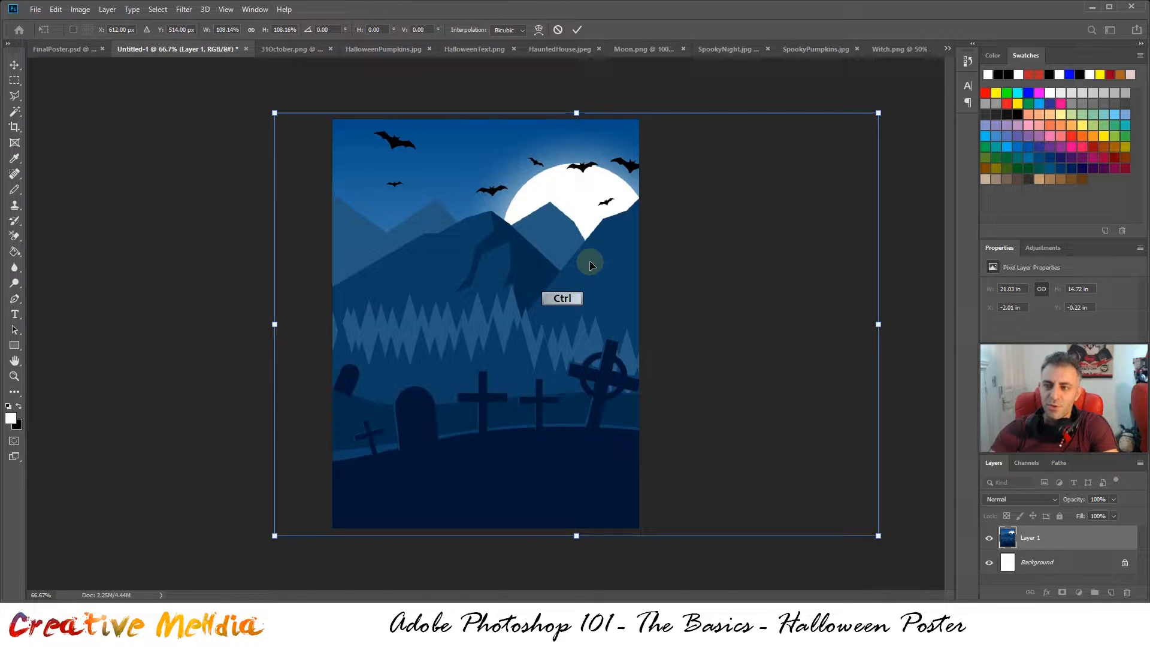
pyautogui.hotkey('ctrl', 'Return')
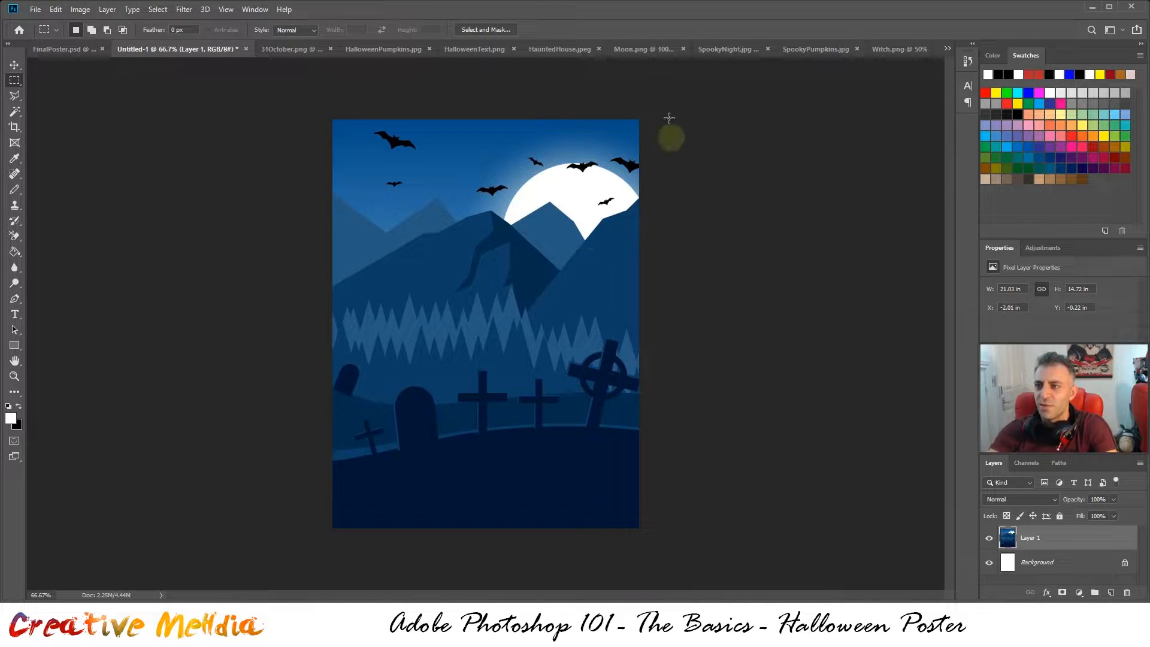
# - Close SpookyNight.jpg, check the finished poster for the next element, and bring up HauntedHouse.jpeg
pyautogui.click(728, 51)
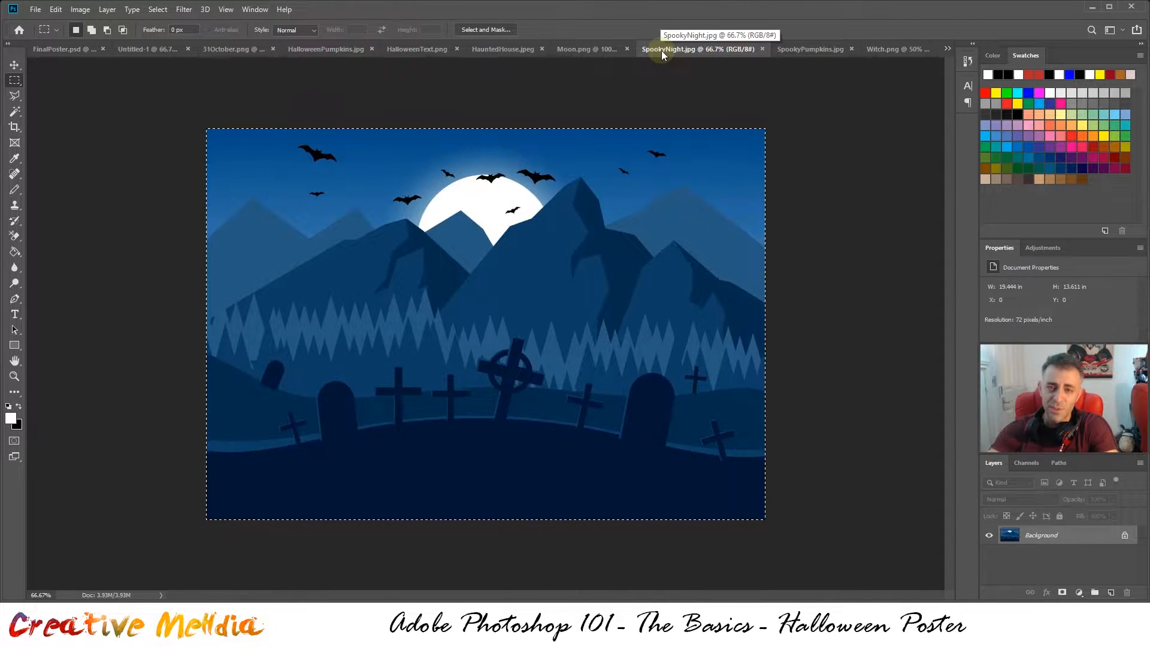
pyautogui.click(763, 51)
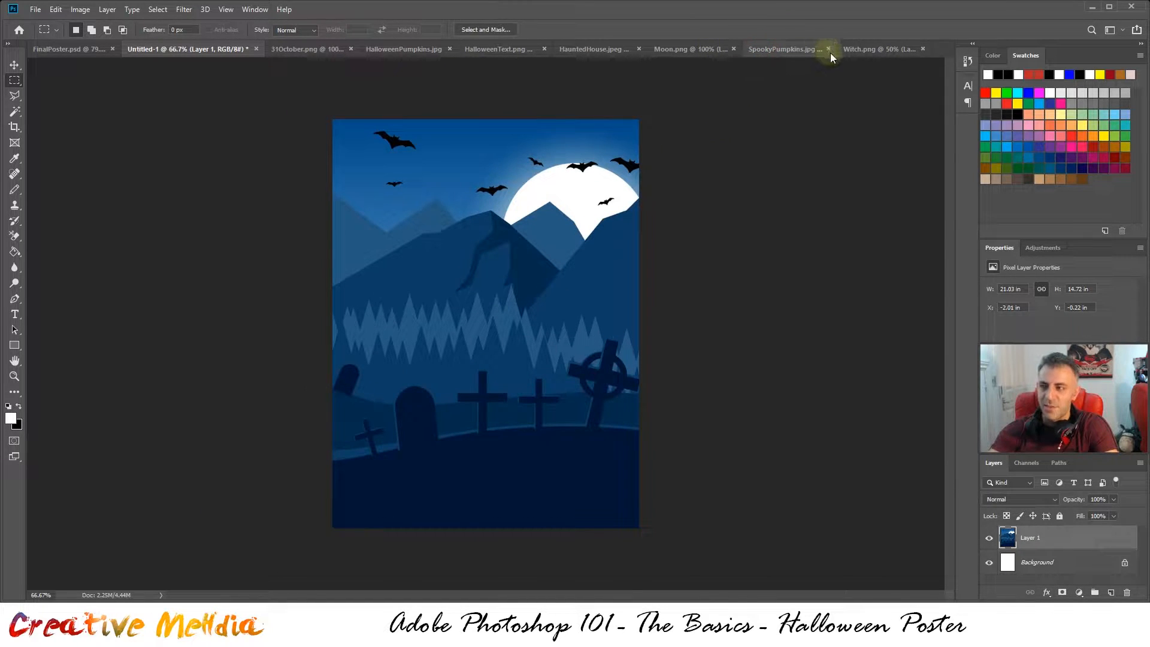
pyautogui.click(71, 49)
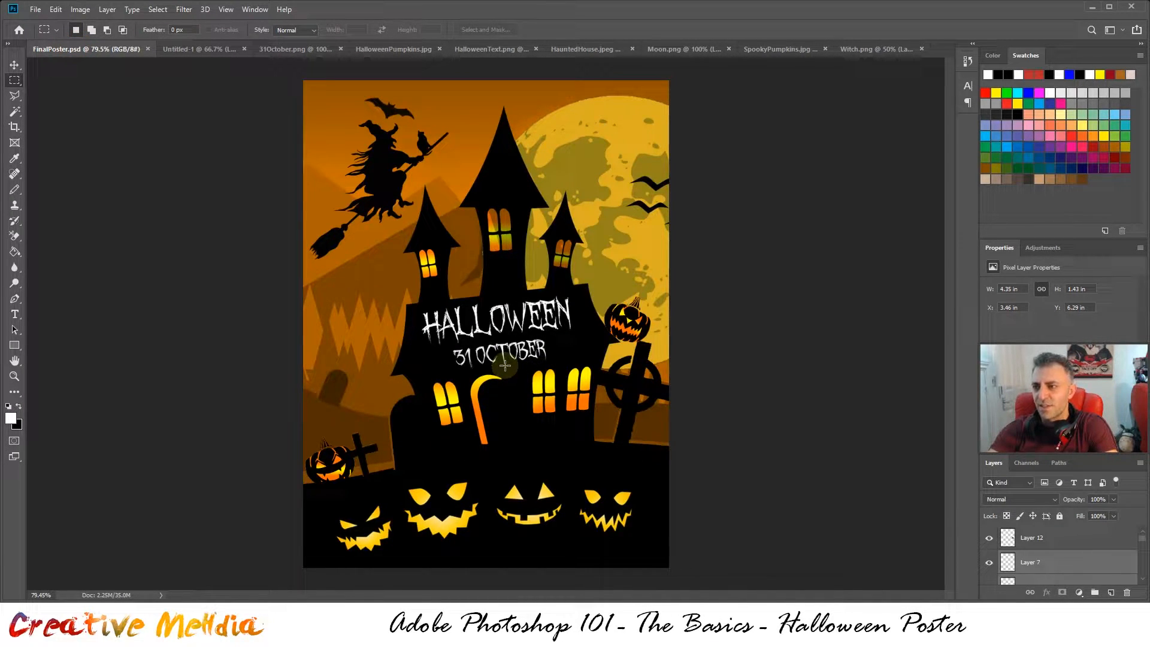
pyautogui.click(584, 48)
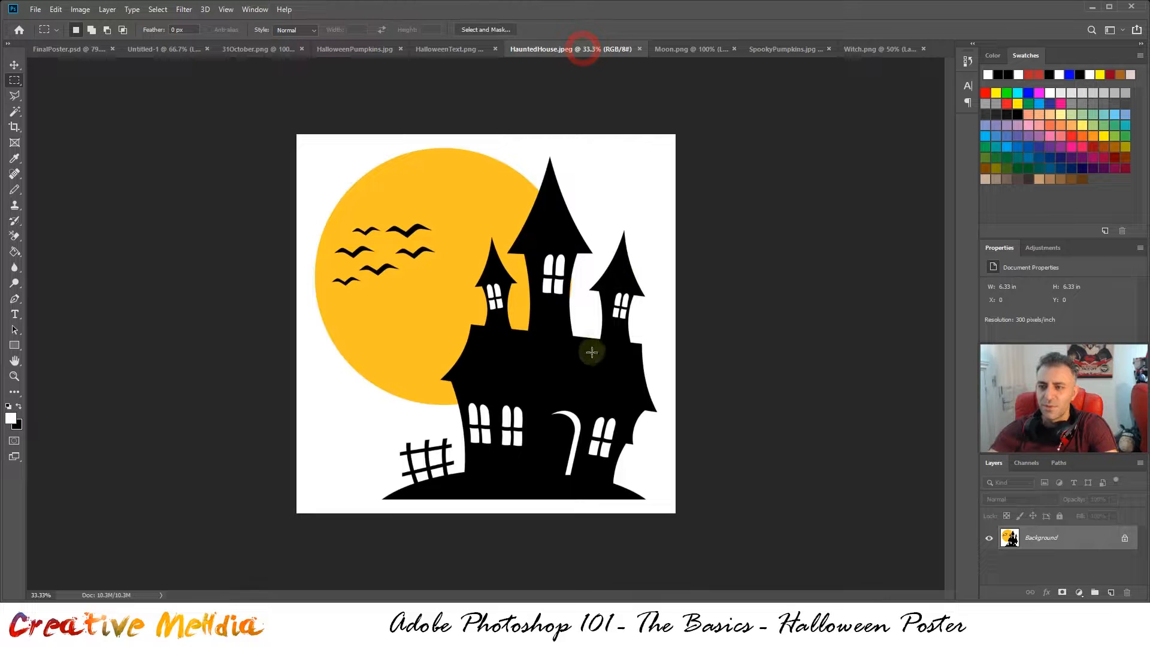
# - Unlock the haunted house background layer, and revert the image to its original snapshot in the history
pyautogui.click(1125, 538)
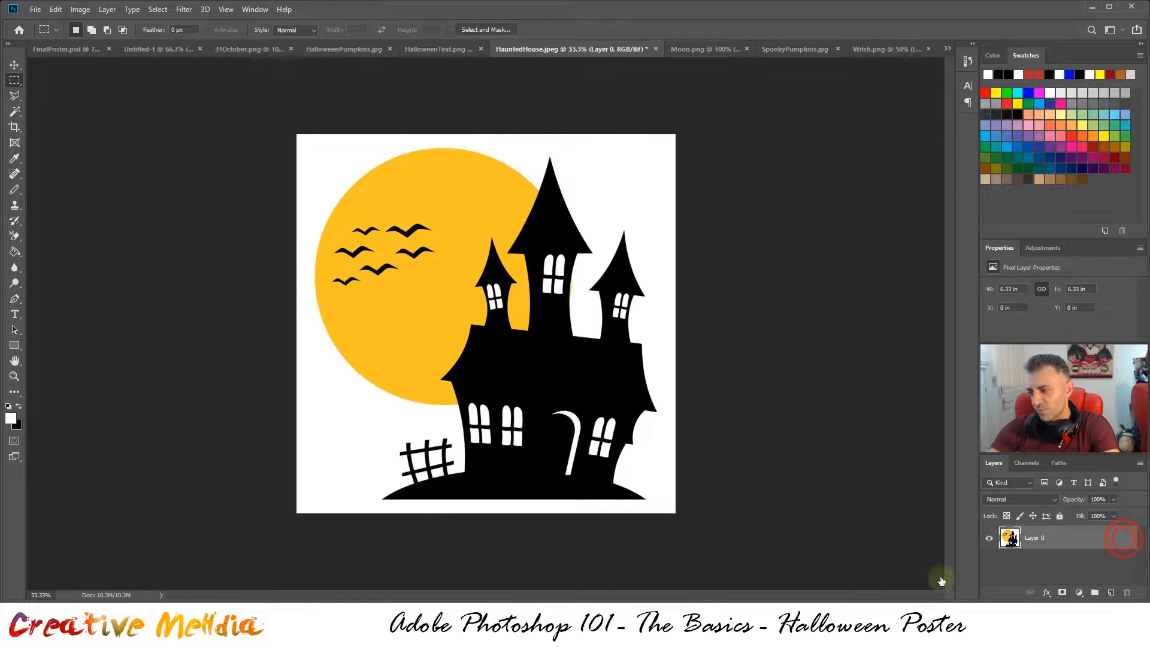
pyautogui.press('h')
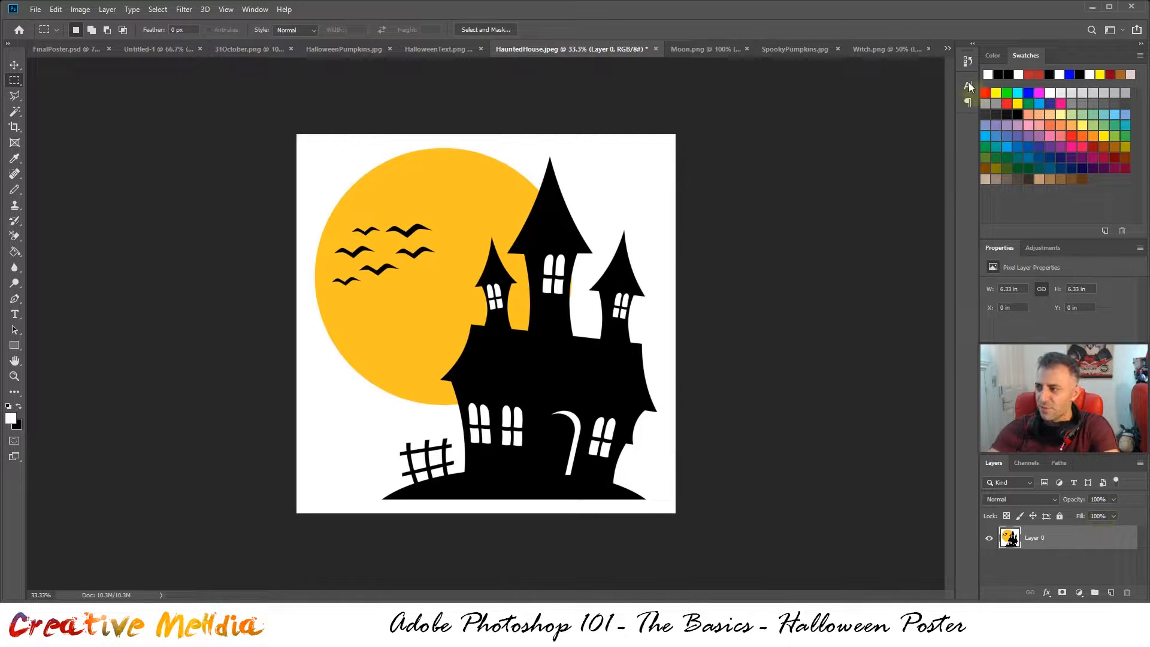
pyautogui.click(968, 61)
pyautogui.click(894, 88)
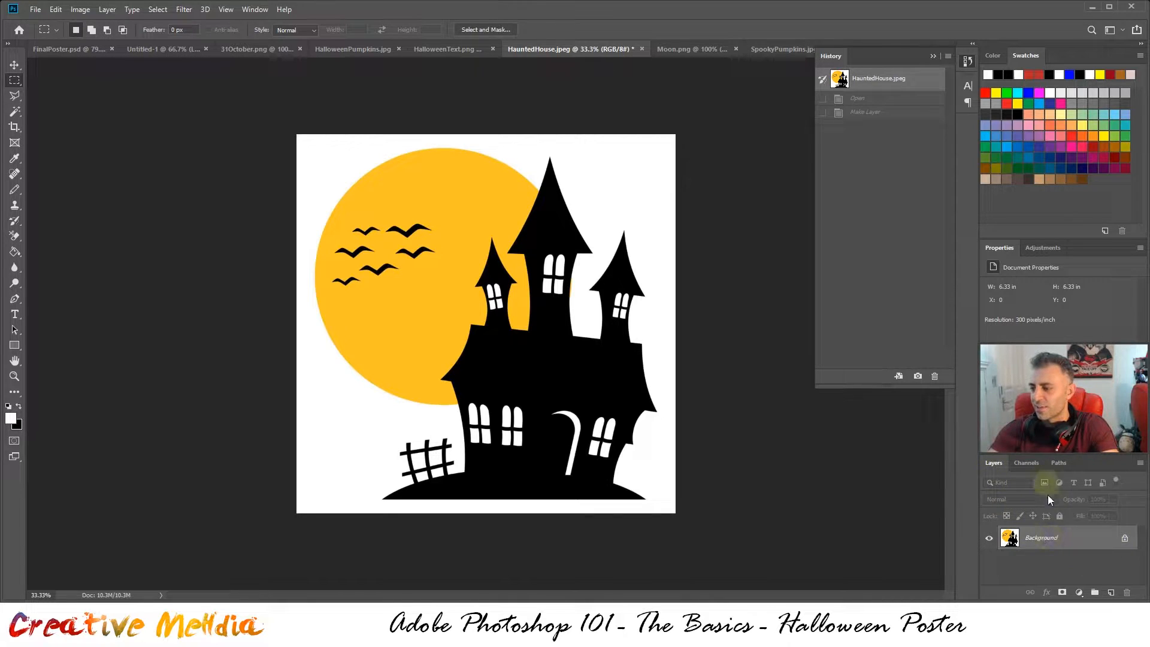
# - Convert the locked background of HauntedHouse.jpeg into a regular editable layer
pyautogui.doubleClick(1125, 539)
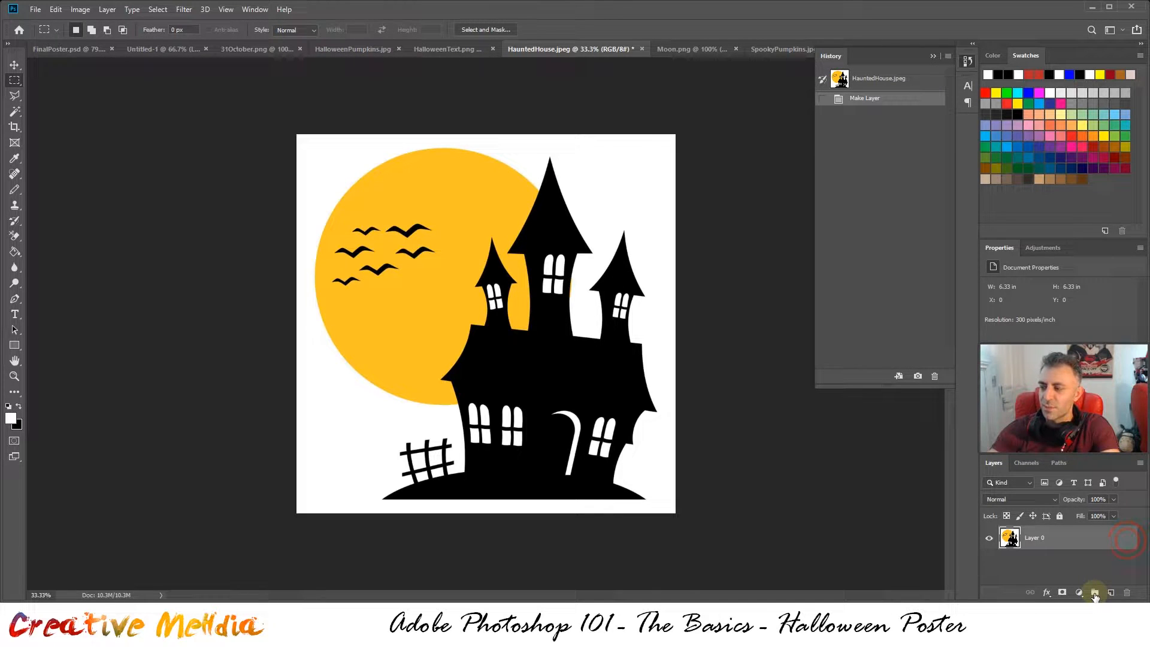
# - Switch to the Magic Wand tool for selecting areas of the haunted house image
pyautogui.click(1056, 211)
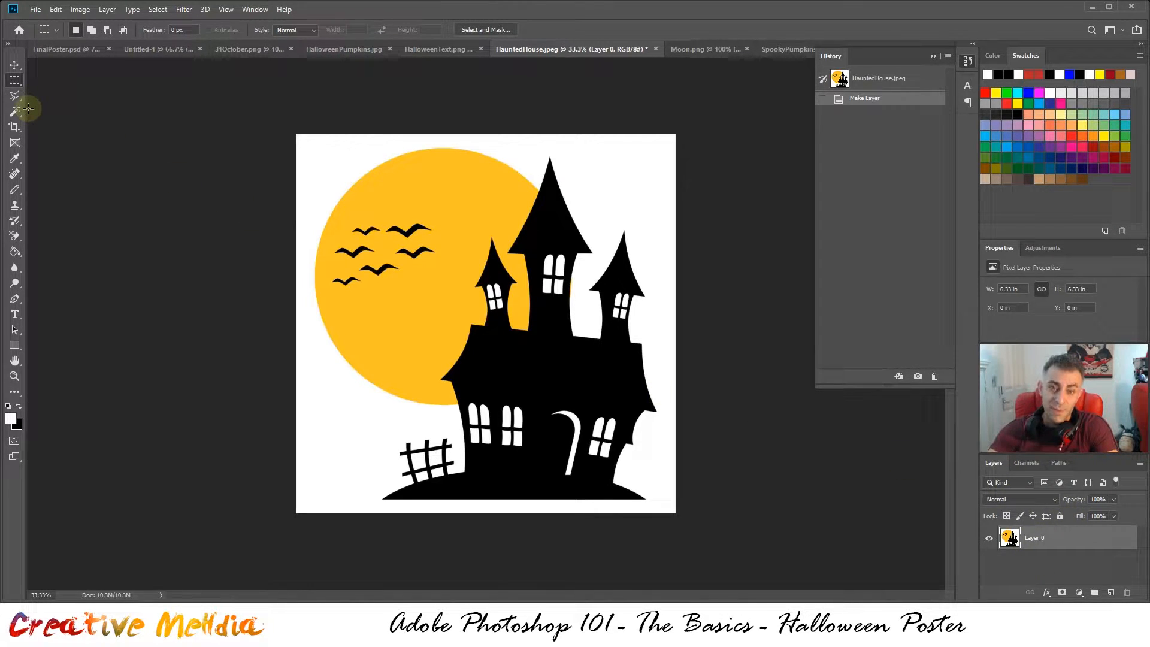
pyautogui.moveTo(14, 111); pyautogui.dragTo(96, 126)
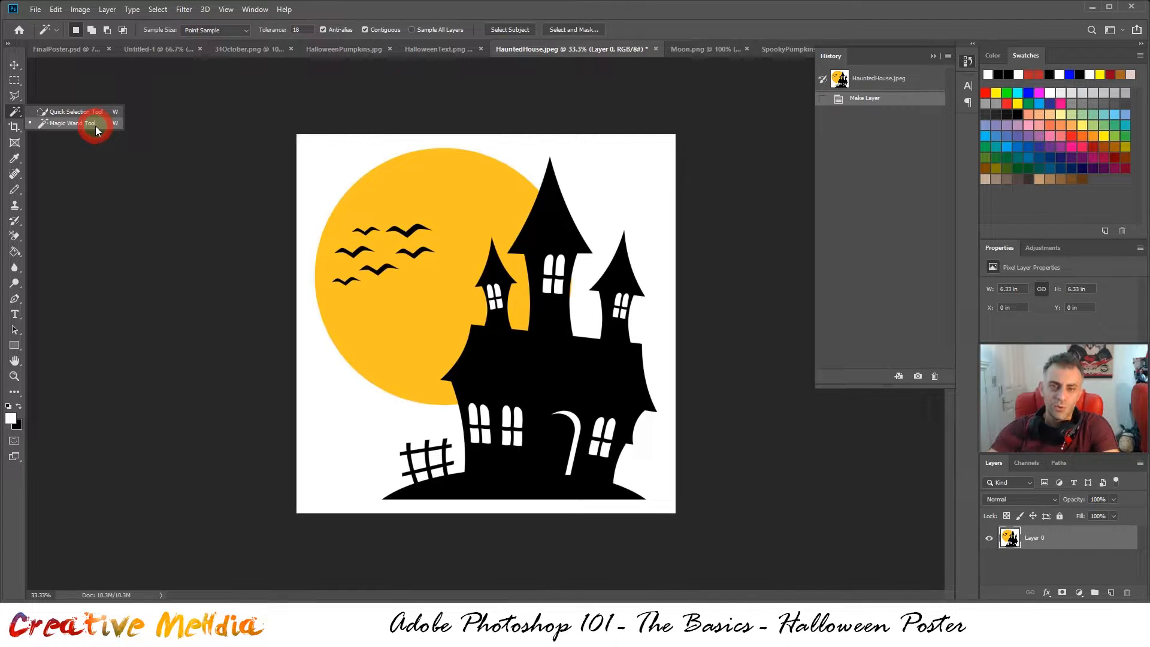
pyautogui.click(90, 112)
pyautogui.moveTo(14, 114); pyautogui.dragTo(40, 114)
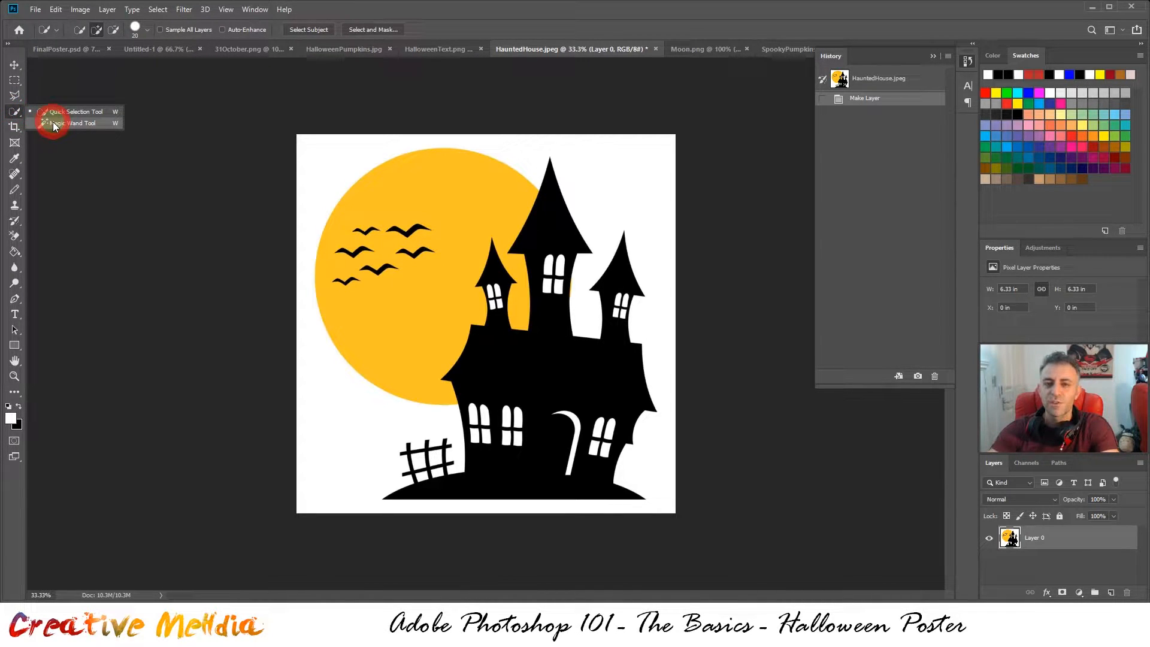
pyautogui.click(54, 124)
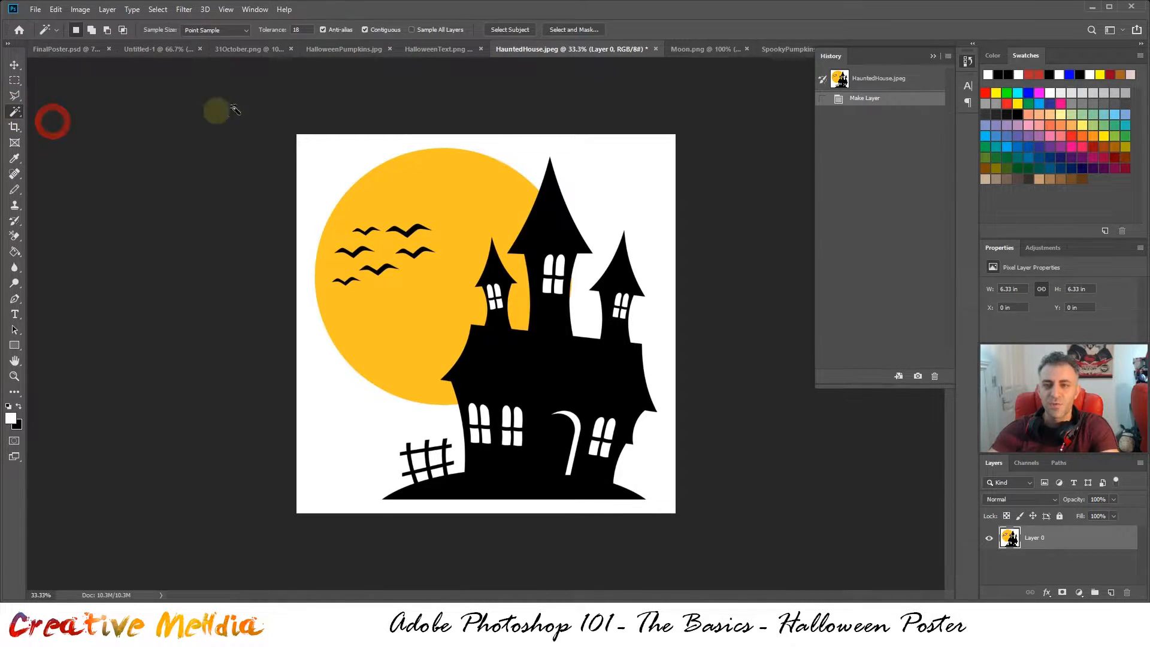
# - Try selecting the white background around the moon and house with the Magic Wand, inspect the selection edge, and deselect
pyautogui.click(335, 156)
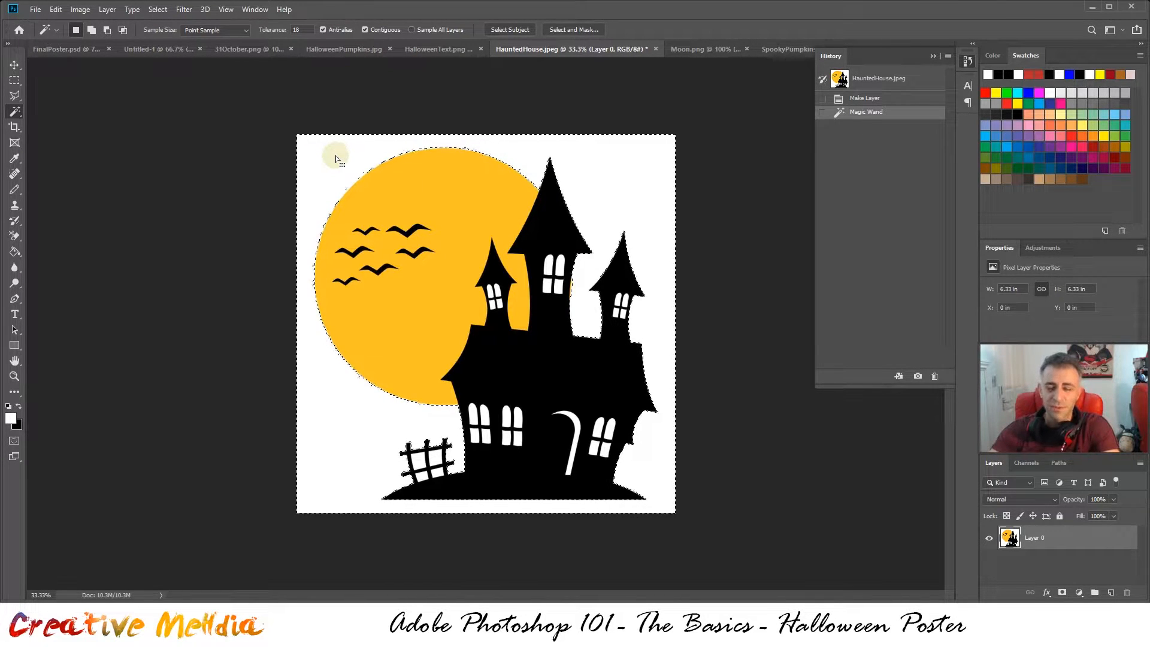
pyautogui.scroll(5, 383, 174)
pyautogui.scroll(4, 312, 105)
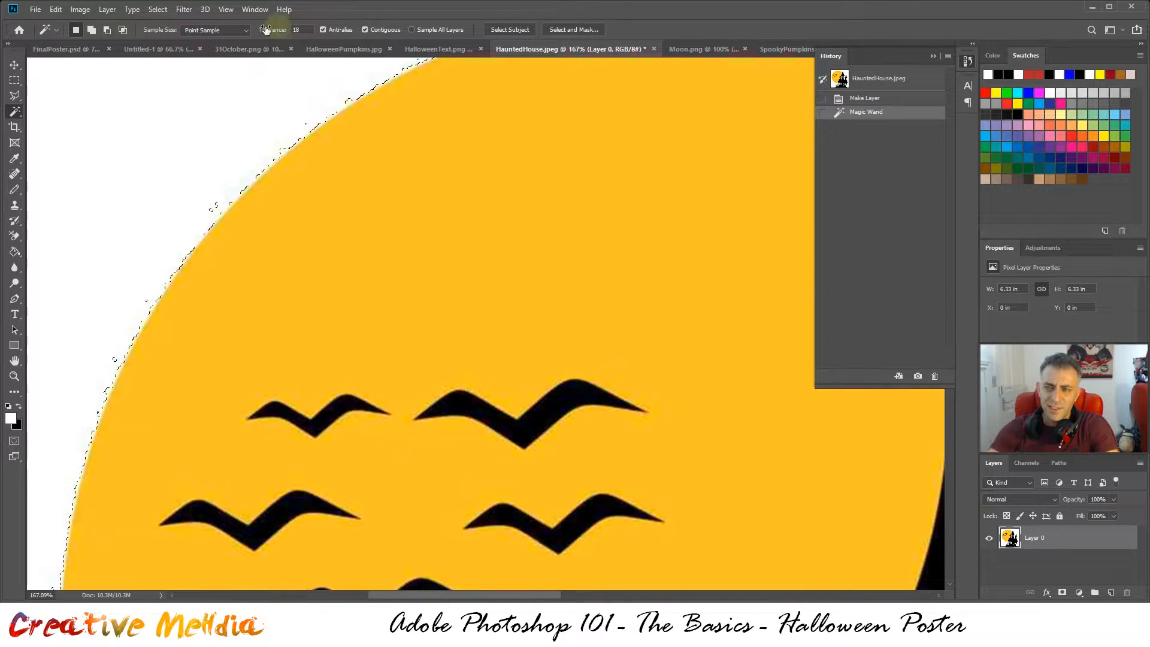
pyautogui.scroll(-3, 324, 202)
pyautogui.scroll(-4, 475, 248)
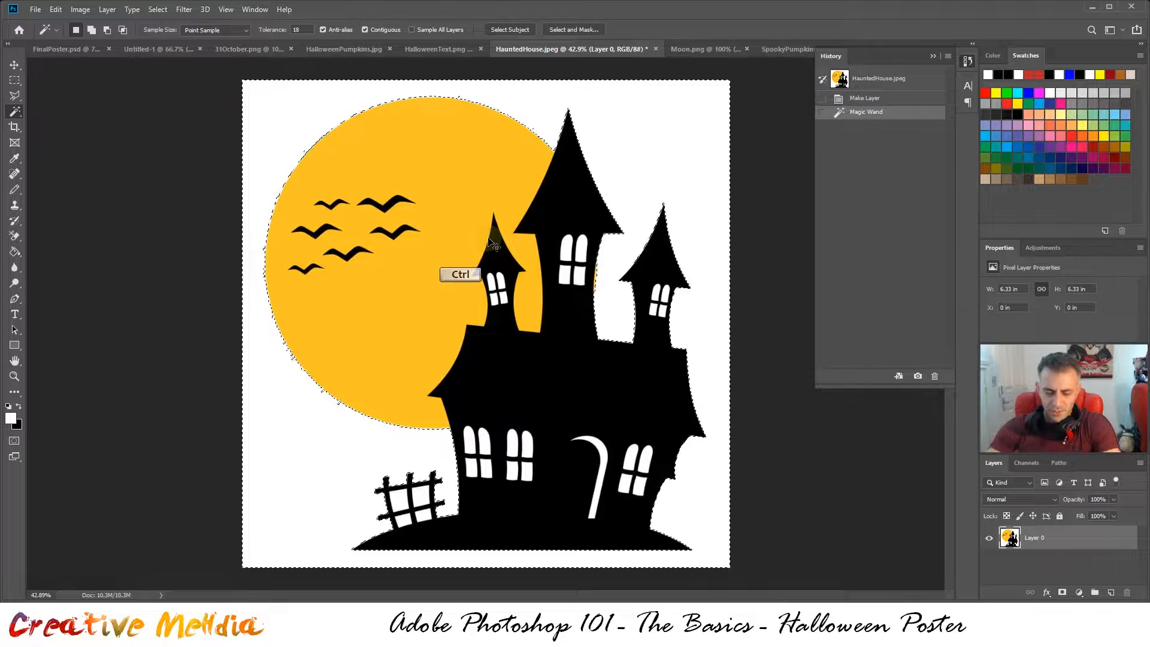
pyautogui.hotkey('ctrl', 'd')
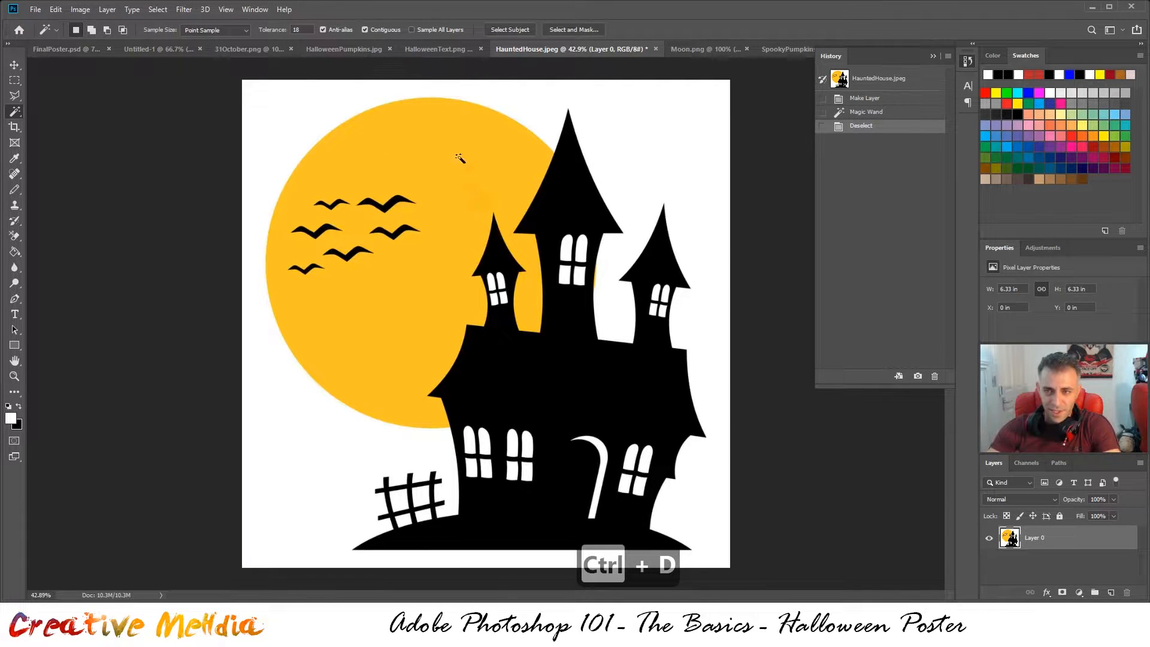
# - Set the Magic Wand tolerance to 32, delete the white background around the moon and house, and inspect the cut edge
pyautogui.click(304, 28)
pyautogui.click(268, 25)
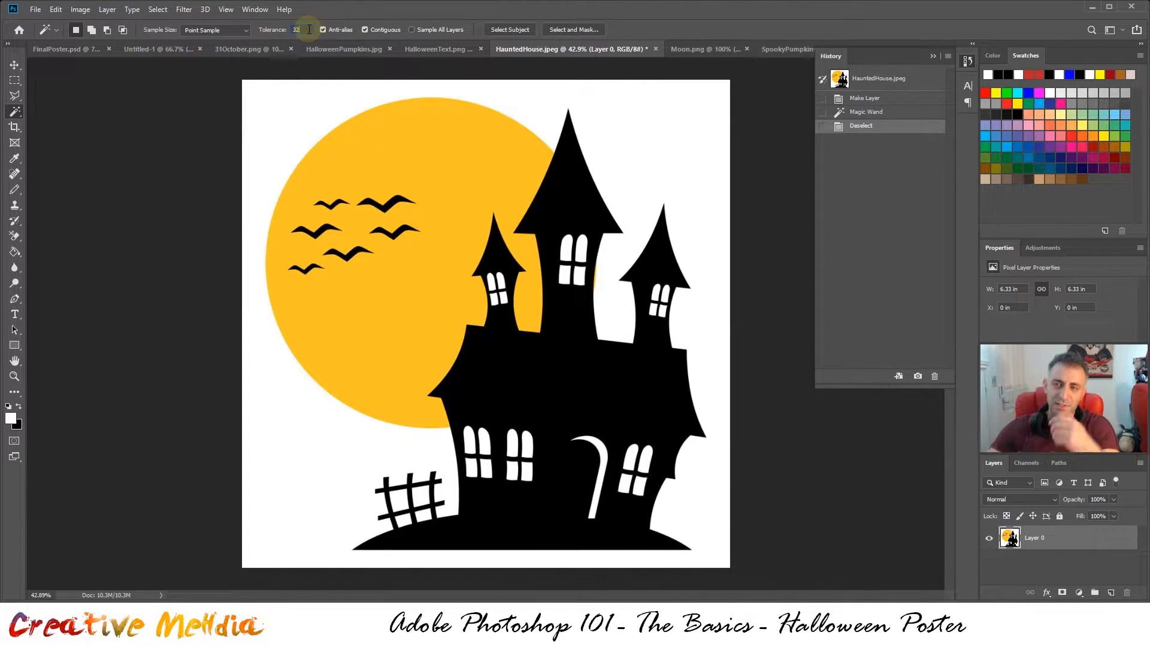
pyautogui.click(308, 96)
pyautogui.press('Delete')
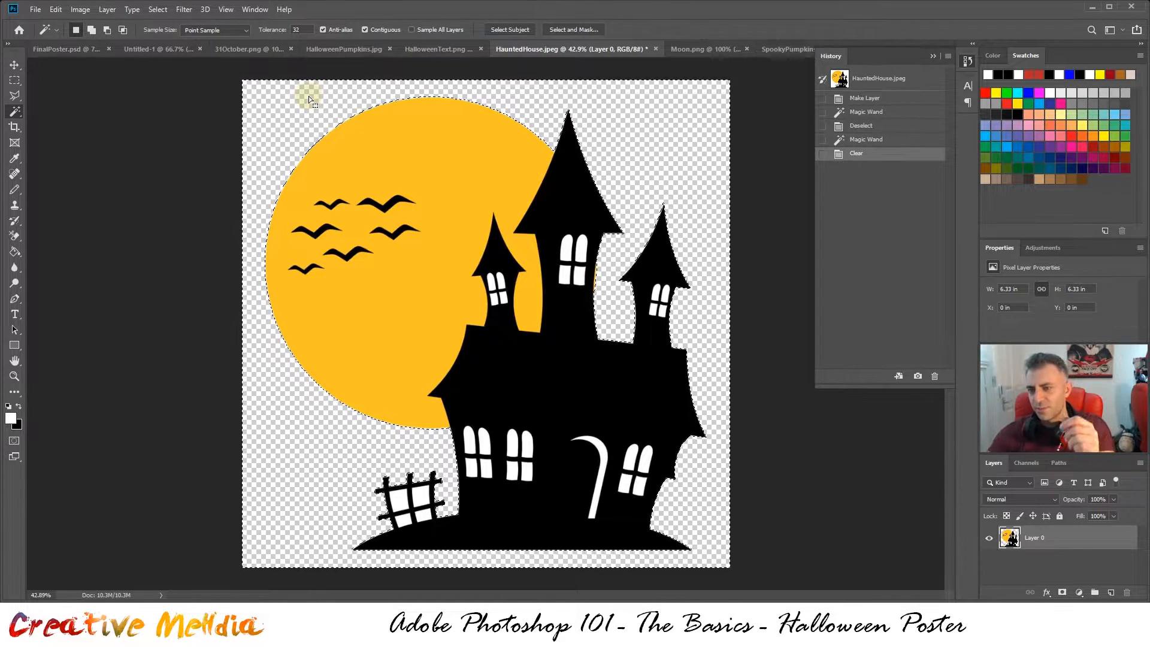
pyautogui.keyDown('alt'); pyautogui.scroll(2, 308, 96); pyautogui.keyUp('alt')
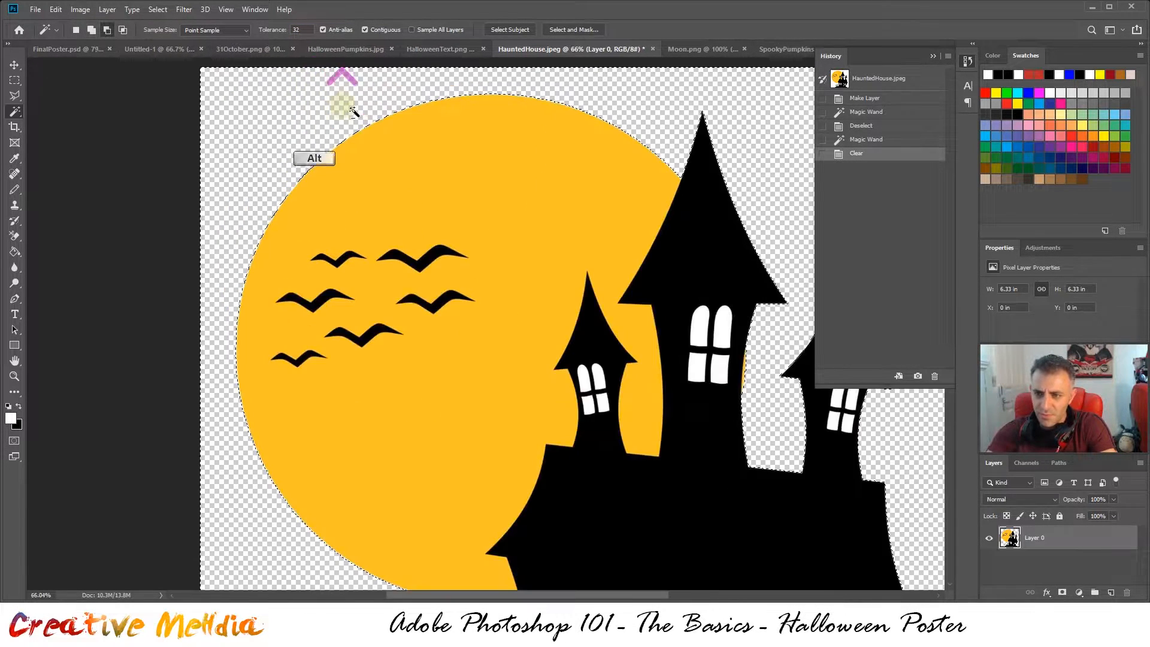
pyautogui.keyDown('alt'); pyautogui.scroll(3, 390, 192); pyautogui.keyUp('alt')
pyautogui.keyDown('alt'); pyautogui.scroll(-2, 508, 299); pyautogui.keyUp('alt')
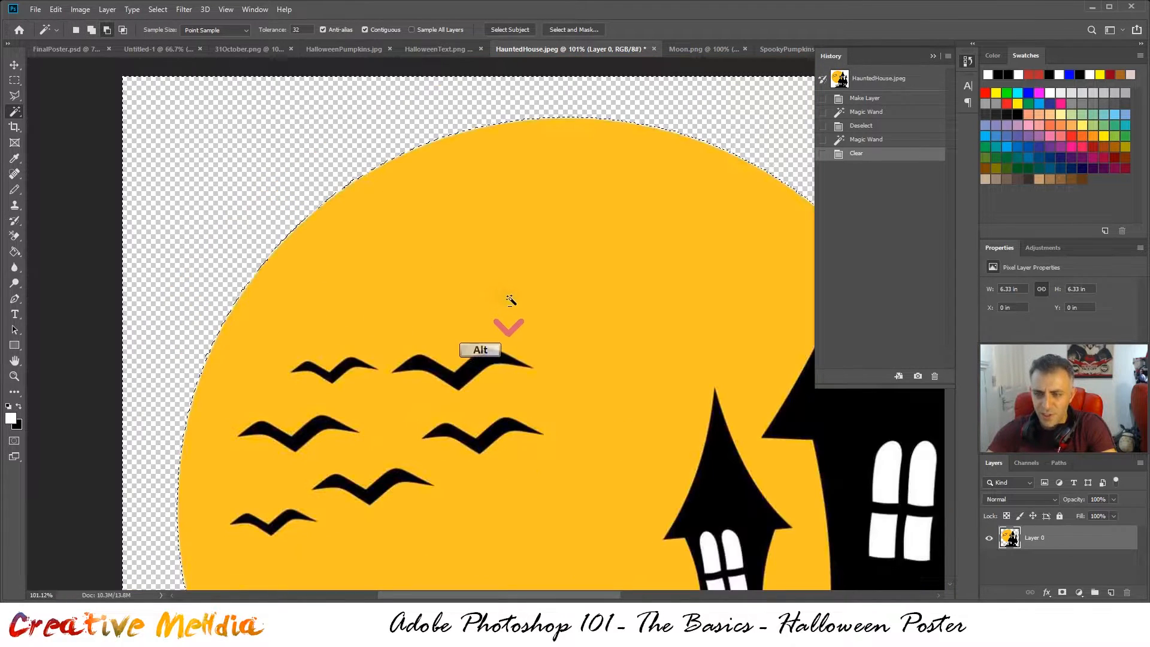
pyautogui.keyDown('alt'); pyautogui.scroll(-4, 508, 299); pyautogui.keyUp('alt')
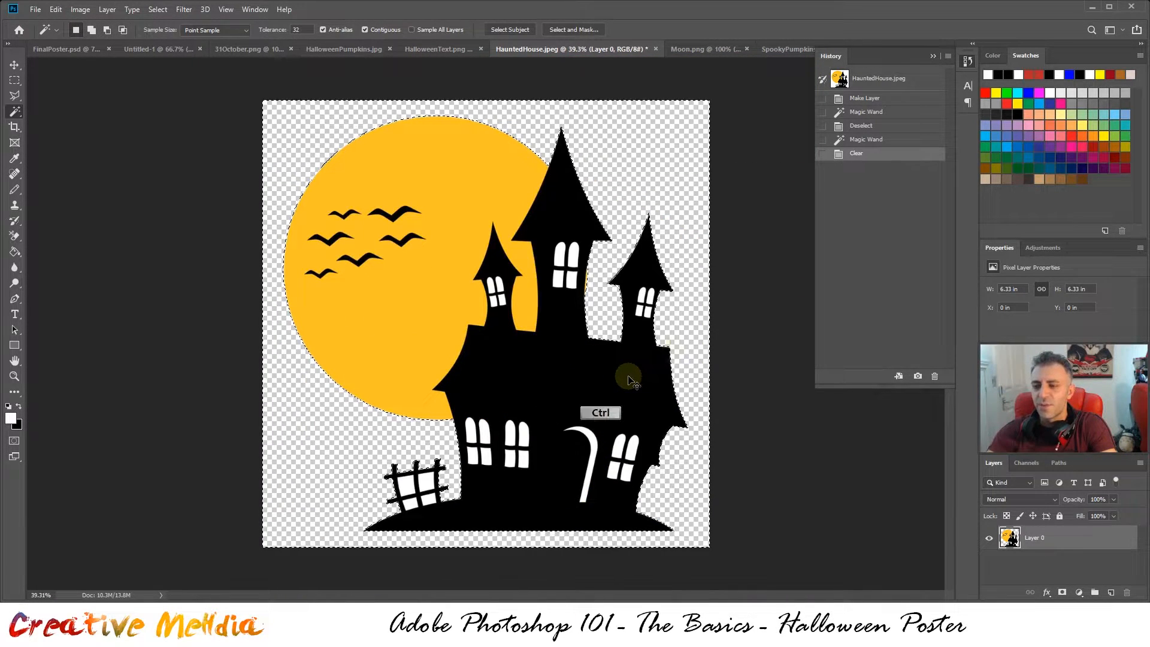
# - Step back in the history to the Magic Wand selection, delete the selected white background again, and deselect
pyautogui.click(892, 141)
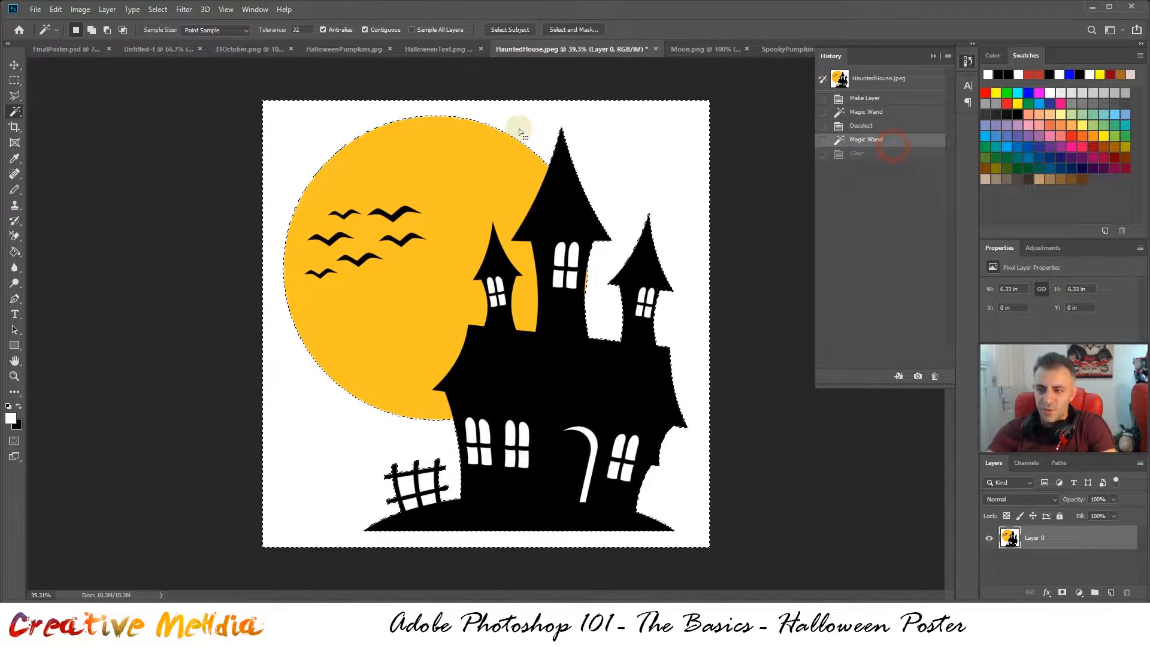
pyautogui.press('Delete')
pyautogui.hotkey('ctrl', 'd')
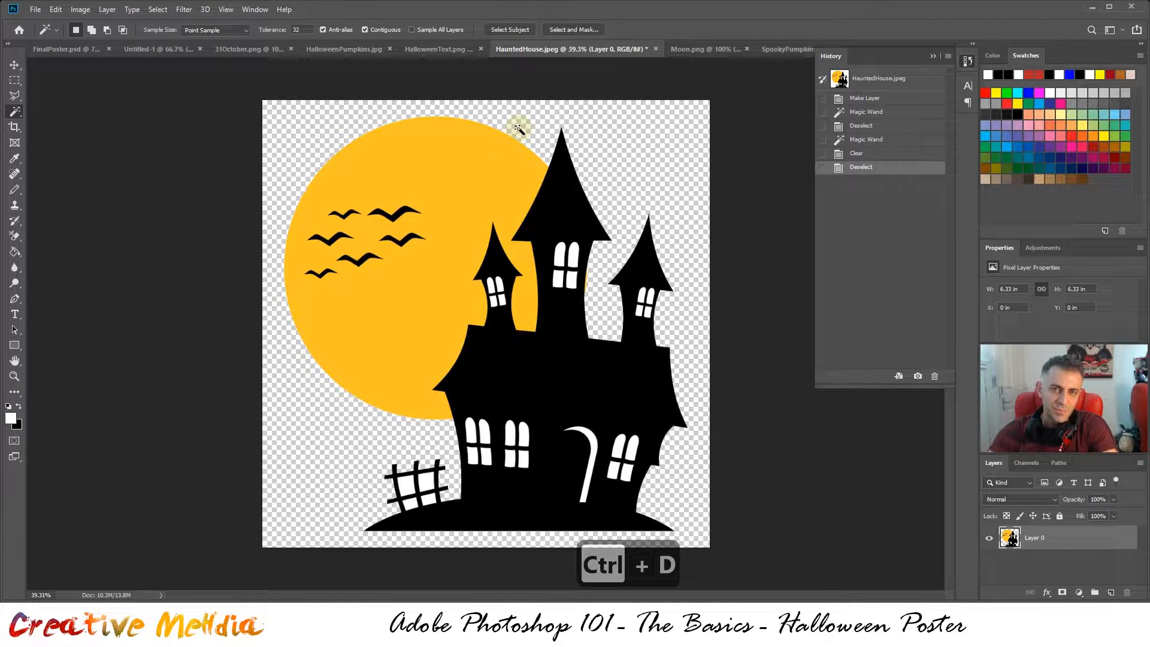
# - Select and delete the four white gaps between the bars of the fence beside the house
pyautogui.keyDown('alt'); pyautogui.scroll(3, 551, 476); pyautogui.keyUp('alt')
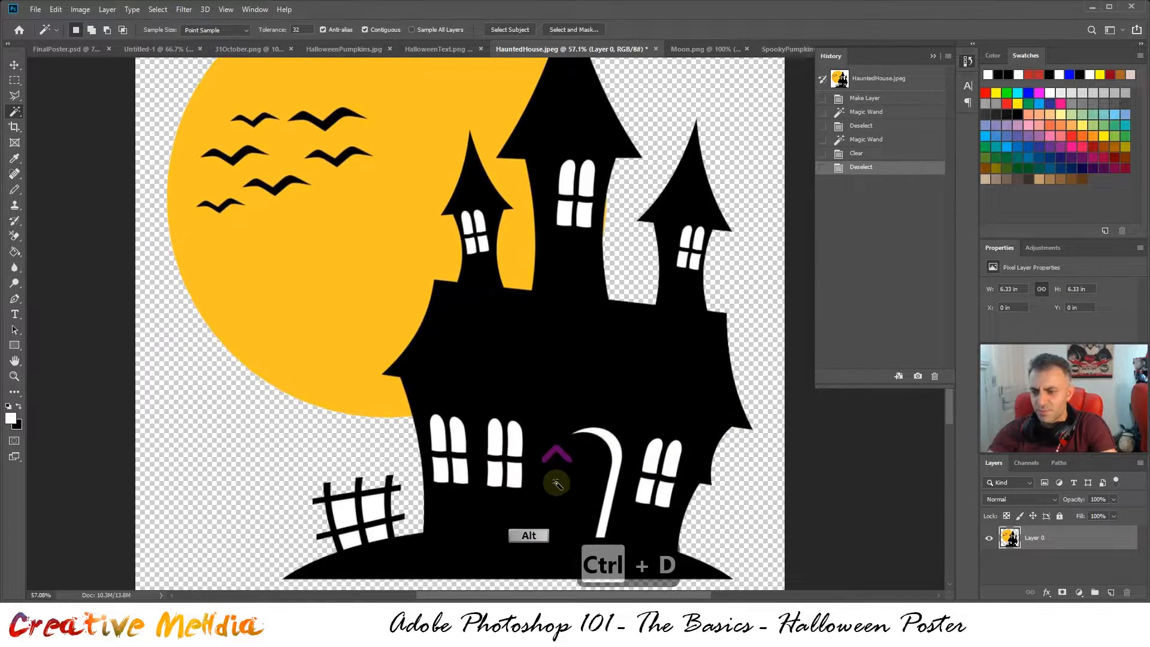
pyautogui.moveTo(646, 469); pyautogui.dragTo(509, 408)
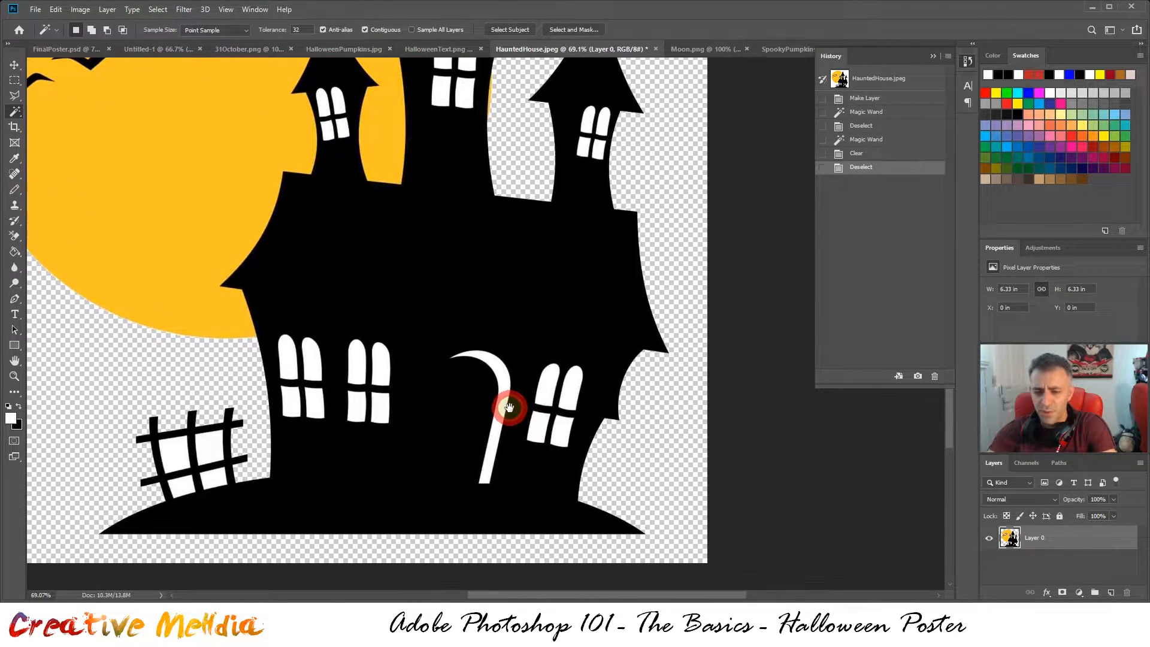
pyautogui.click(216, 445)
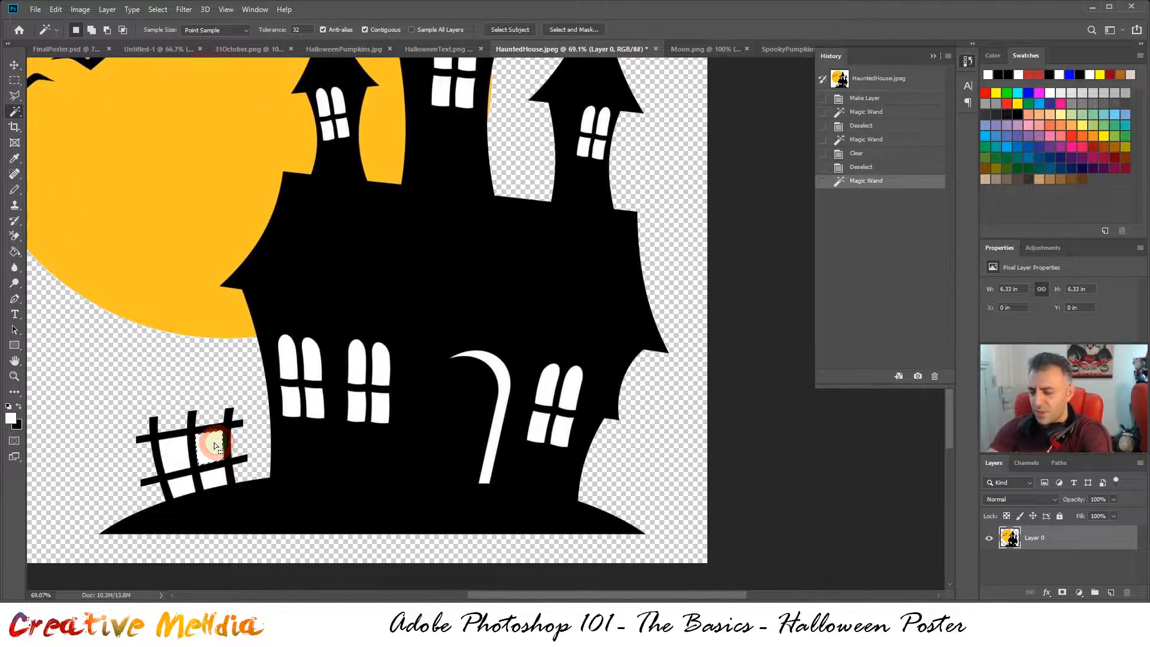
pyautogui.press('Delete')
pyautogui.click(177, 454)
pyautogui.press('Delete')
pyautogui.click(182, 486)
pyautogui.press('Delete')
pyautogui.click(207, 479)
pyautogui.press('Delete')
# - Remove the four white panes of the leftmost ground-floor window of the house
pyautogui.click(290, 362)
pyautogui.press('Delete')
pyautogui.click(311, 358)
pyautogui.press('Delete')
pyautogui.click(321, 406)
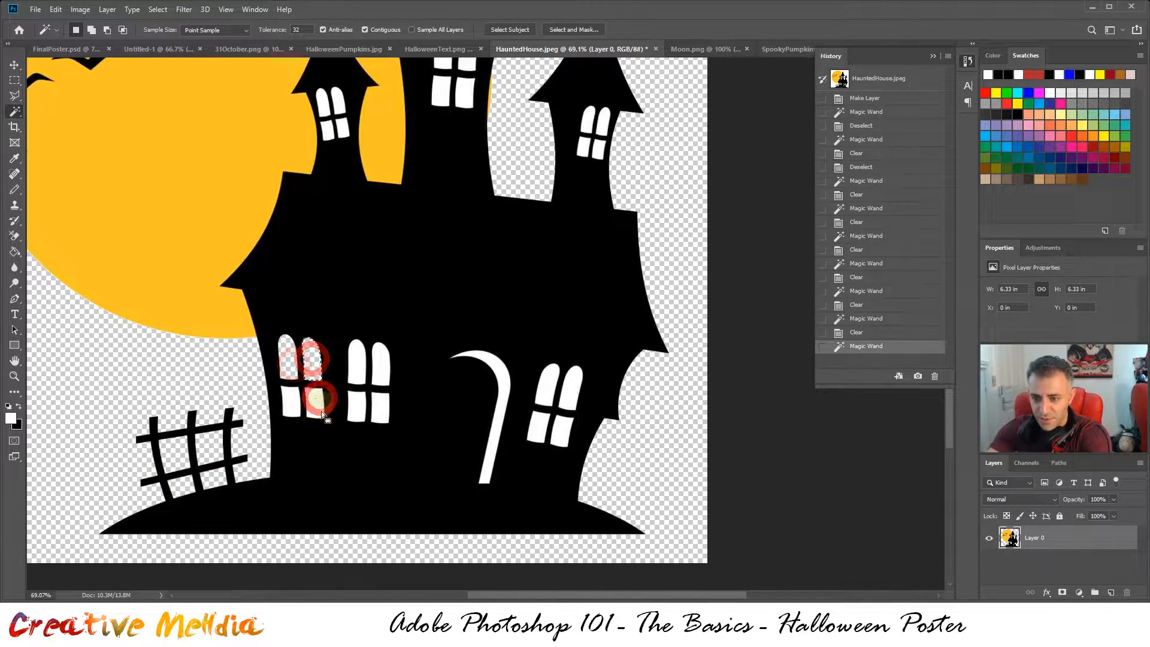
pyautogui.press('Delete')
pyautogui.click(292, 401)
pyautogui.press('Delete')
# - Remove the four white panes of the second ground-floor window, between the leftmost window and the door
pyautogui.click(341, 359)
pyautogui.click(358, 356)
pyautogui.press('Delete')
pyautogui.click(359, 406)
pyautogui.press('Delete')
pyautogui.click(377, 406)
pyautogui.press('Delete')
pyautogui.click(379, 358)
pyautogui.press('Delete')
# - Delete the curved white door outline and the four white panes of the ground-floor window right of the door
pyautogui.click(497, 365)
pyautogui.press('Delete')
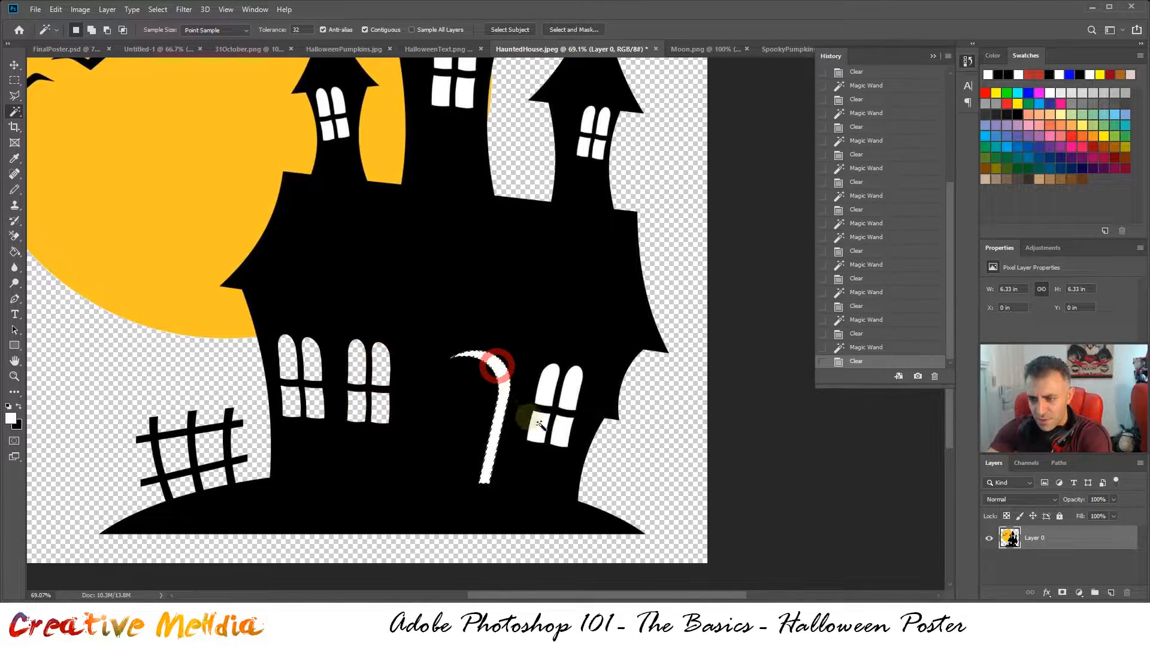
pyautogui.click(541, 426)
pyautogui.press('Delete')
pyautogui.click(545, 386)
pyautogui.press('Delete')
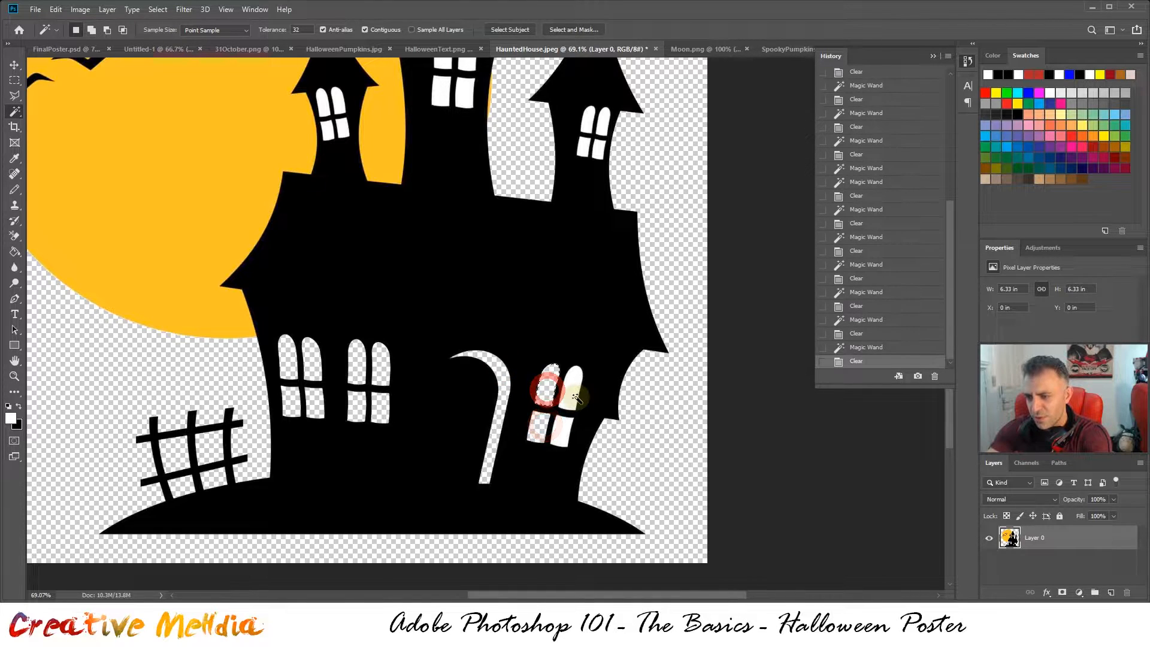
pyautogui.click(574, 392)
pyautogui.press('Delete')
pyautogui.click(563, 432)
pyautogui.press('Delete')
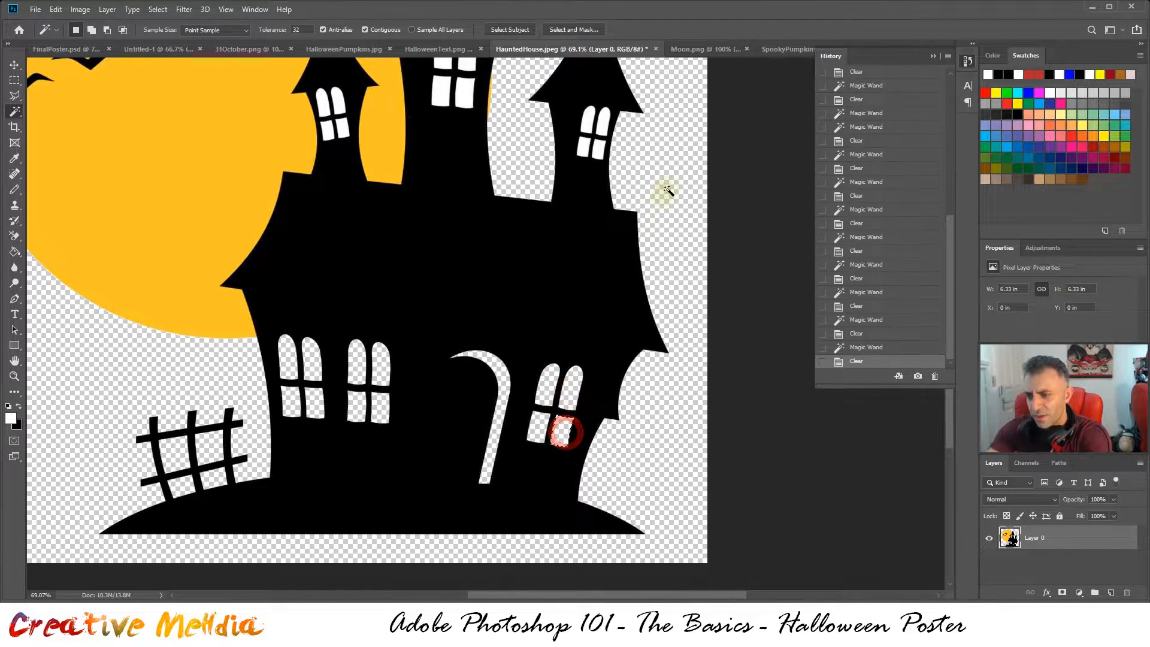
# - Clear the white panes from the window in the right tower
pyautogui.scroll(2, 667, 193)
pyautogui.click(601, 188)
pyautogui.press('Delete')
pyautogui.click(603, 160)
pyautogui.press('Delete')
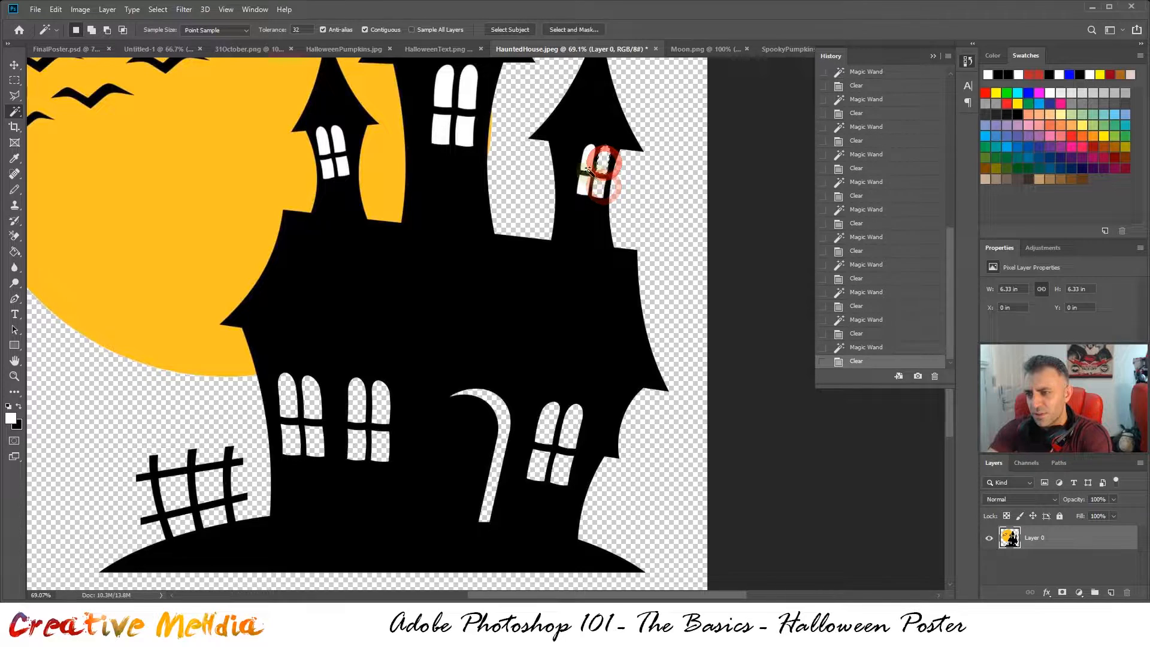
pyautogui.click(583, 187)
pyautogui.press('Delete')
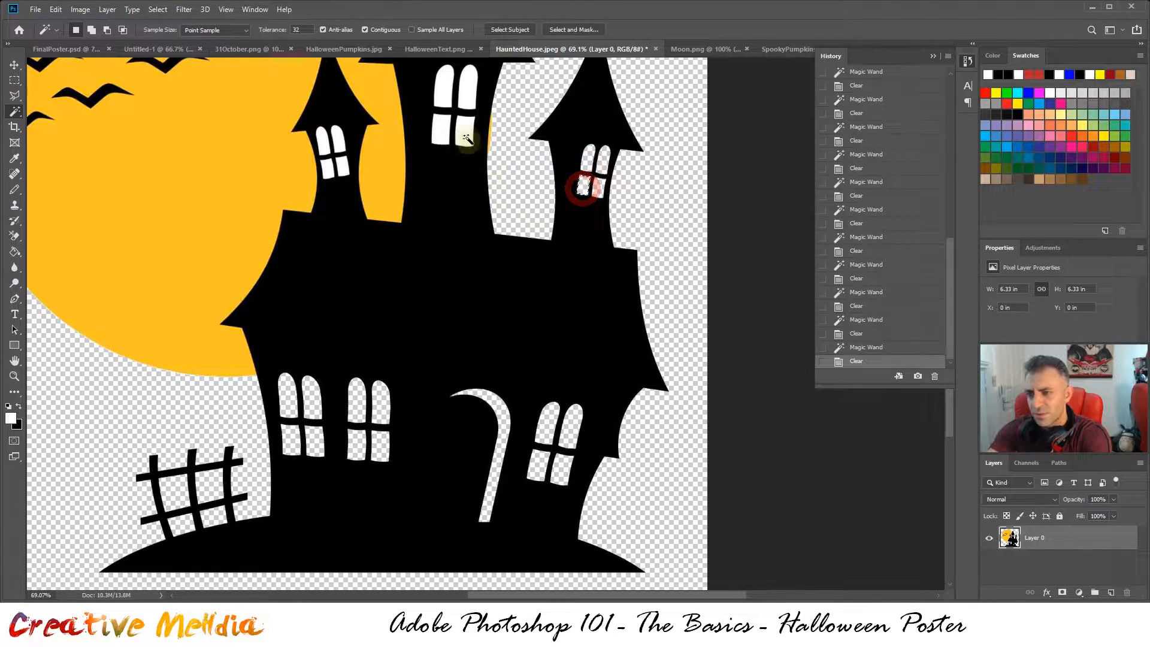
# - Clear the four white panes from the window in the tall central tower
pyautogui.click(467, 139)
pyautogui.press('Delete')
pyautogui.click(469, 91)
pyautogui.press('Delete')
pyautogui.click(446, 96)
pyautogui.press('Delete')
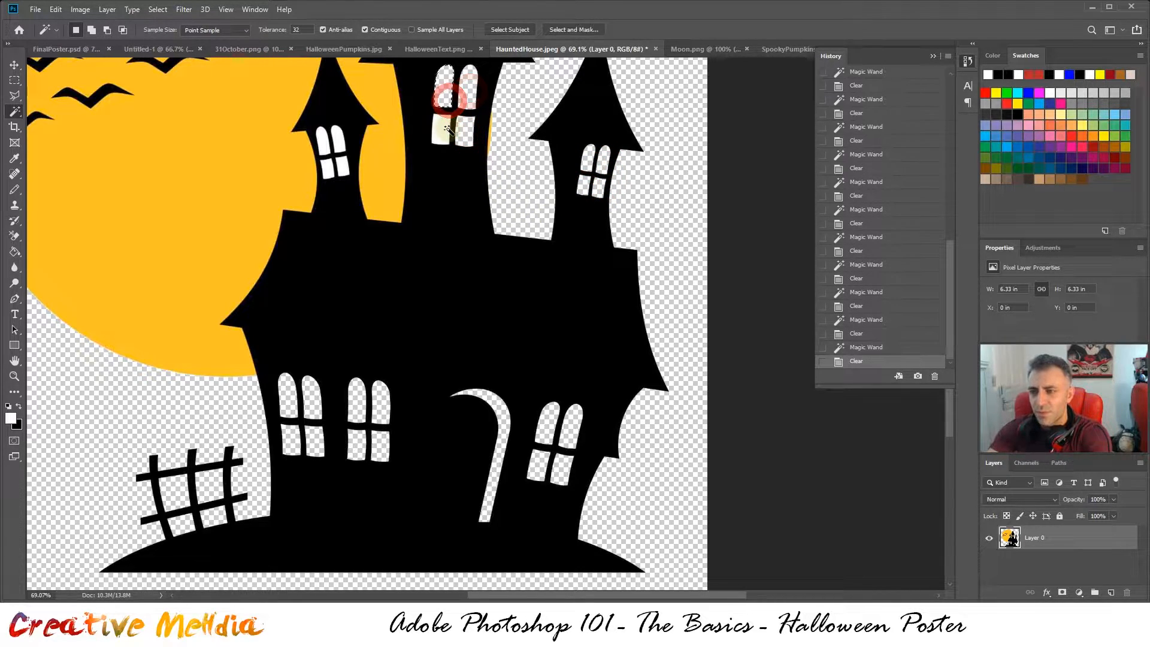
pyautogui.click(447, 127)
pyautogui.press('Delete')
# - Clear the four white panes from the small left tower's window, and deselect
pyautogui.click(339, 141)
pyautogui.press('Delete')
pyautogui.click(341, 165)
pyautogui.press('Delete')
pyautogui.click(329, 169)
pyautogui.press('Delete')
pyautogui.click(324, 141)
pyautogui.press('Delete')
pyautogui.scroll(4, 372, 217)
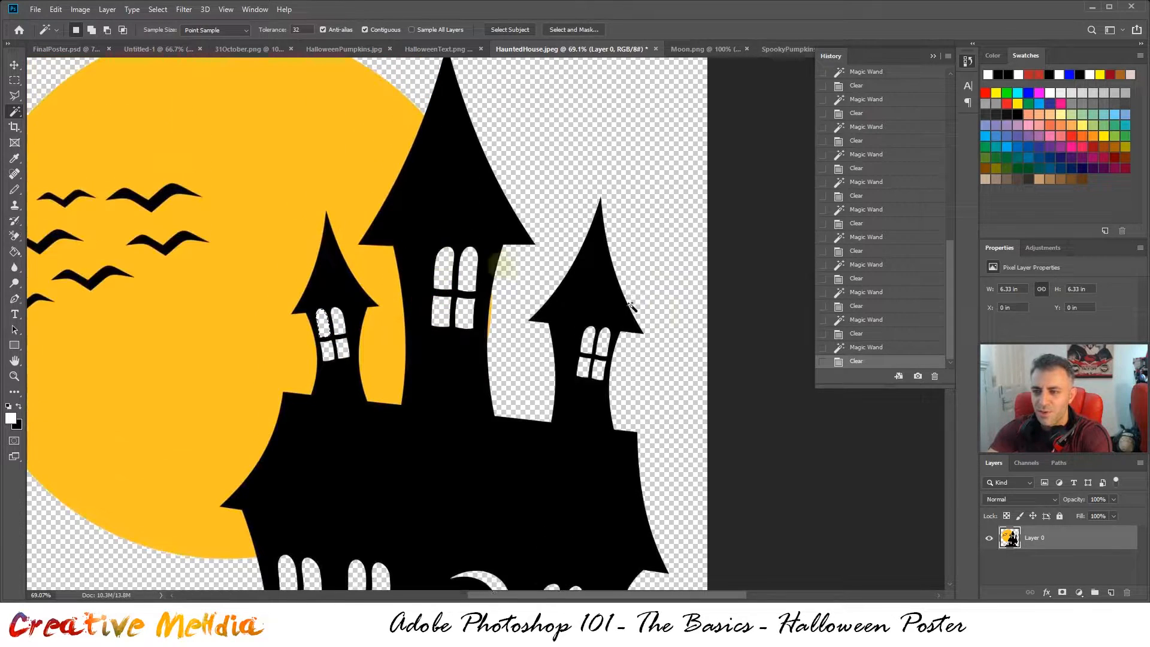
pyautogui.scroll(2, 503, 181)
pyautogui.hotkey('ctrl', 'd')
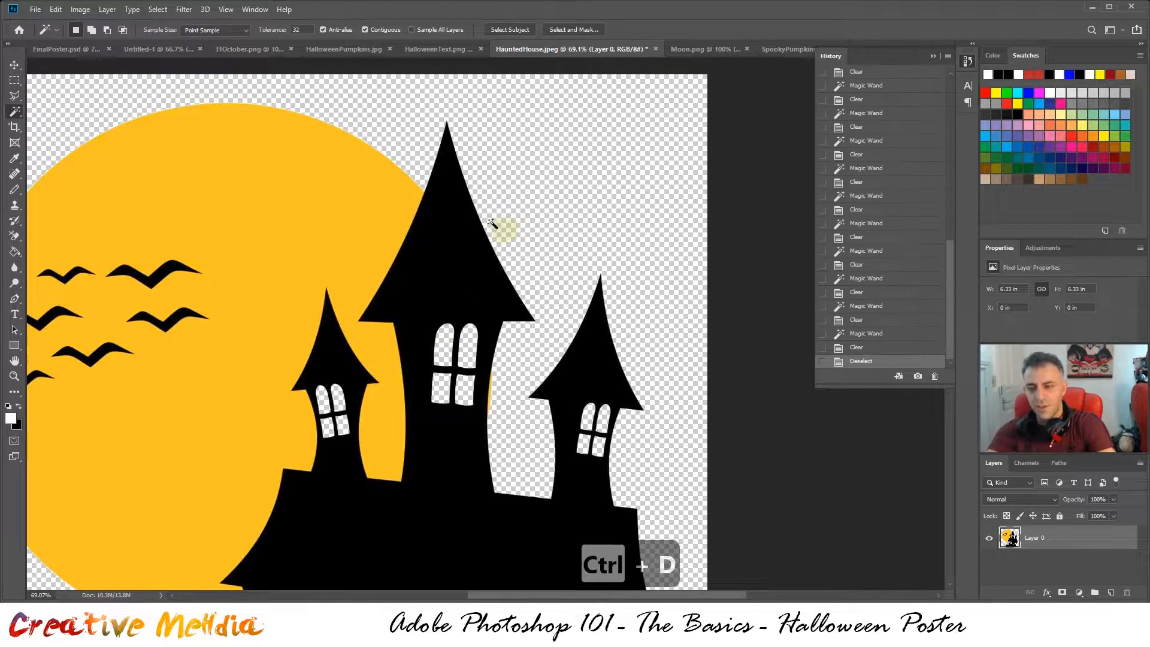
# - Copy the entire cut-out haunted house image and paste it into the Untitled-1 poster document
pyautogui.scroll(5, 243, 158)
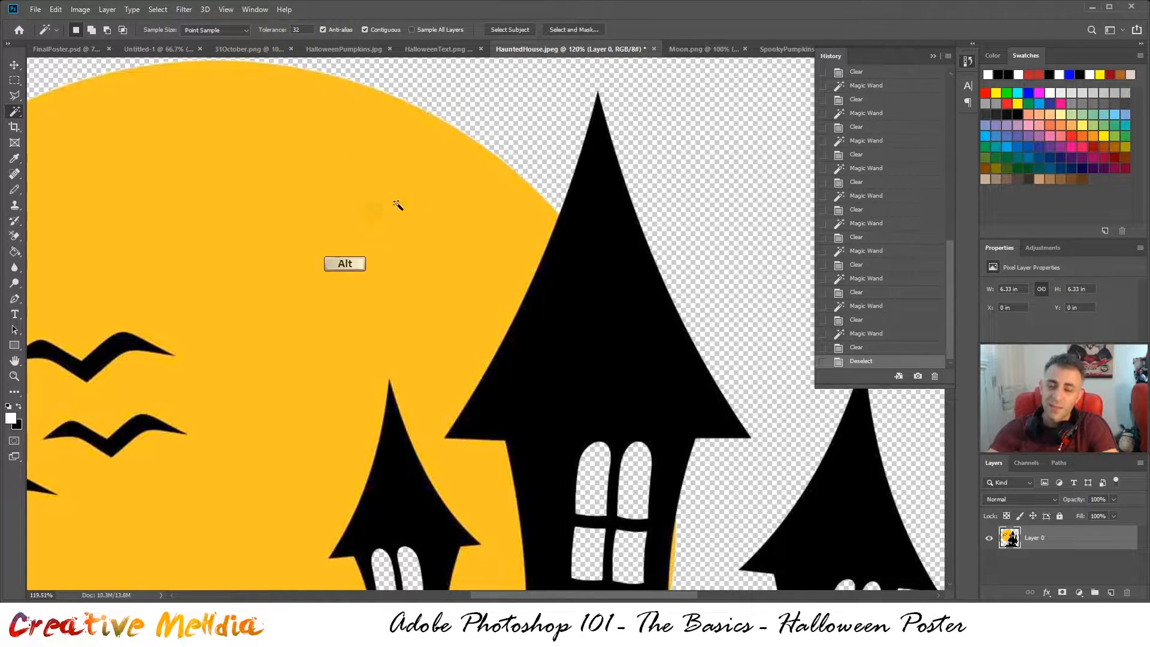
pyautogui.scroll(-6, 419, 252)
pyautogui.scroll(2, 604, 306)
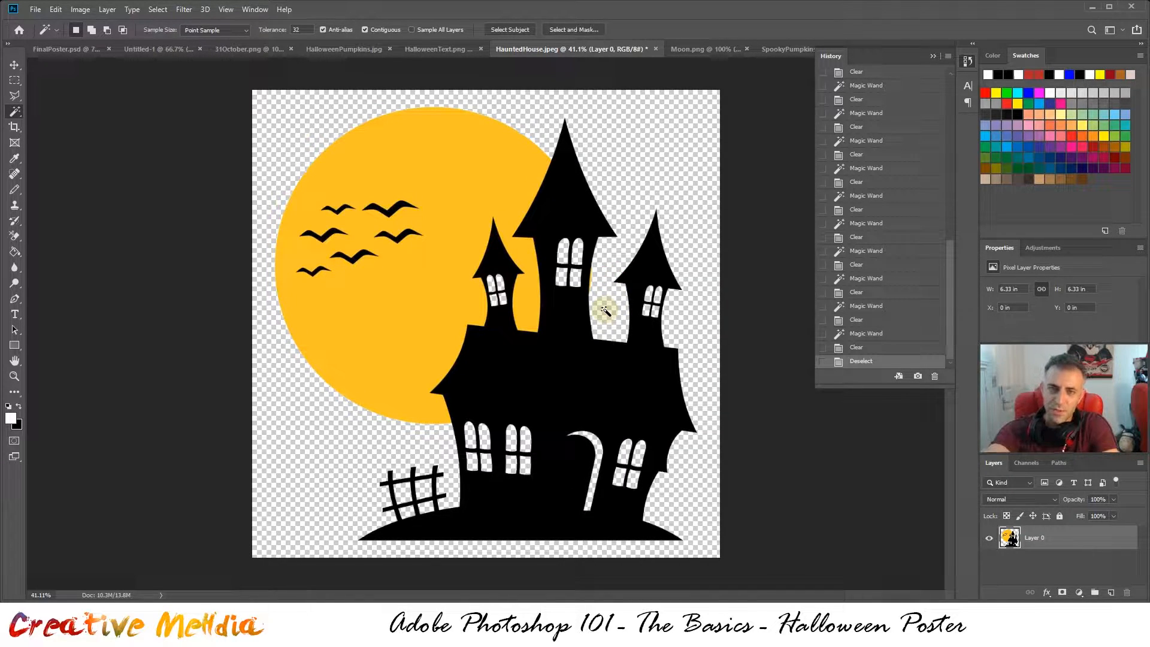
pyautogui.hotkey('ctrl', 'a')
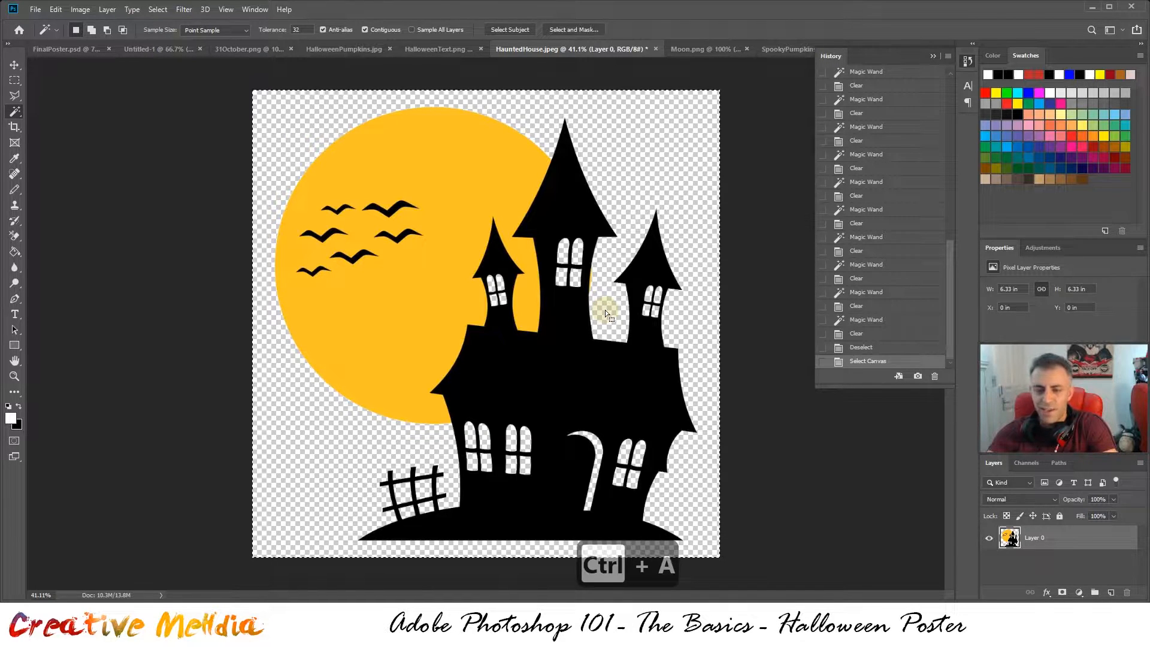
pyautogui.hotkey('ctrl', 'c')
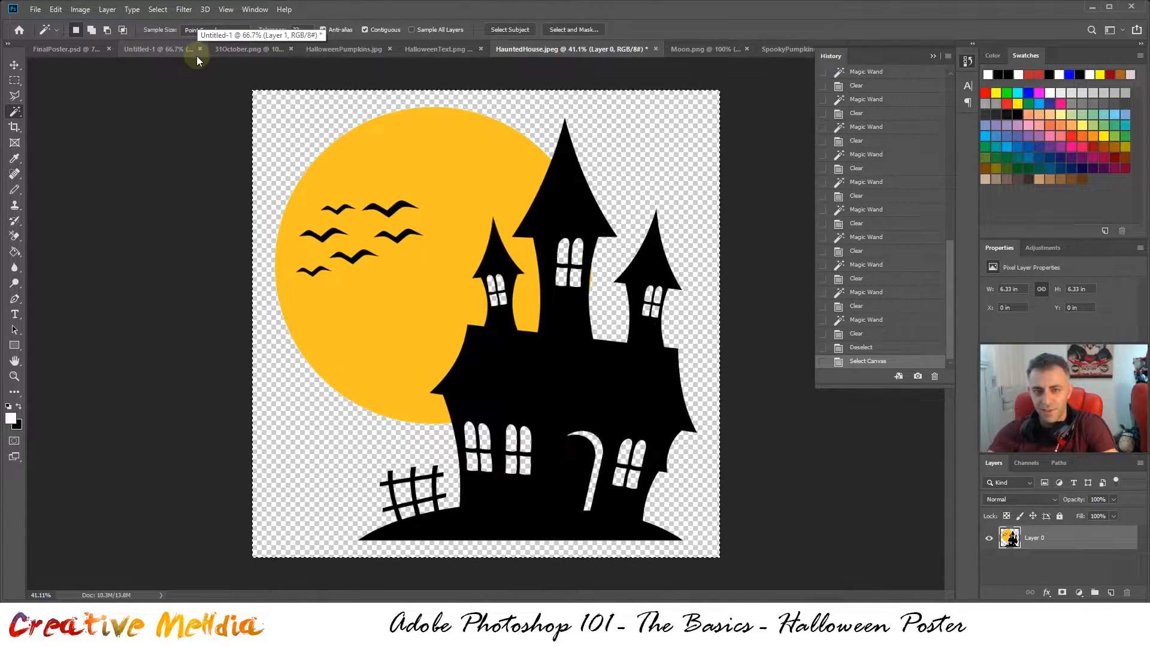
pyautogui.click(163, 48)
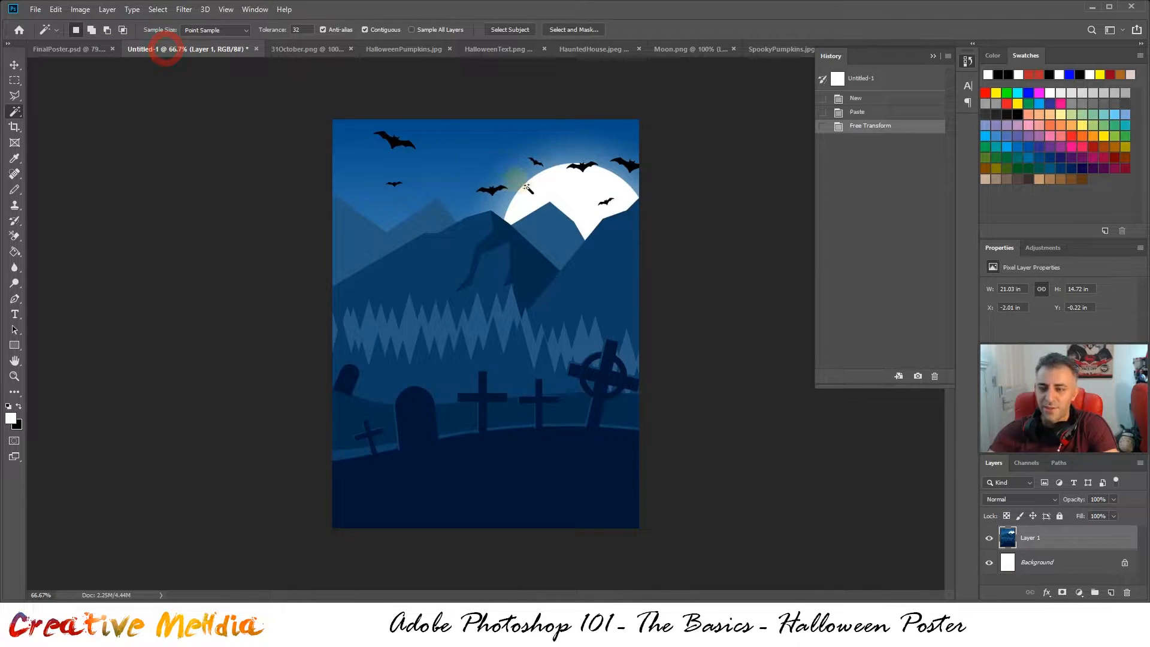
pyautogui.hotkey('ctrl', 'v')
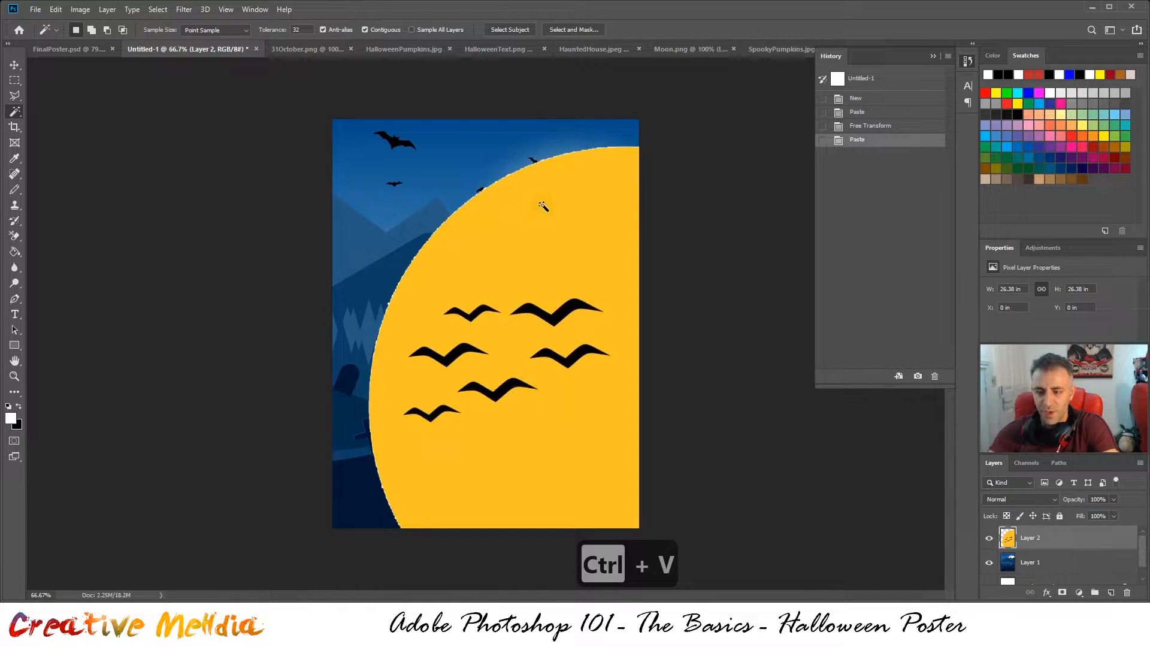
# - Scale the pasted haunted house layer proportionally to about 45% and position the house roughly centred on the poster
pyautogui.scroll(-2, 533, 213)
pyautogui.scroll(3, 524, 216)
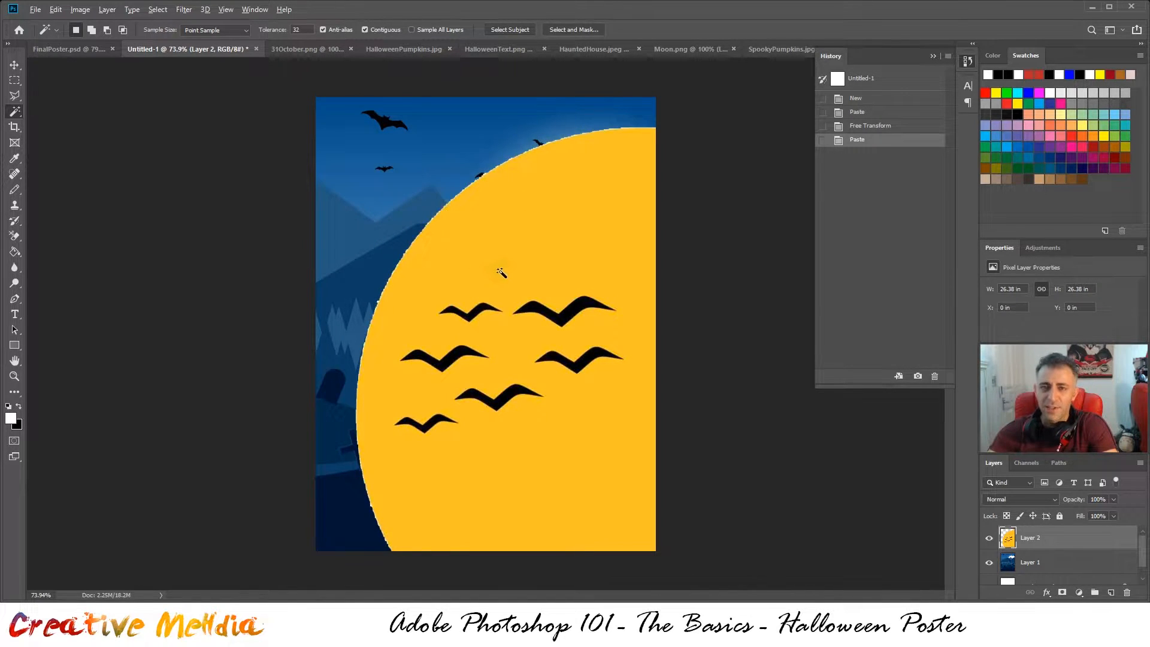
pyautogui.scroll(-4, 488, 318)
pyautogui.hotkey('ctrl', 't')
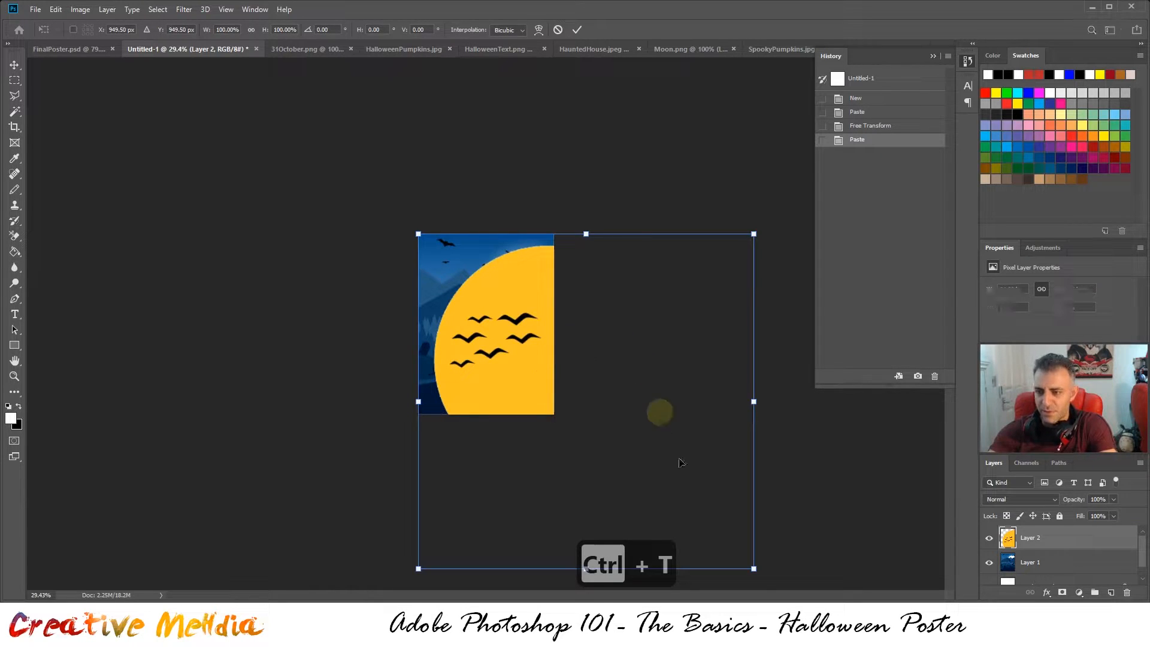
pyautogui.moveTo(753, 569); pyautogui.dragTo(539, 415)
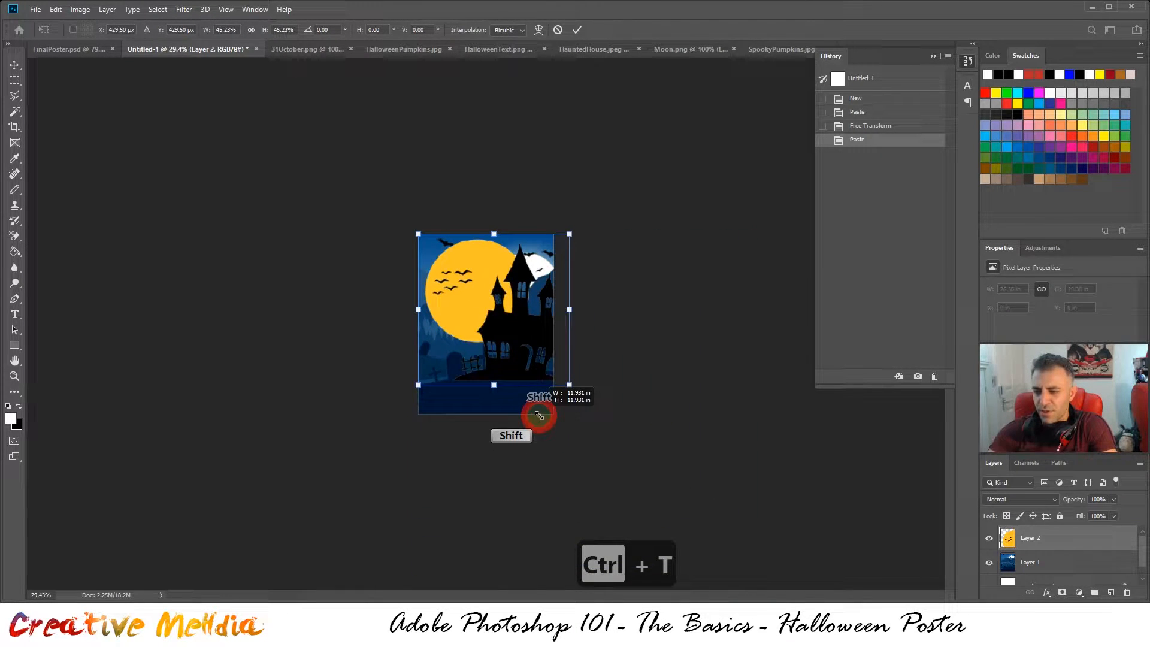
pyautogui.scroll(5, 539, 414)
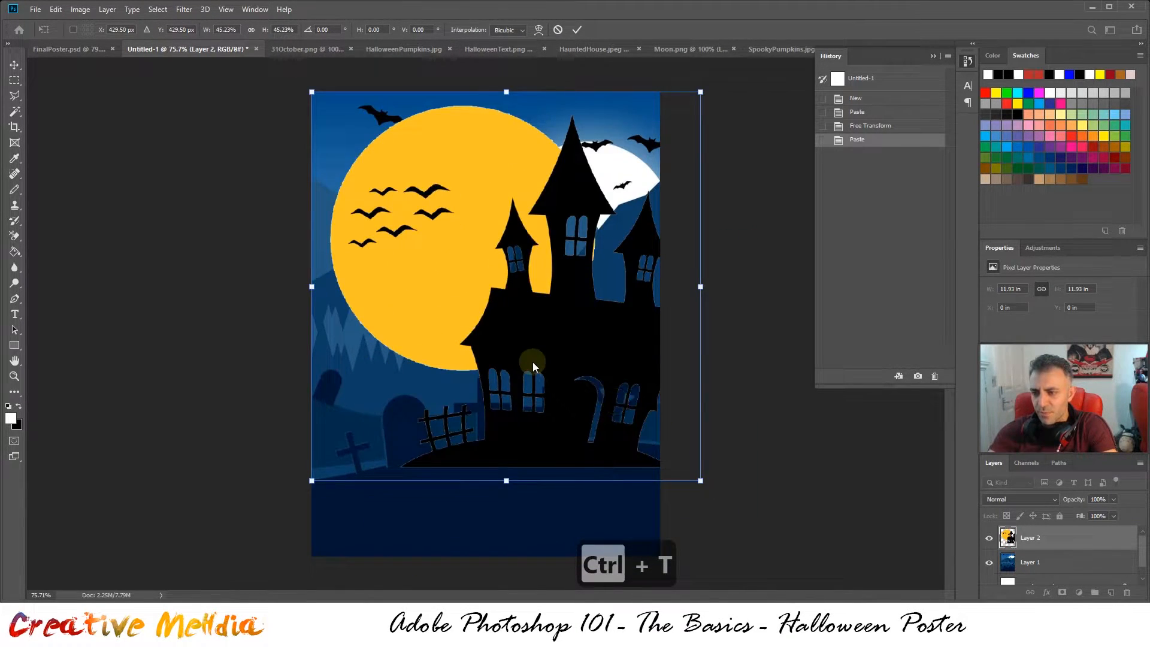
pyautogui.moveTo(581, 349); pyautogui.dragTo(558, 348)
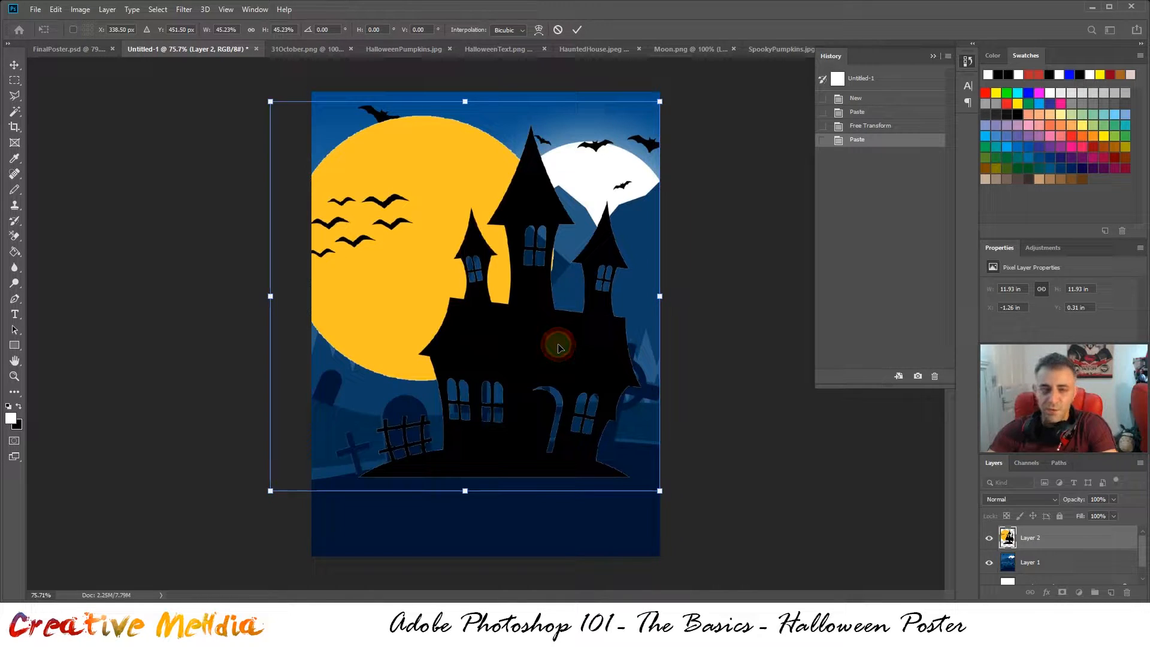
pyautogui.hotkey('ctrl', 'Return')
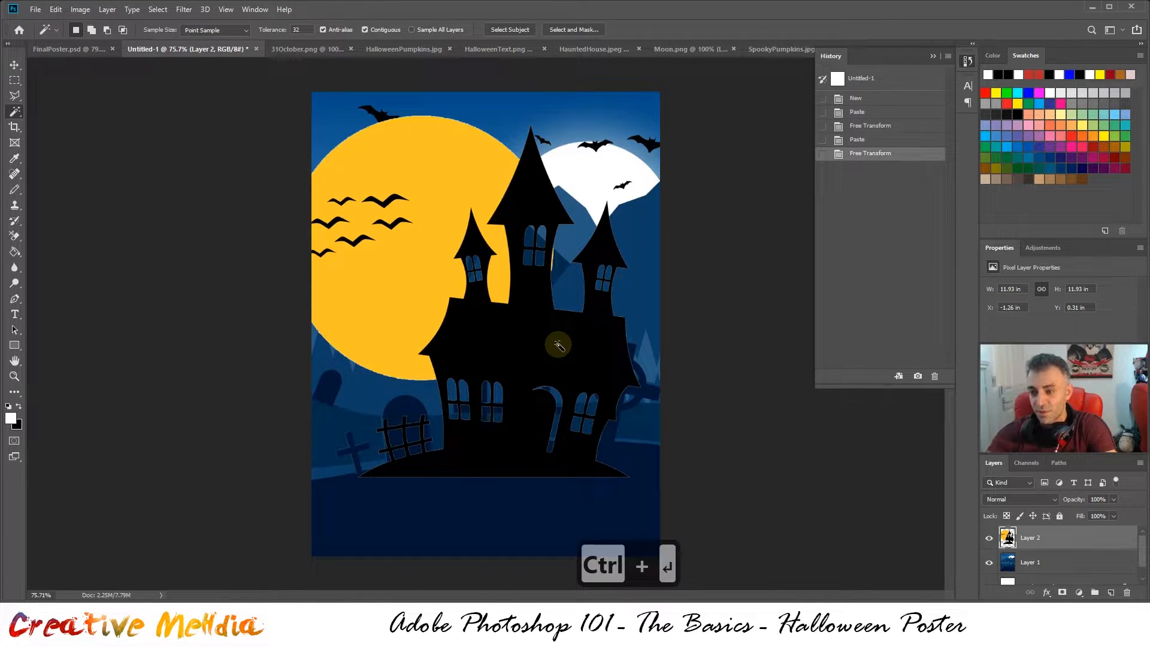
# - Flip the haunted house layer horizontally and reposition it level with the canvas top, with the moon running off the right edge
pyautogui.hotkey('ctrl', 't')
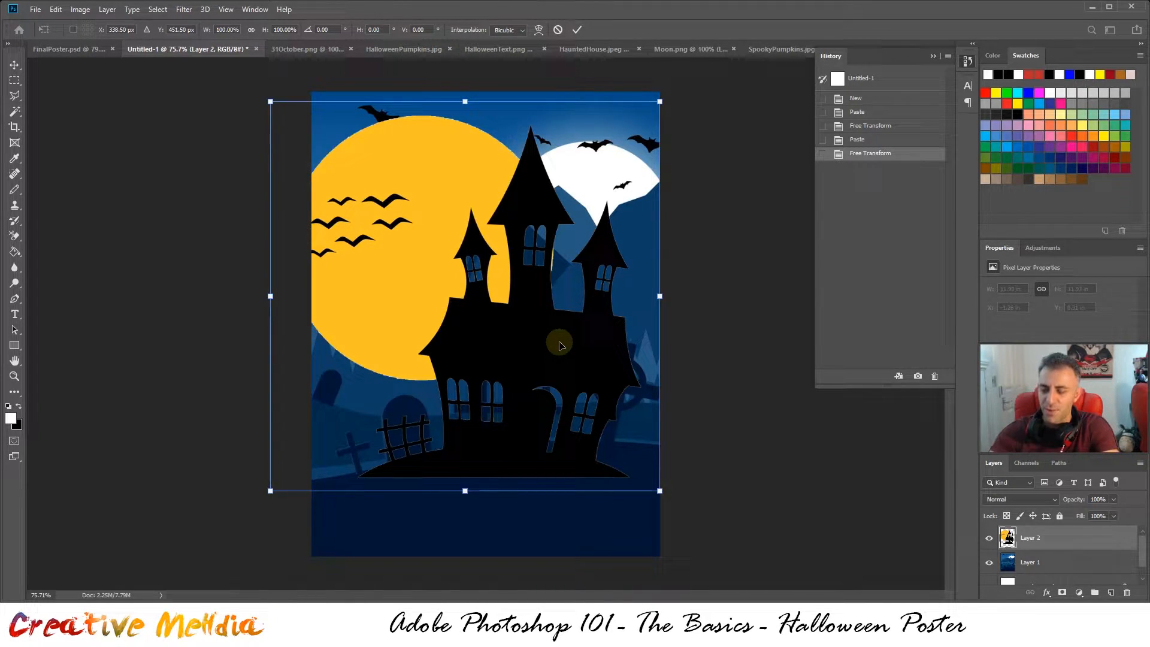
pyautogui.moveTo(557, 337); pyautogui.dragTo(569, 341)
pyautogui.rightClick(569, 340)
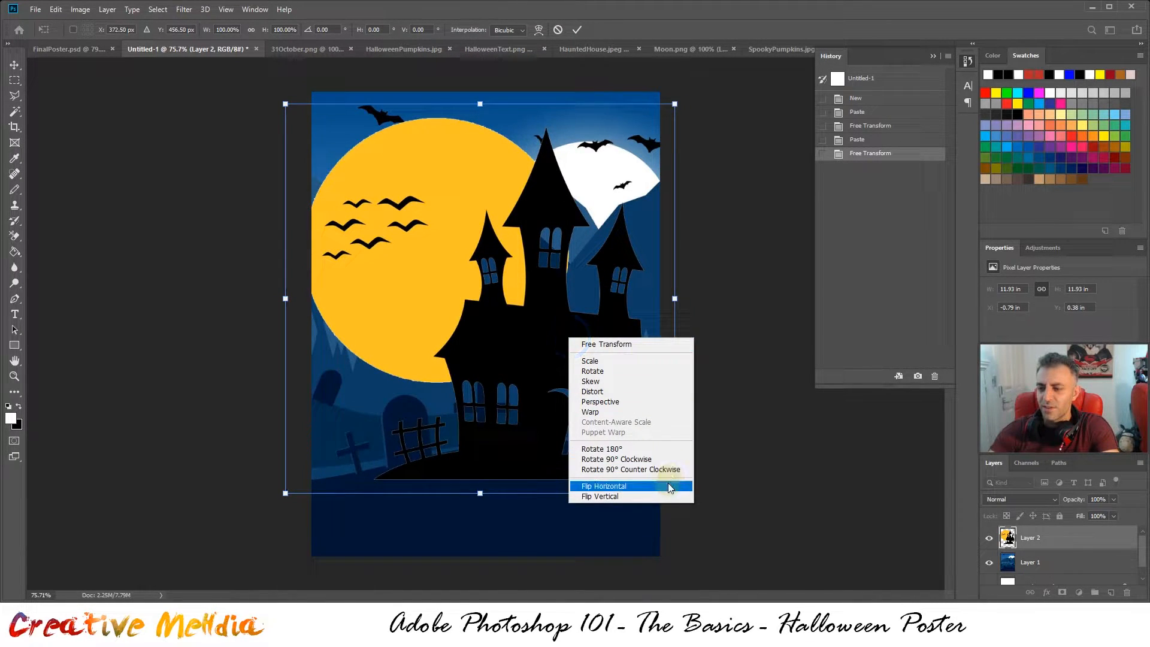
pyautogui.click(669, 485)
pyautogui.moveTo(442, 407); pyautogui.dragTo(524, 400)
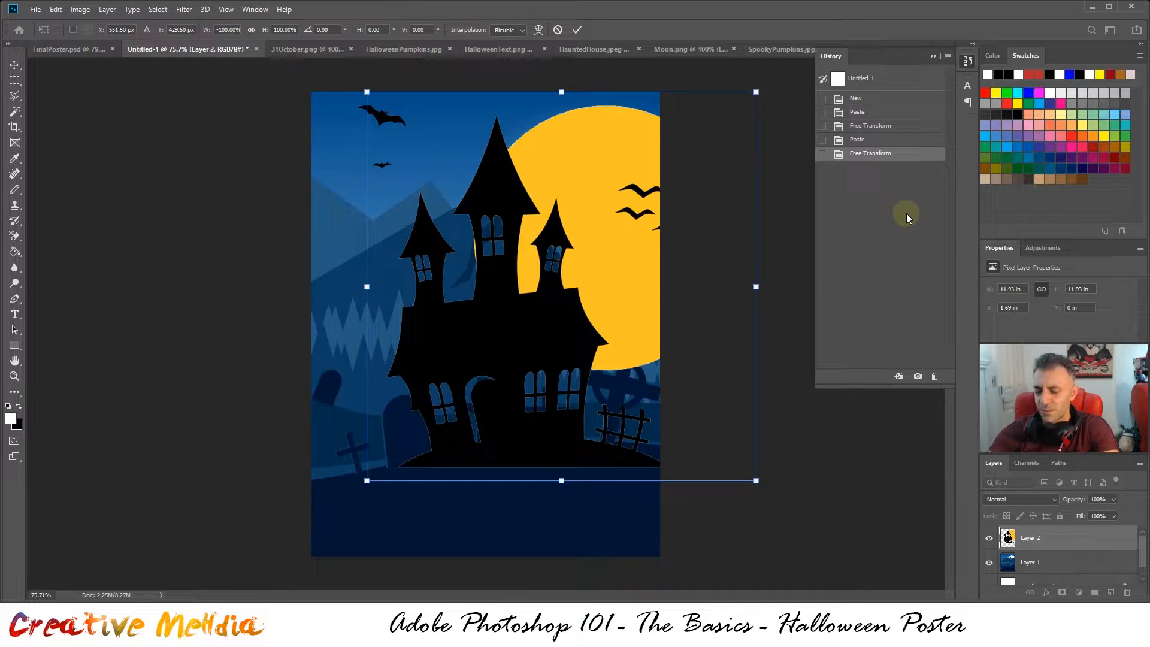
pyautogui.press('ctrl')
pyautogui.hotkey('ctrl', 'Return')
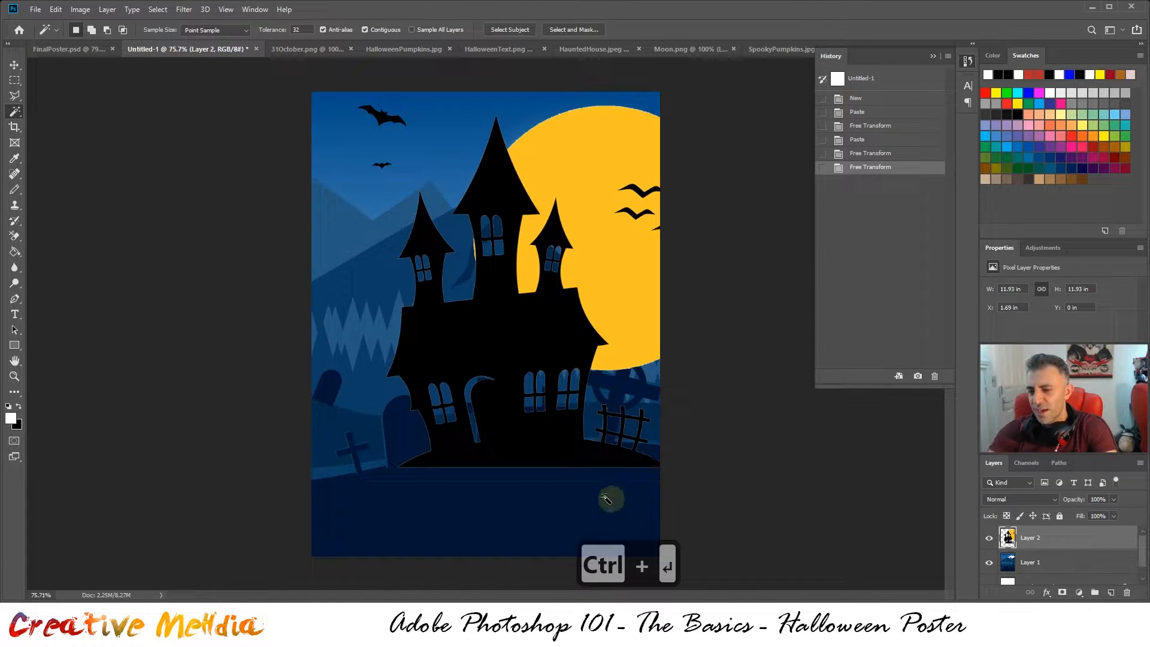
# - Clear a wide rectangular strip just below the haunted house's base on Layer 2, and deselect
pyautogui.scroll(3, 557, 464)
pyautogui.click(609, 445)
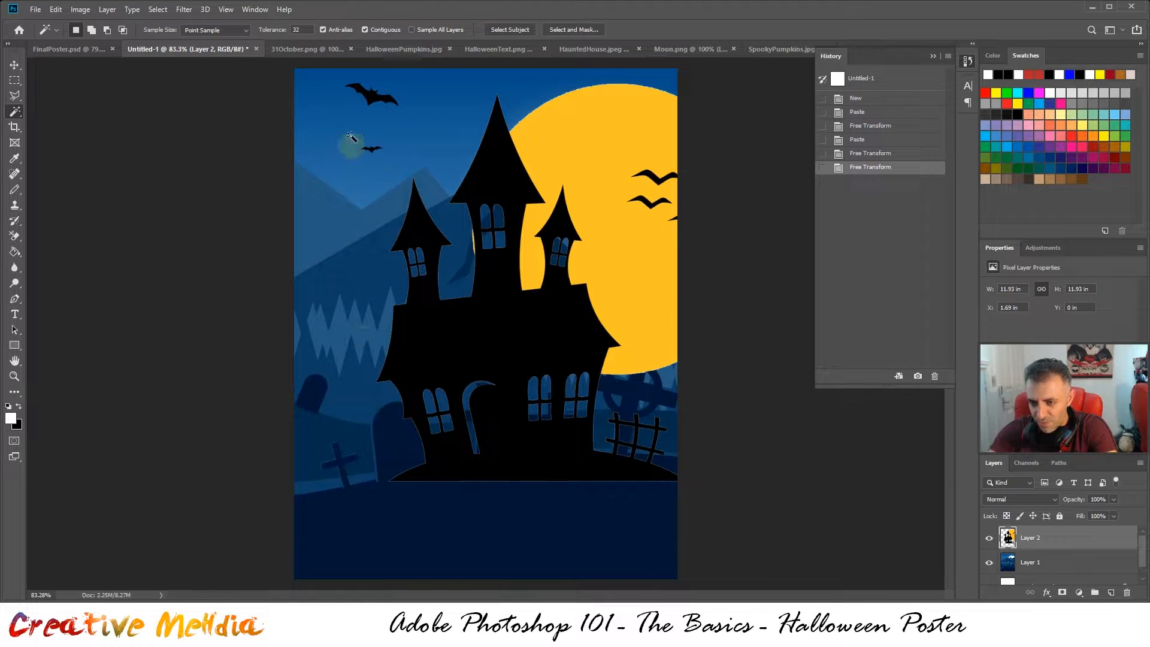
pyautogui.scroll(5, 482, 225)
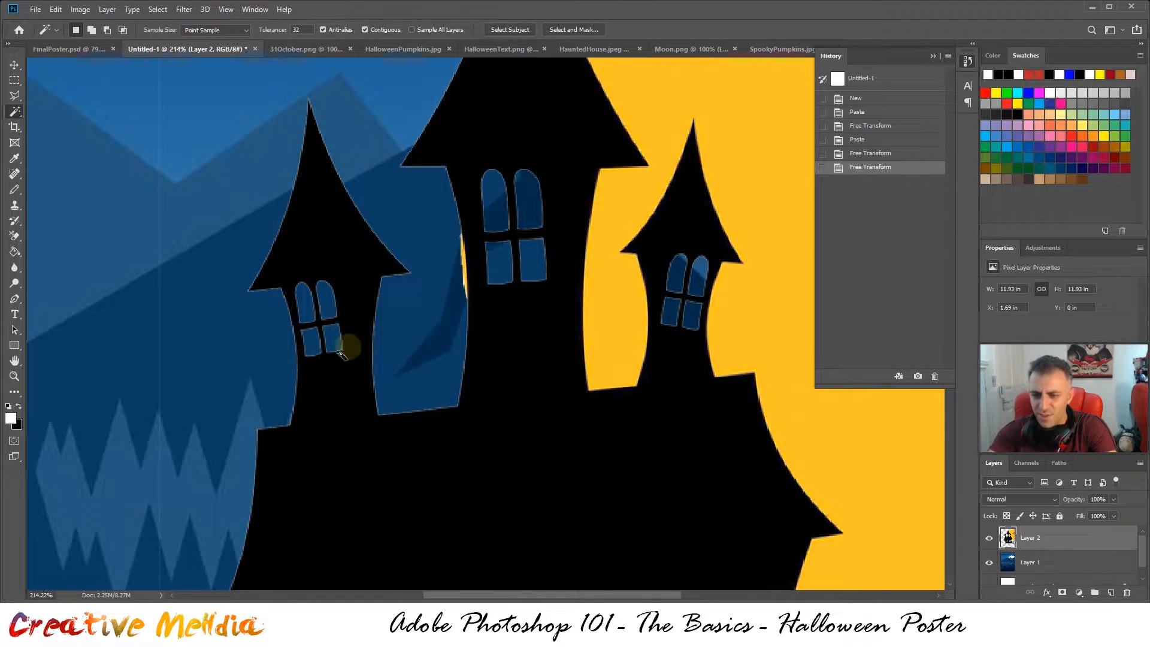
pyautogui.scroll(-3, 593, 387)
pyautogui.scroll(-2, 593, 386)
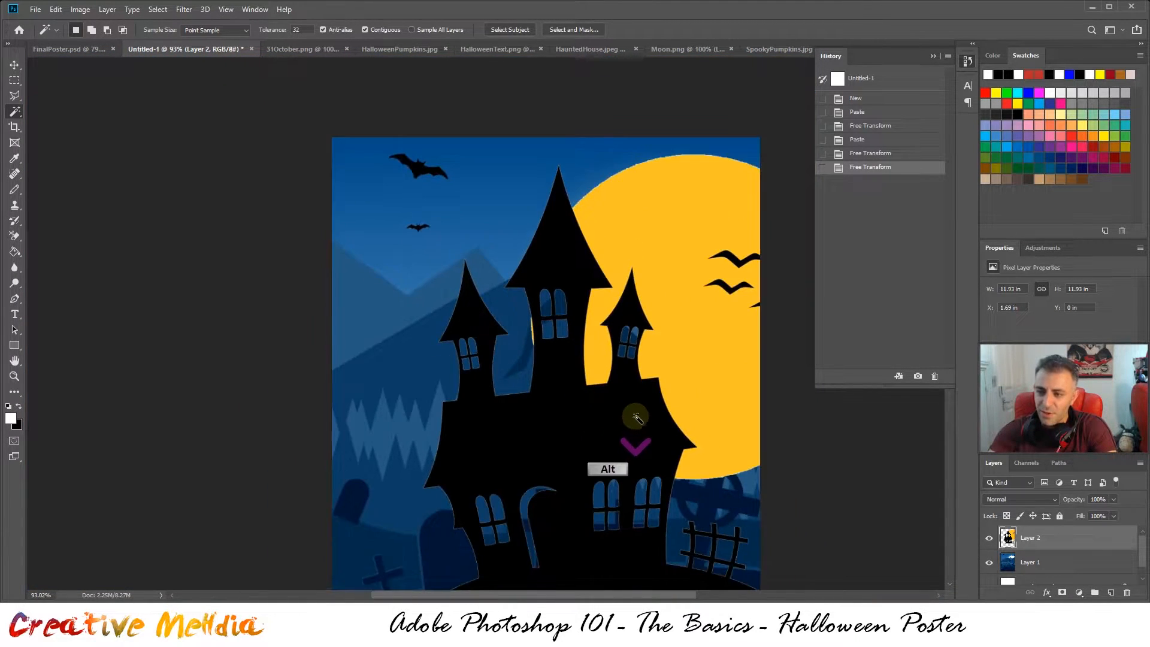
pyautogui.scroll(1, 640, 419)
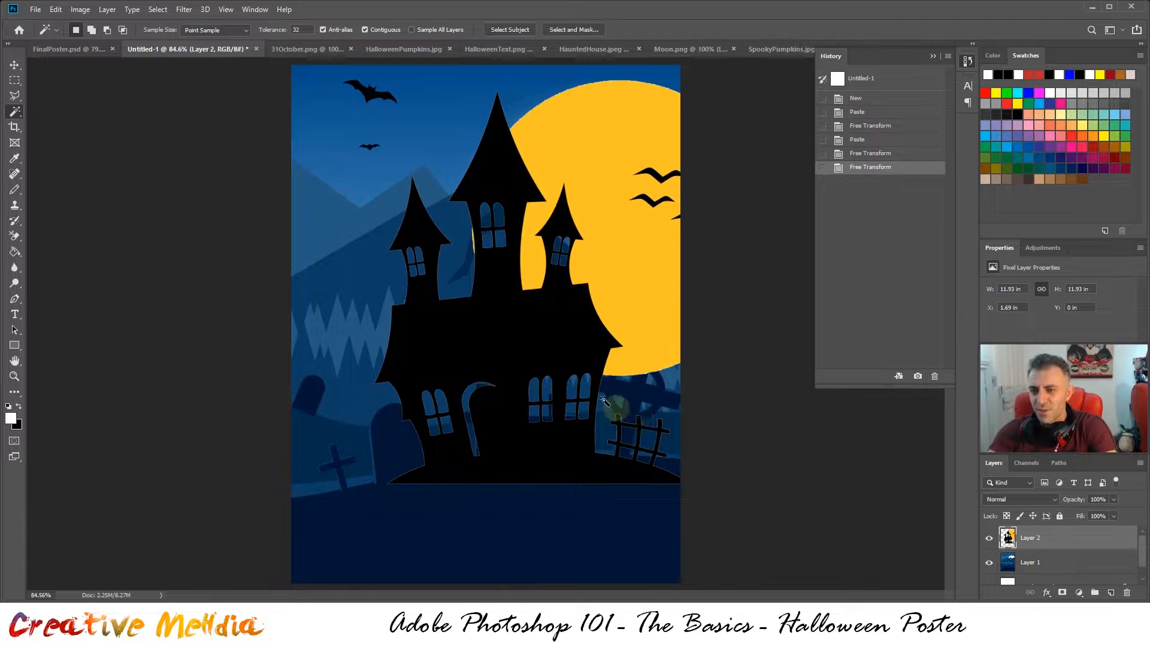
pyautogui.click(15, 79)
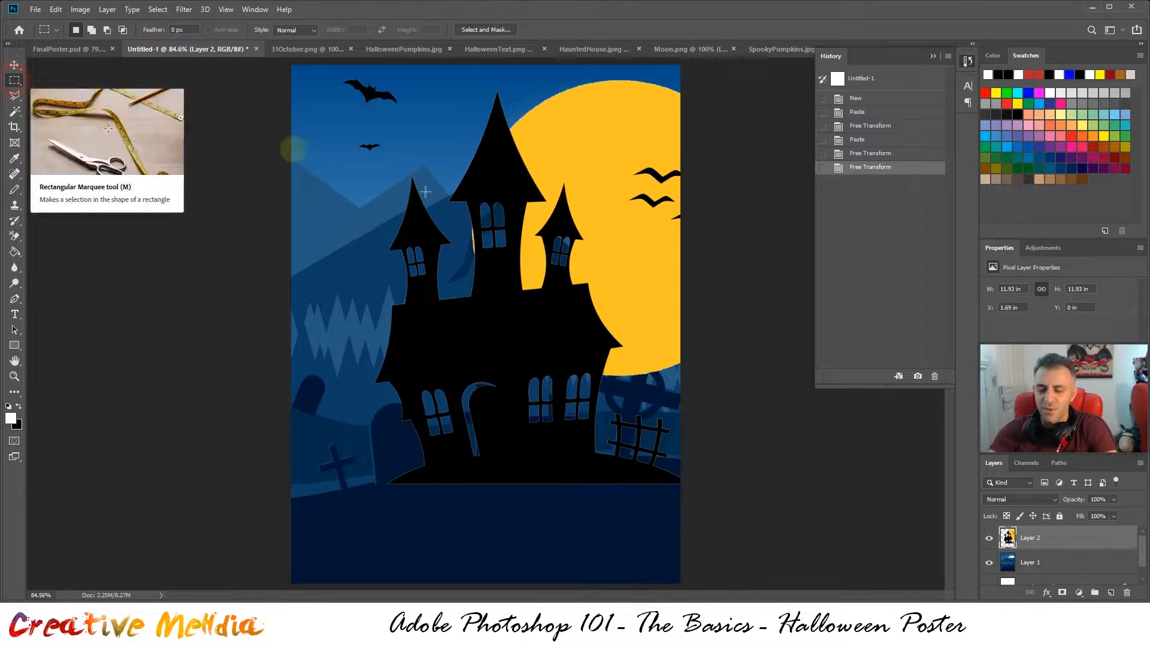
pyautogui.moveTo(695, 551); pyautogui.dragTo(334, 493)
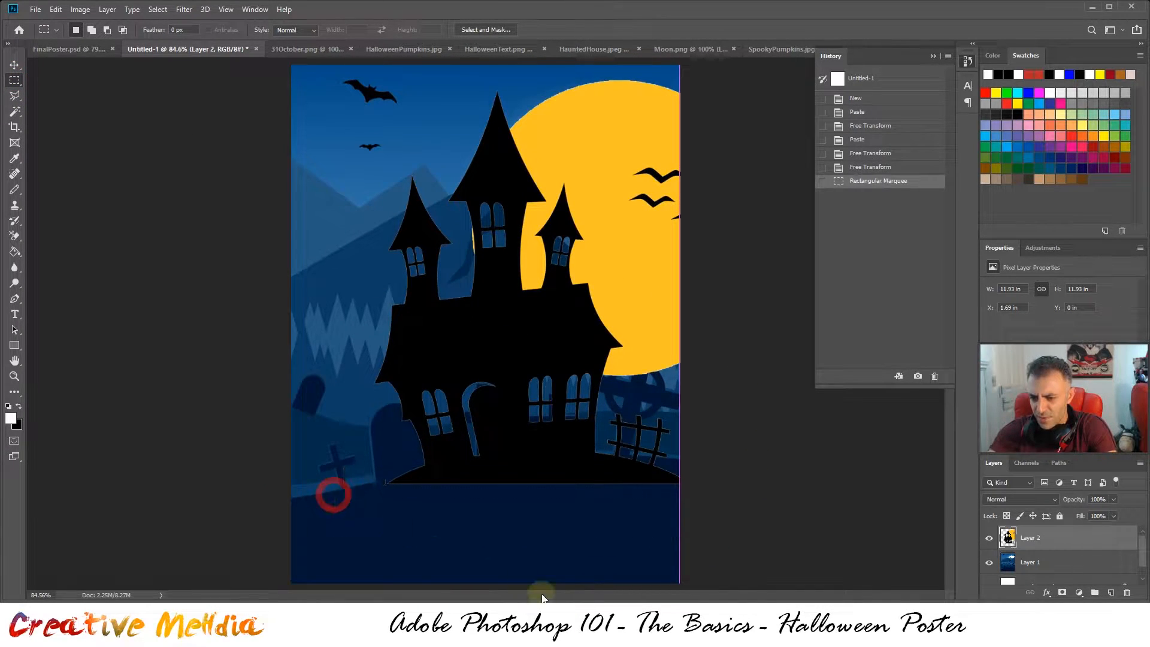
pyautogui.scroll(2, 704, 527)
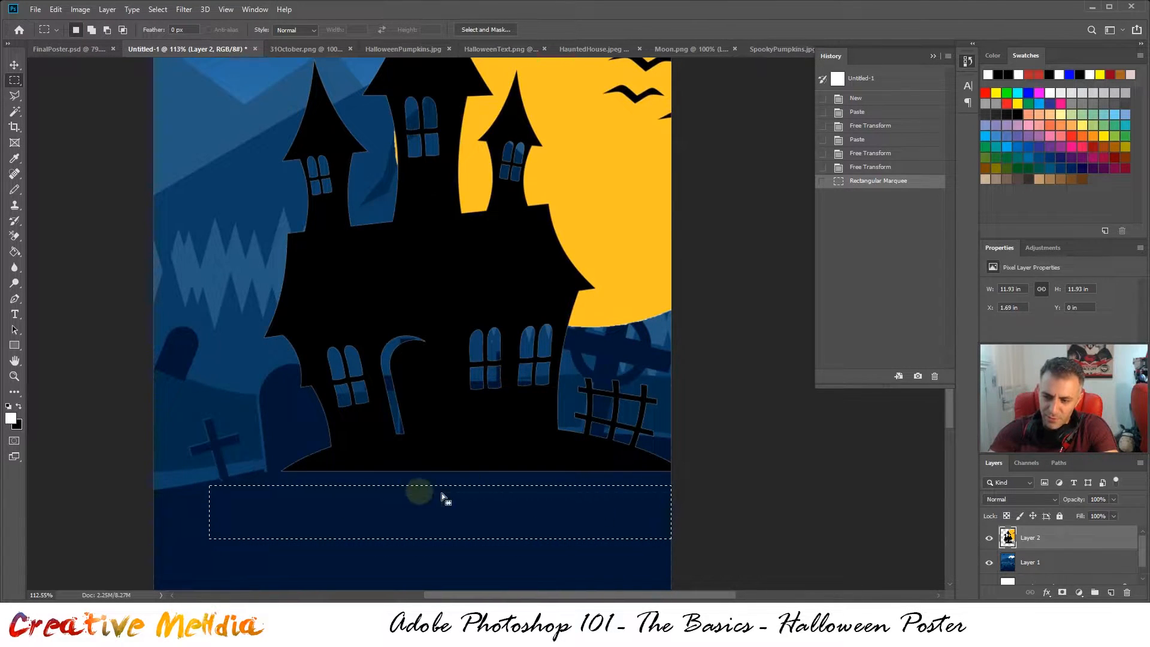
pyautogui.press('Delete')
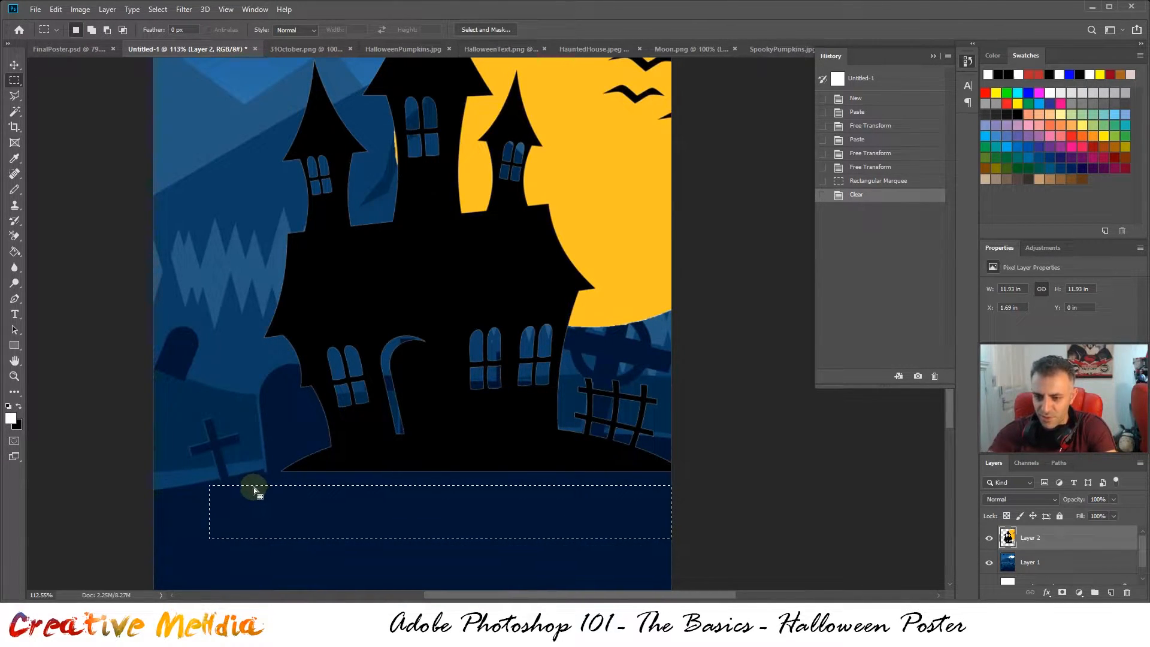
pyautogui.hotkey('ctrl', 'd')
pyautogui.moveTo(619, 315); pyautogui.dragTo(685, 433)
pyautogui.hotkey('ctrl', 'd')
# - Clear a narrow, tall rectangular strip of Layer 2 to the left of the haunted house, and deselect
pyautogui.moveTo(408, 192); pyautogui.dragTo(459, 340)
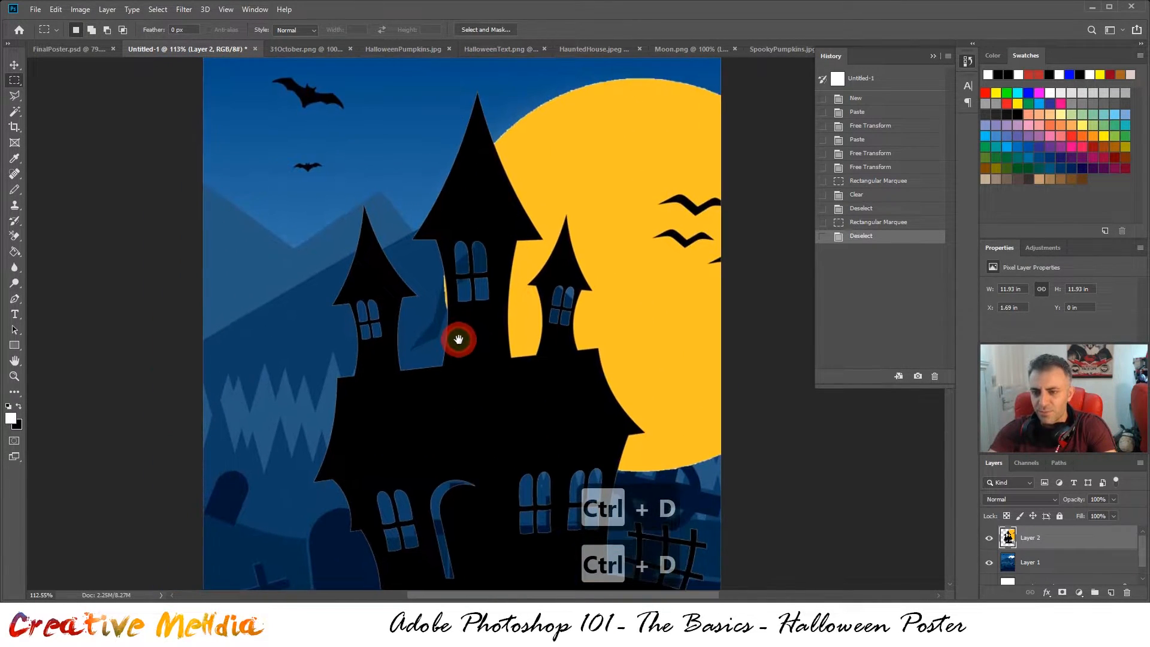
pyautogui.scroll(-2, 458, 334)
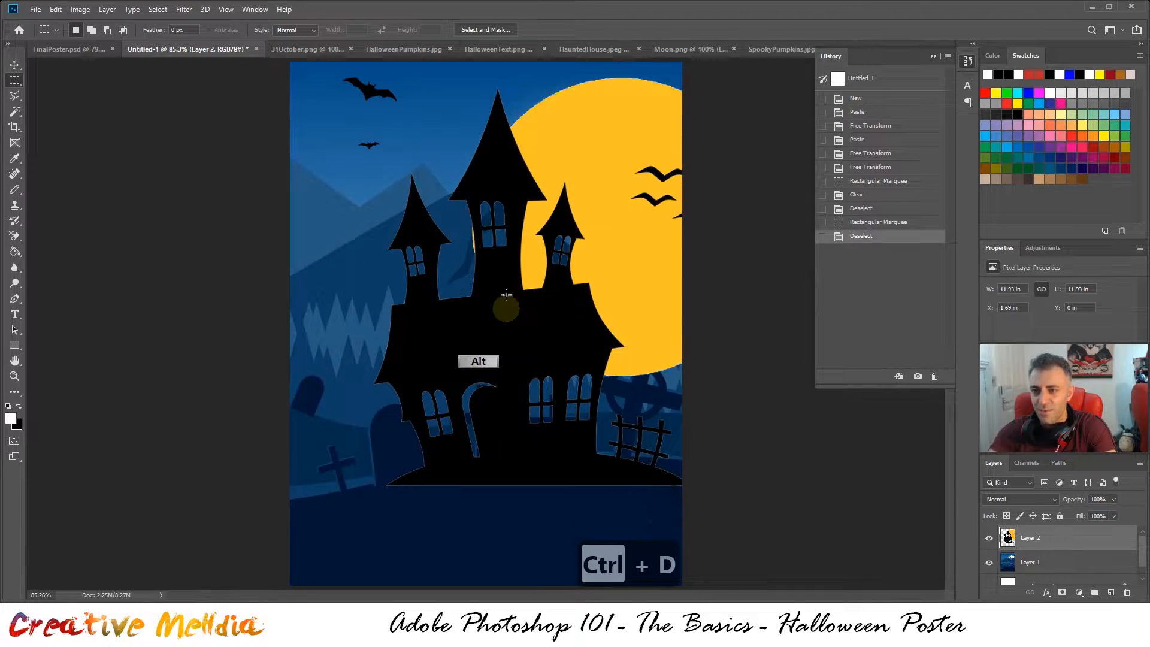
pyautogui.moveTo(341, 59); pyautogui.dragTo(360, 525)
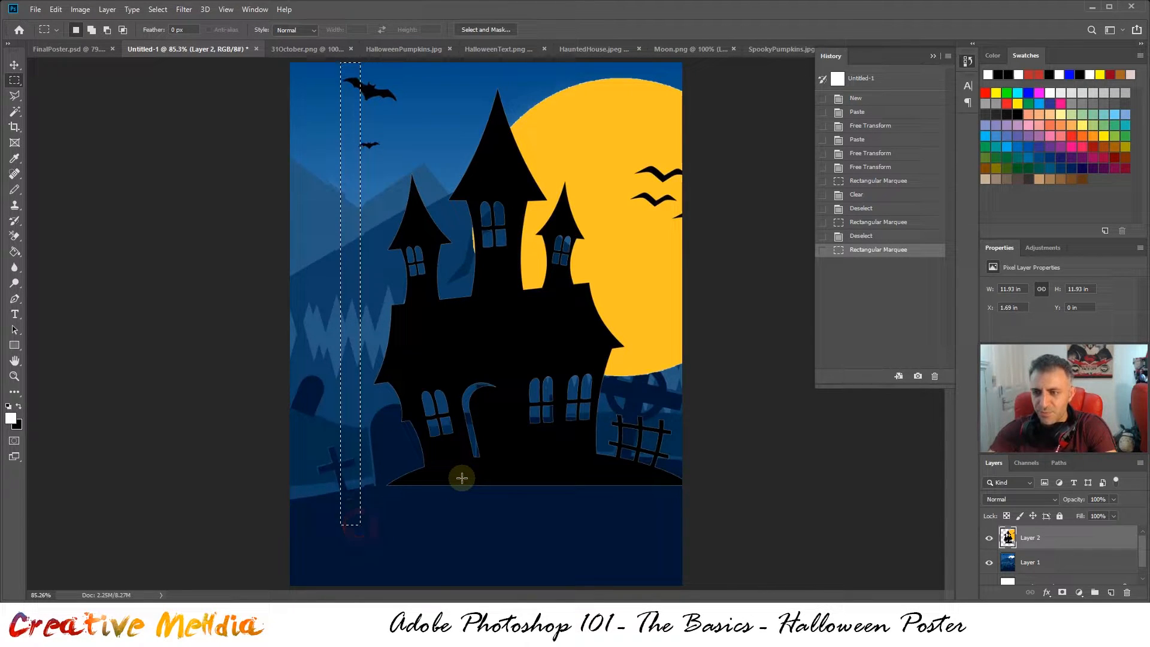
pyautogui.press('Delete')
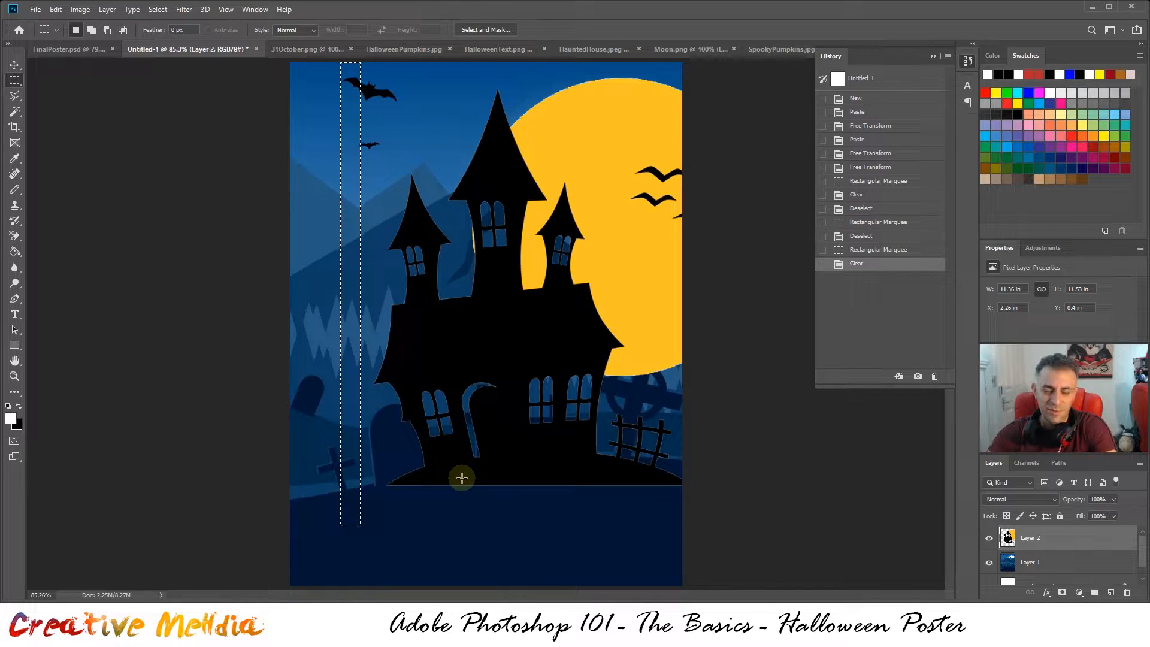
pyautogui.hotkey('ctrl', 'd')
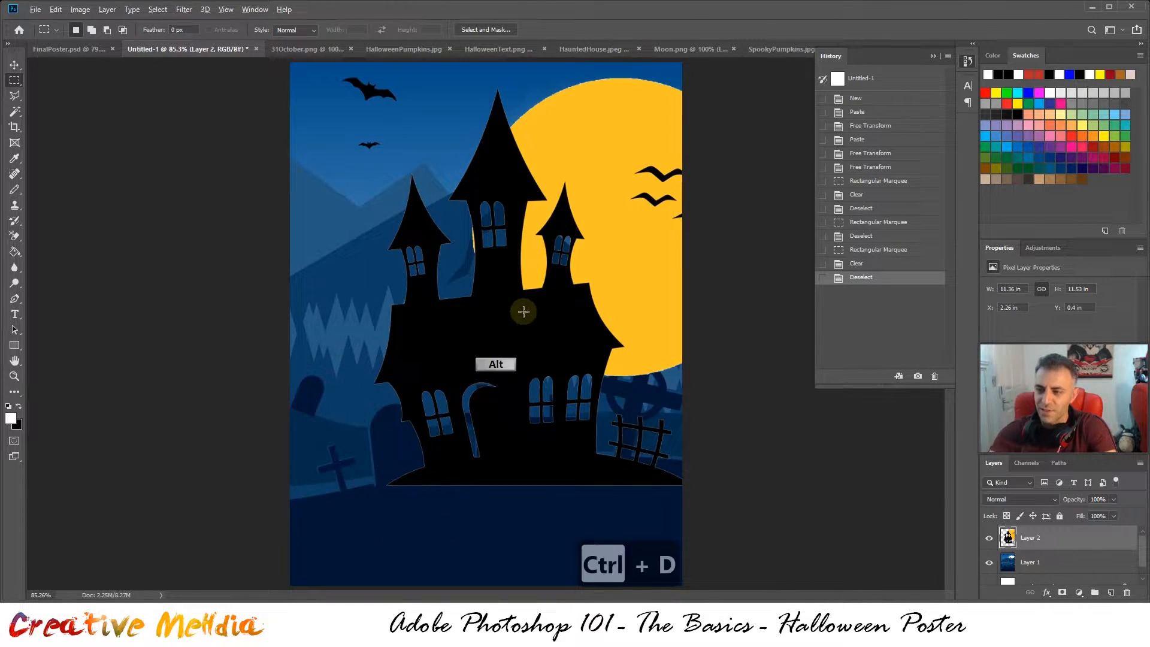
# - Load the outline of the haunted house and moon on Layer 2 as a selection
pyautogui.scroll(3, 524, 311)
pyautogui.moveTo(536, 197); pyautogui.dragTo(469, 379)
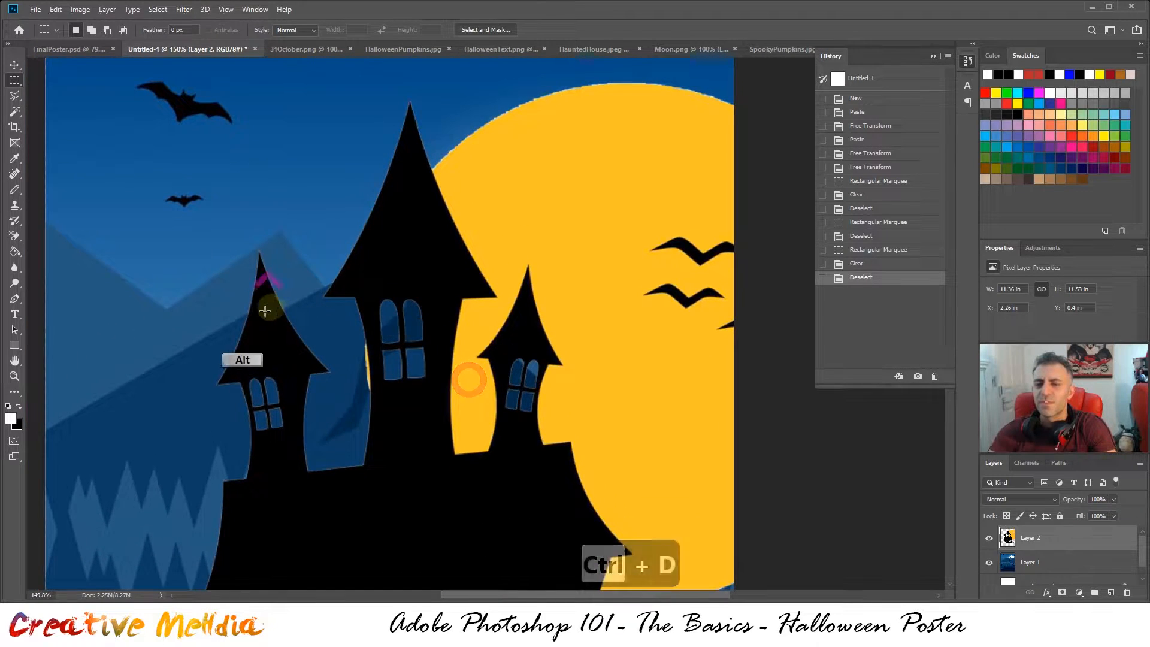
pyautogui.scroll(3, 270, 307)
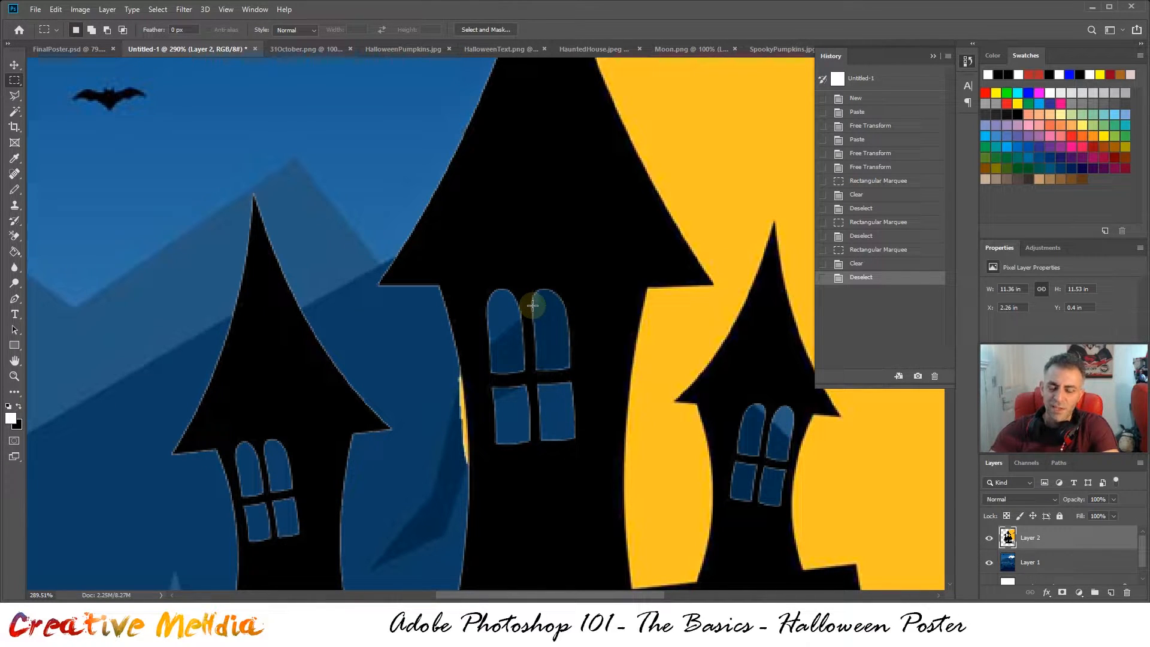
pyautogui.scroll(-3, 603, 385)
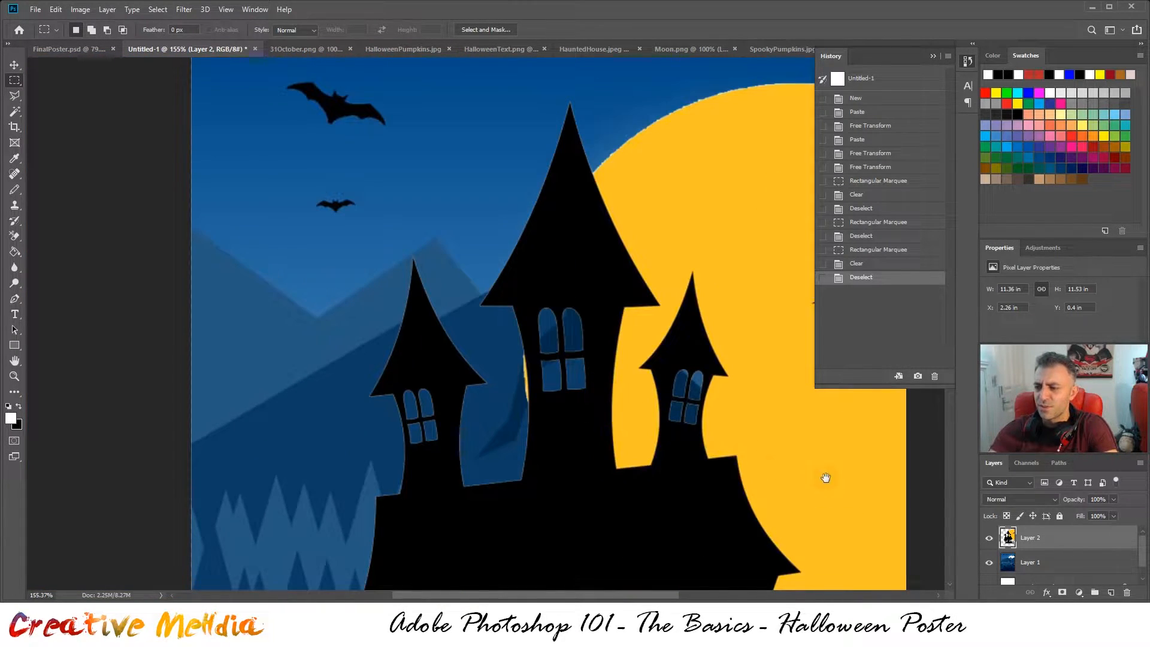
pyautogui.moveTo(823, 477); pyautogui.dragTo(585, 316)
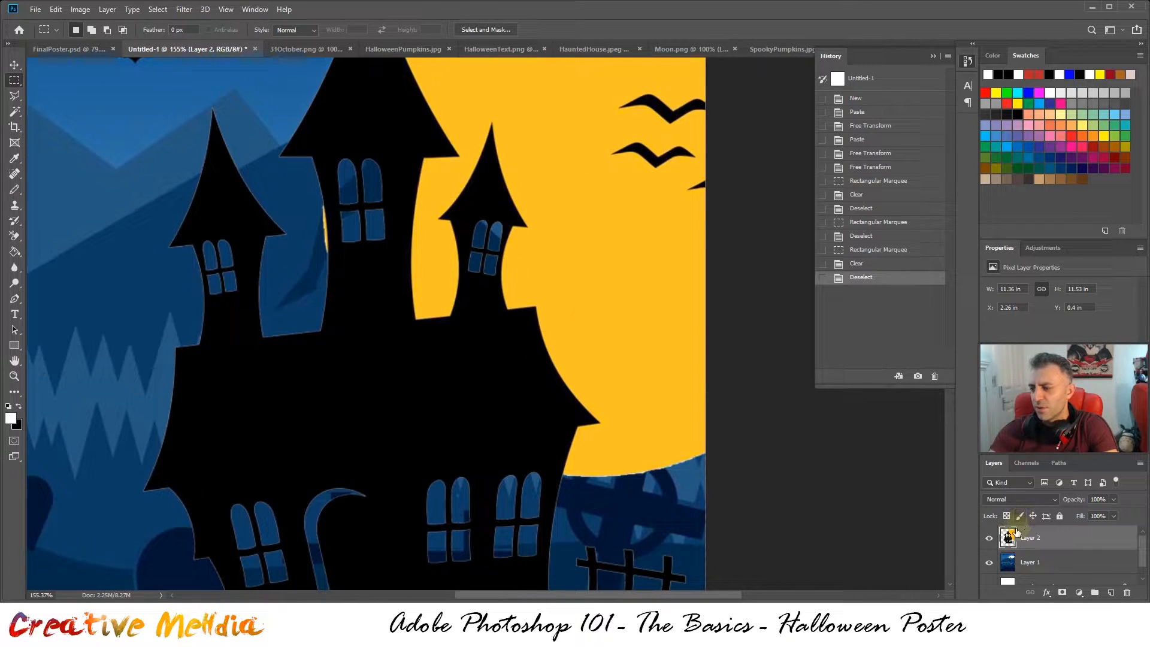
pyautogui.press('ctrl')
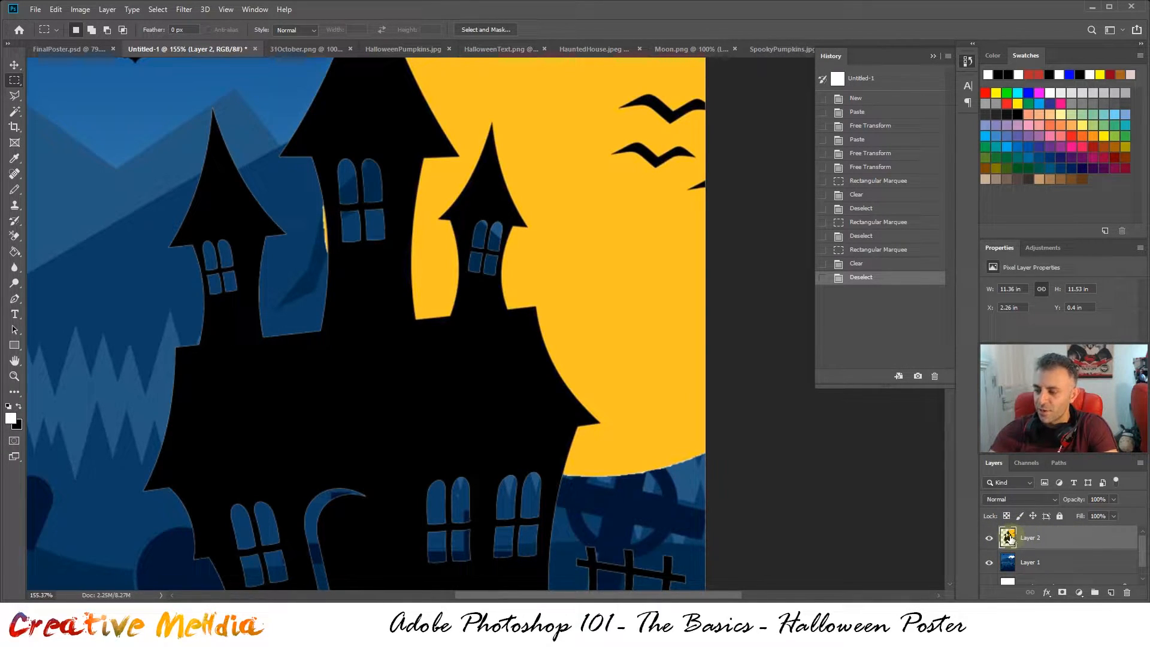
pyautogui.press('ctrl')
pyautogui.keyDown('ctrl'); pyautogui.click(1008, 538); pyautogui.keyUp('ctrl')
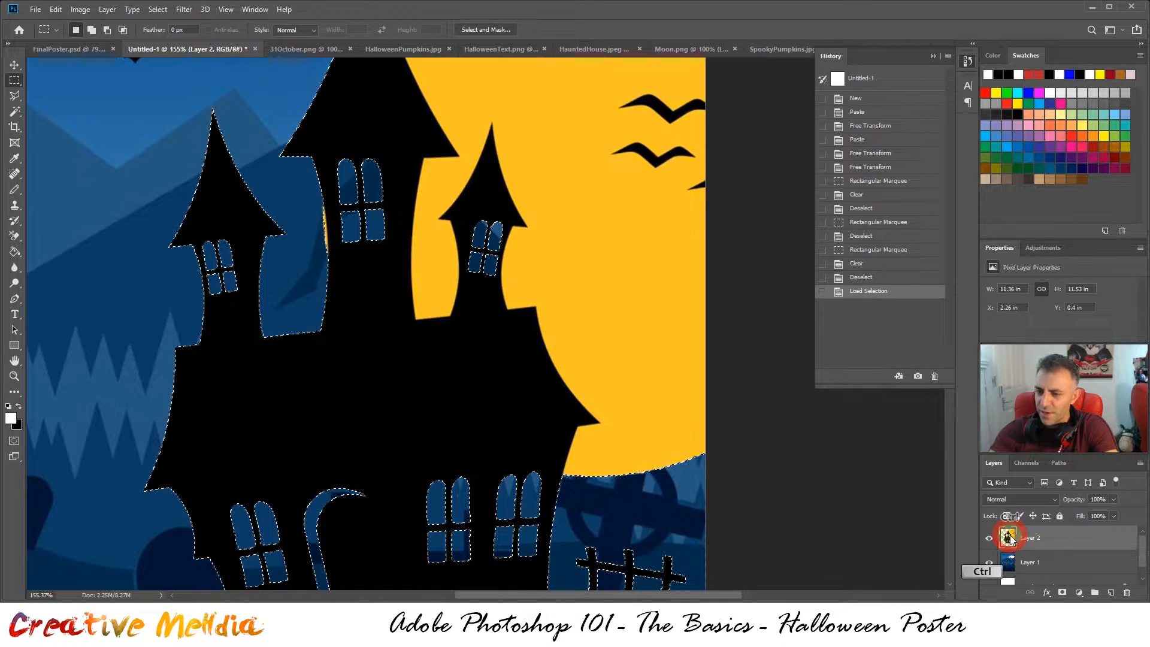
# - Contract the haunted house and moon selection by 1 pixel
pyautogui.scroll(-4, 587, 381)
pyautogui.scroll(-2, 591, 386)
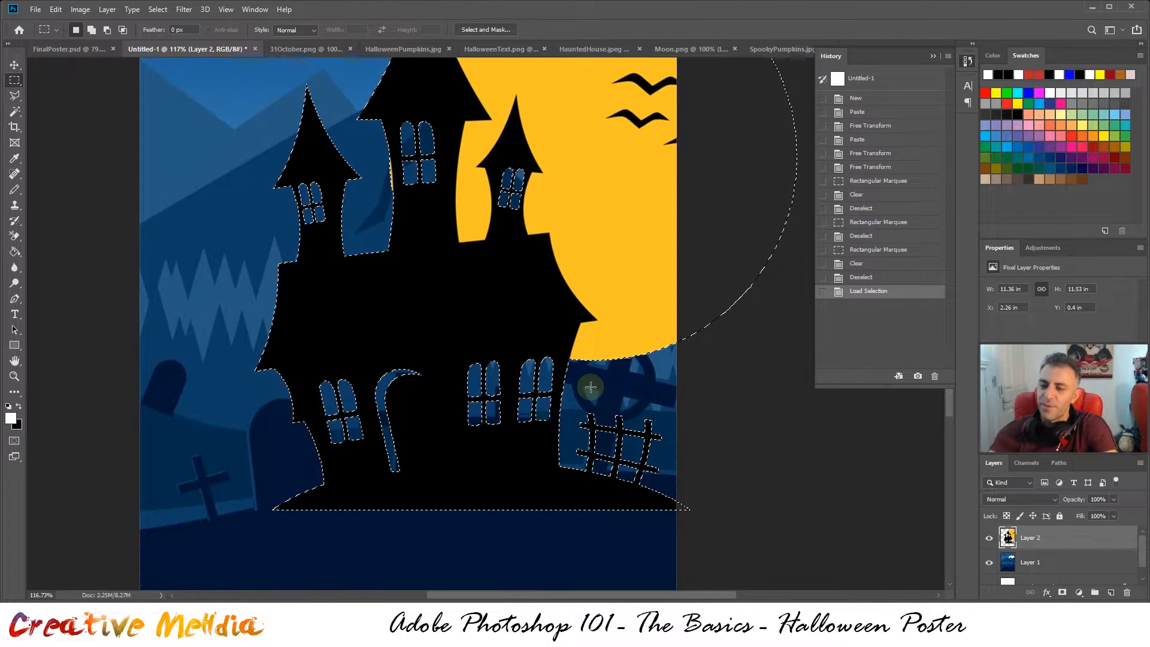
pyautogui.scroll(3, 564, 389)
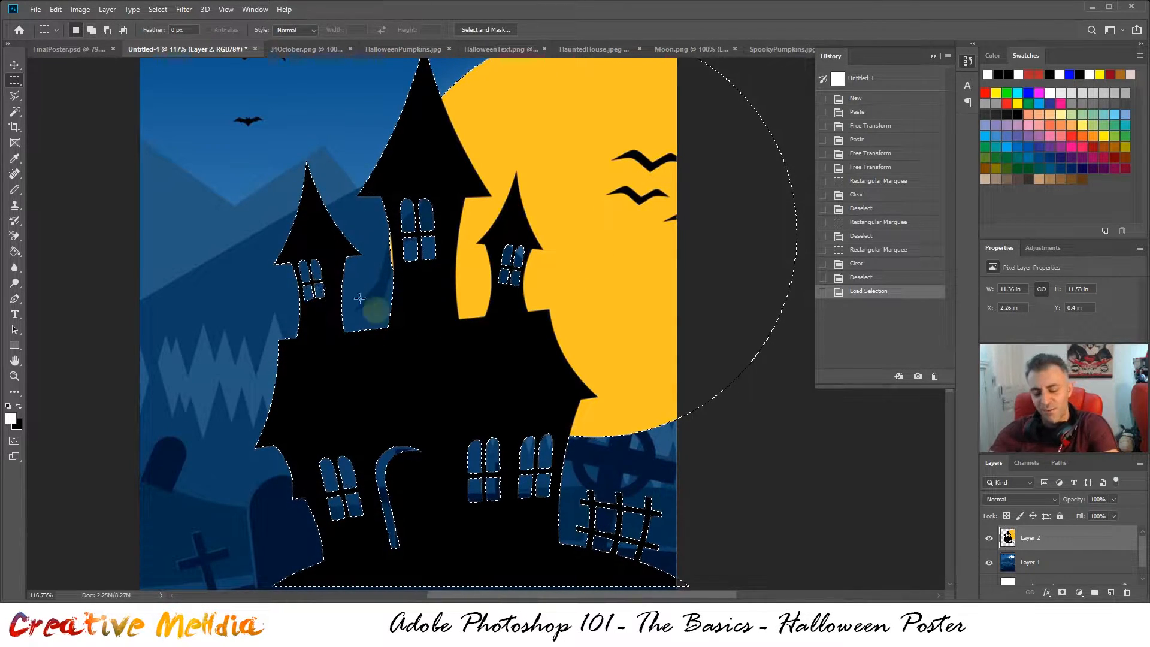
pyautogui.scroll(5, 335, 281)
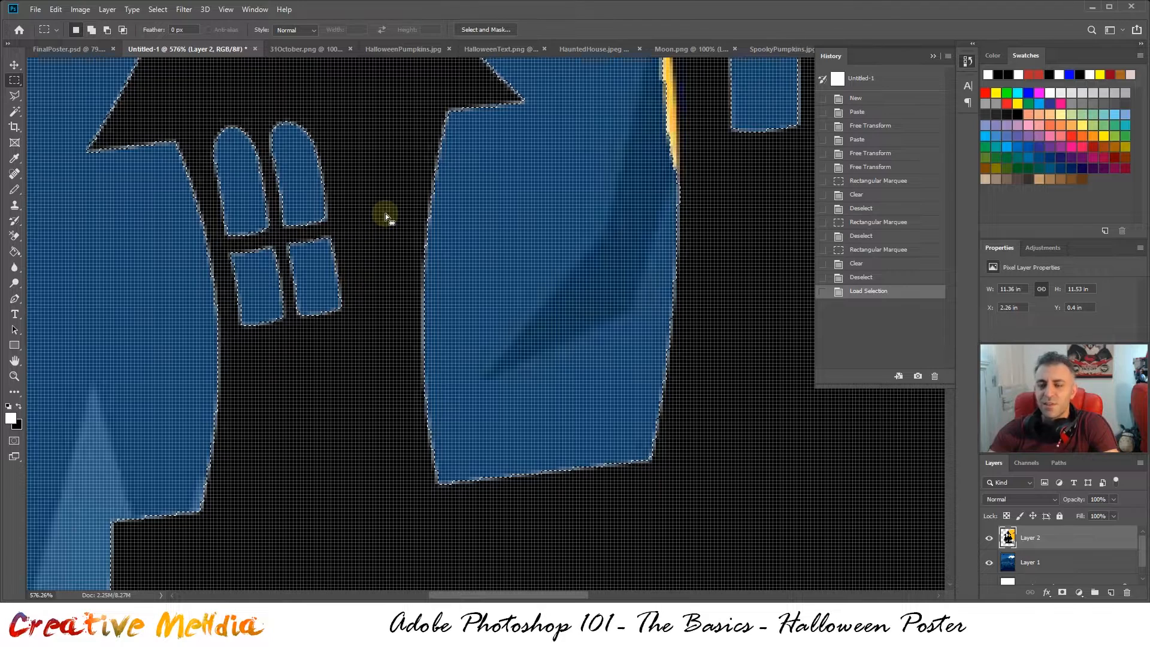
pyautogui.click(157, 9)
pyautogui.moveTo(193, 180)
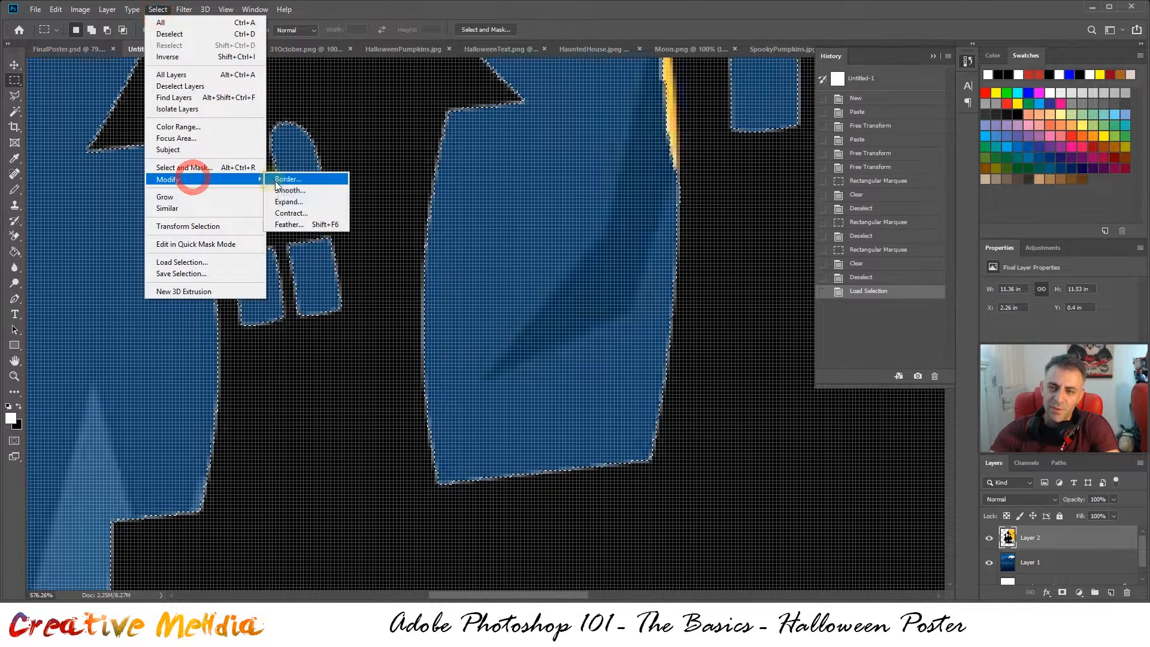
pyautogui.click(303, 214)
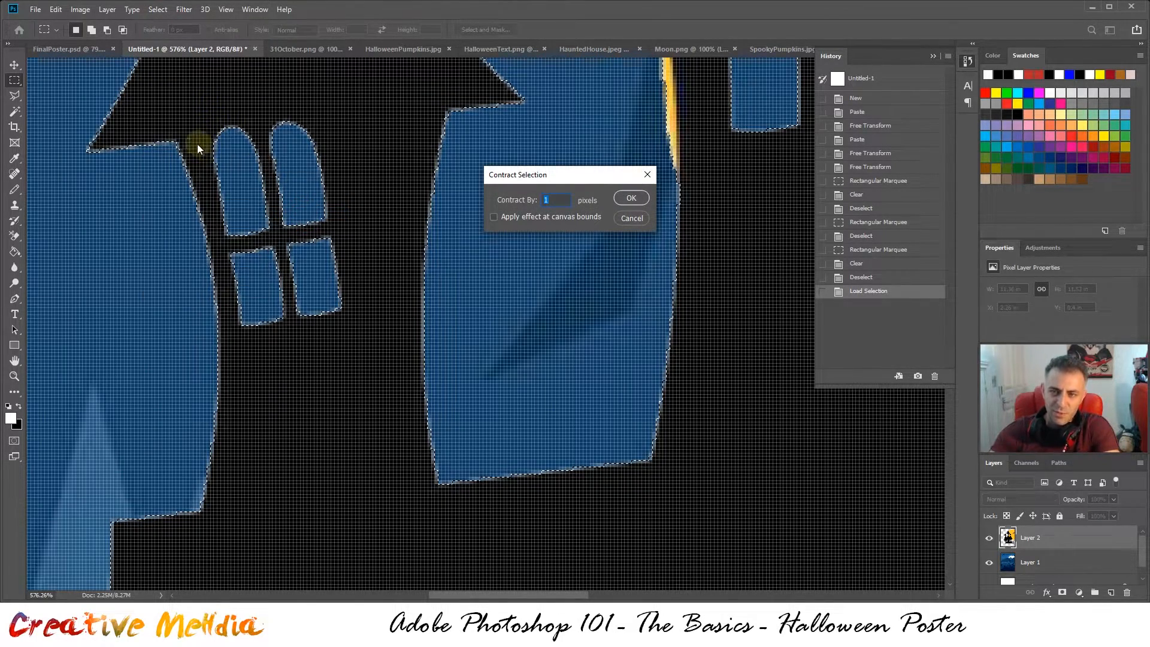
pyautogui.moveTo(527, 200); pyautogui.dragTo(519, 200)
pyautogui.press('Return')
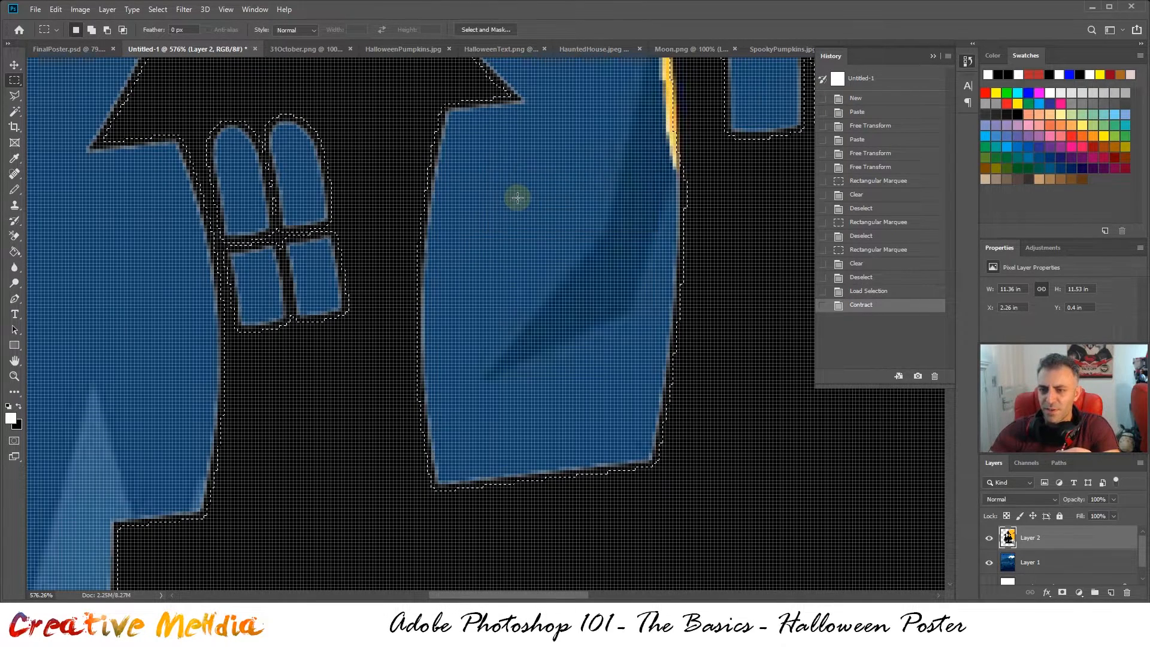
# - Step back in the document history to the loaded selection of Layer 2, before the contraction
pyautogui.click(866, 293)
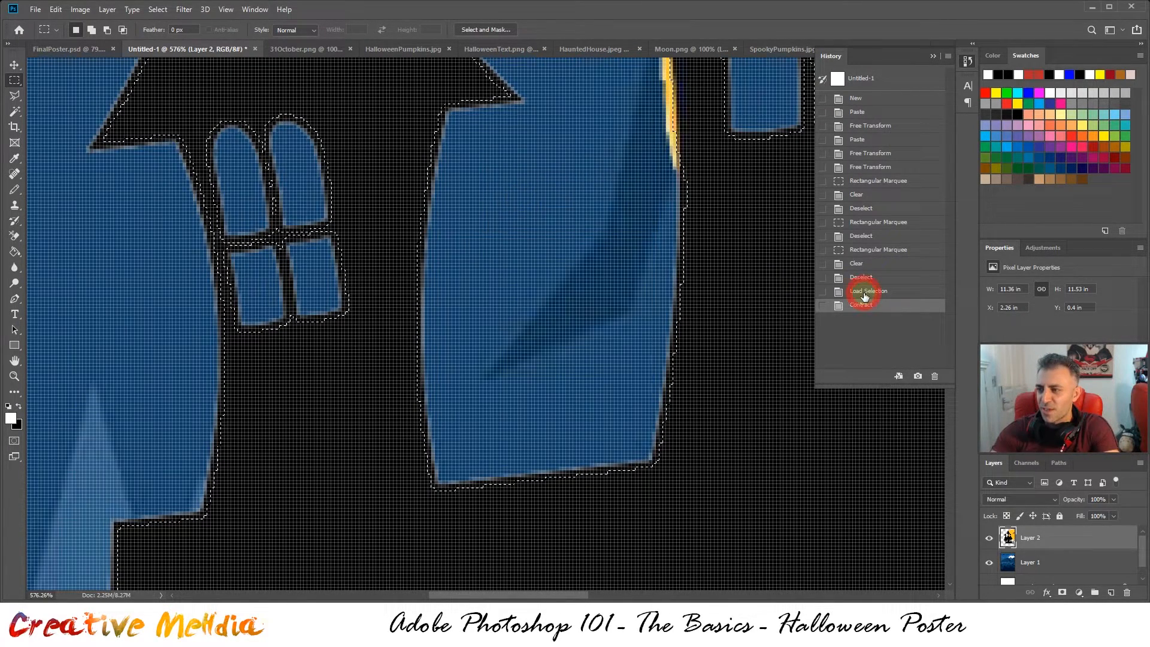
pyautogui.click(933, 57)
pyautogui.click(256, 10)
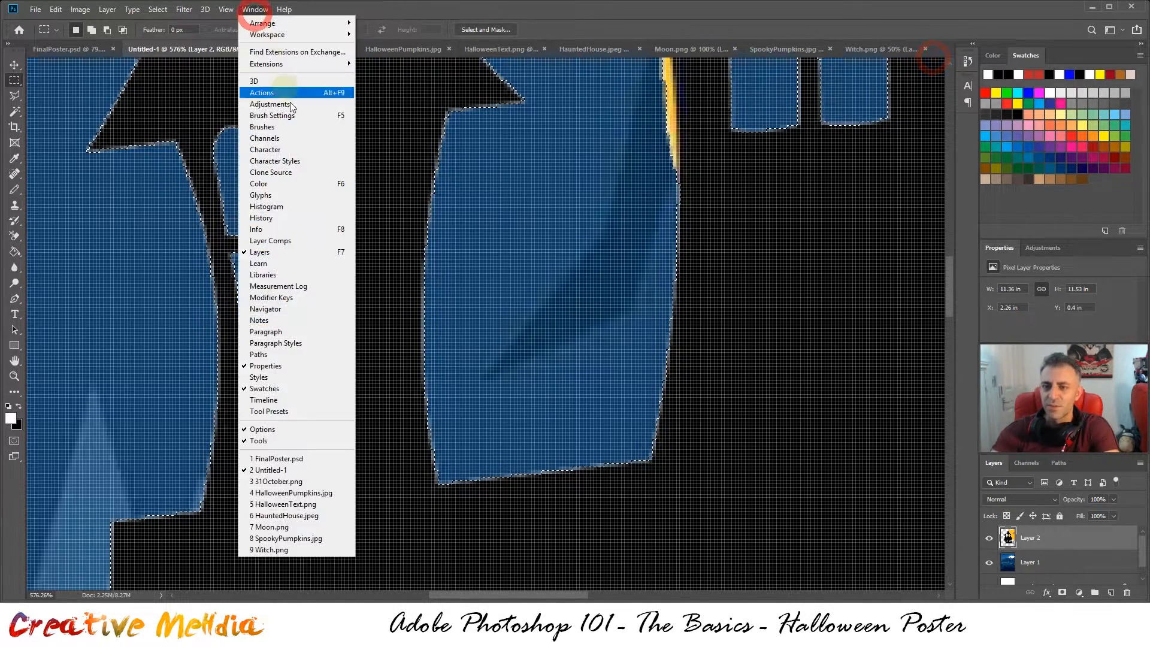
pyautogui.click(293, 219)
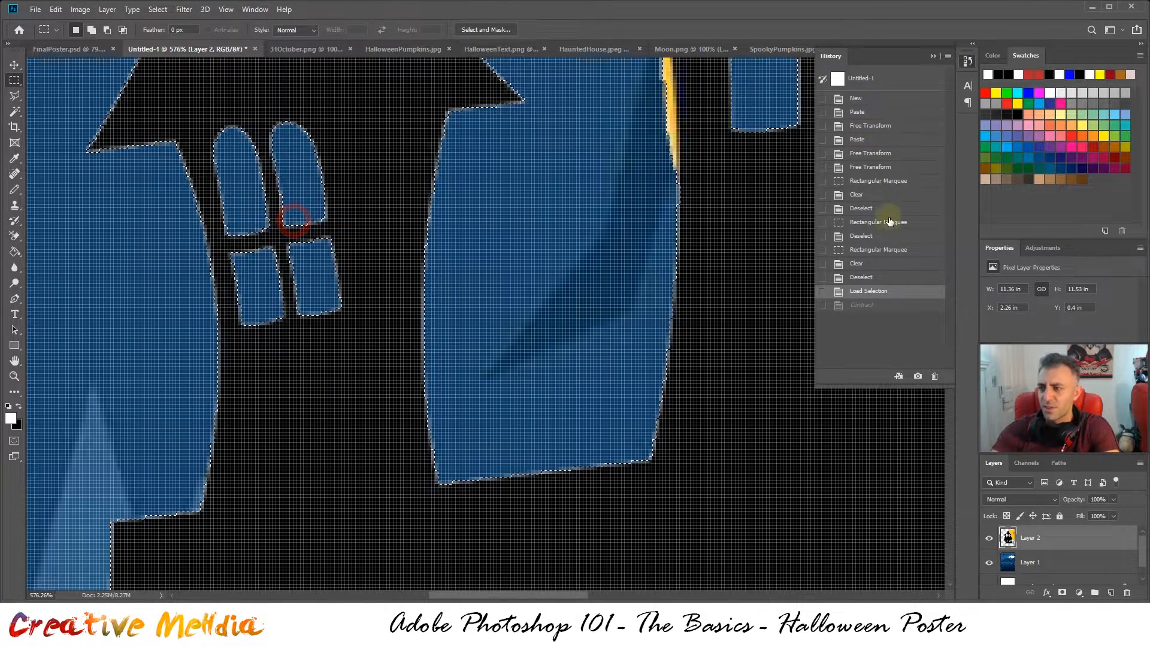
pyautogui.click(863, 306)
pyautogui.click(865, 294)
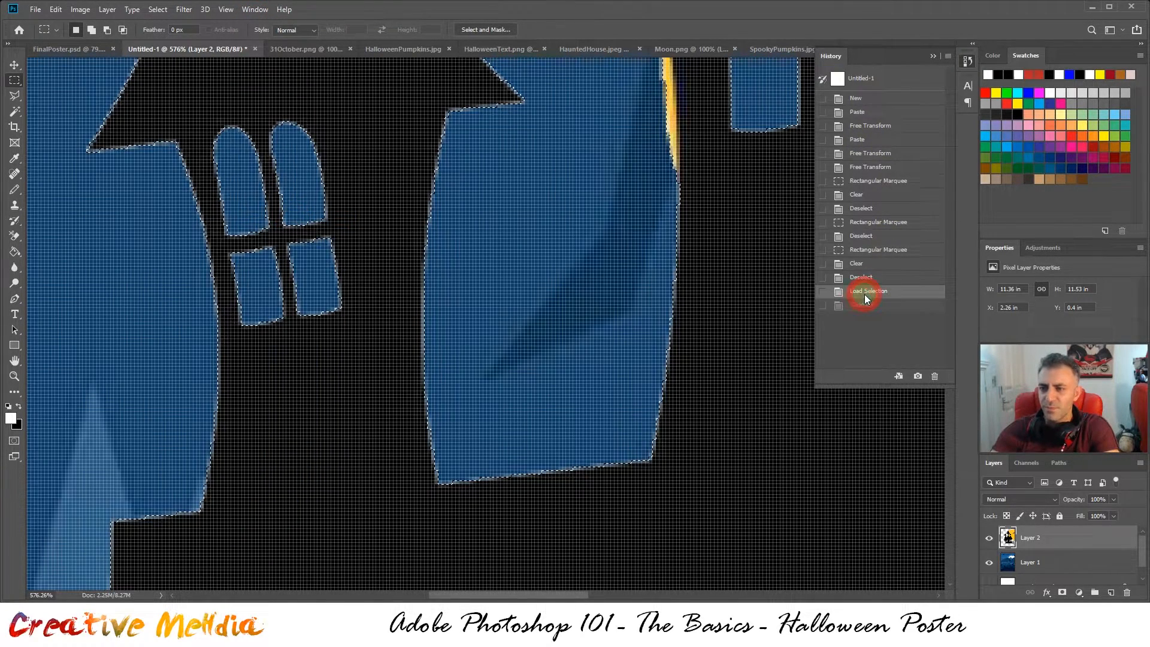
# - Contract the haunted house and moon selection by 1 pixel again
pyautogui.click(161, 8)
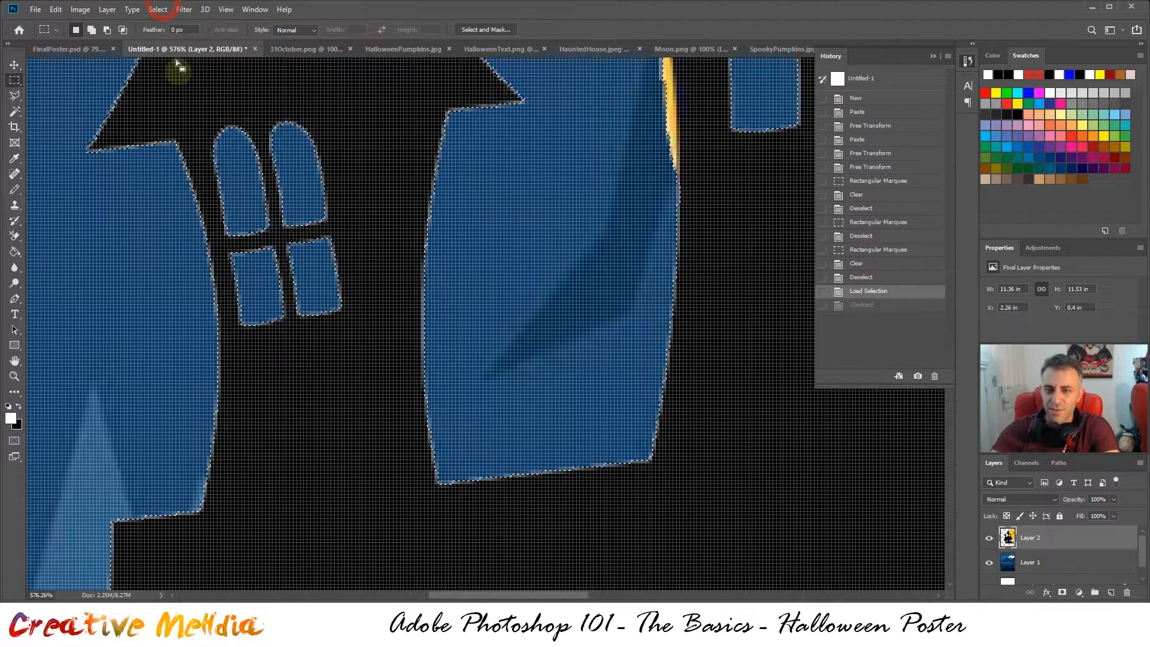
pyautogui.click(159, 9)
pyautogui.click(189, 174)
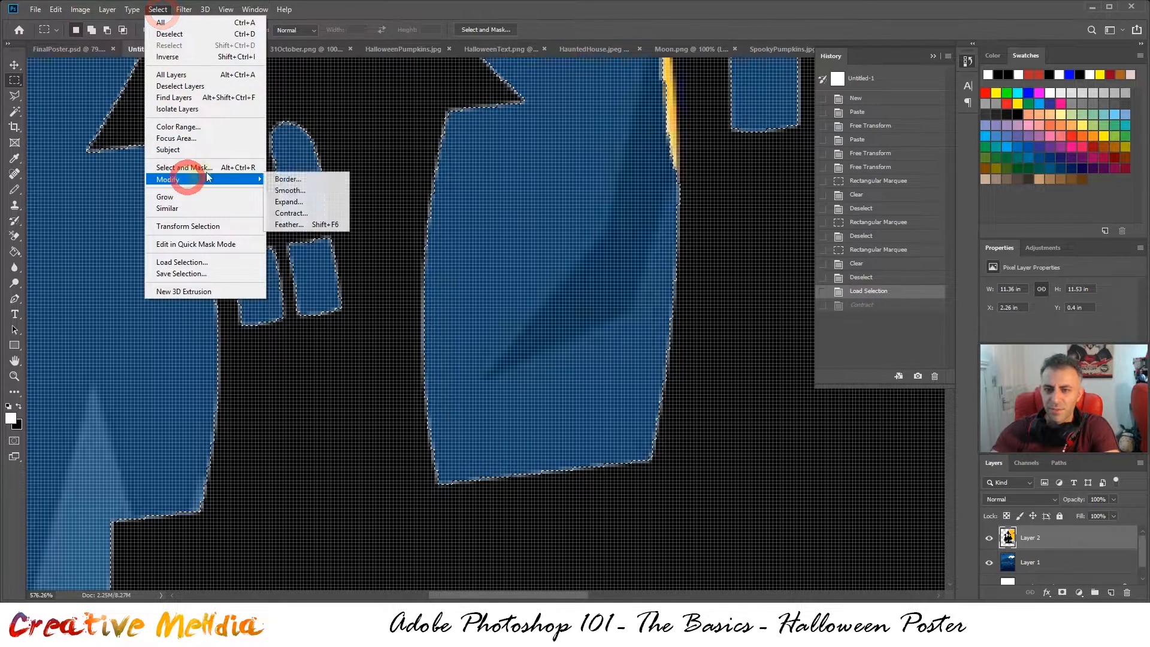
pyautogui.click(321, 212)
pyautogui.write('1')
pyautogui.press('Return')
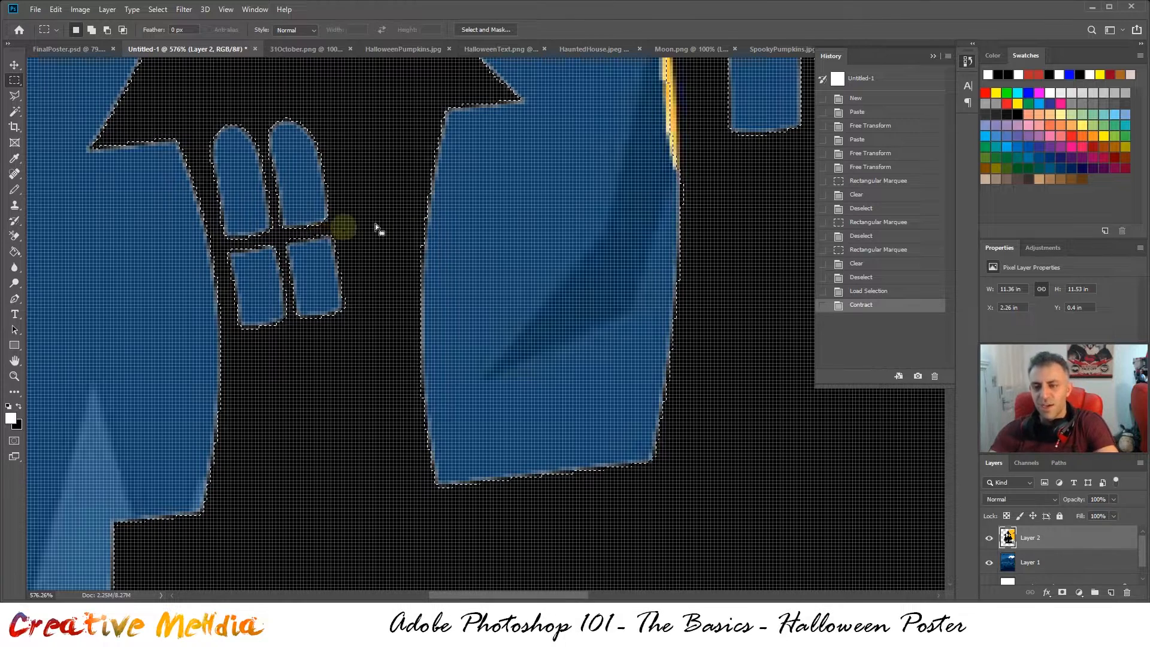
# - Invert the contracted selection, clear the thin fringe around the haunted house and moon on Layer 2, and deselect
pyautogui.keyDown('alt'); pyautogui.scroll(-6, 501, 242); pyautogui.keyUp('alt')
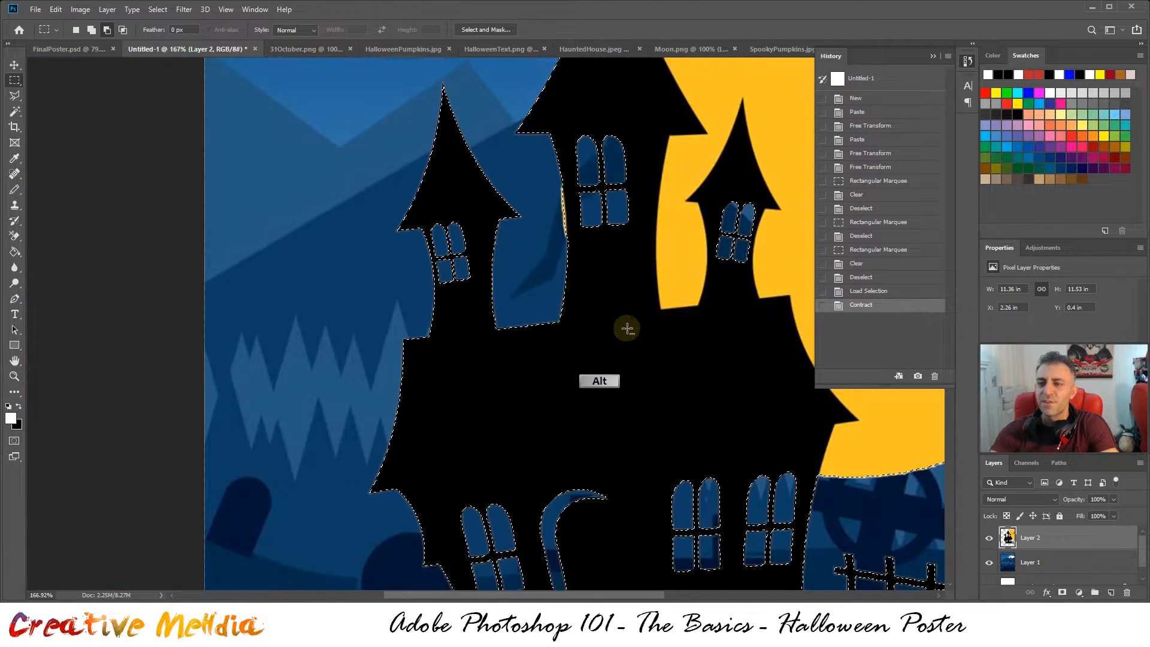
pyautogui.keyDown('alt'); pyautogui.scroll(-1, 735, 358); pyautogui.keyUp('alt')
pyautogui.keyDown('alt'); pyautogui.scroll(4, 749, 386); pyautogui.keyUp('alt')
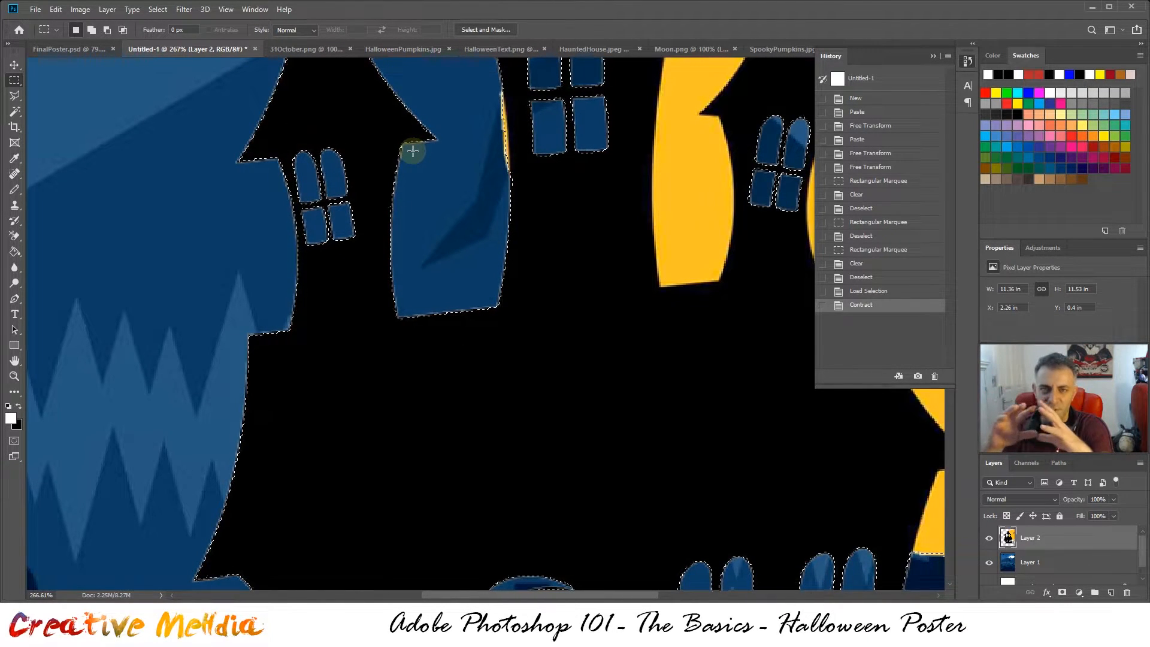
pyautogui.click(158, 9)
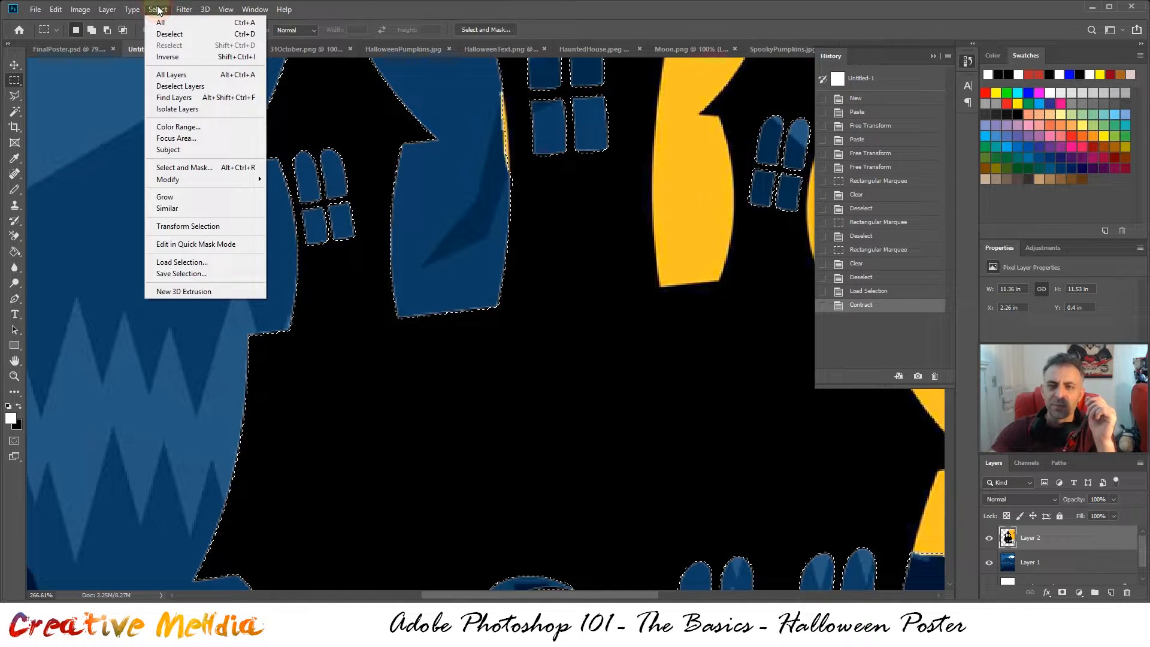
pyautogui.click(368, 10)
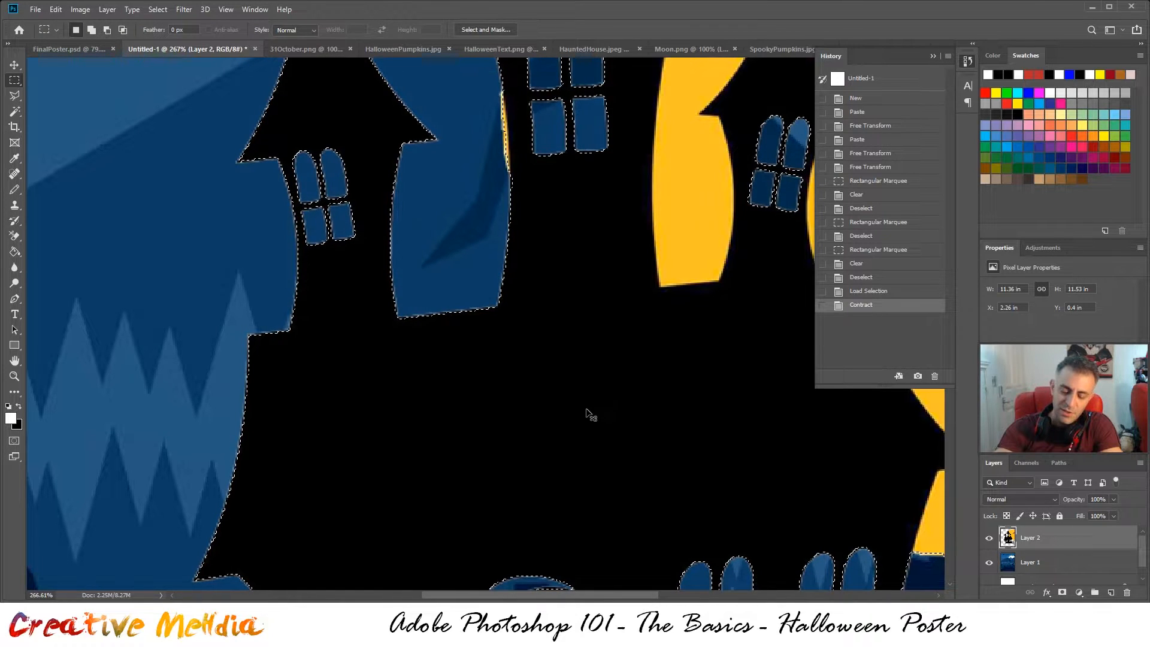
pyautogui.hotkey('ctrl', 'shift', 'i')
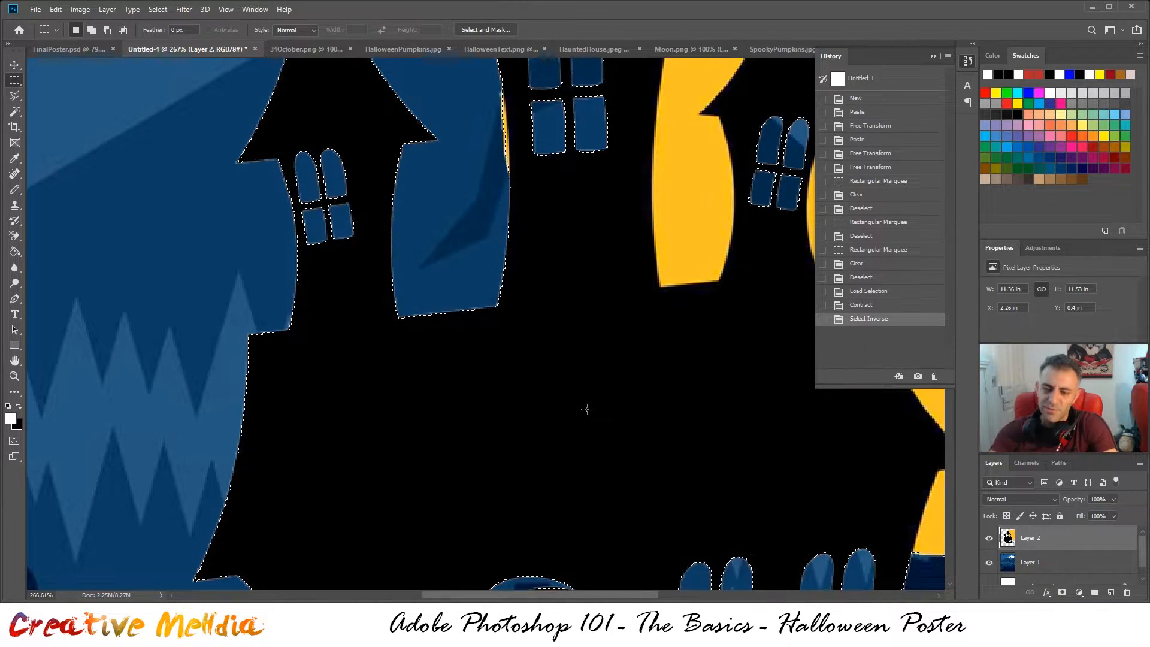
pyautogui.scroll(4, 336, 238)
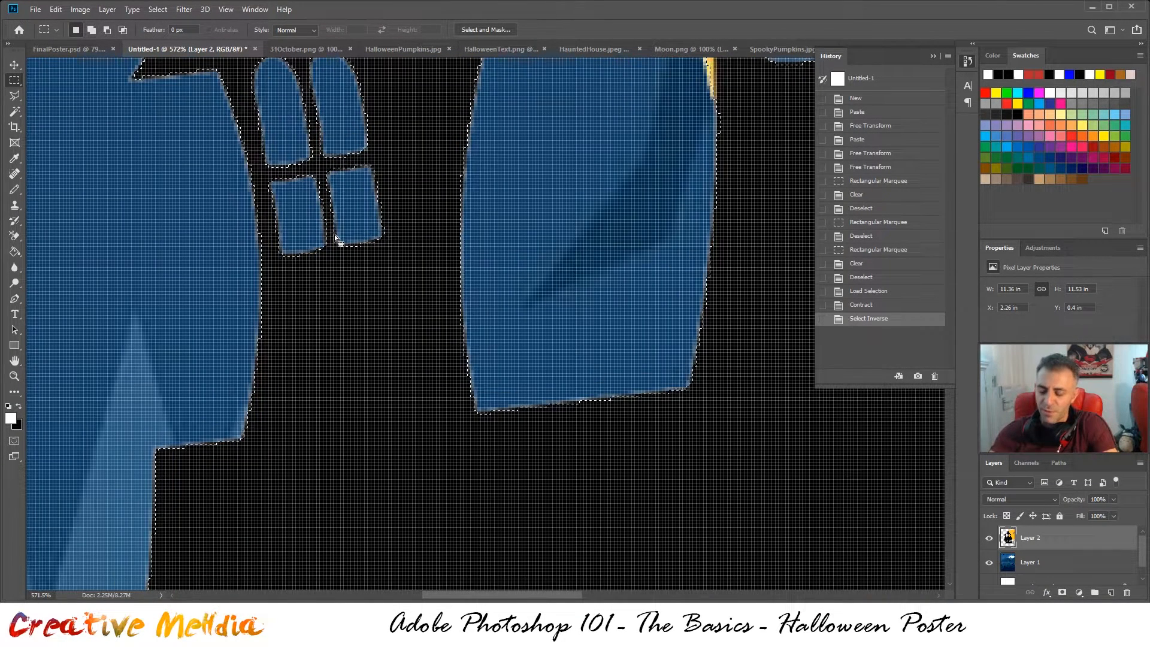
pyautogui.scroll(-1, 348, 258)
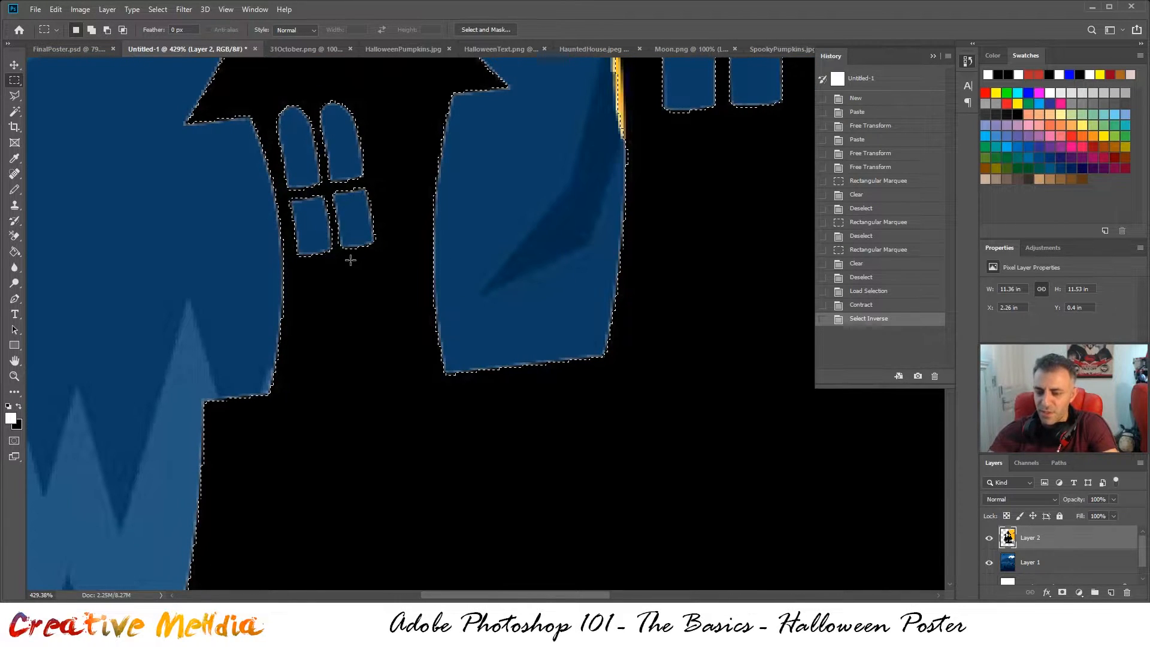
pyautogui.press('Delete')
pyautogui.hotkey('ctrl', 'd')
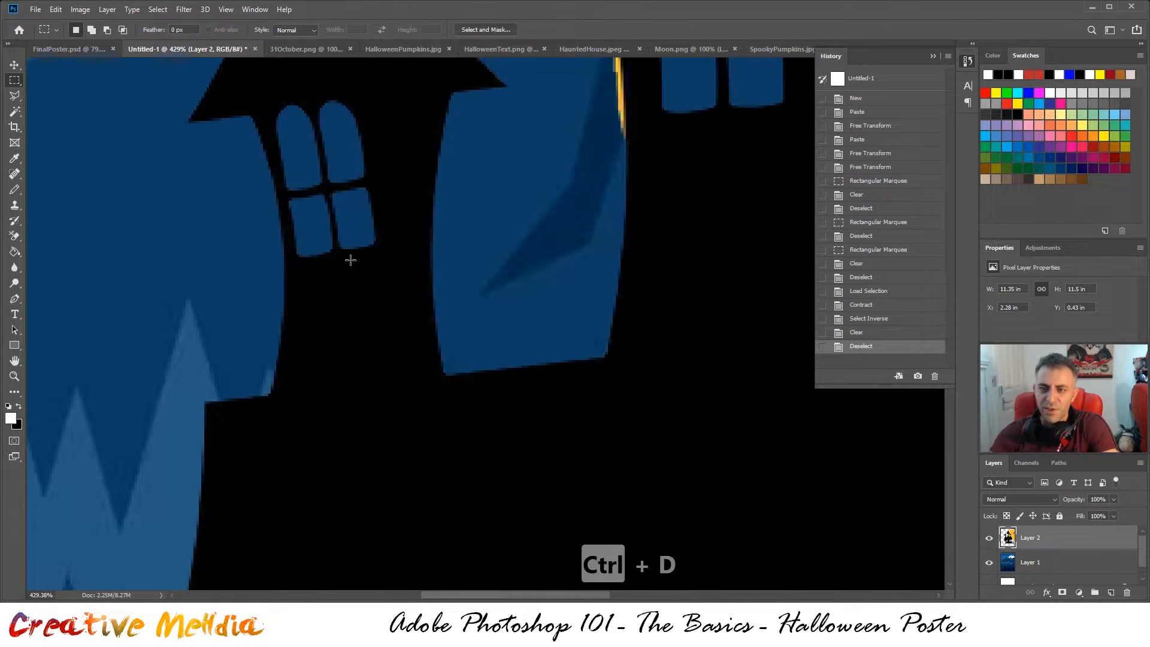
# - Examine the trimmed edges of the house towers, windows and moon, and the poster as a whole
pyautogui.scroll(-4, 556, 288)
pyautogui.scroll(1, 664, 222)
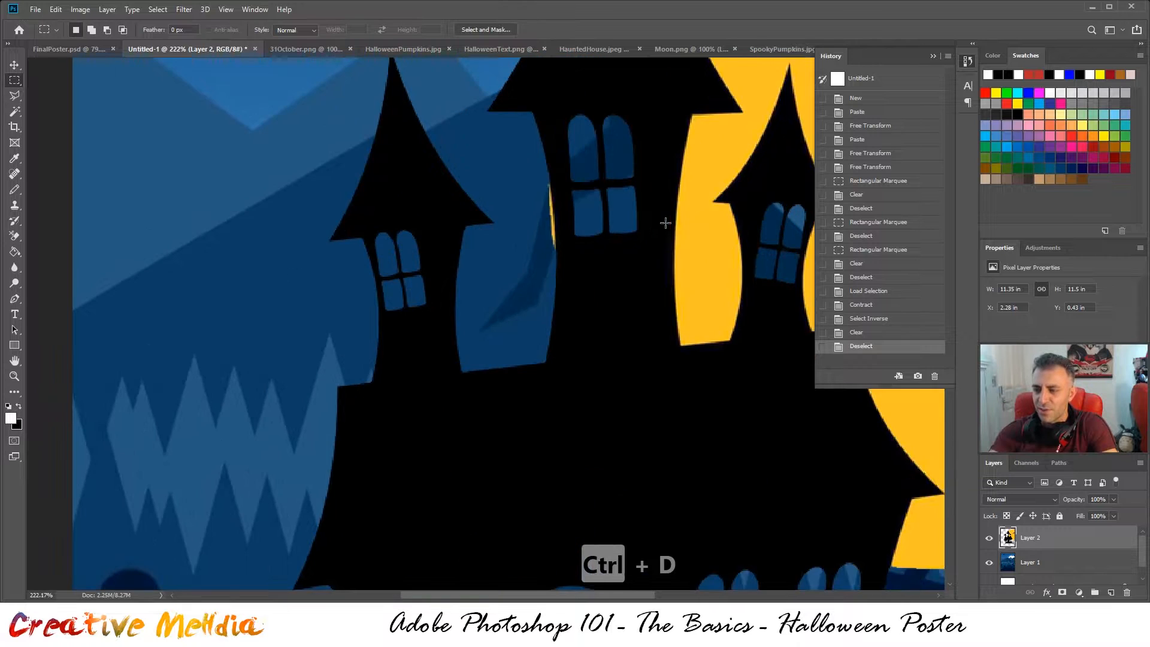
pyautogui.scroll(-1, 601, 246)
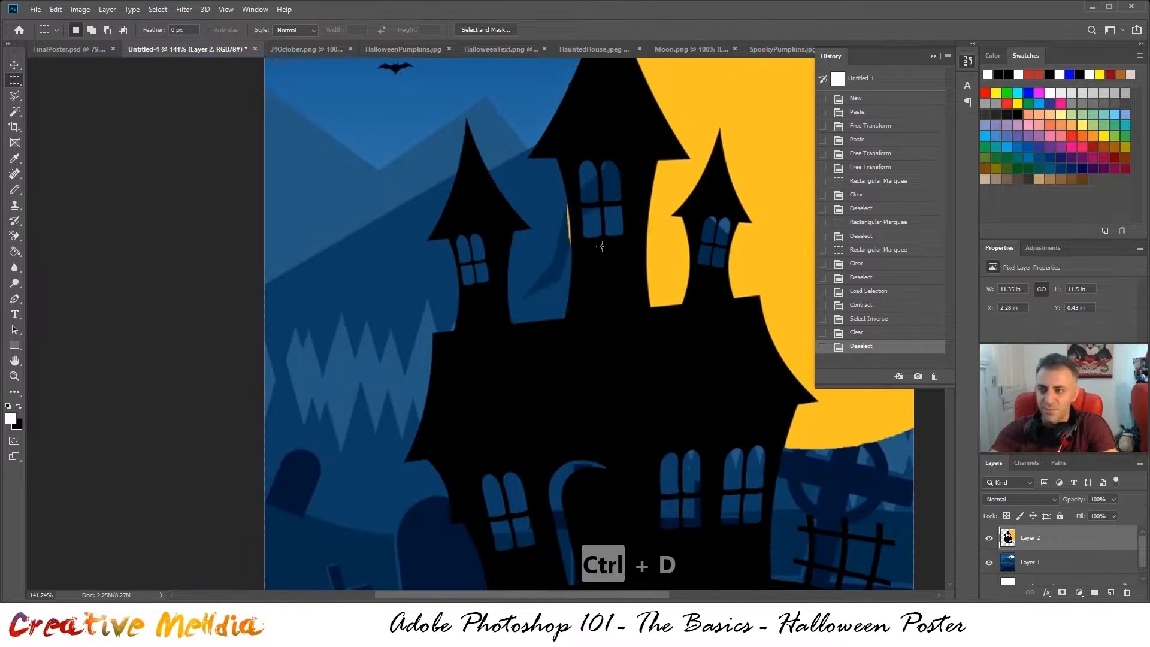
pyautogui.moveTo(653, 155); pyautogui.dragTo(542, 310)
pyautogui.scroll(2, 445, 172)
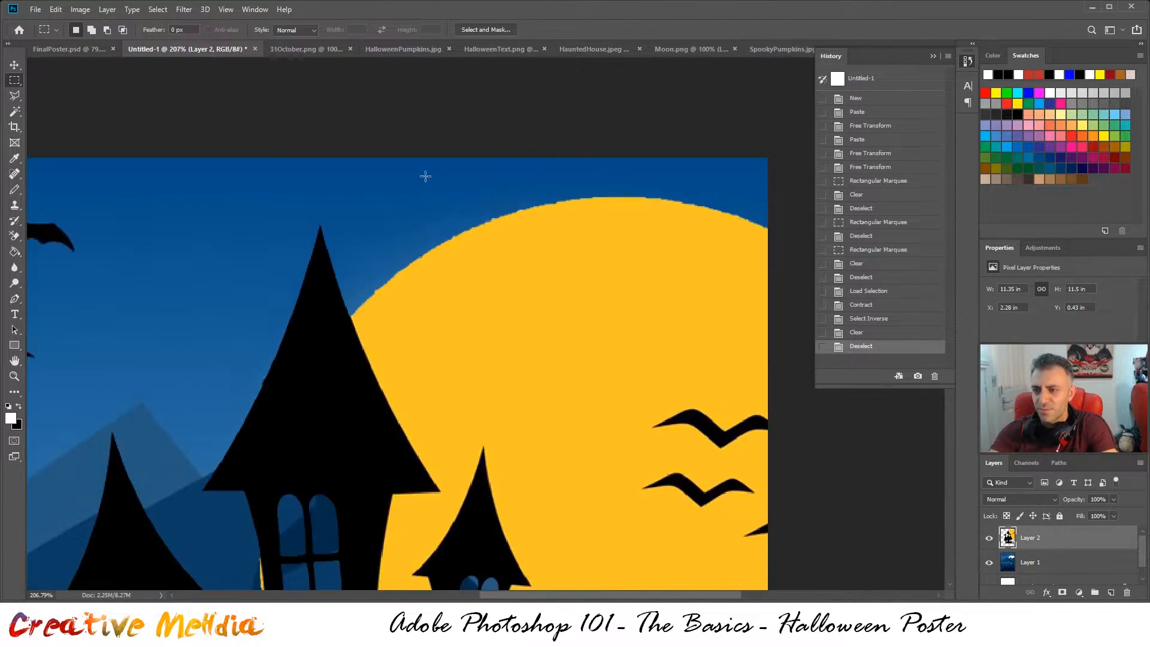
pyautogui.scroll(-3, 607, 186)
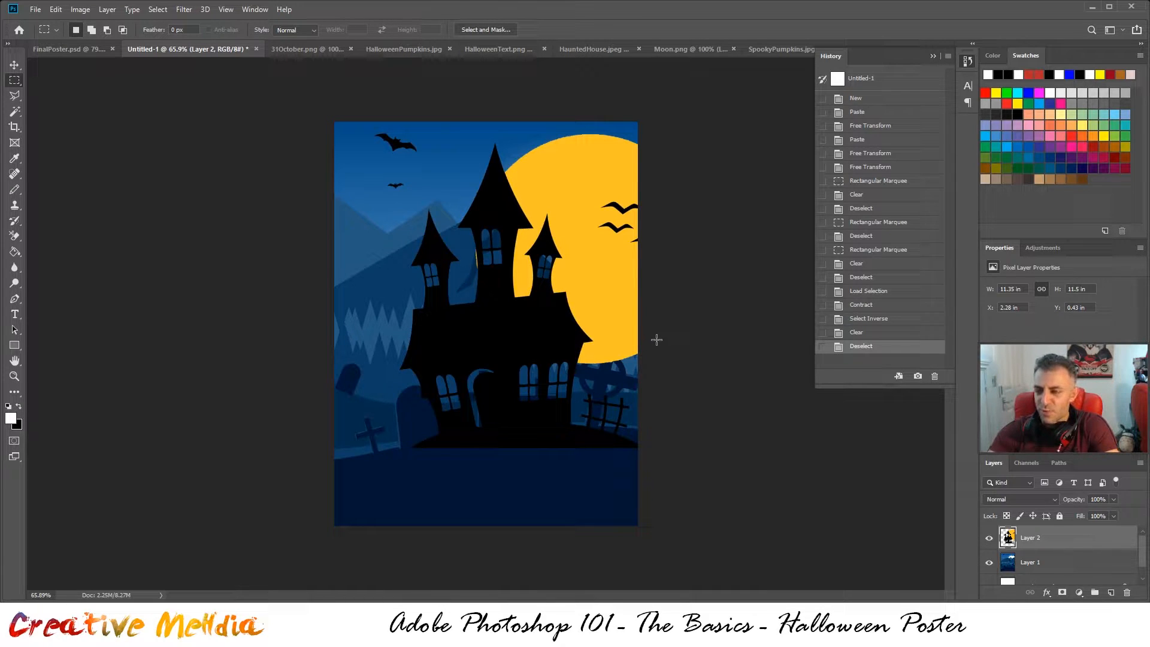
pyautogui.scroll(1, 656, 340)
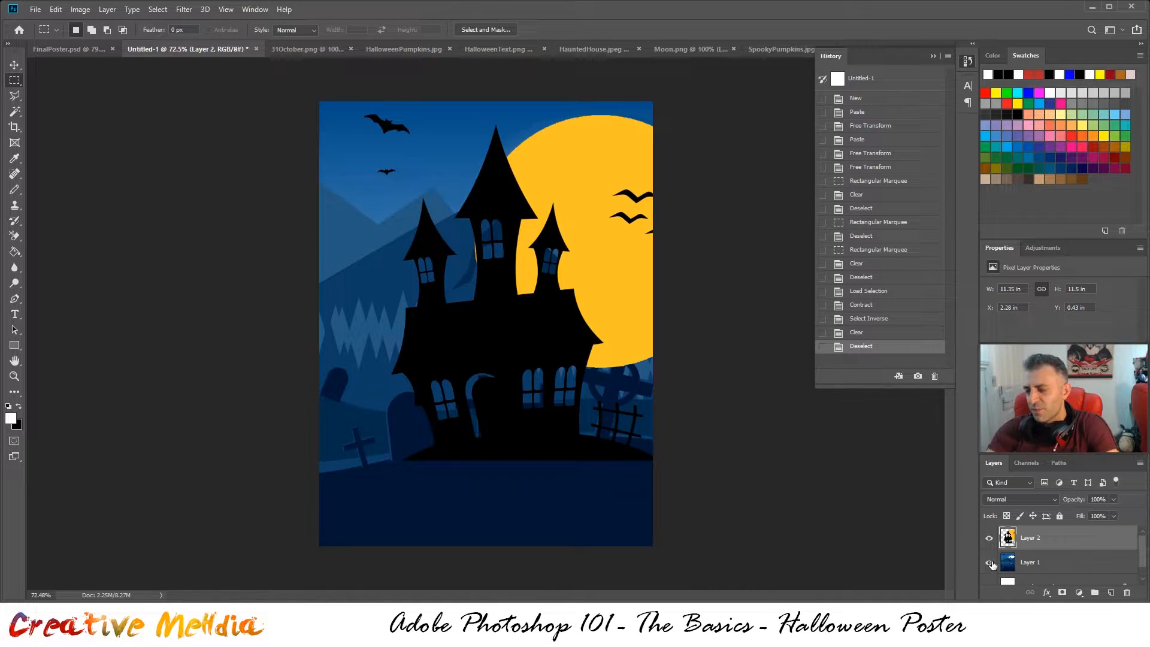
# - Rename Layer 1, the night graveyard scene, as BG
pyautogui.doubleClick(1031, 563)
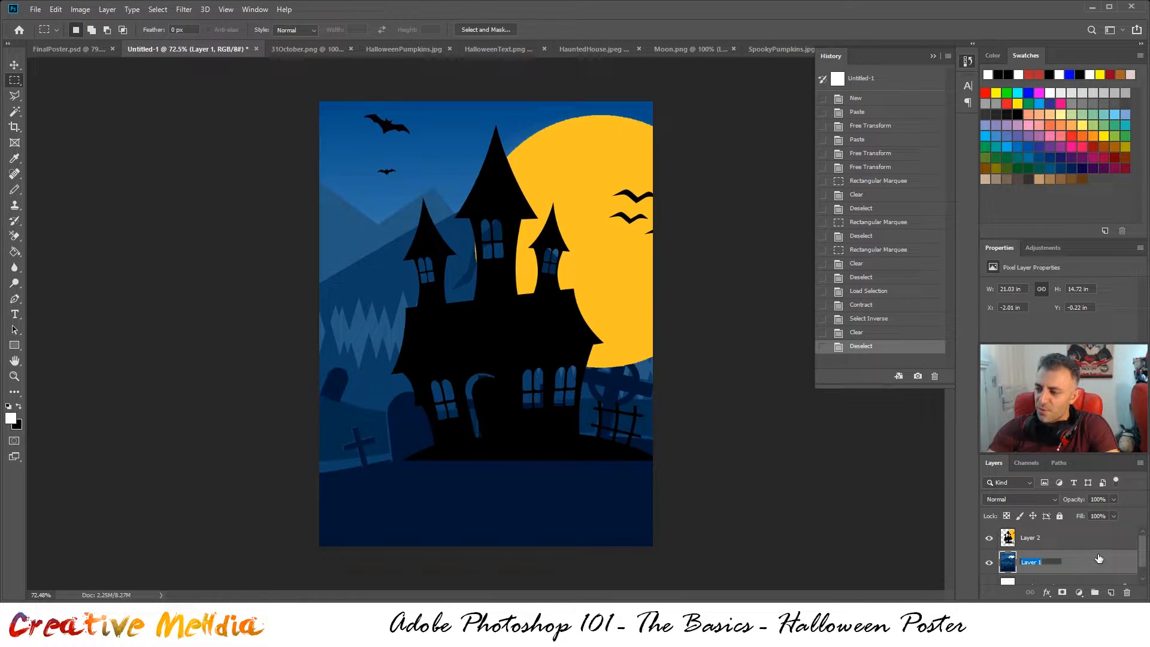
pyautogui.moveTo(1144, 569)
pyautogui.mouseDown()
pyautogui.moveTo(1147, 583)
pyautogui.moveTo(1145, 566)
pyautogui.mouseUp()
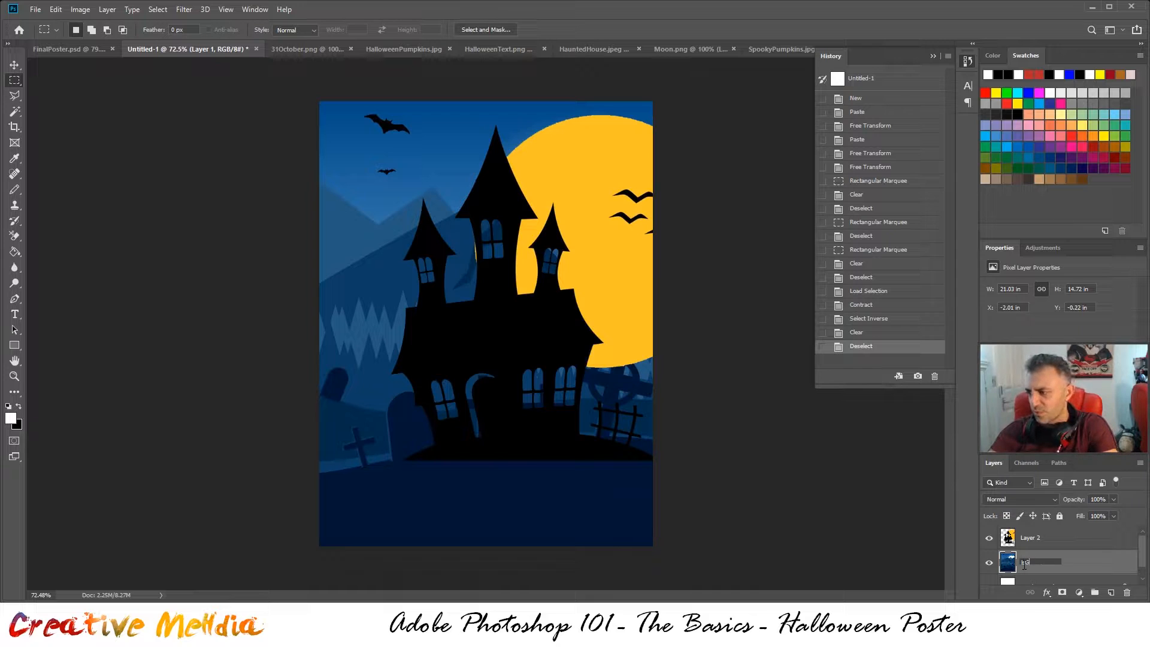
pyautogui.press('Return')
# - Delete the locked white Background layer at the bottom of the layer stack
pyautogui.scroll(-1, 1074, 578)
pyautogui.click(1069, 576)
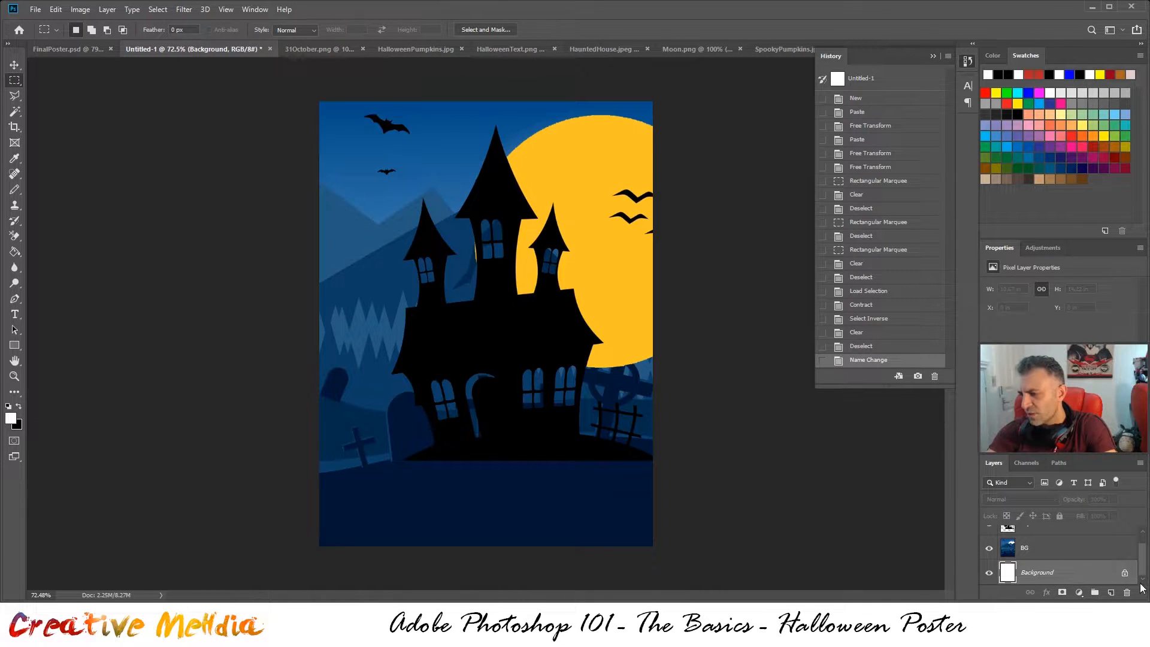
pyautogui.click(1128, 593)
pyautogui.click(519, 236)
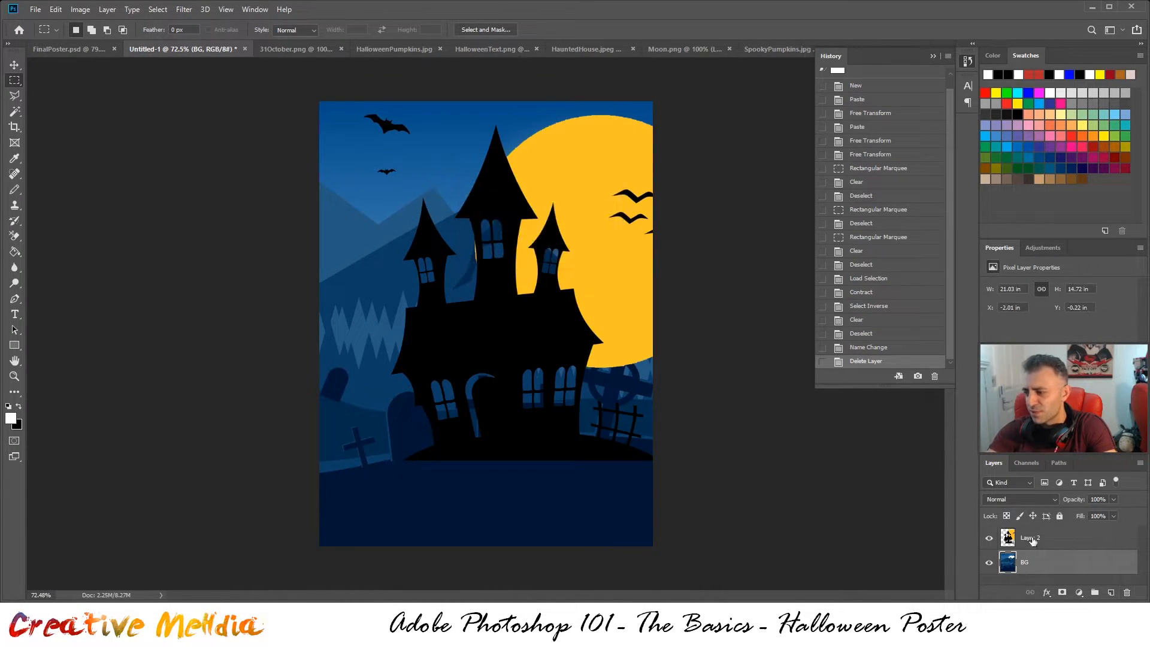
# - Check what Layer 2 contains by hiding and showing it, and rename it as House
pyautogui.click(1028, 538)
pyautogui.click(990, 539)
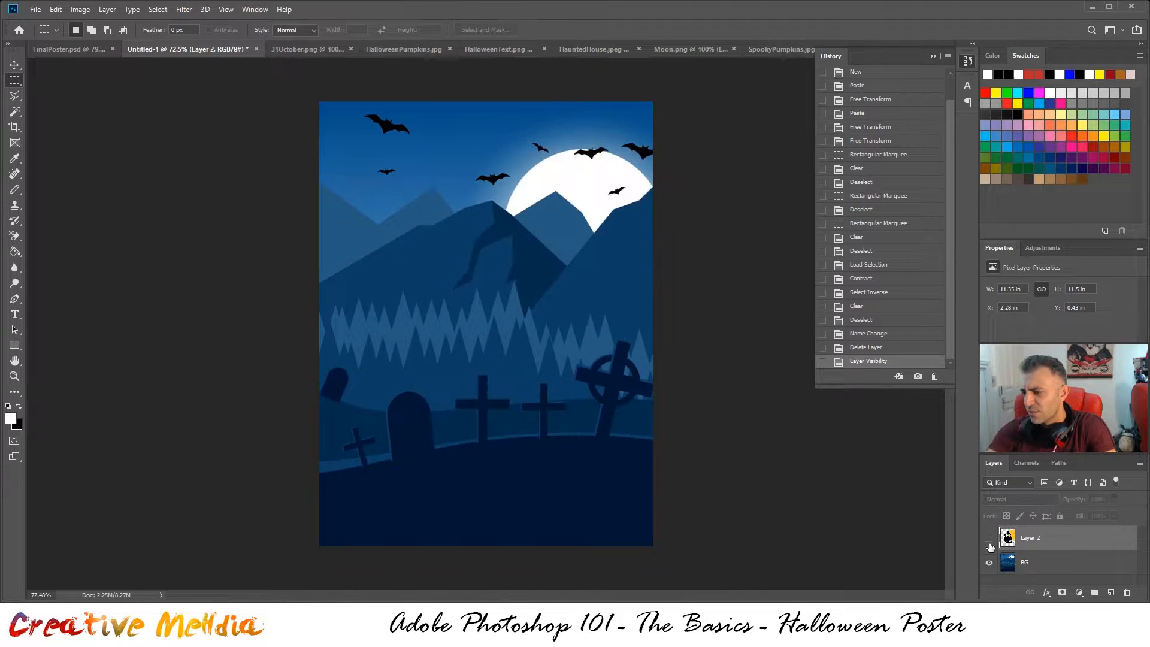
pyautogui.click(990, 539)
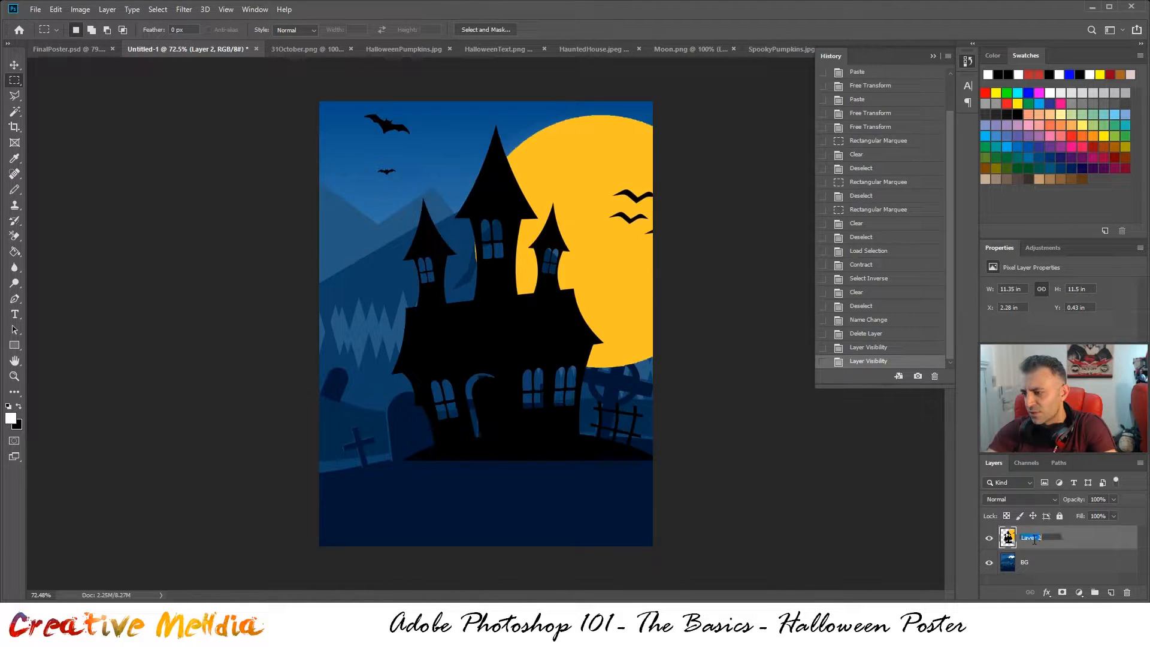
pyautogui.press('Return')
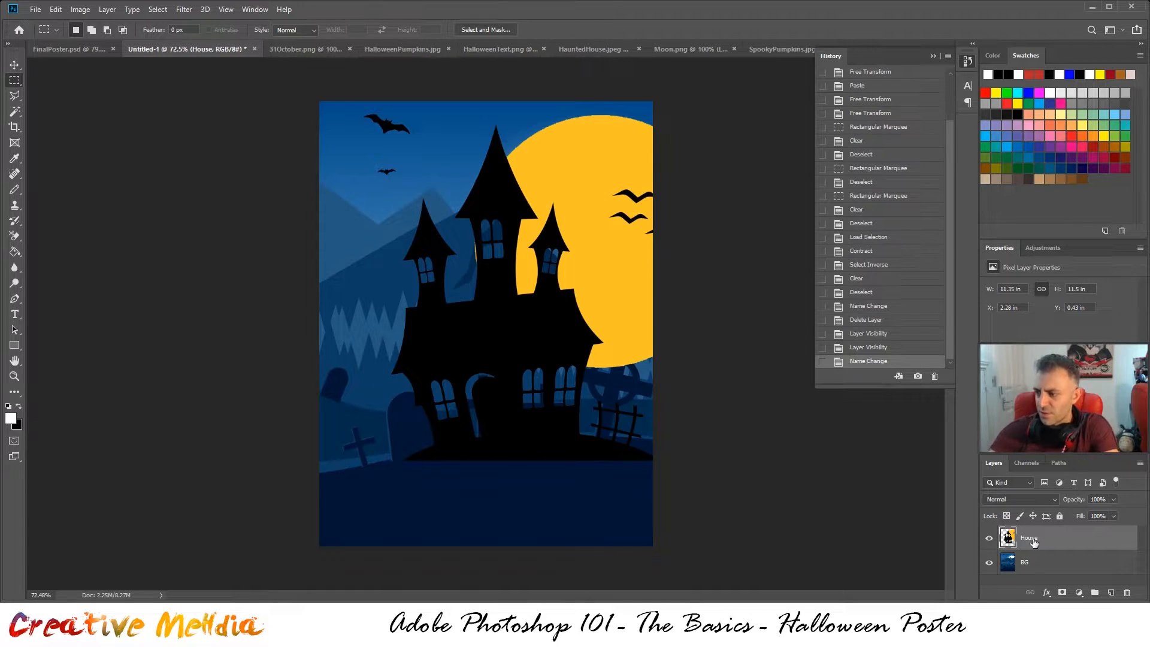
# - Toggle the House layer repeatedly to compare the poster with and without it, and leave it hidden
pyautogui.click(991, 540)
pyautogui.click(991, 539)
pyautogui.click(991, 539)
pyautogui.click(990, 539)
pyautogui.click(990, 540)
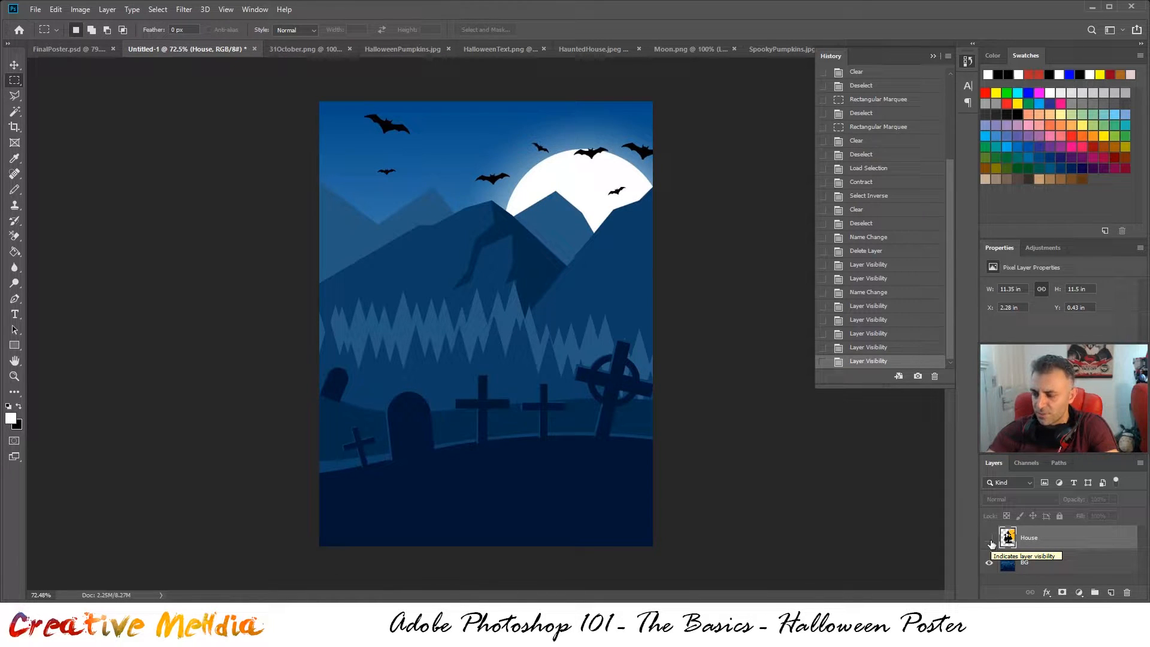
pyautogui.click(990, 540)
pyautogui.click(990, 539)
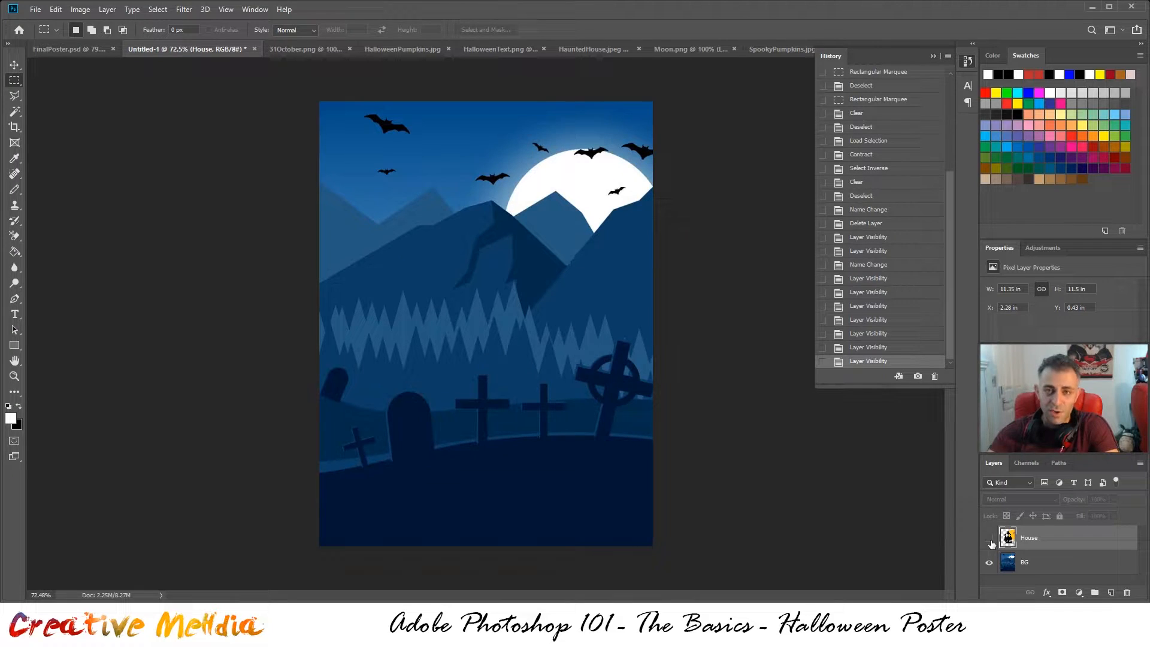
pyautogui.click(990, 539)
pyautogui.click(990, 540)
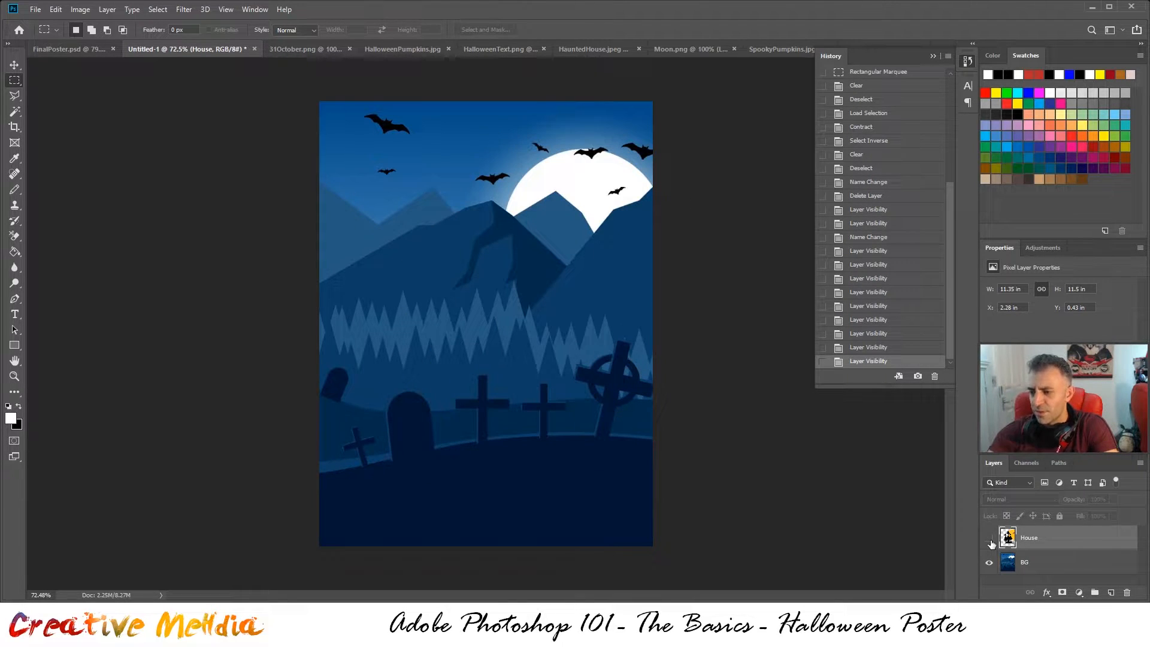
# - Try to select the dark foreground hill below the gravestones with the Magic Wand tool while the House layer is active
pyautogui.scroll(4, 507, 451)
pyautogui.moveTo(705, 422); pyautogui.dragTo(634, 358)
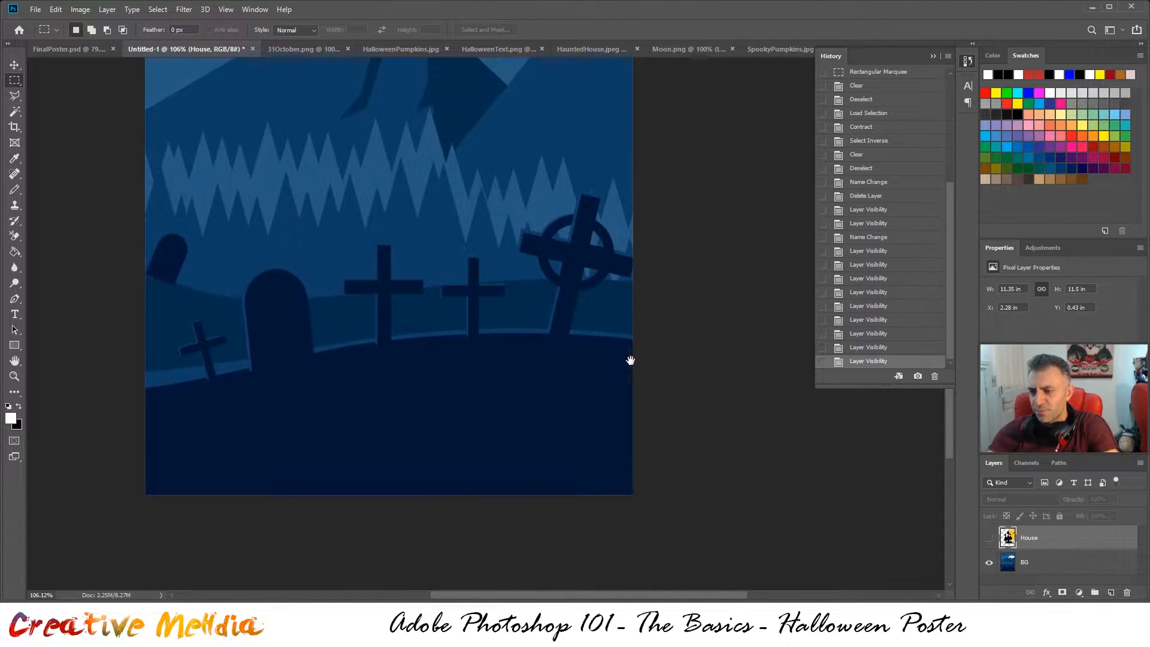
pyautogui.click(14, 111)
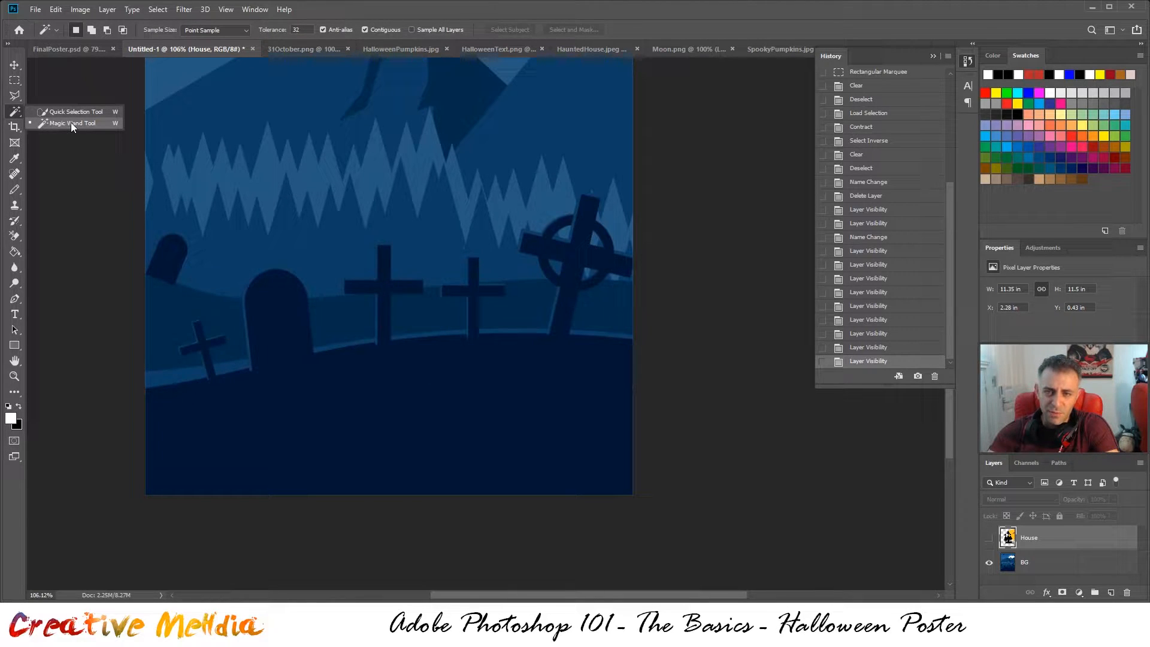
pyautogui.click(71, 123)
pyautogui.click(436, 439)
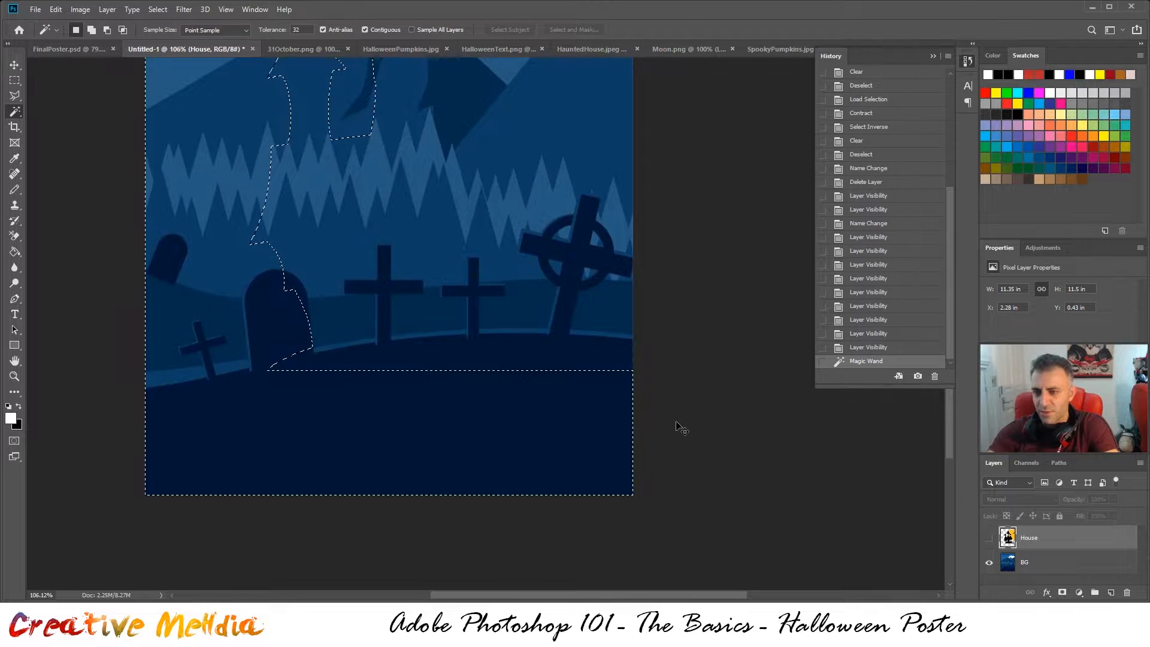
pyautogui.scroll(-3, 644, 367)
pyautogui.scroll(1, 609, 338)
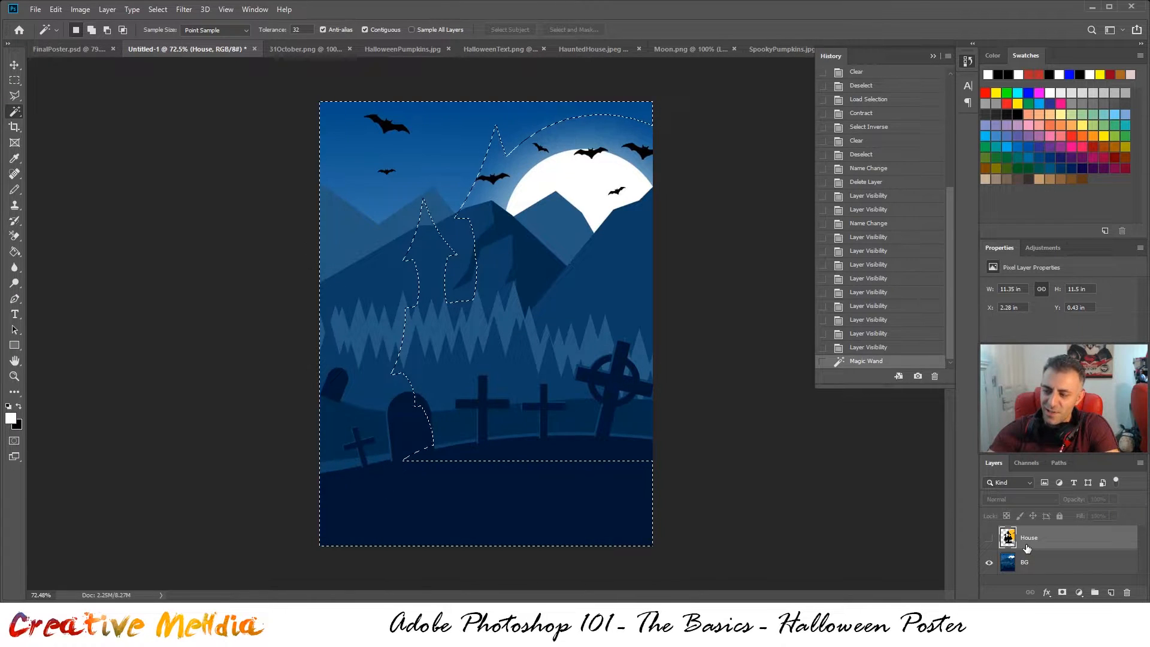
# - Make the BG layer active and drop the Magic Wand selection
pyautogui.click(1041, 571)
pyautogui.hotkey('ctrl', 'd')
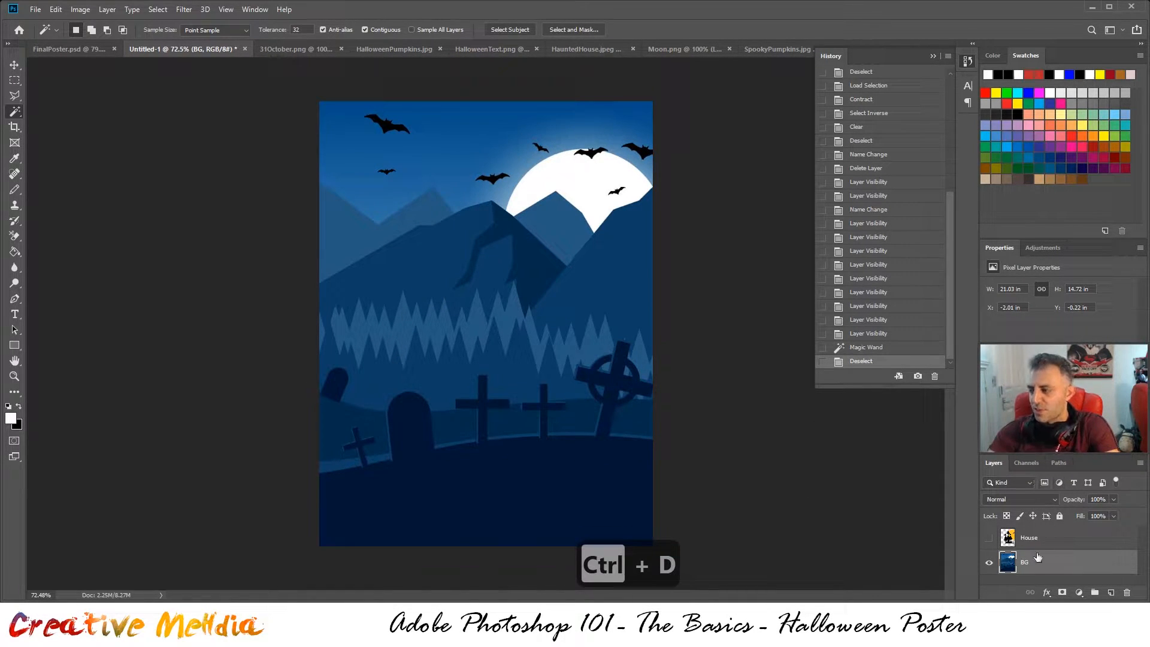
# - Try to select the dark foreground hill and its gravestones on the BG layer with the Magic Wand tool
pyautogui.click(502, 498)
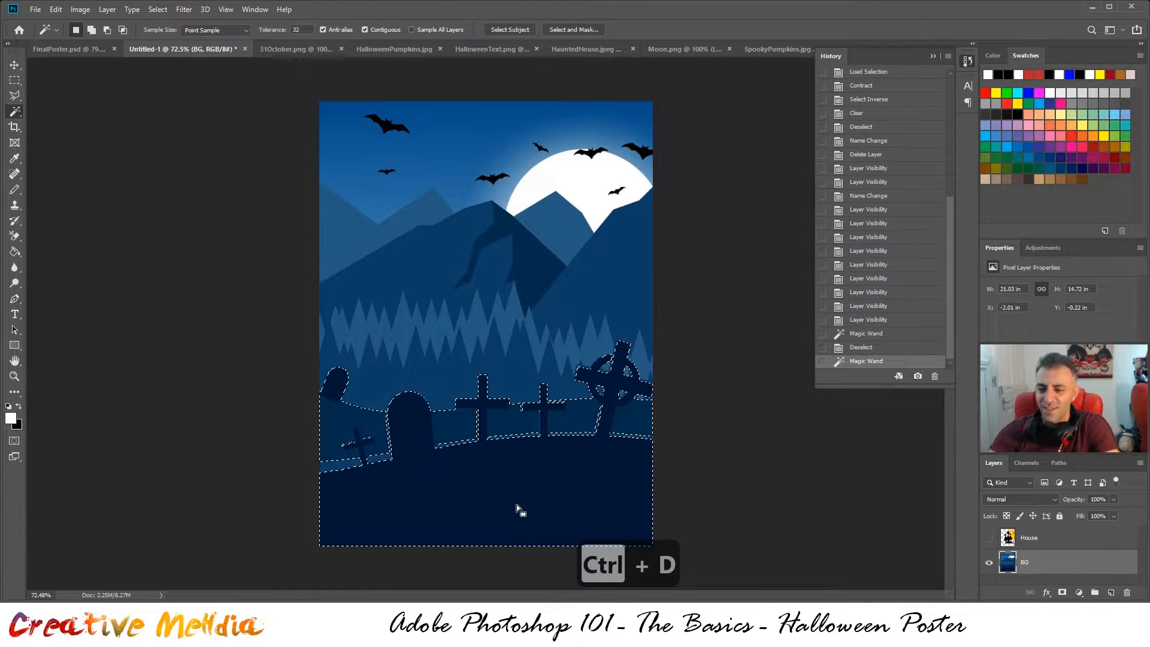
pyautogui.scroll(5, 516, 505)
pyautogui.scroll(-3, 576, 448)
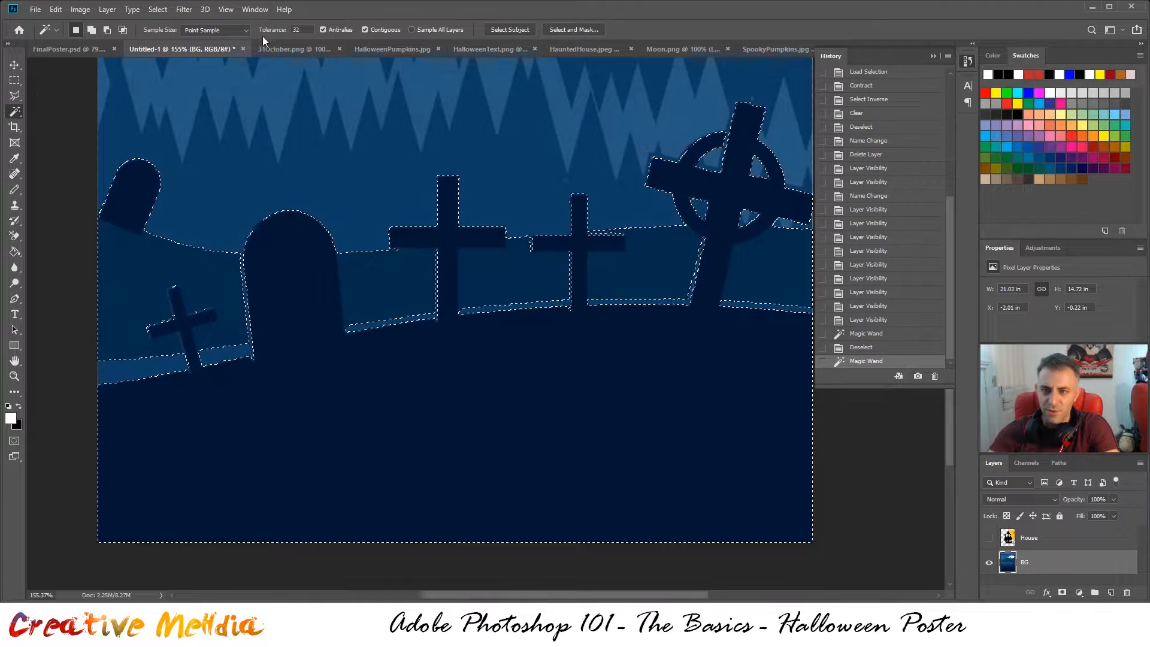
pyautogui.hotkey('ctrl', 'd')
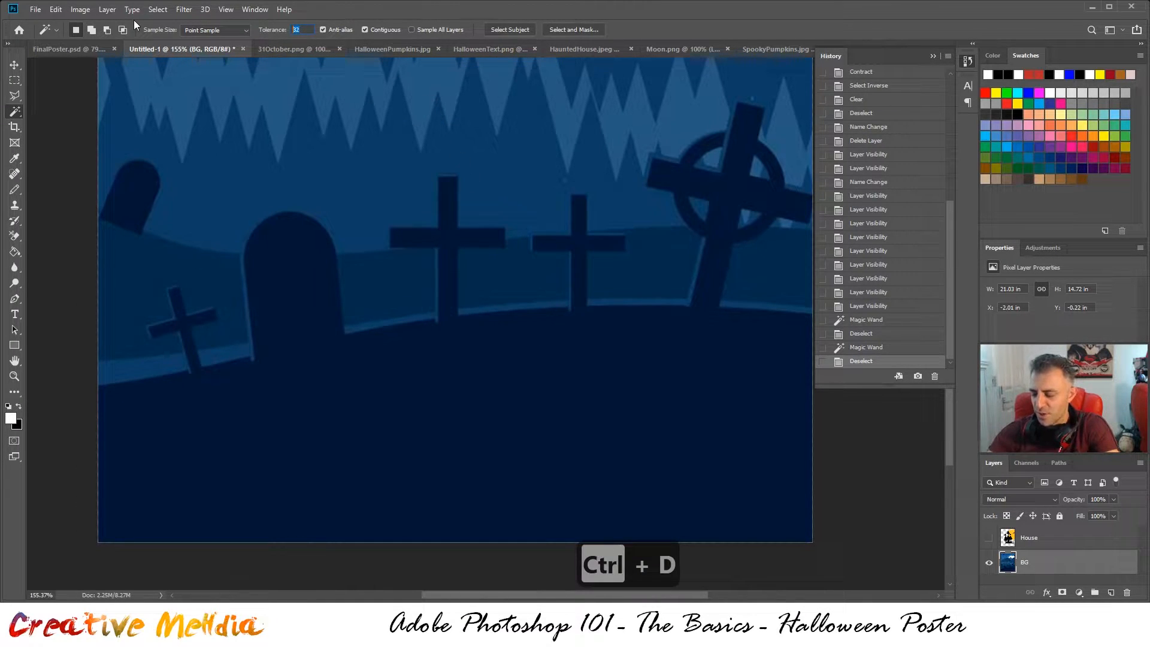
# - Set the Magic Wand tolerance to 15 and select the dark foreground hill with its gravestones on the BG layer
pyautogui.write('15')
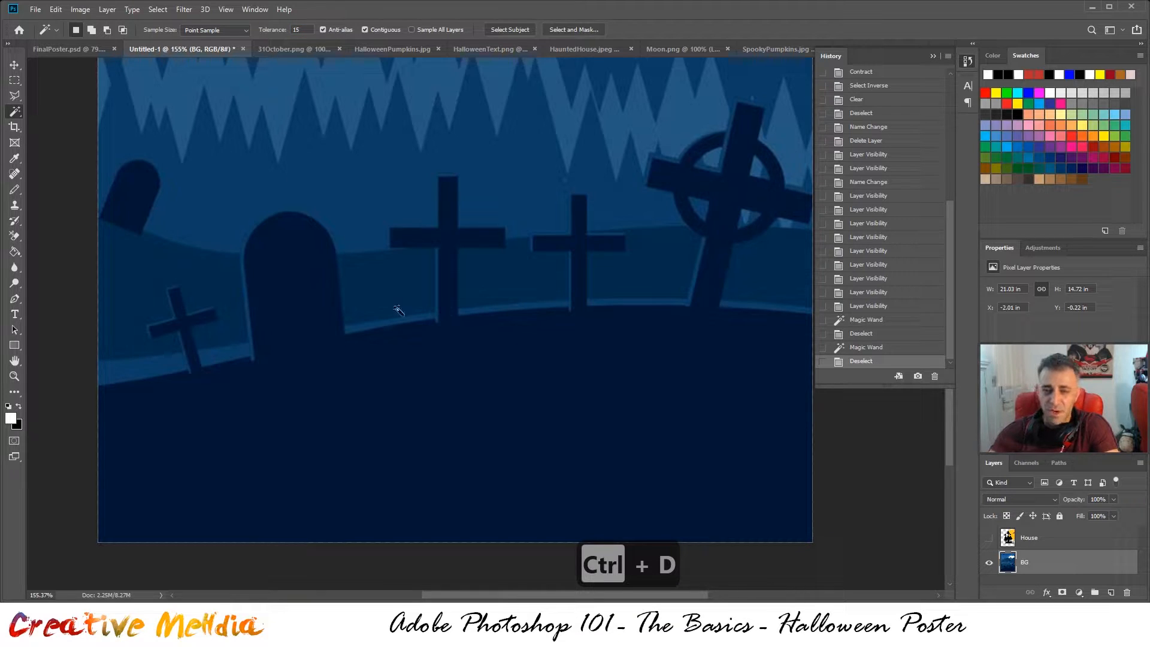
pyautogui.click(425, 401)
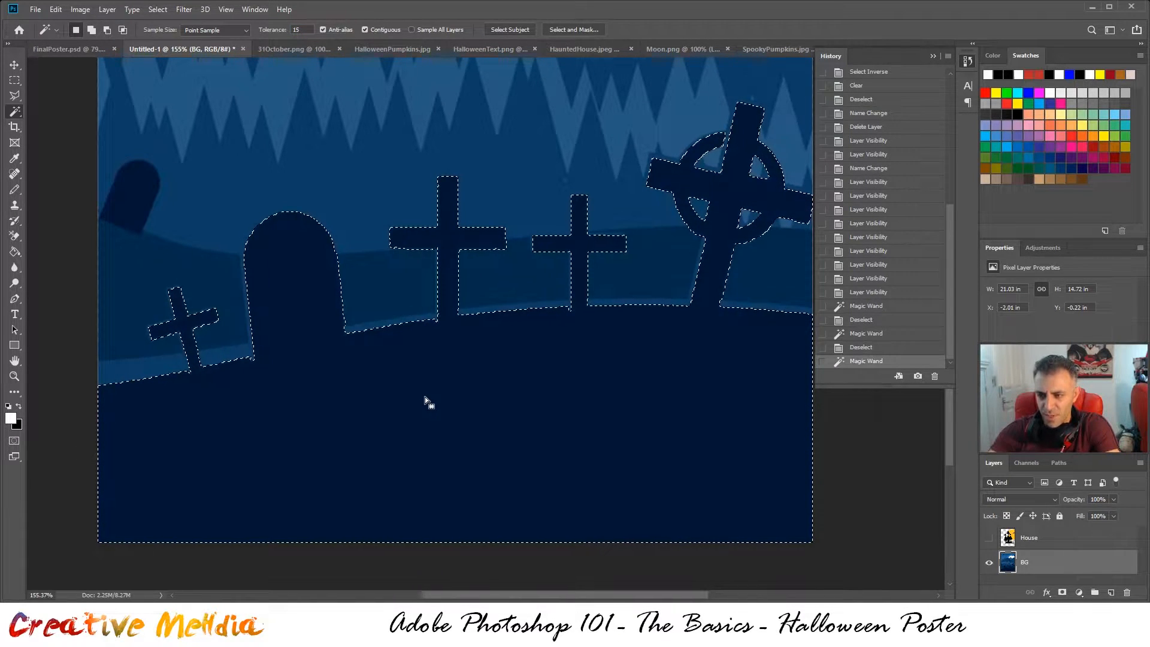
pyautogui.scroll(-2, 687, 372)
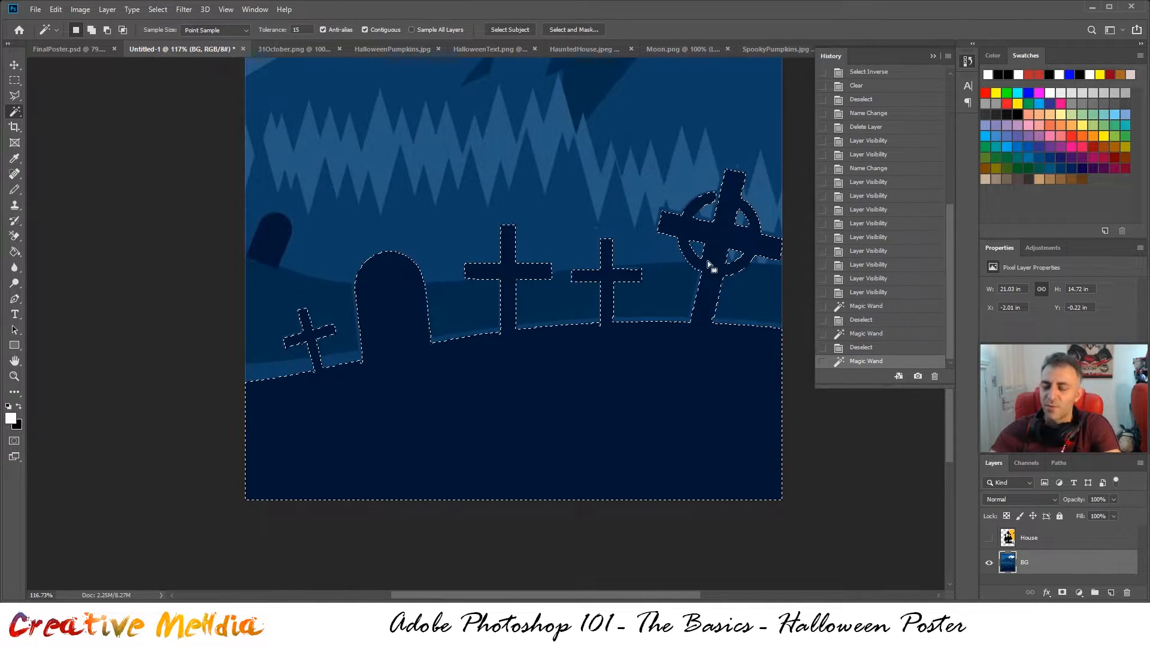
# - Show the House layer again and make it the active layer, keeping the hill selection
pyautogui.click(989, 539)
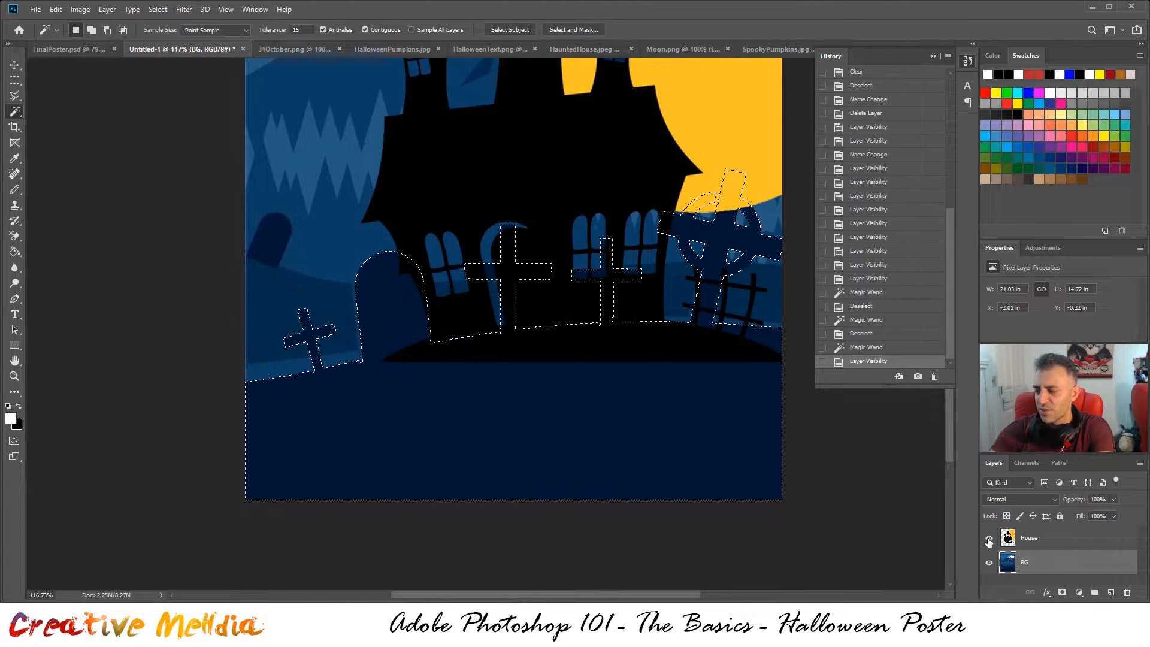
pyautogui.click(1030, 538)
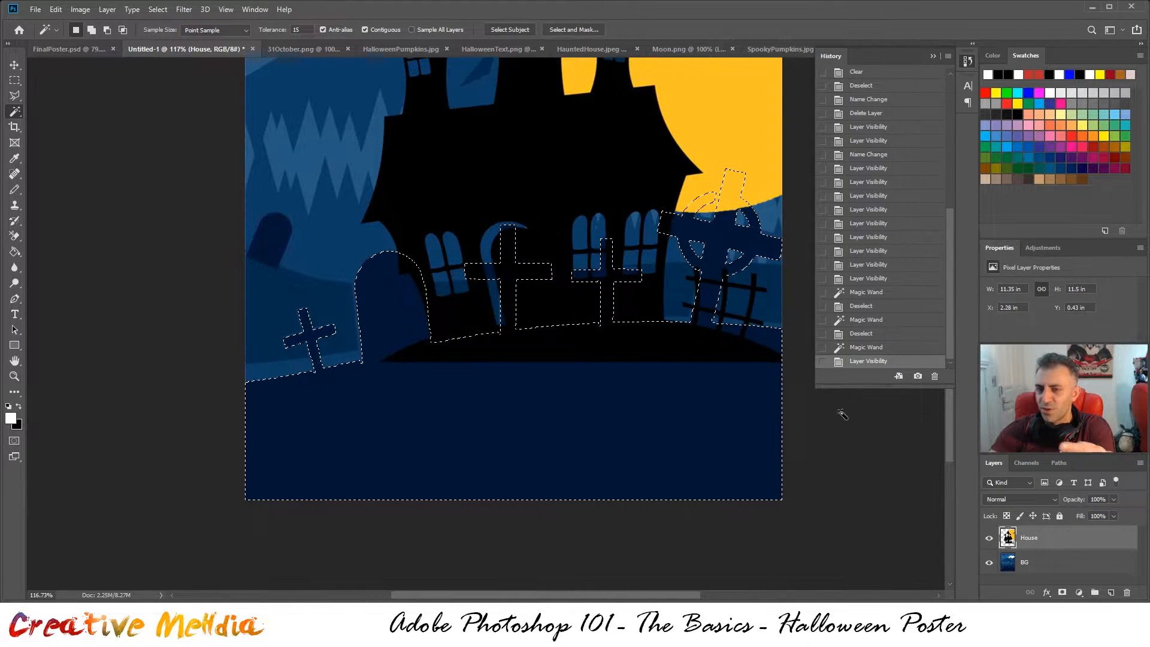
pyautogui.click(109, 12)
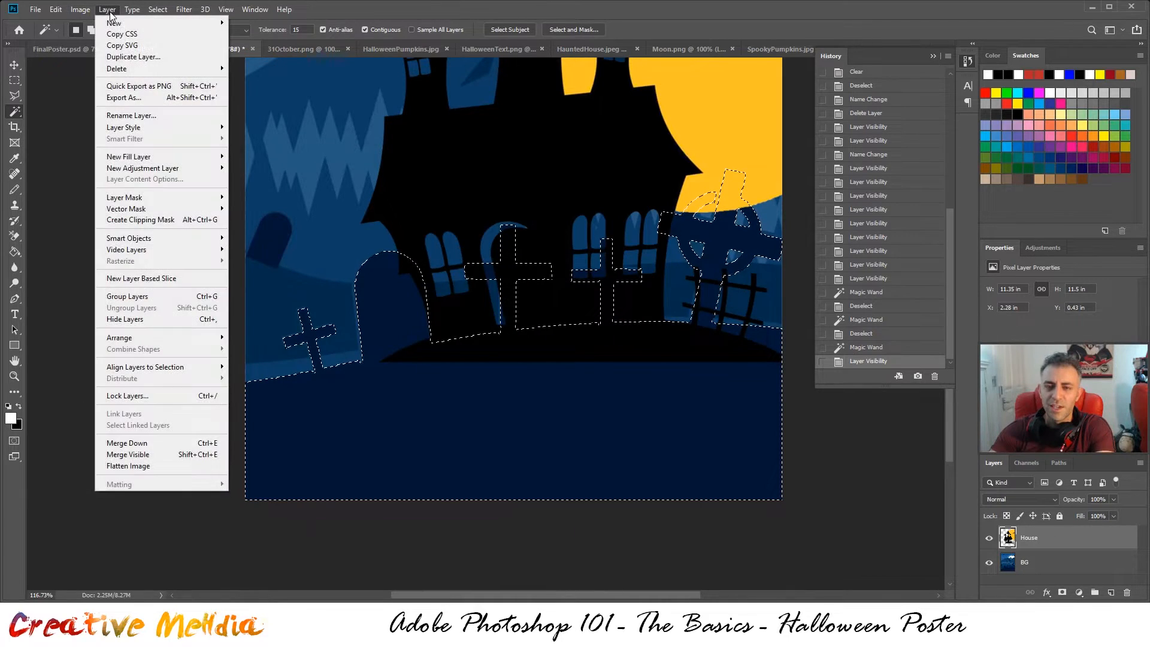
pyautogui.moveTo(207, 158)
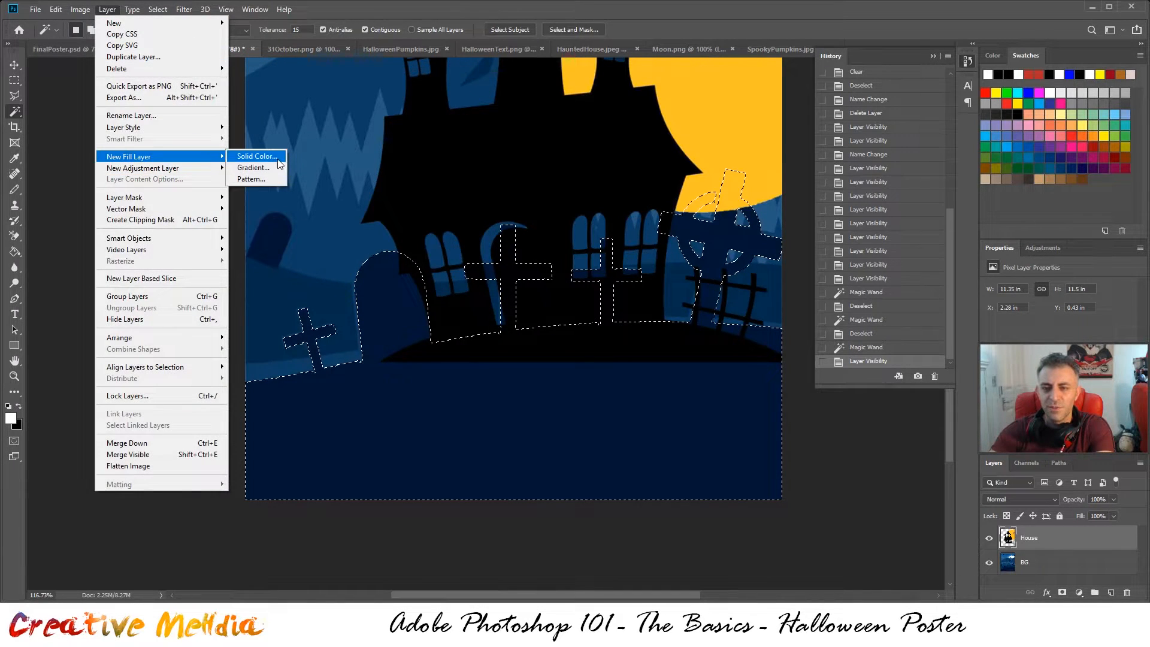
pyautogui.click(276, 157)
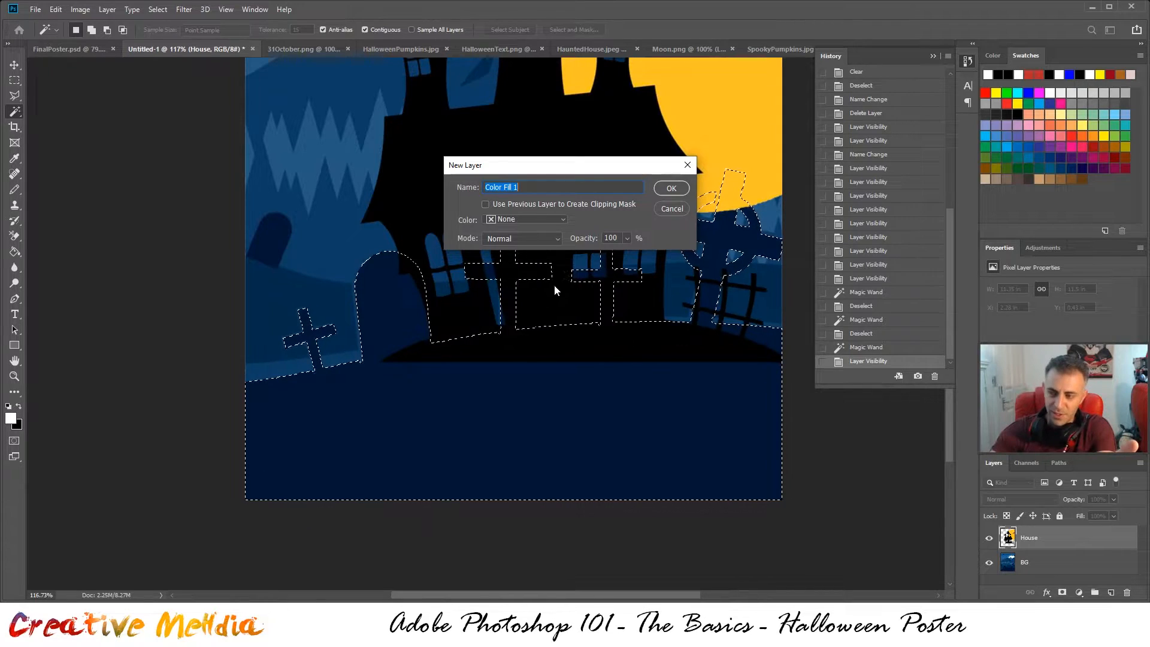
pyautogui.click(665, 210)
# - Add a Solid Color fill layer above House from the hill selection, filled with black (000000)
pyautogui.click(107, 9)
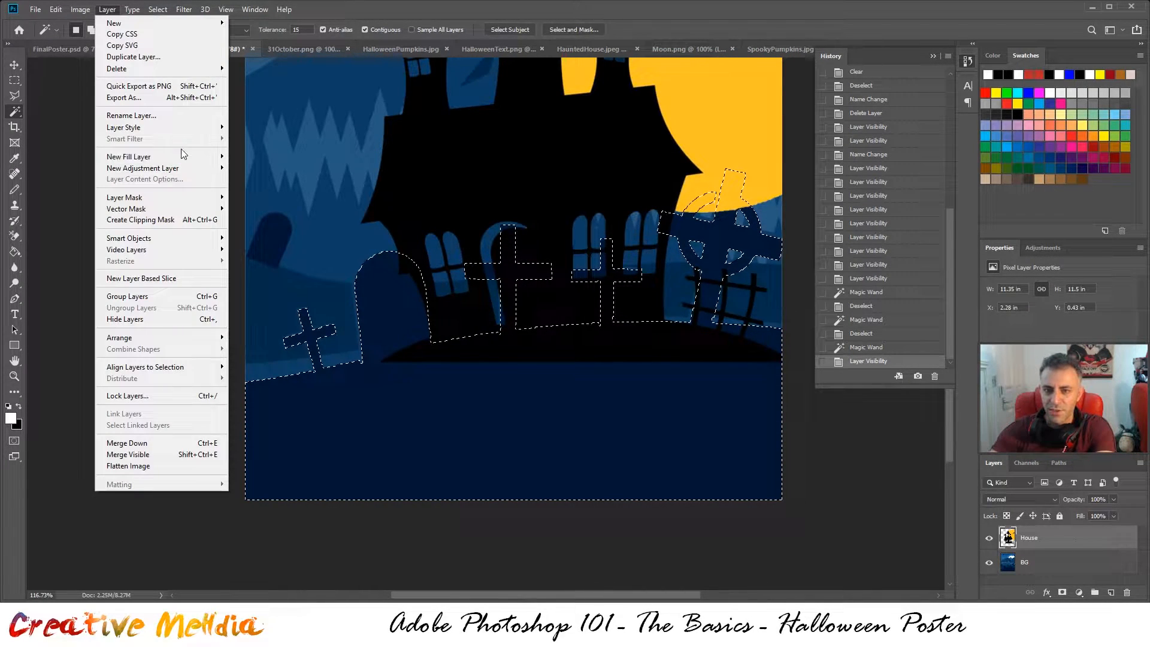
pyautogui.moveTo(193, 156)
pyautogui.click(250, 156)
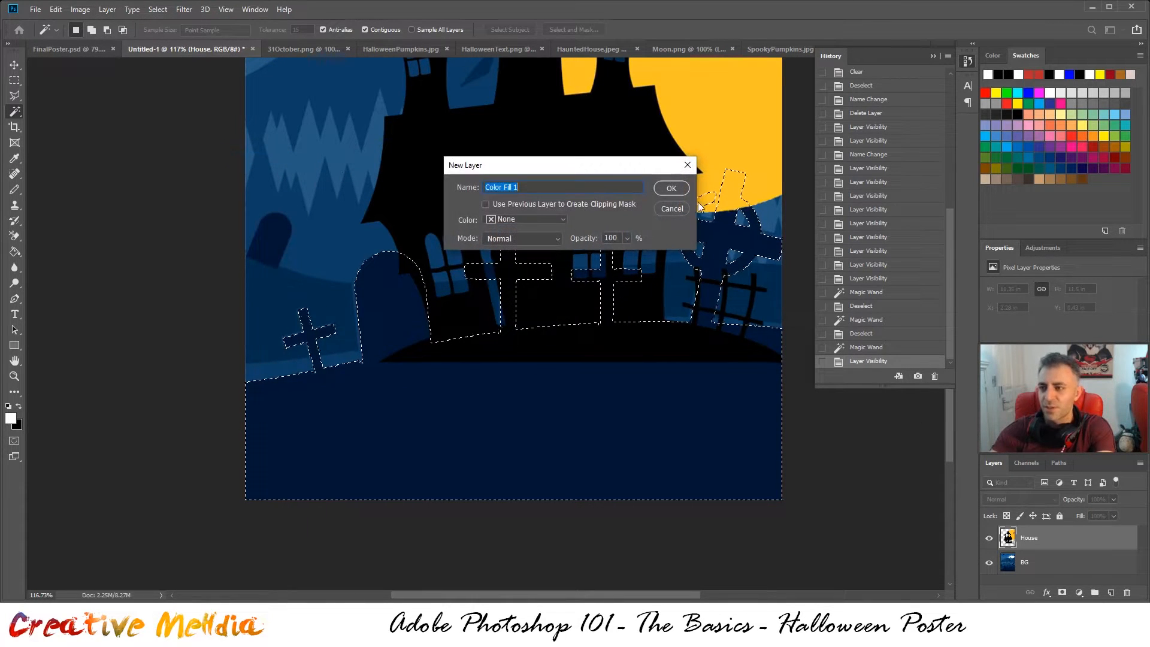
pyautogui.click(665, 188)
pyautogui.moveTo(816, 412); pyautogui.dragTo(855, 482)
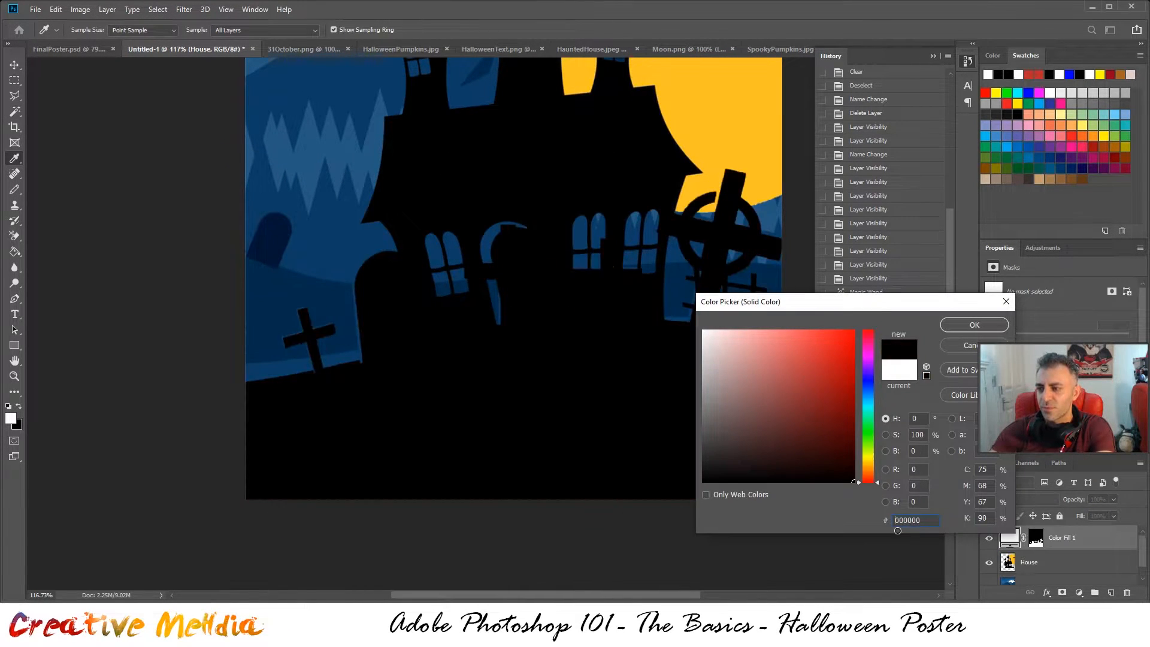
pyautogui.moveTo(865, 305); pyautogui.dragTo(437, 235)
pyautogui.moveTo(375, 324)
pyautogui.mouseDown()
pyautogui.moveTo(245, 262)
pyautogui.moveTo(597, 511)
pyautogui.mouseUp()
pyautogui.click(548, 256)
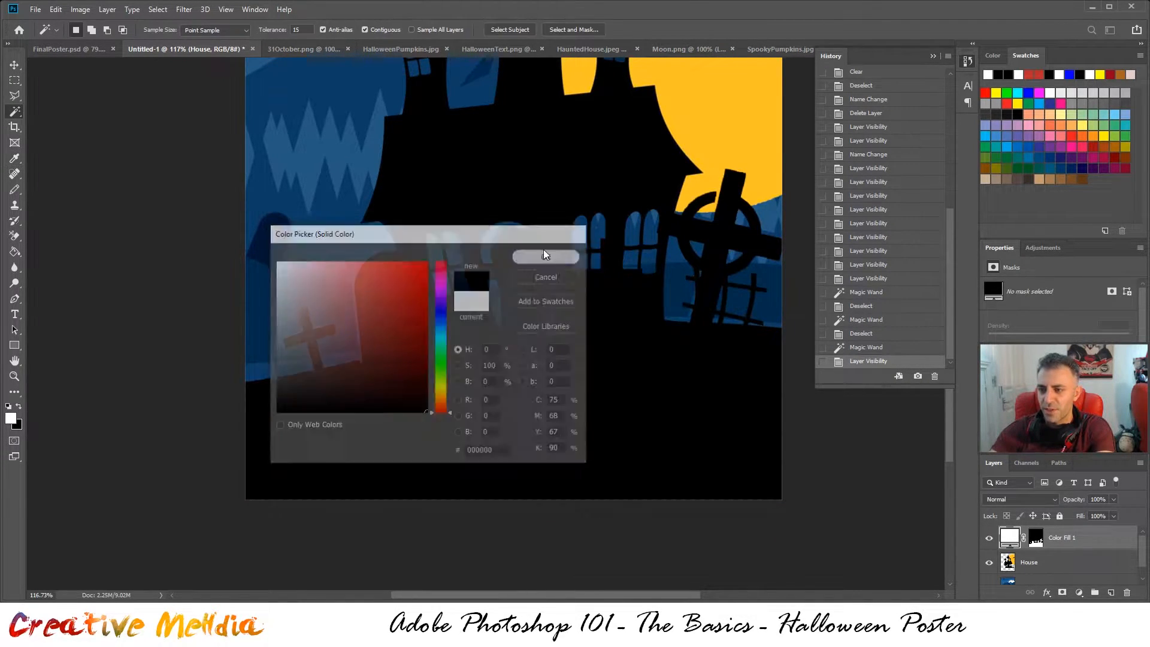
# - Rename the new black fill layer as FG
pyautogui.scroll(-1, 1059, 550)
pyautogui.scroll(1, 1049, 547)
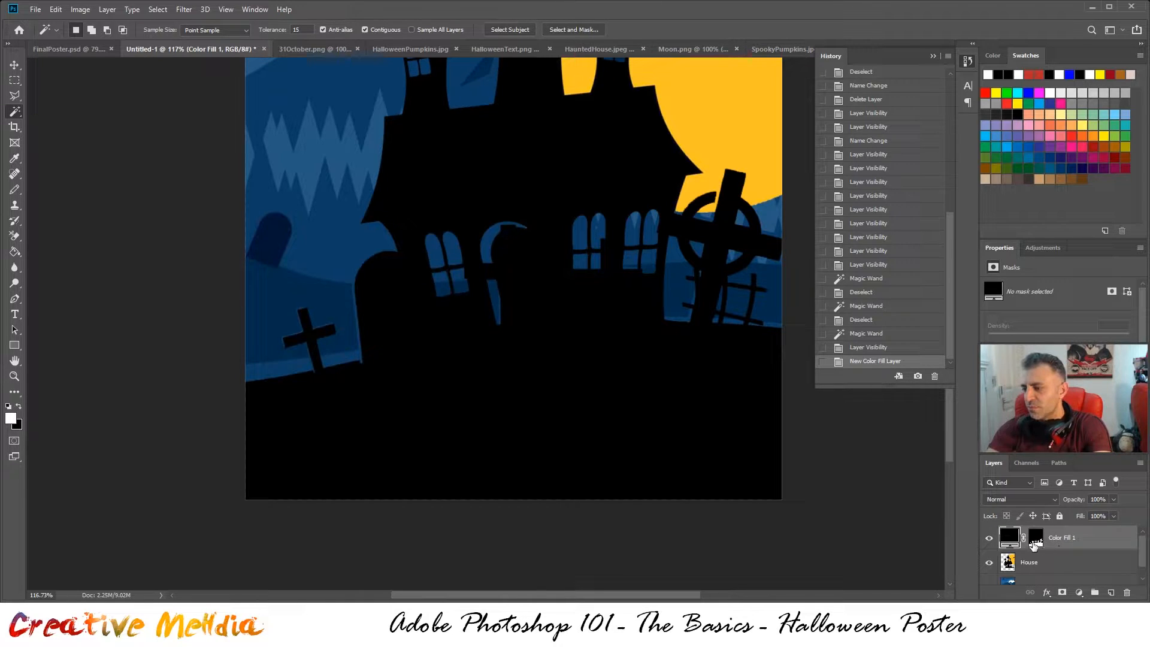
pyautogui.doubleClick(1066, 539)
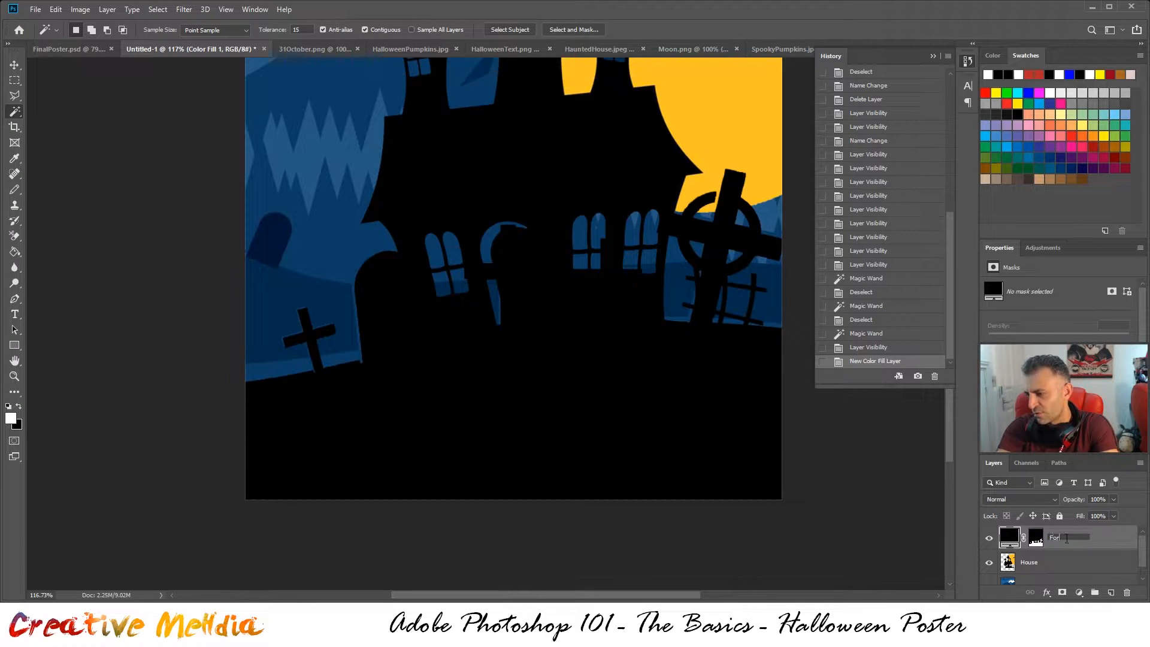
pyautogui.write('FG')
pyautogui.press('Return')
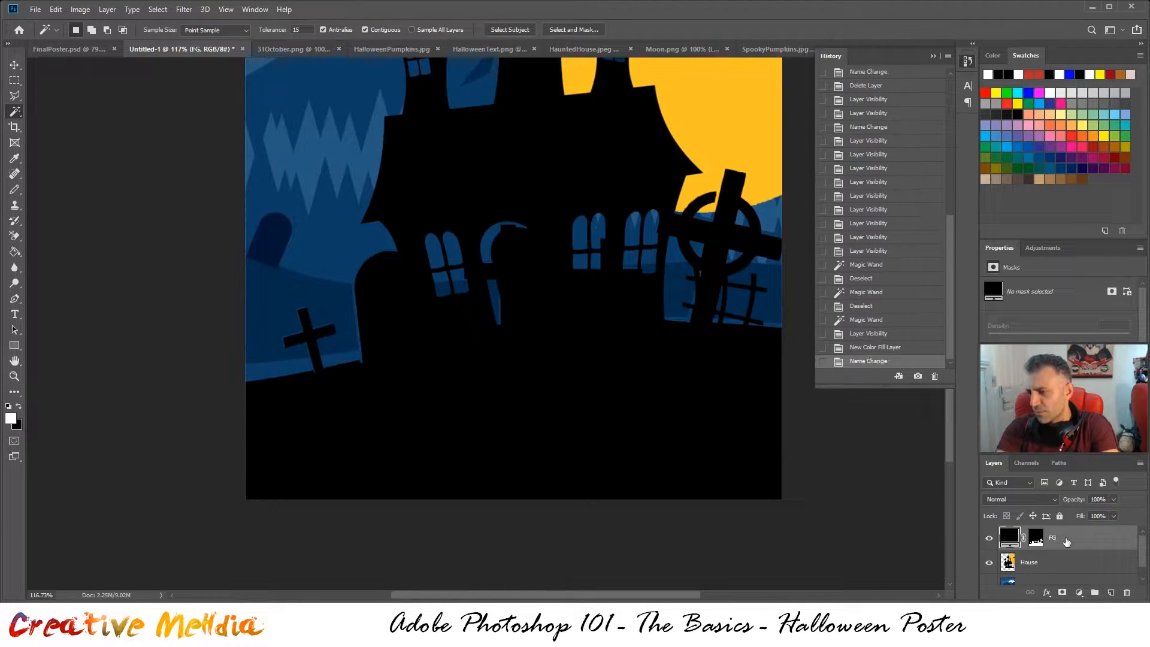
pyautogui.scroll(-1, 1060, 558)
pyautogui.scroll(1, 1061, 558)
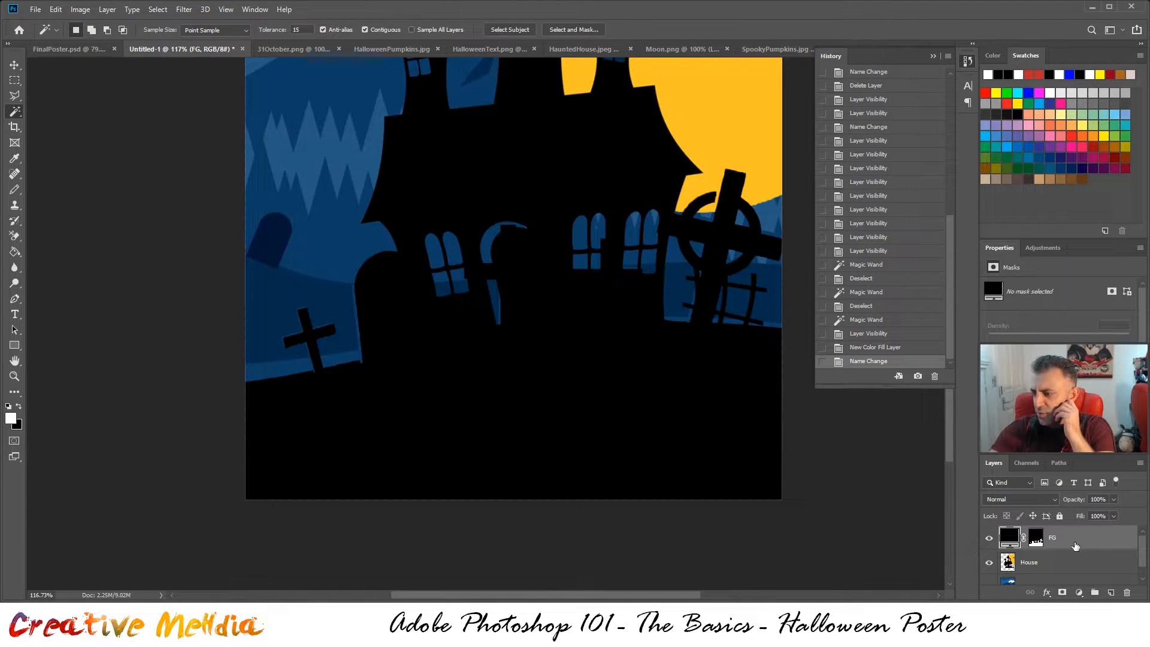
# - Rasterize the FG fill layer into a pixel layer that keeps its mask
pyautogui.rightClick(1076, 544)
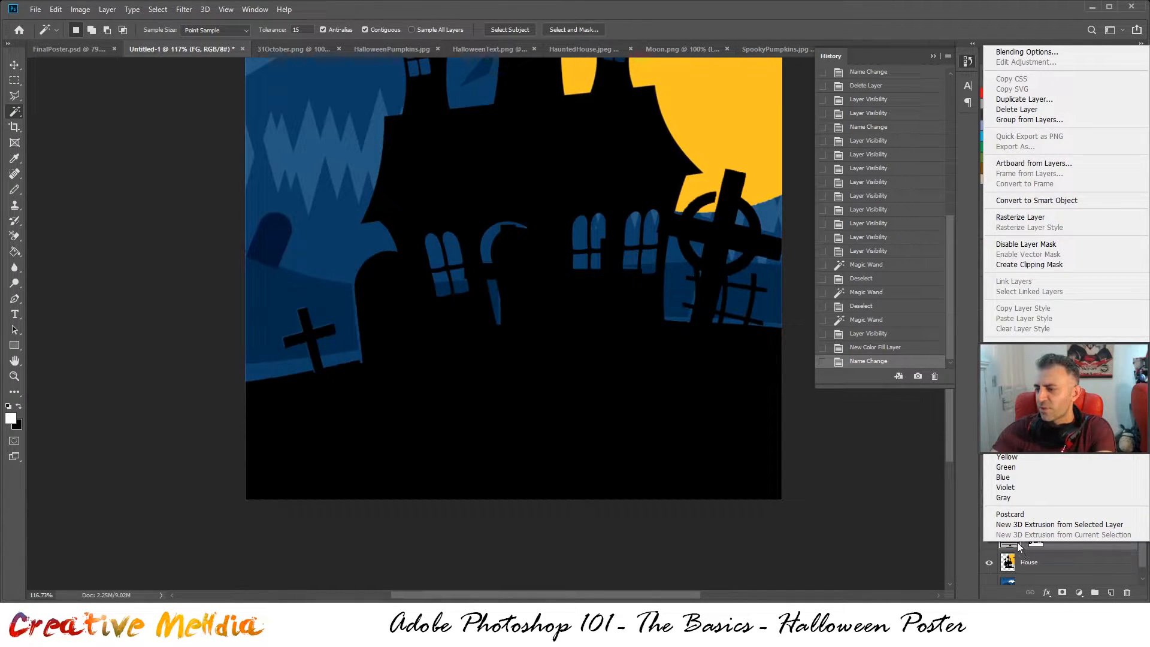
pyautogui.click(1064, 550)
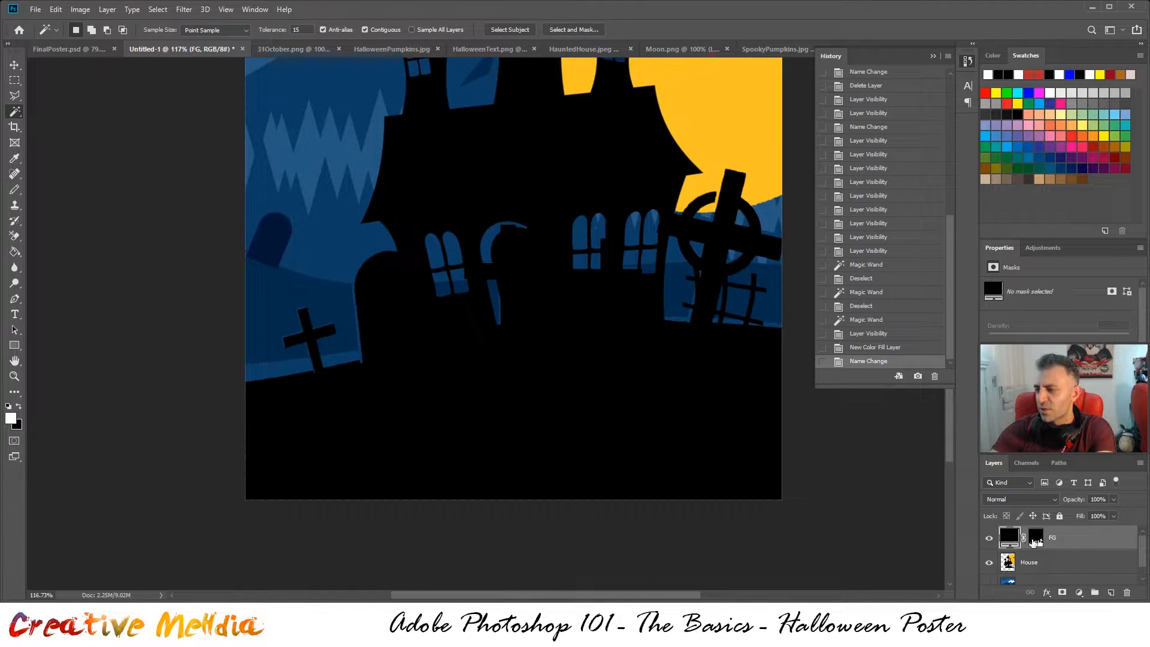
pyautogui.click(1036, 539)
pyautogui.click(1013, 538)
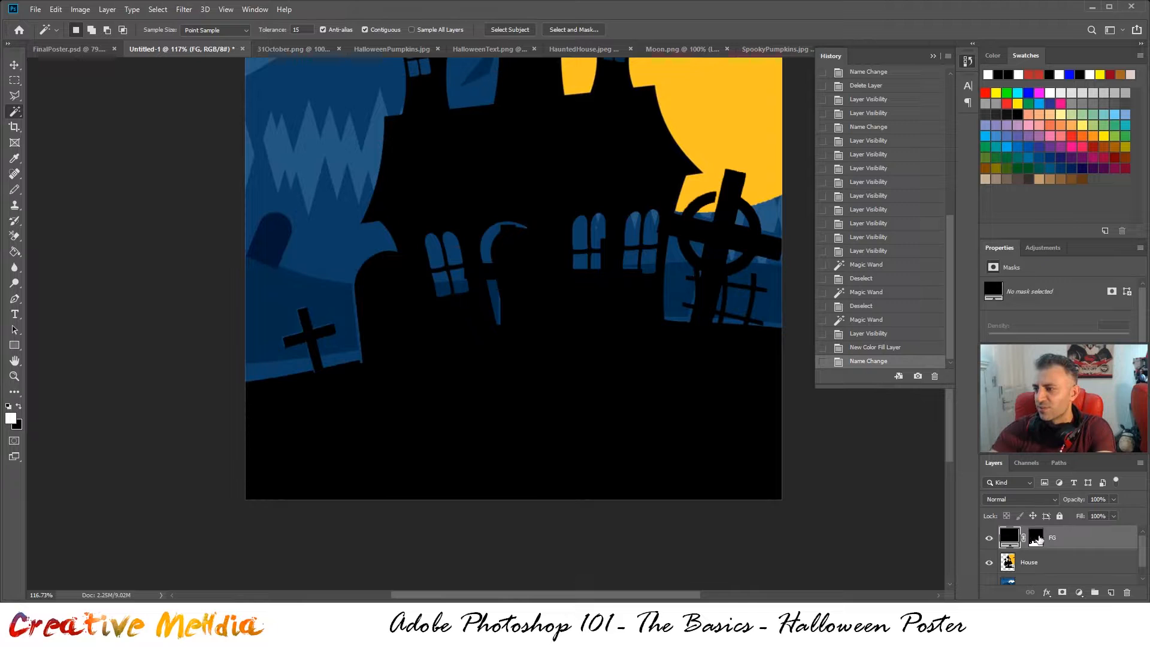
pyautogui.click(1036, 539)
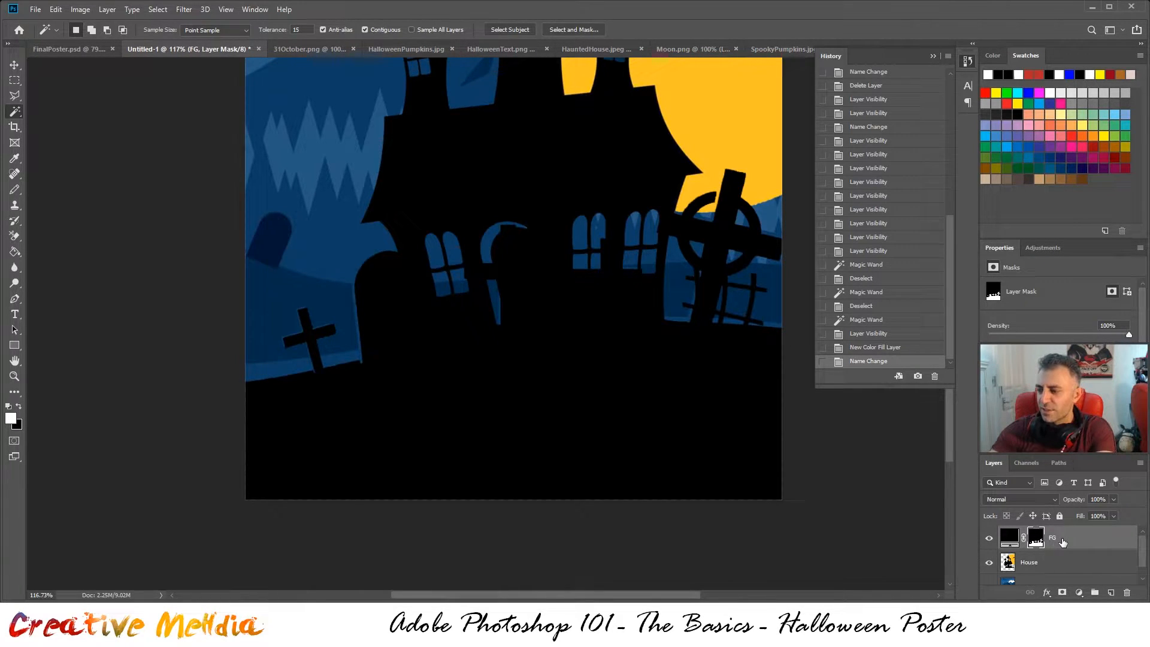
pyautogui.rightClick(1063, 542)
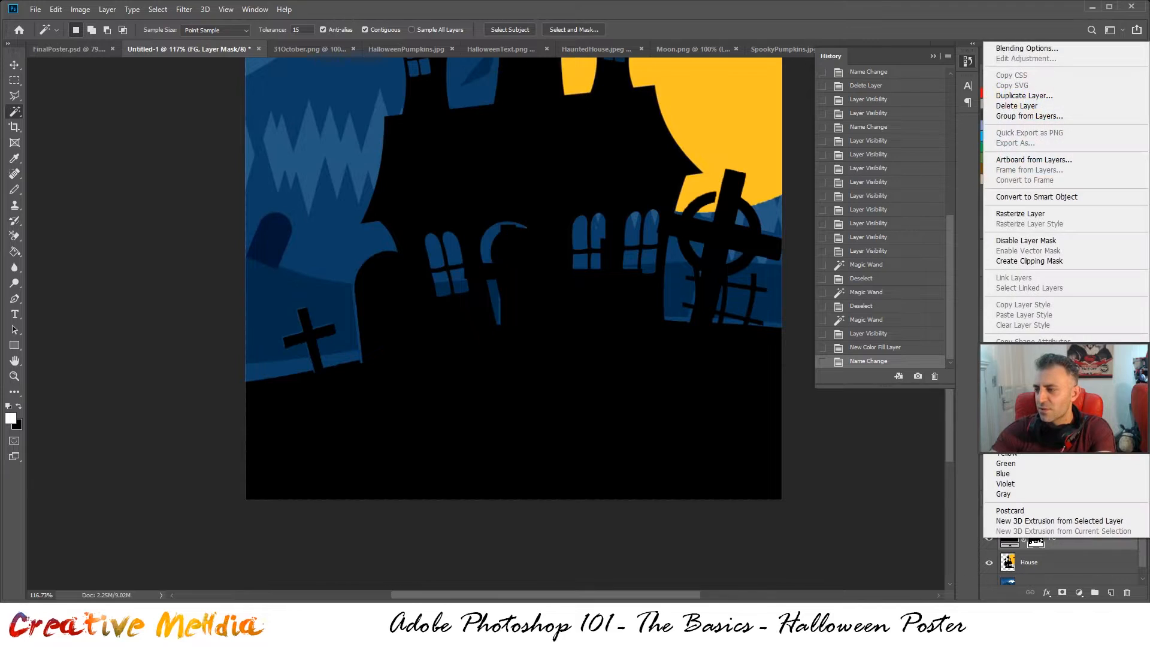
pyautogui.click(1057, 217)
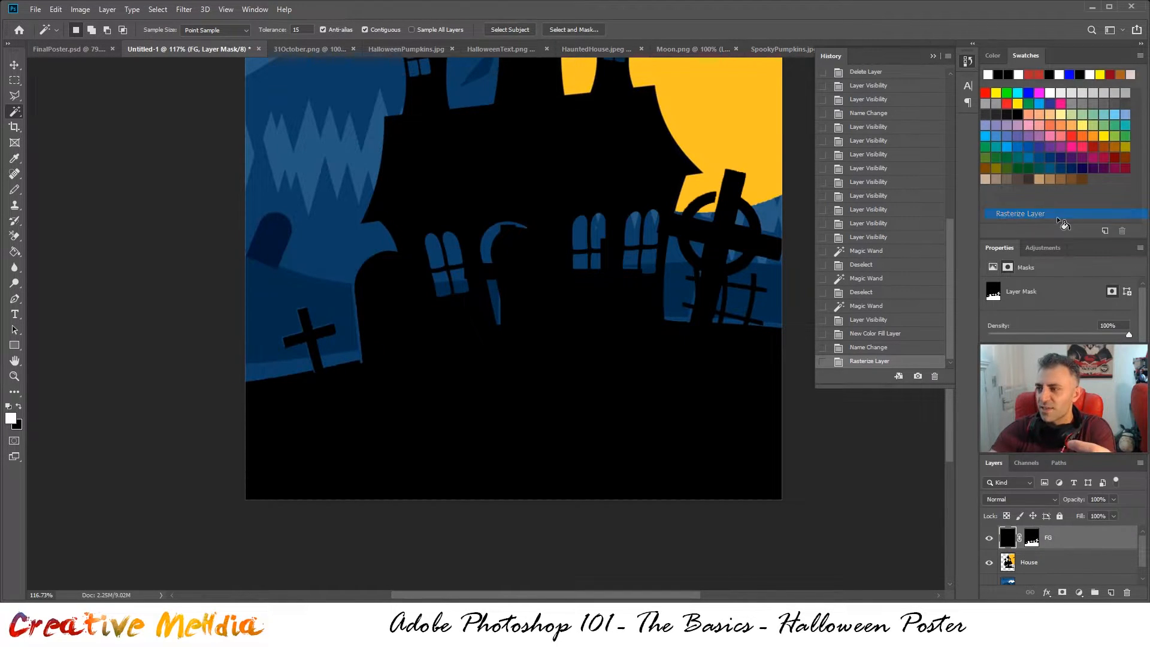
# - Apply the layer mask of the FG layer
pyautogui.rightClick(1072, 538)
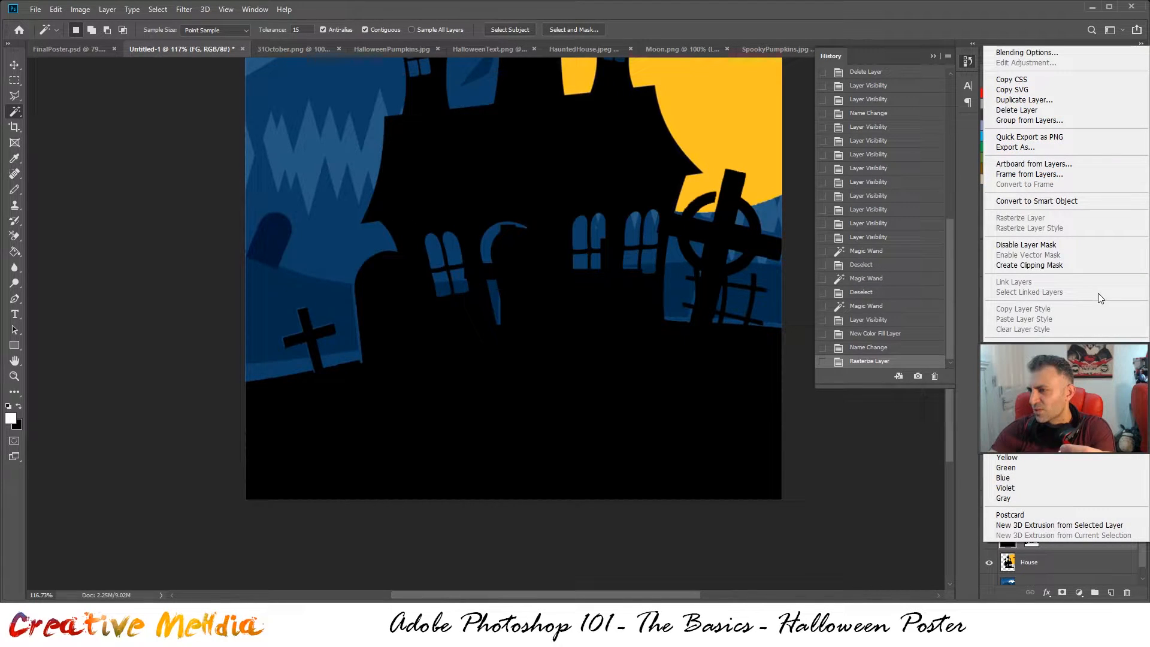
pyautogui.rightClick(1032, 541)
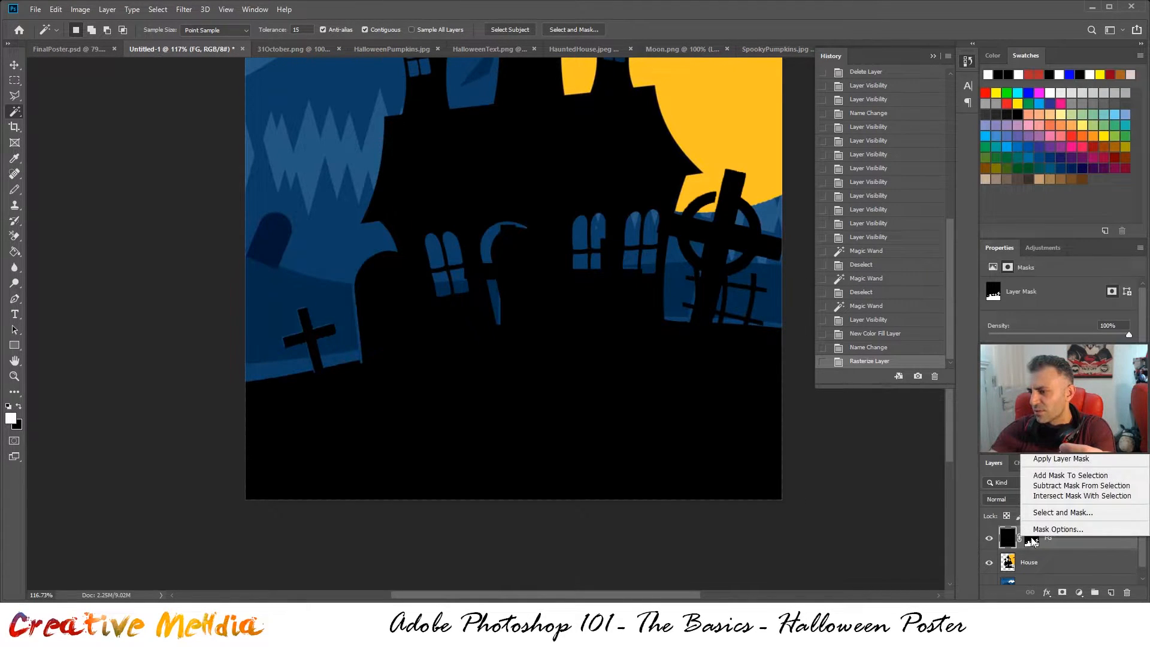
pyautogui.click(1069, 458)
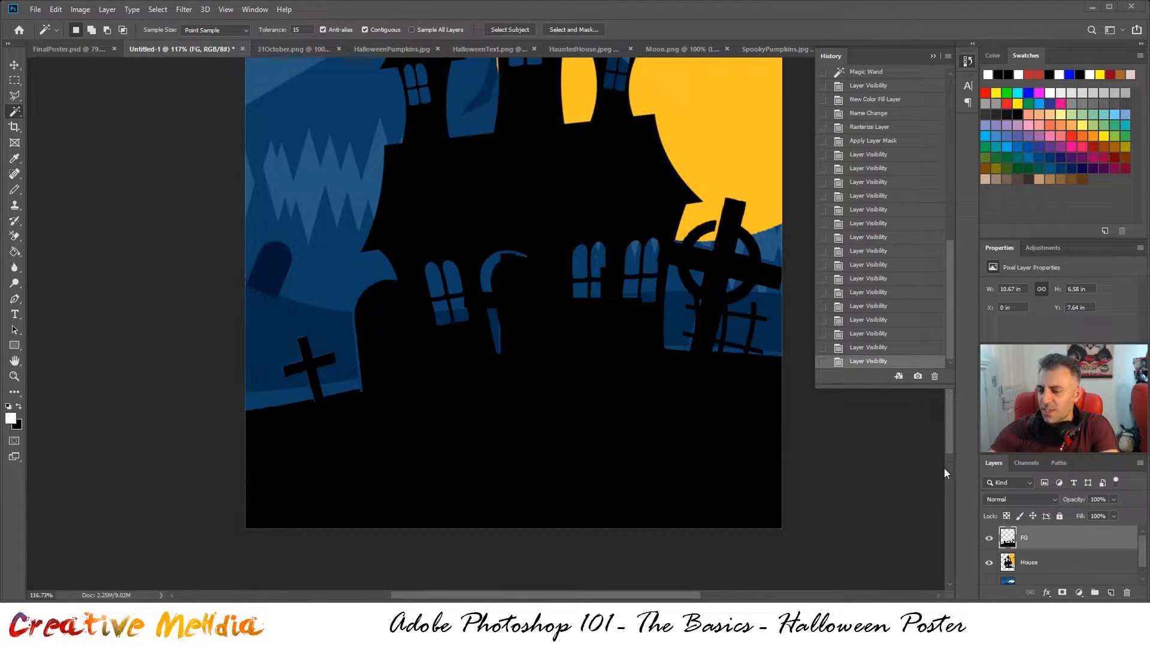
# - Examine the poster with its black foreground and compare it with the finished design in FinalPoster.psd
pyautogui.scroll(5, 595, 383)
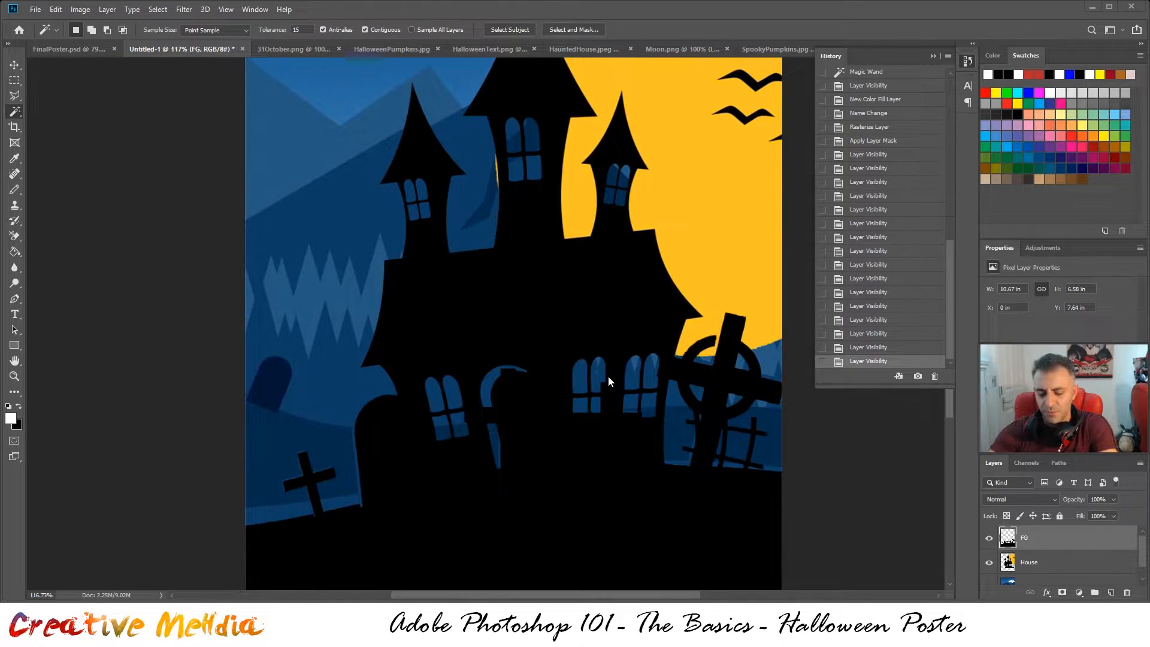
pyautogui.scroll(-3, 609, 375)
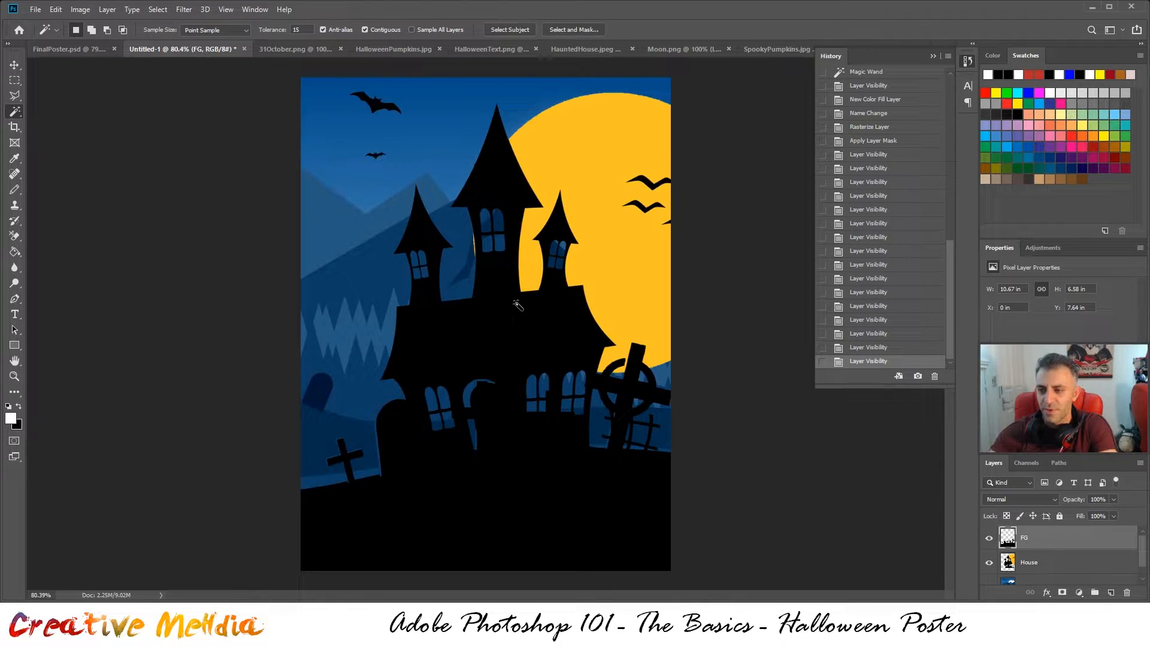
pyautogui.scroll(3, 519, 307)
pyautogui.moveTo(533, 326); pyautogui.dragTo(501, 258)
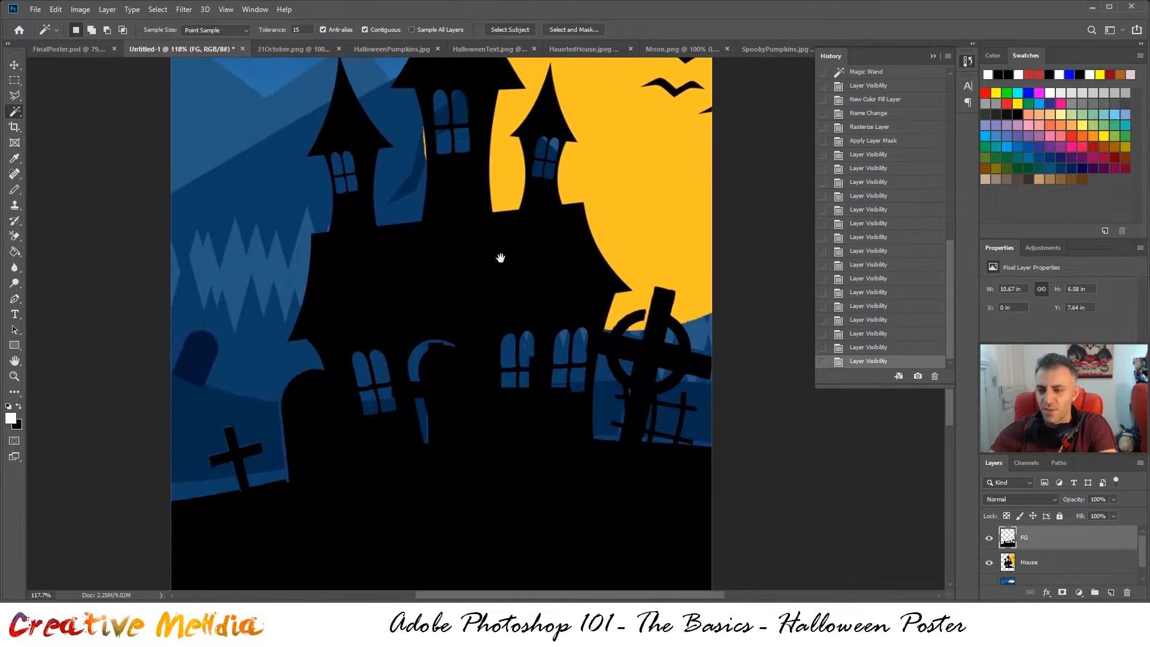
pyautogui.scroll(-3, 501, 258)
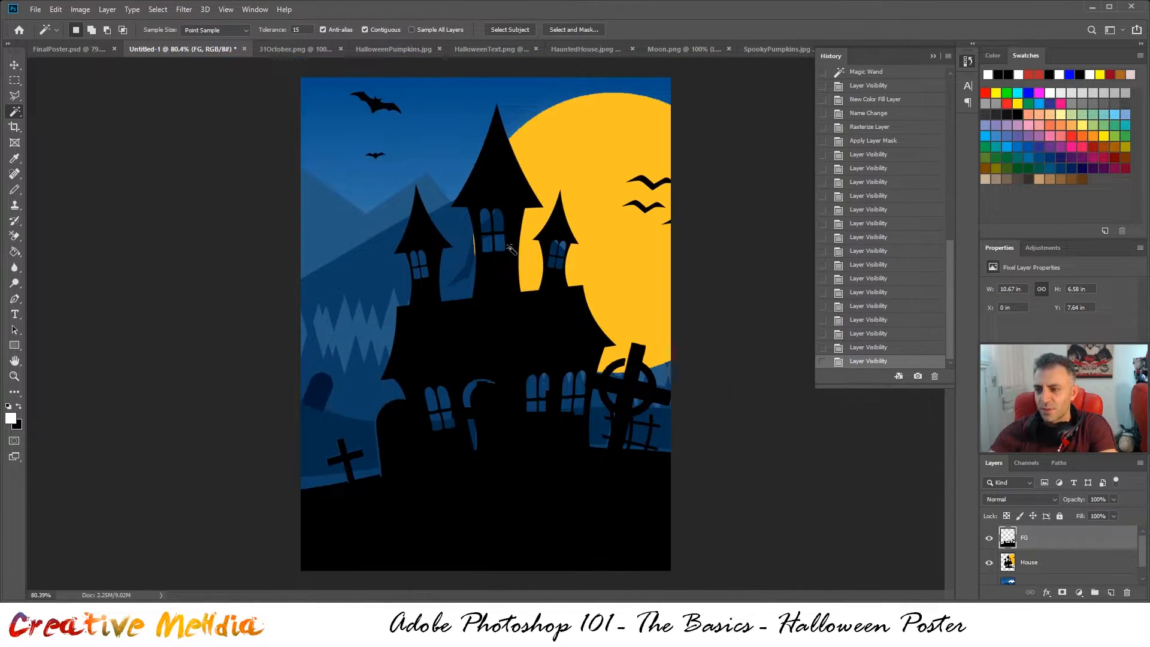
pyautogui.click(60, 49)
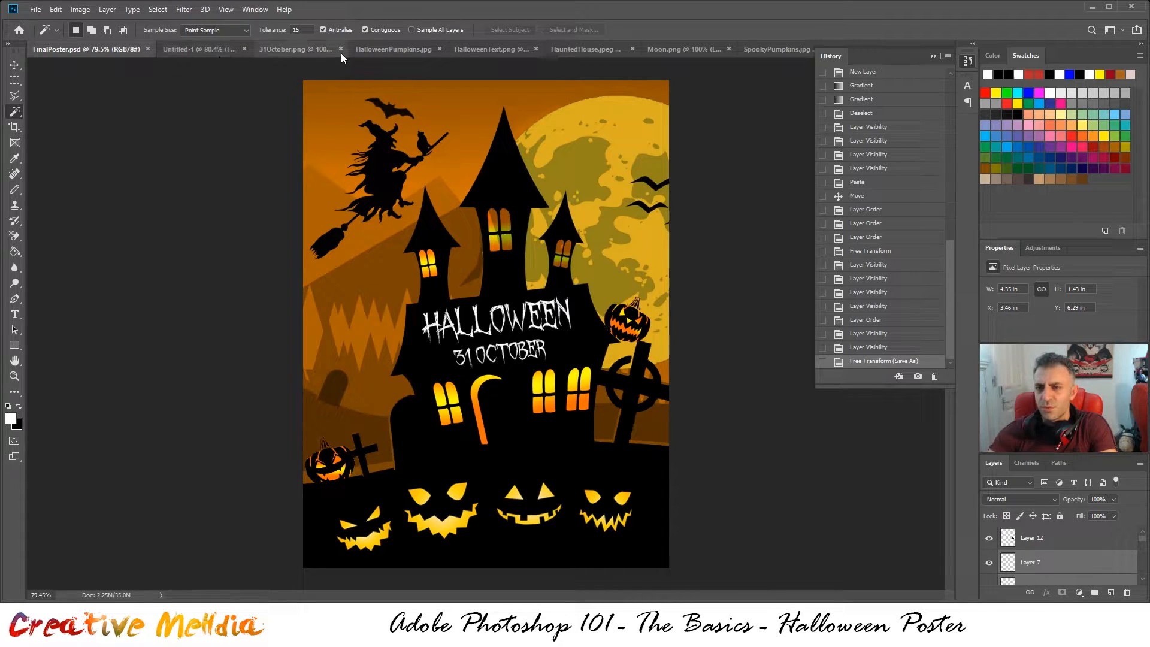
pyautogui.click(186, 51)
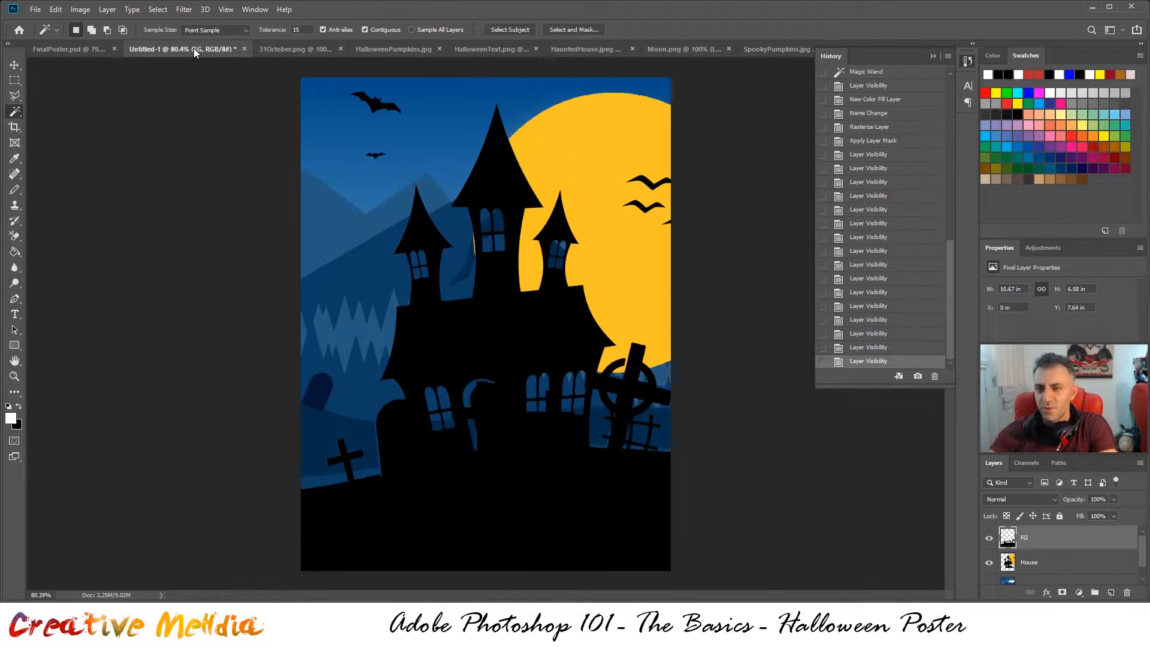
pyautogui.scroll(4, 522, 466)
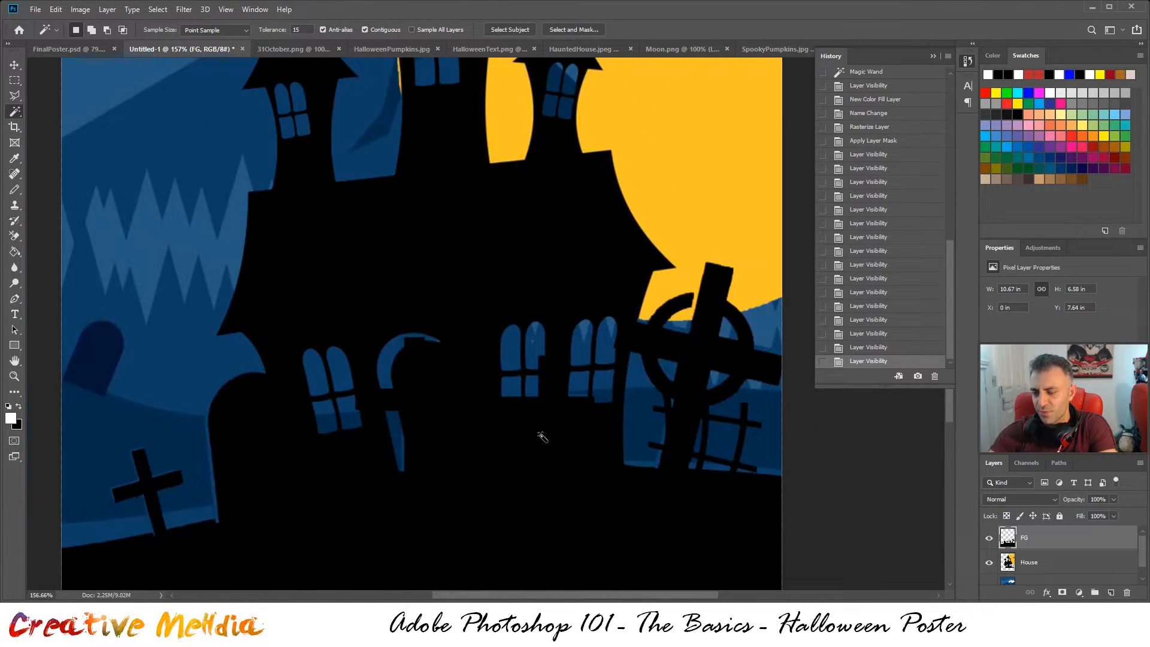
# - Add a new layer directly above the House layer and name it Gradient
pyautogui.scroll(-1, 1040, 557)
pyautogui.click(1043, 549)
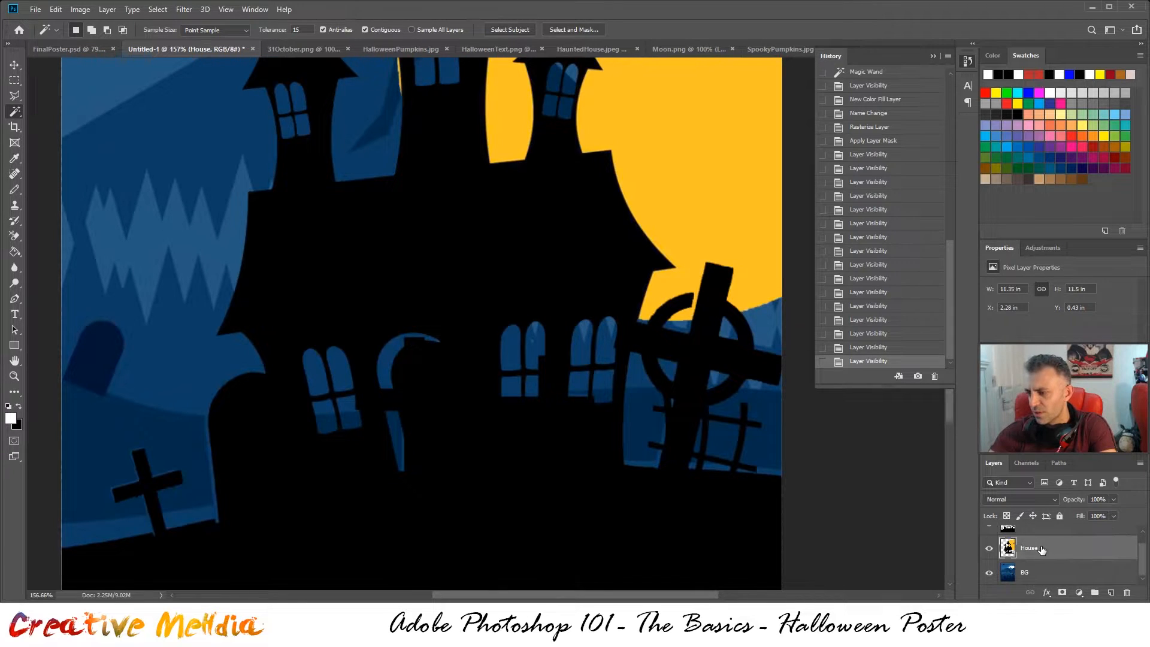
pyautogui.click(1111, 593)
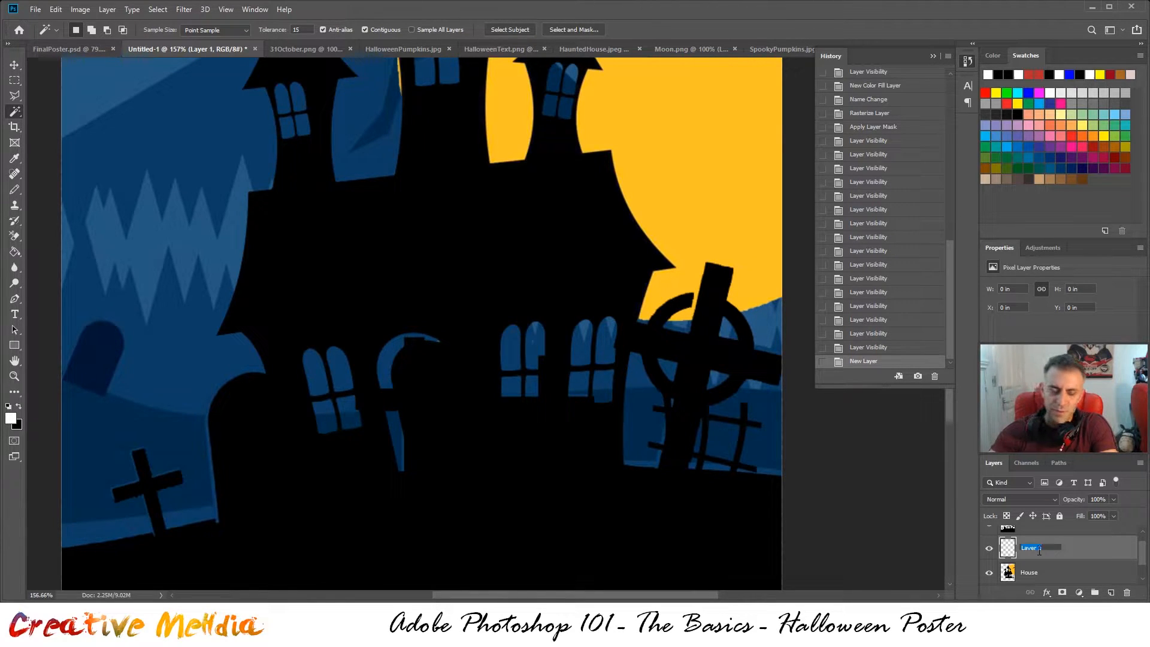
pyautogui.write('Gradient')
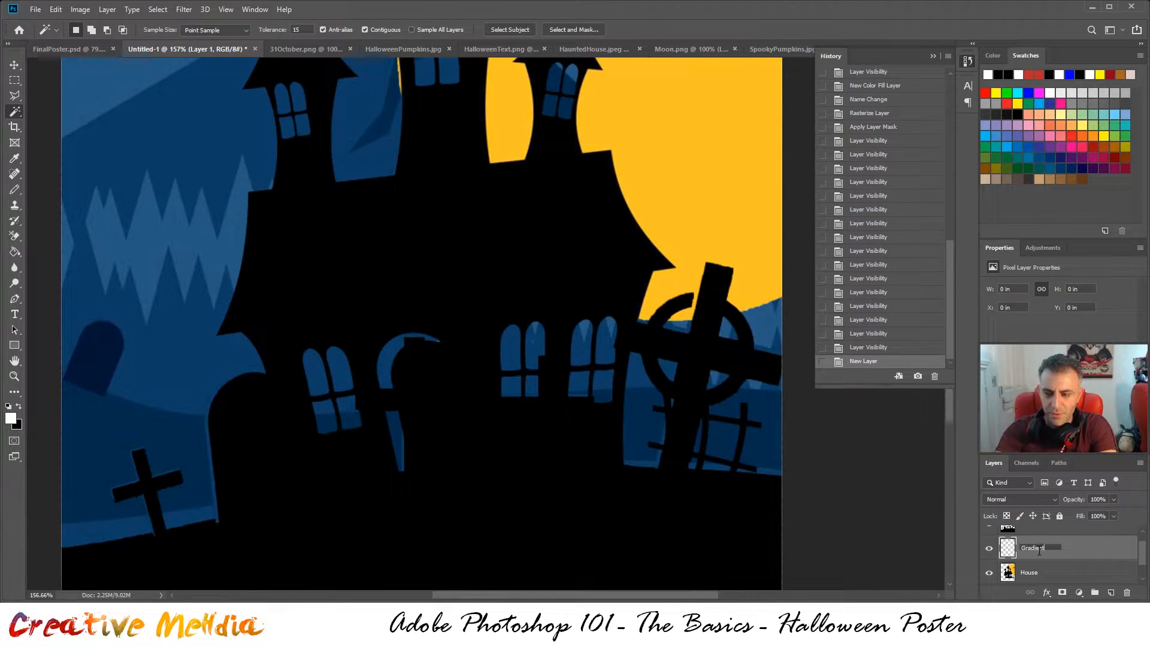
pyautogui.press('Return')
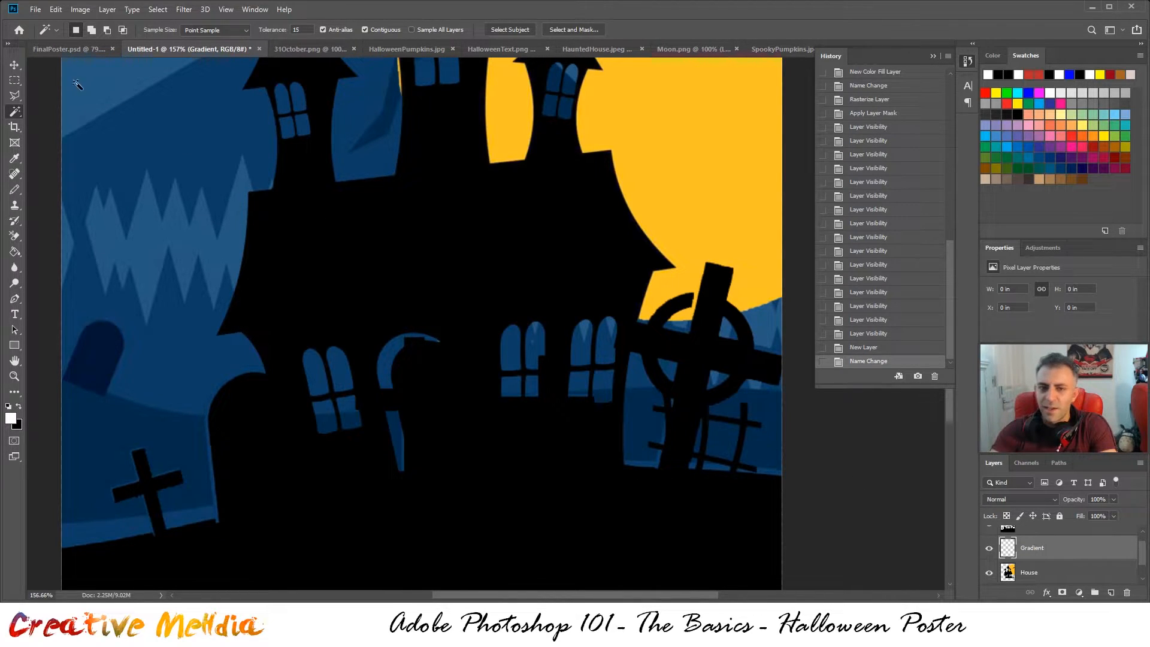
# - Hide the FG layer and draw a loose freehand Lasso selection around the house's rightmost ground-floor window
pyautogui.click(18, 100)
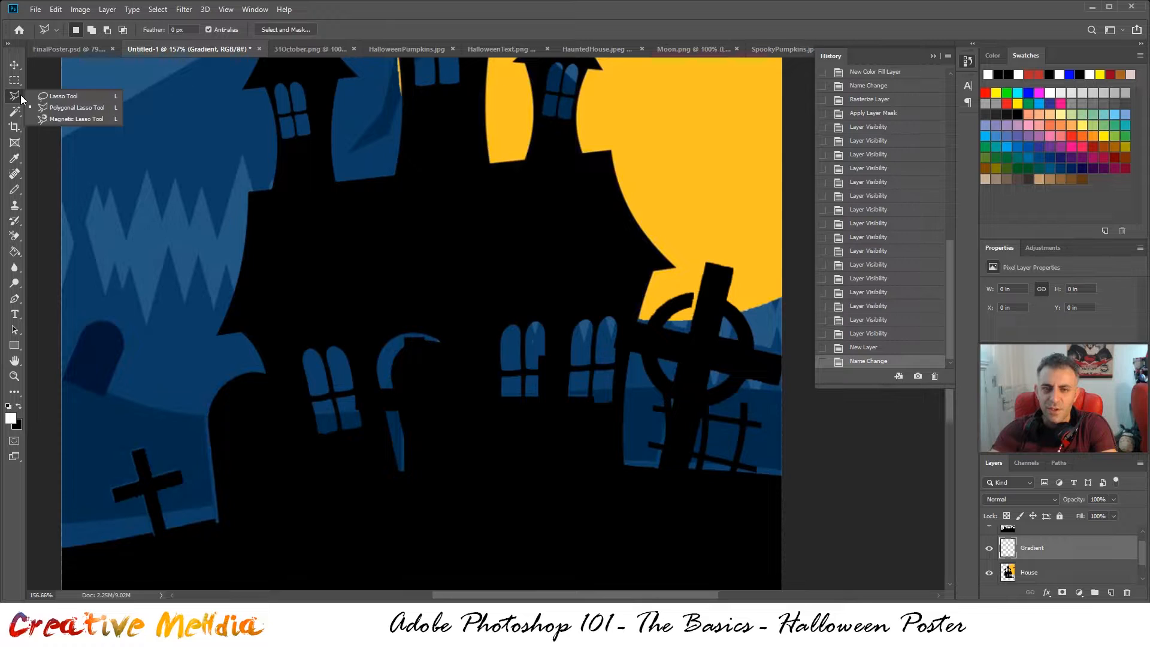
pyautogui.click(60, 96)
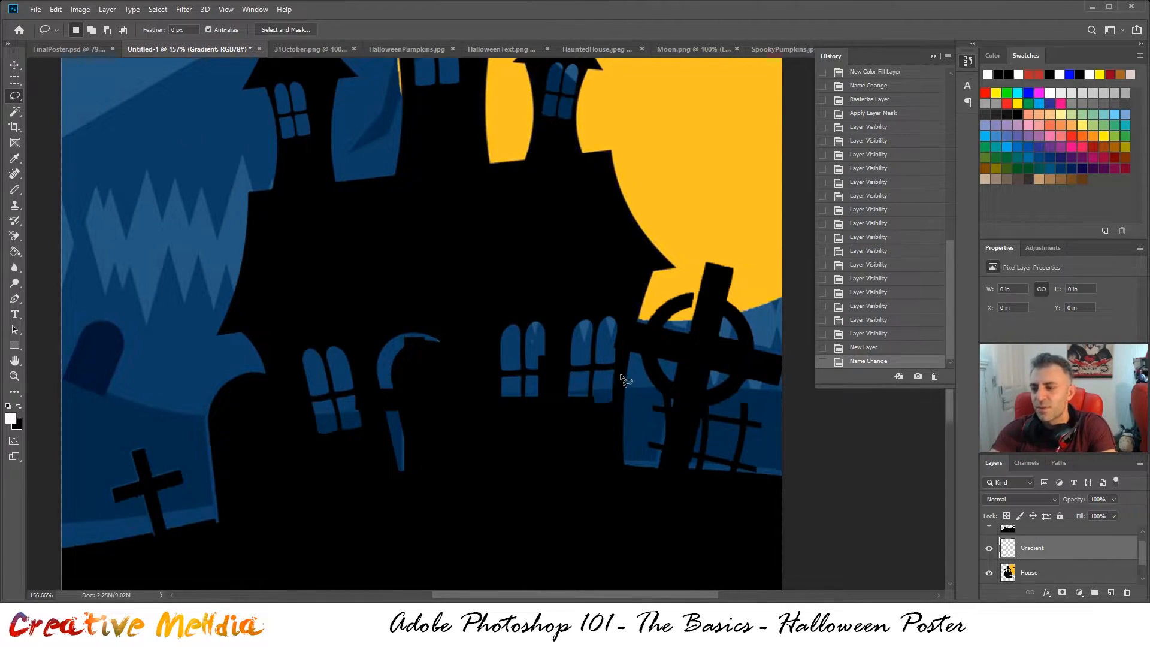
pyautogui.scroll(3, 624, 380)
pyautogui.scroll(1, 1017, 541)
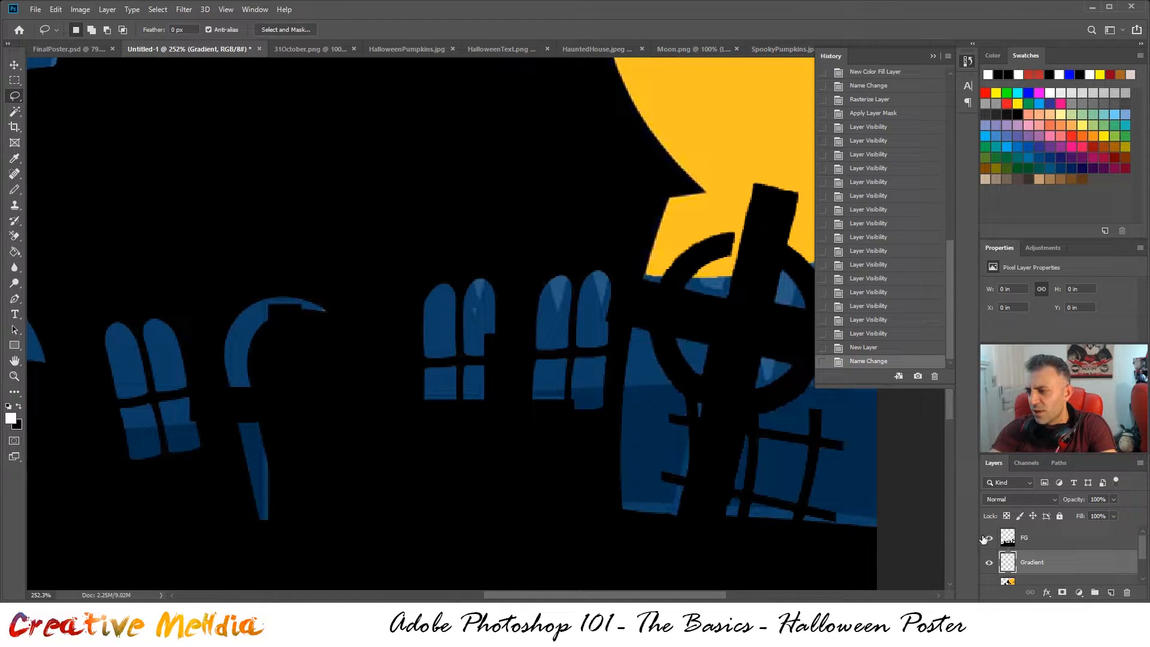
pyautogui.click(990, 539)
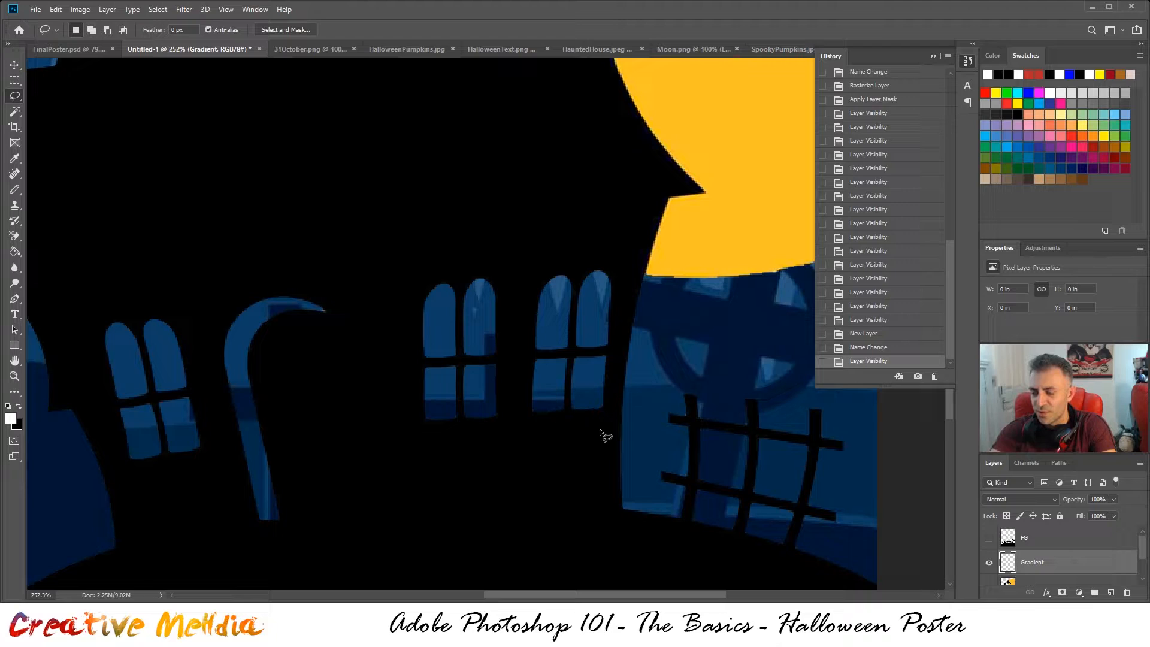
pyautogui.click(987, 539)
pyautogui.click(988, 539)
pyautogui.scroll(-2, 1074, 545)
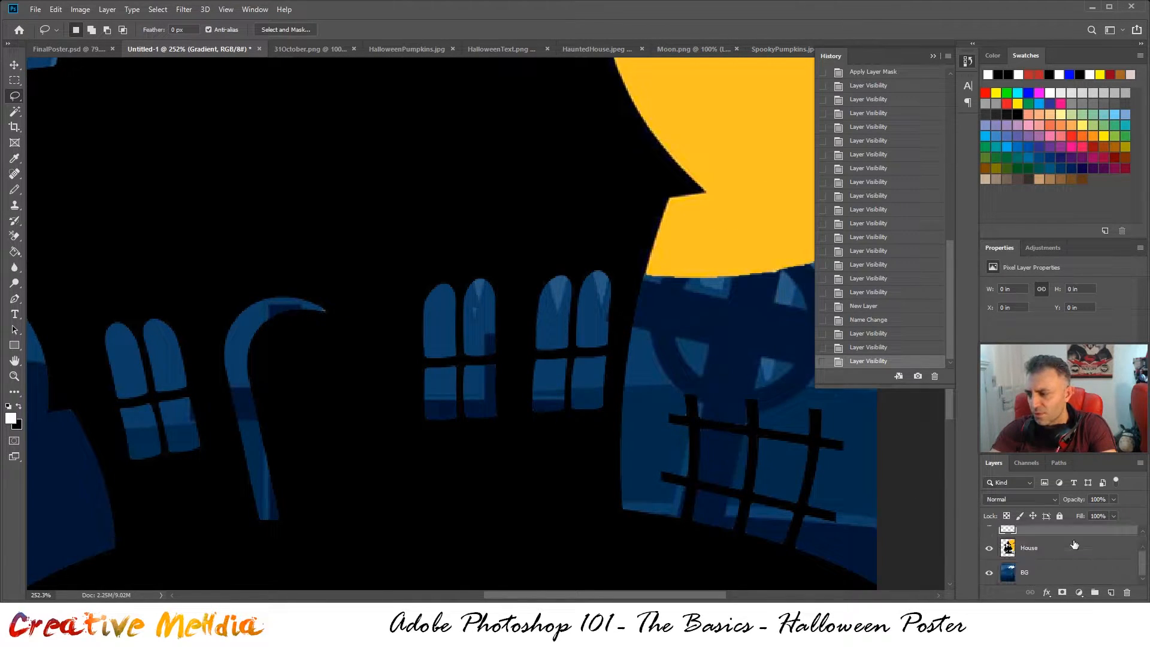
pyautogui.moveTo(617, 382)
pyautogui.mouseDown()
pyautogui.moveTo(629, 290)
pyautogui.moveTo(601, 239)
pyautogui.moveTo(540, 241)
pyautogui.moveTo(515, 277)
pyautogui.moveTo(507, 419)
pyautogui.moveTo(537, 444)
pyautogui.moveTo(614, 422)
pyautogui.mouseUp()
pyautogui.moveTo(615, 418); pyautogui.dragTo(616, 419)
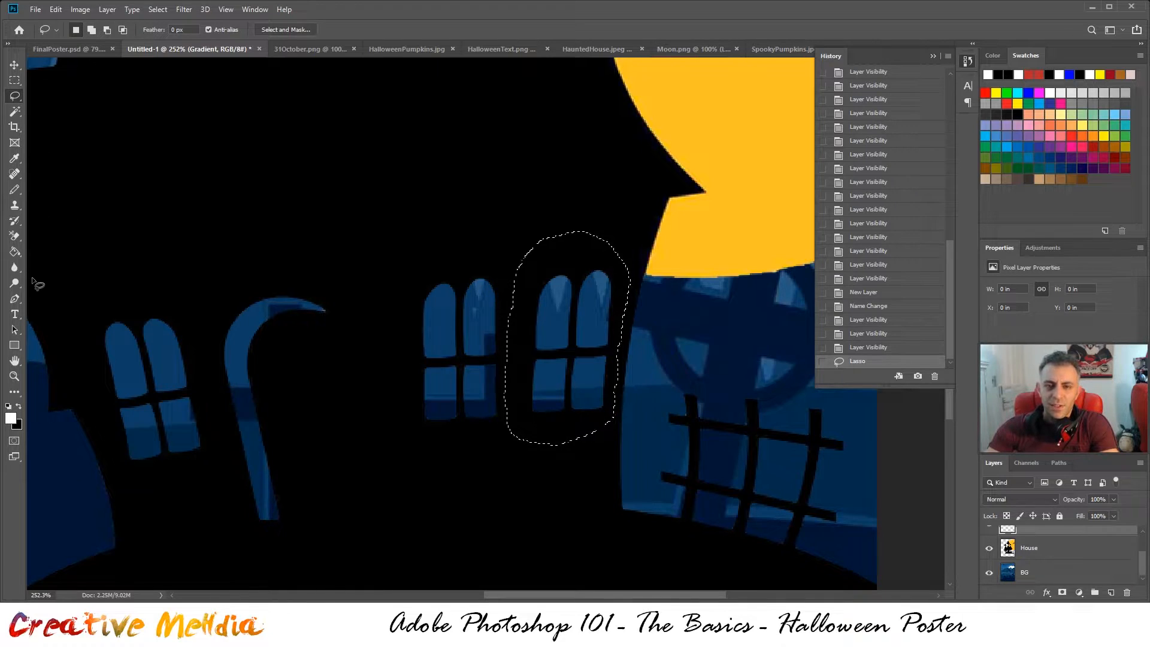
# - Fill the window selection on the Gradient layer with a linear orange-yellow-orange gradient
pyautogui.click(19, 254)
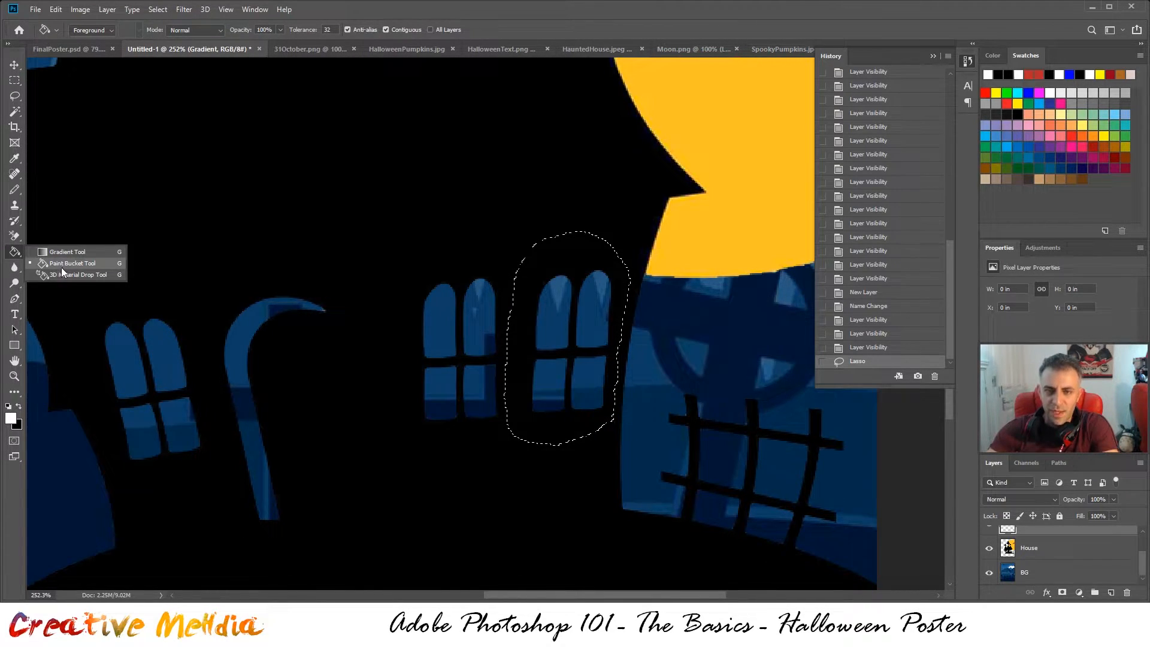
pyautogui.click(53, 254)
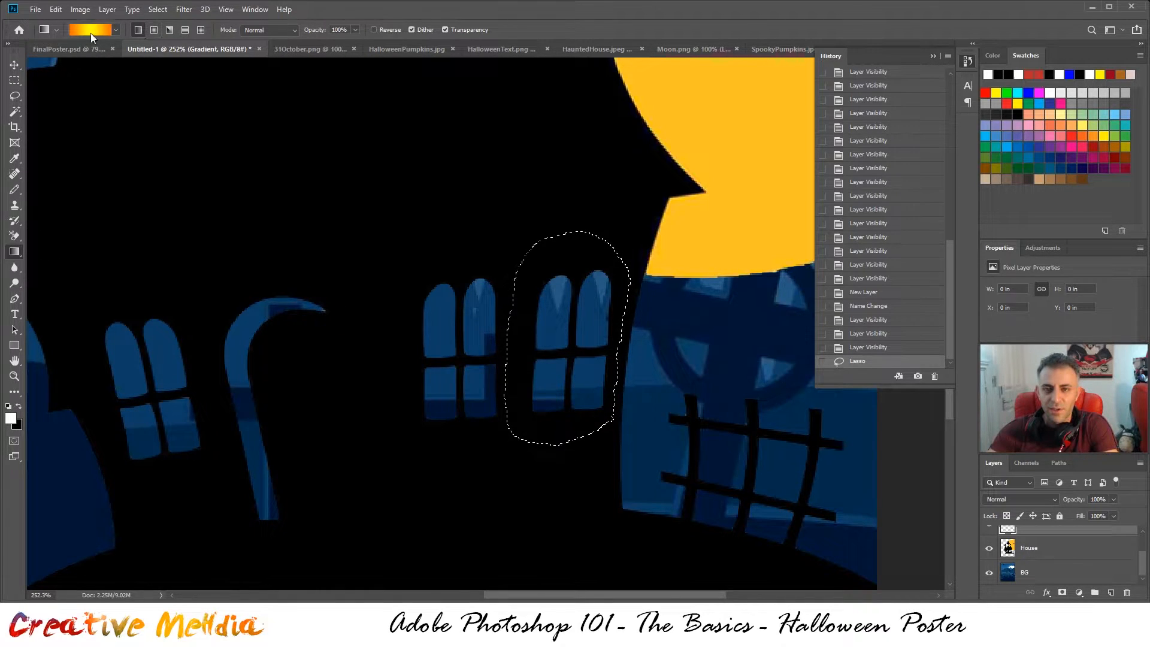
pyautogui.click(114, 31)
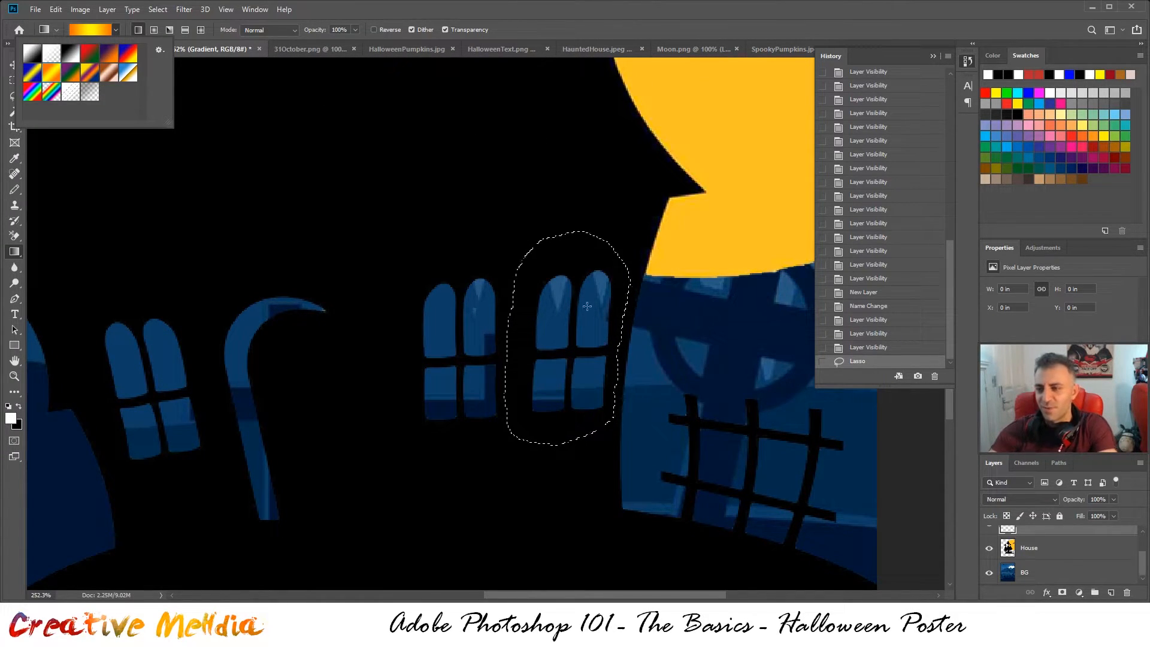
pyautogui.moveTo(553, 422); pyautogui.dragTo(592, 289)
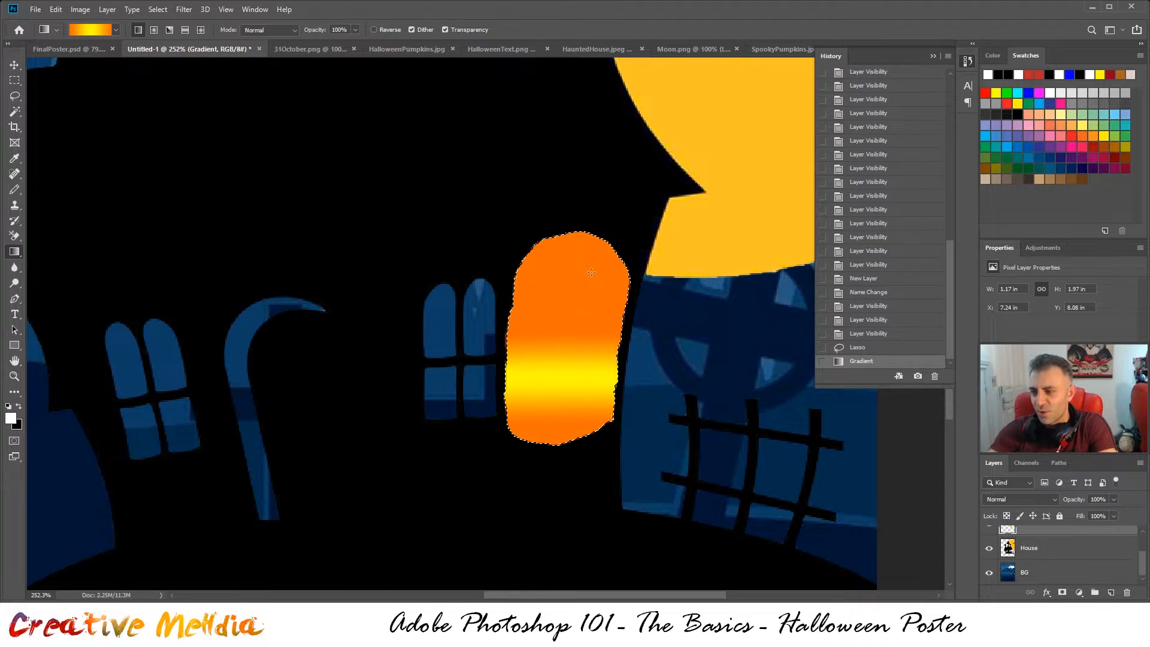
pyautogui.scroll(1, 1075, 568)
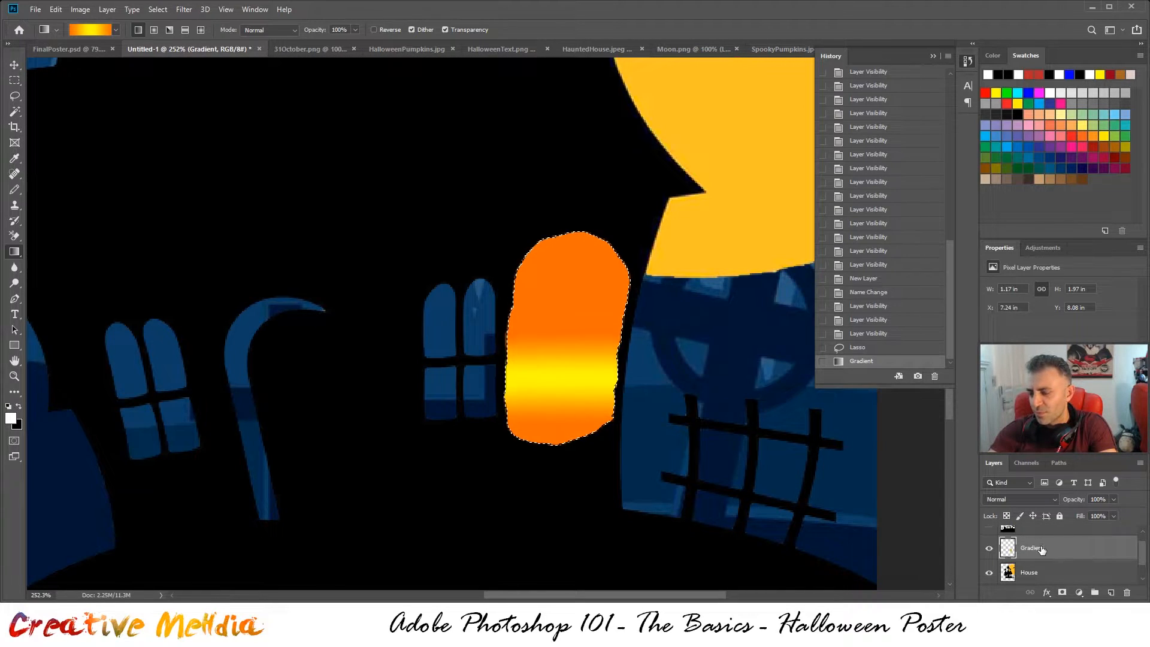
# - Redraw the gradient in the selection at varying lengths and angles, ending with the yellow band across its lower half
pyautogui.moveTo(554, 305); pyautogui.dragTo(554, 398)
pyautogui.moveTo(591, 244); pyautogui.dragTo(591, 301)
pyautogui.moveTo(553, 399); pyautogui.dragTo(577, 300)
pyautogui.moveTo(586, 261); pyautogui.dragTo(558, 335)
pyautogui.moveTo(535, 450); pyautogui.dragTo(563, 379)
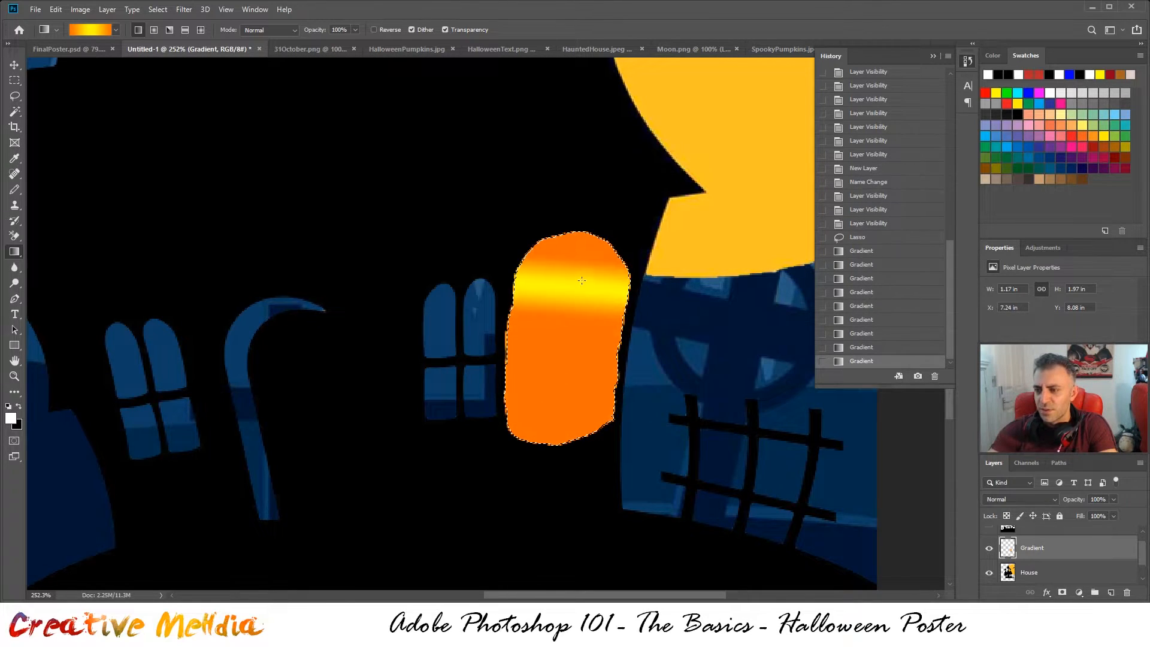
pyautogui.moveTo(581, 321); pyautogui.dragTo(567, 431)
pyautogui.scroll(-1, 1073, 543)
pyautogui.scroll(1, 1072, 544)
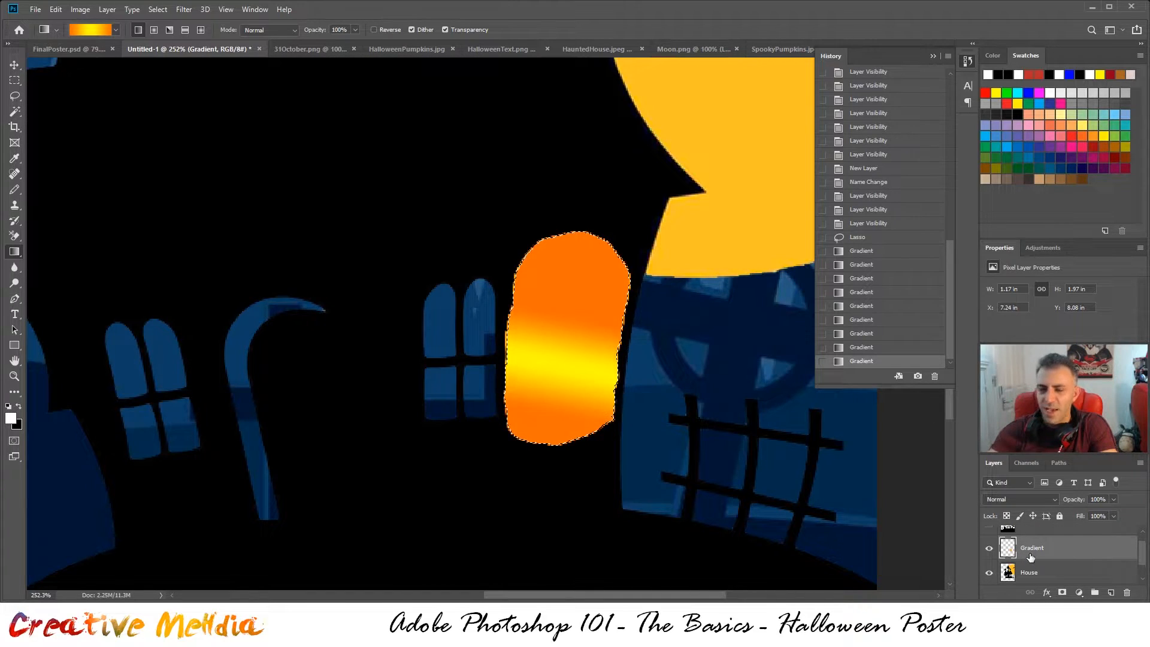
# - Place the Gradient layer beneath the House layer, keep Gradient as the active layer and clear the selection
pyautogui.moveTo(1053, 549)
pyautogui.mouseDown()
pyautogui.moveTo(1060, 591)
pyautogui.moveTo(1054, 517)
pyautogui.moveTo(1059, 552)
pyautogui.mouseUp()
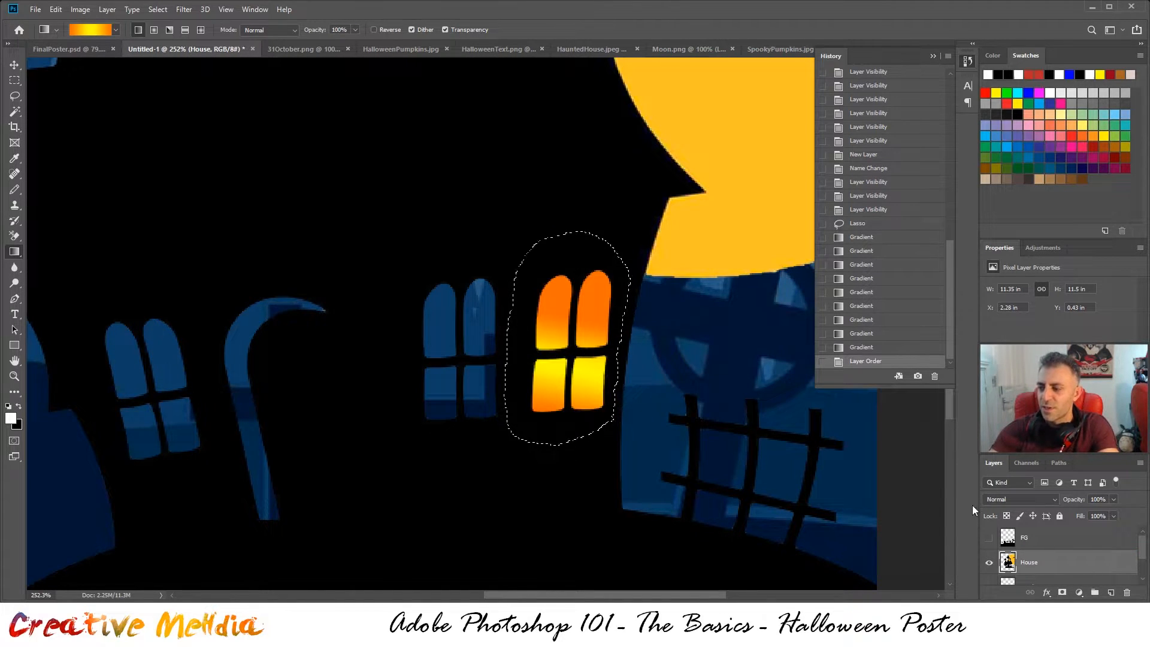
pyautogui.scroll(-1, 1094, 567)
pyautogui.click(1028, 565)
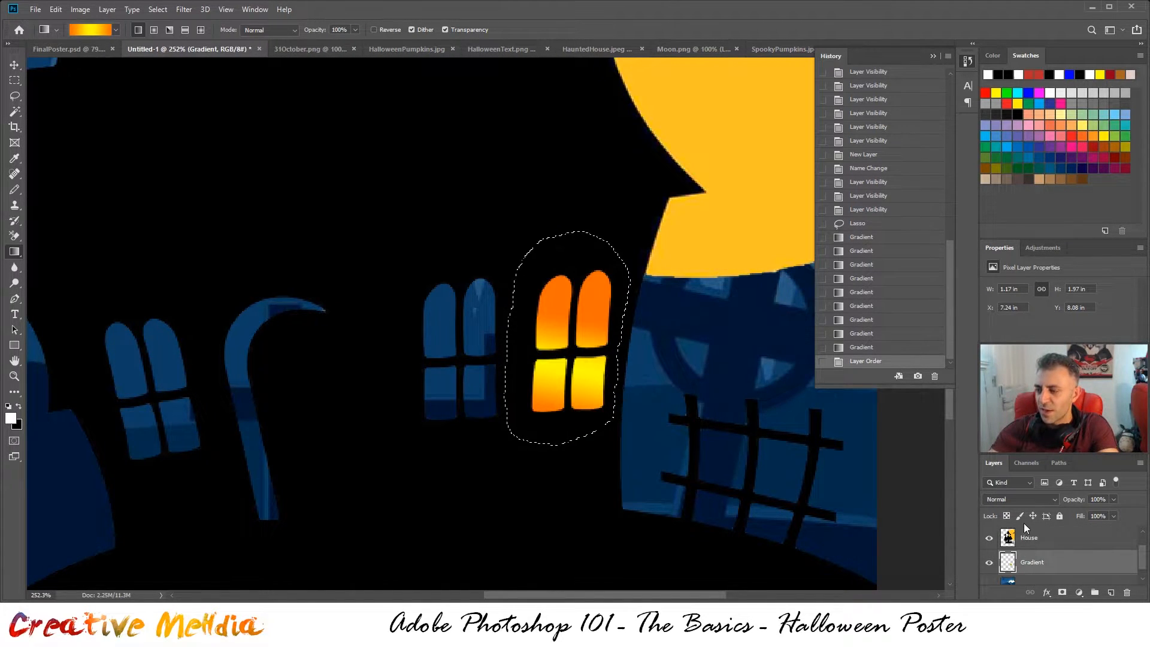
pyautogui.click(1029, 540)
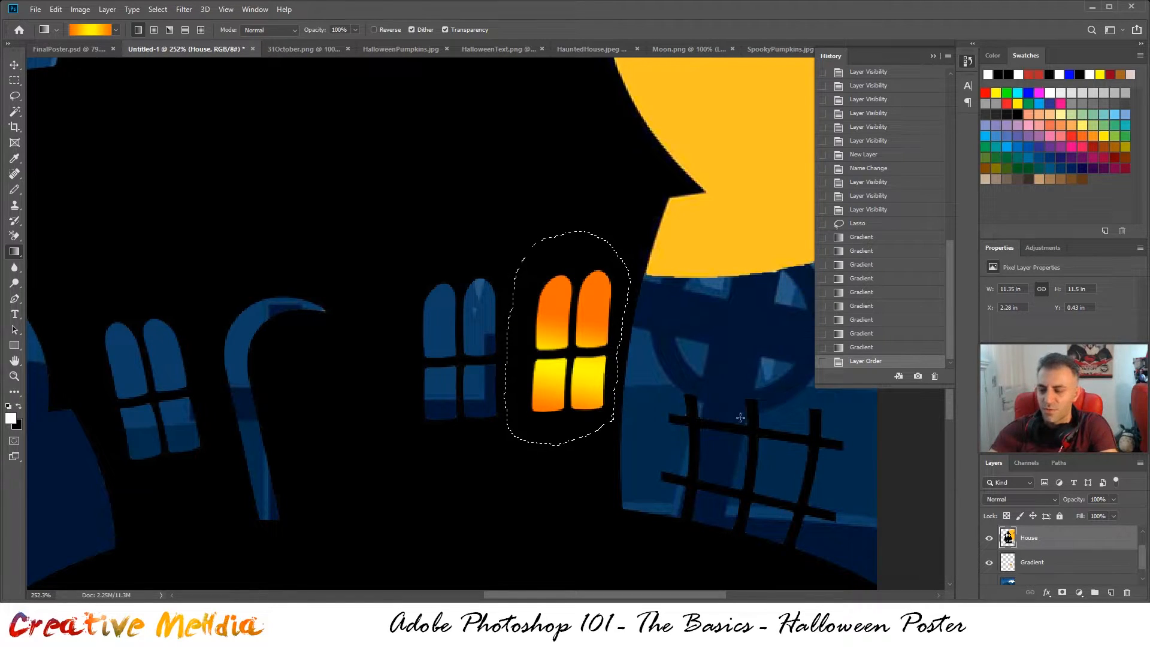
pyautogui.click(1029, 562)
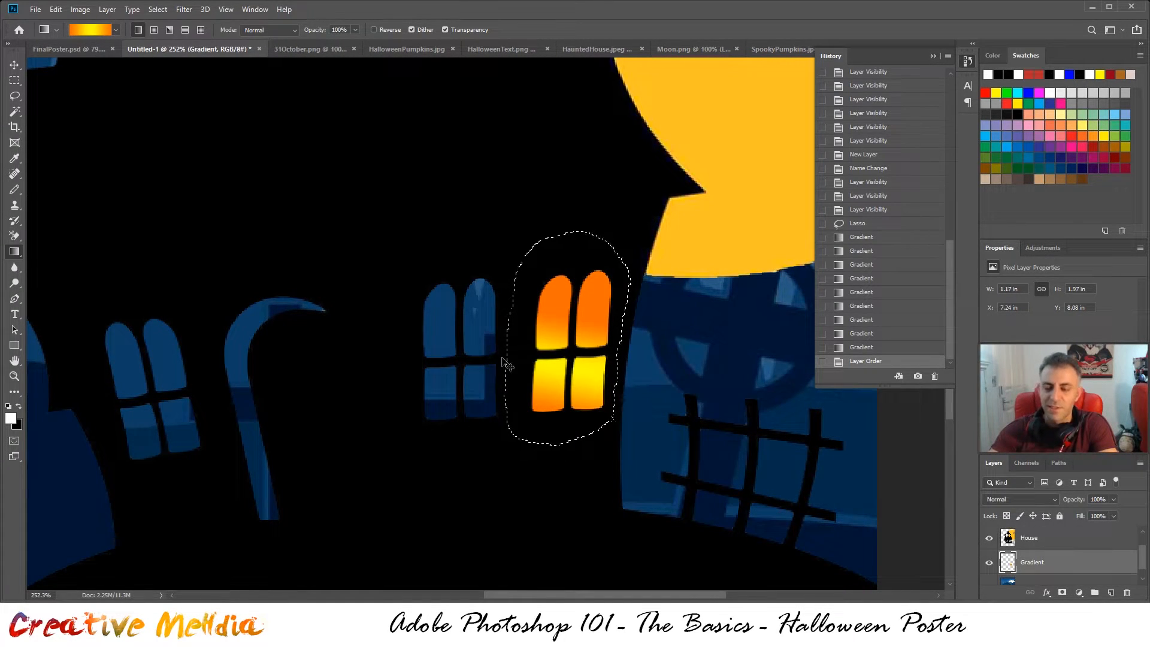
pyautogui.hotkey('ctrl', 'd')
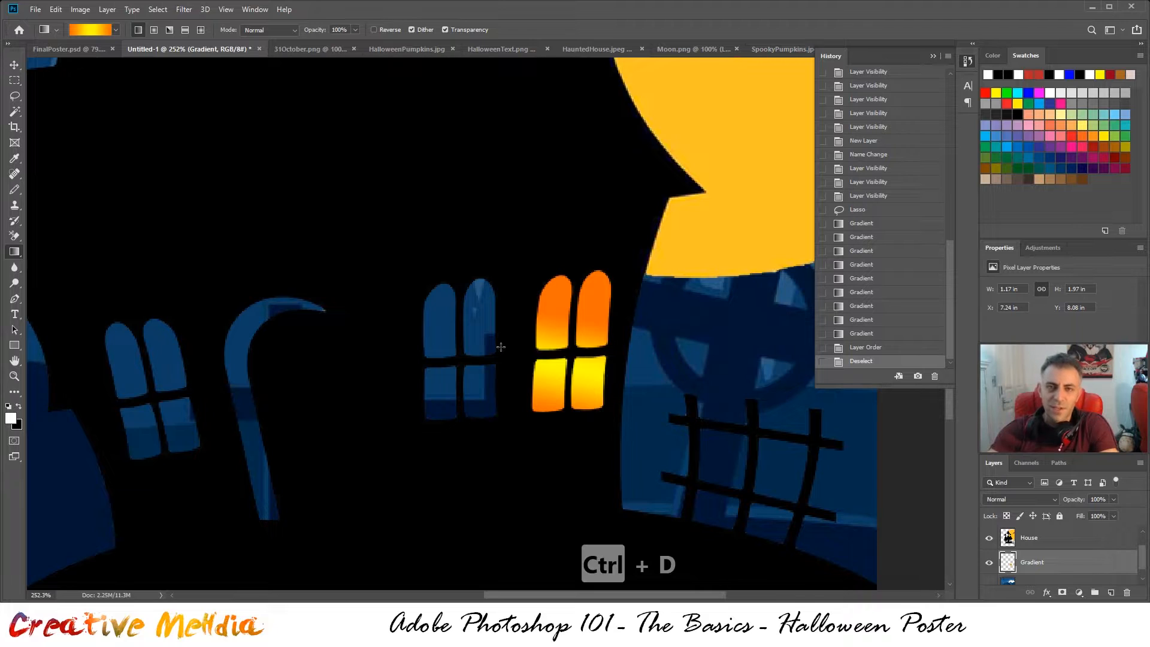
# - Lasso the ground-floor window beside the lit one, fill it with the orange-yellow gradient and deselect
pyautogui.scroll(3, 513, 324)
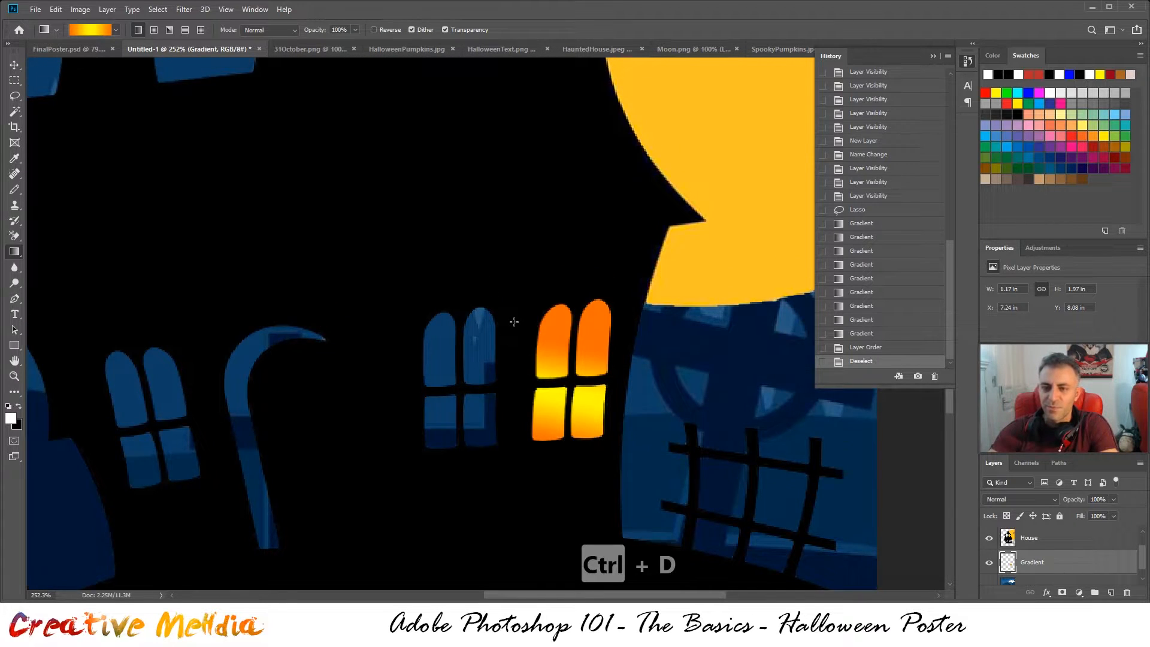
pyautogui.keyDown('alt'); pyautogui.scroll(-3, 513, 330); pyautogui.keyUp('alt')
pyautogui.keyDown('alt'); pyautogui.scroll(1, 516, 344); pyautogui.keyUp('alt')
pyautogui.scroll(1, 516, 349)
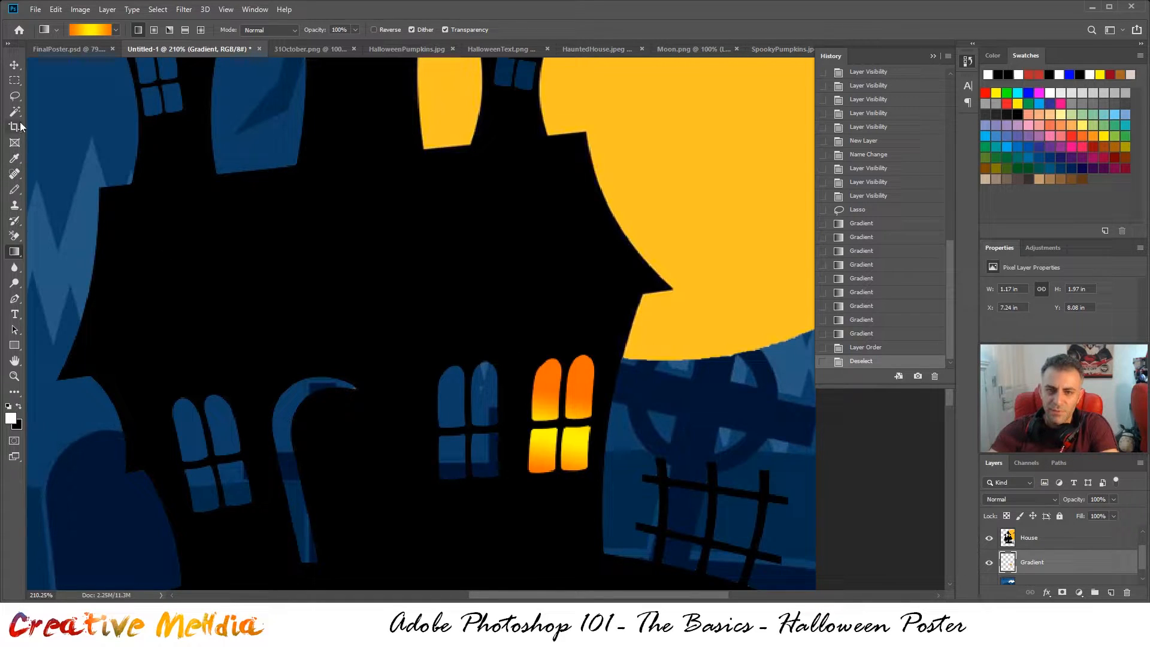
pyautogui.click(15, 96)
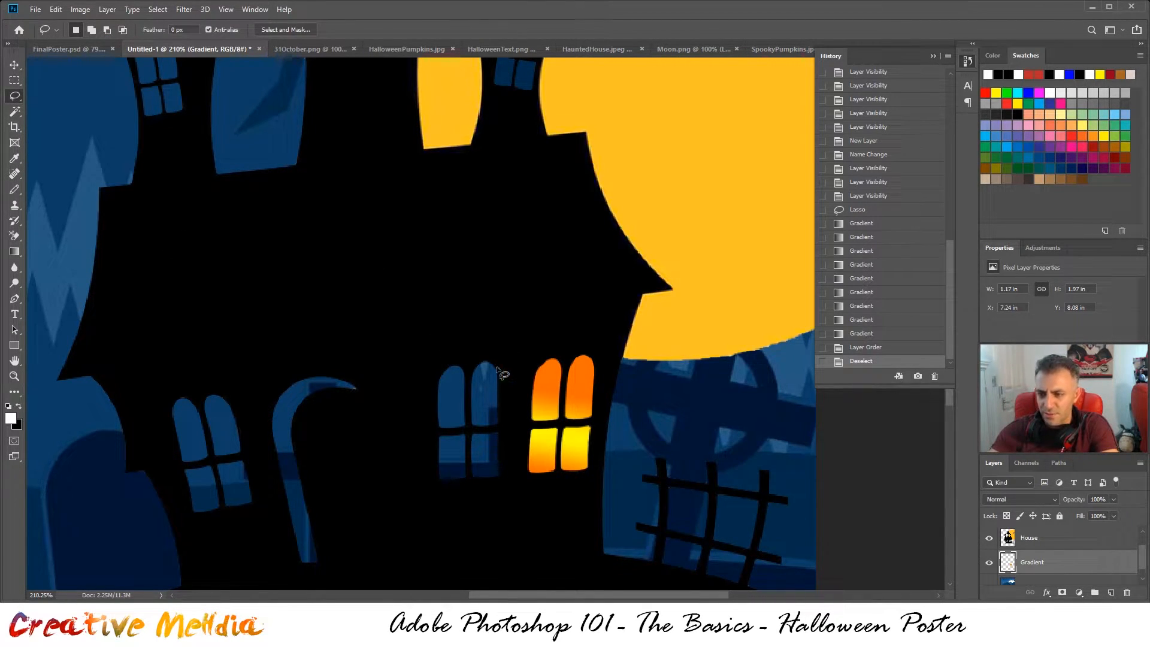
pyautogui.moveTo(509, 368)
pyautogui.mouseDown()
pyautogui.moveTo(497, 338)
pyautogui.moveTo(436, 353)
pyautogui.moveTo(427, 378)
pyautogui.moveTo(416, 460)
pyautogui.moveTo(465, 515)
pyautogui.moveTo(501, 510)
pyautogui.moveTo(521, 405)
pyautogui.moveTo(506, 361)
pyautogui.mouseUp()
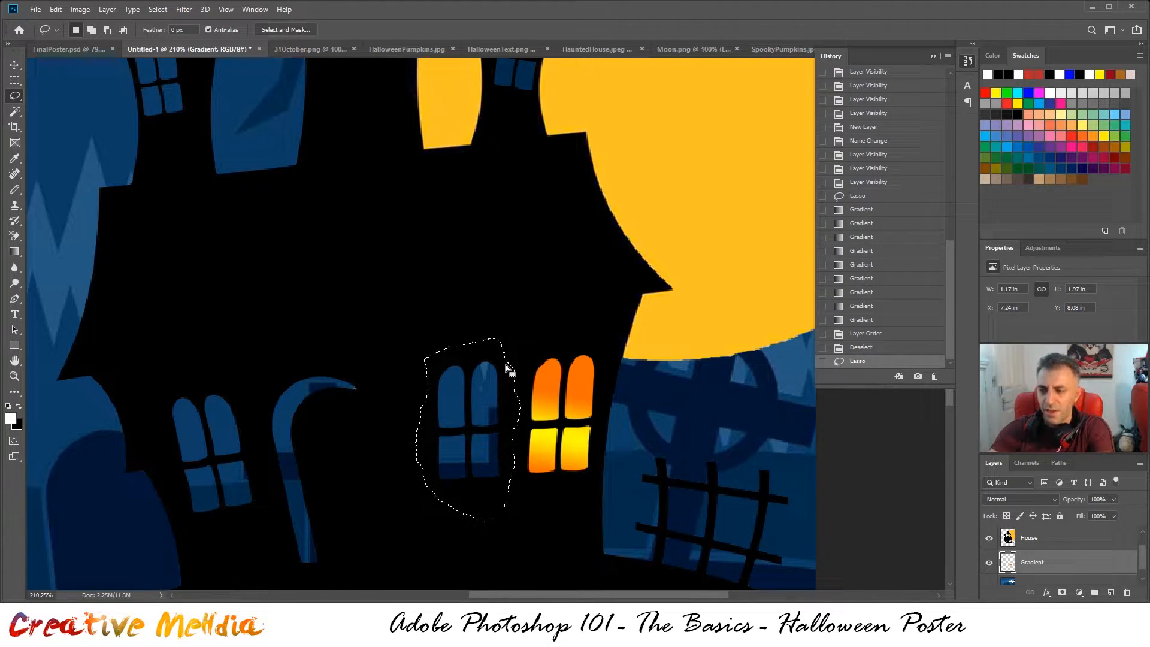
pyautogui.press('g')
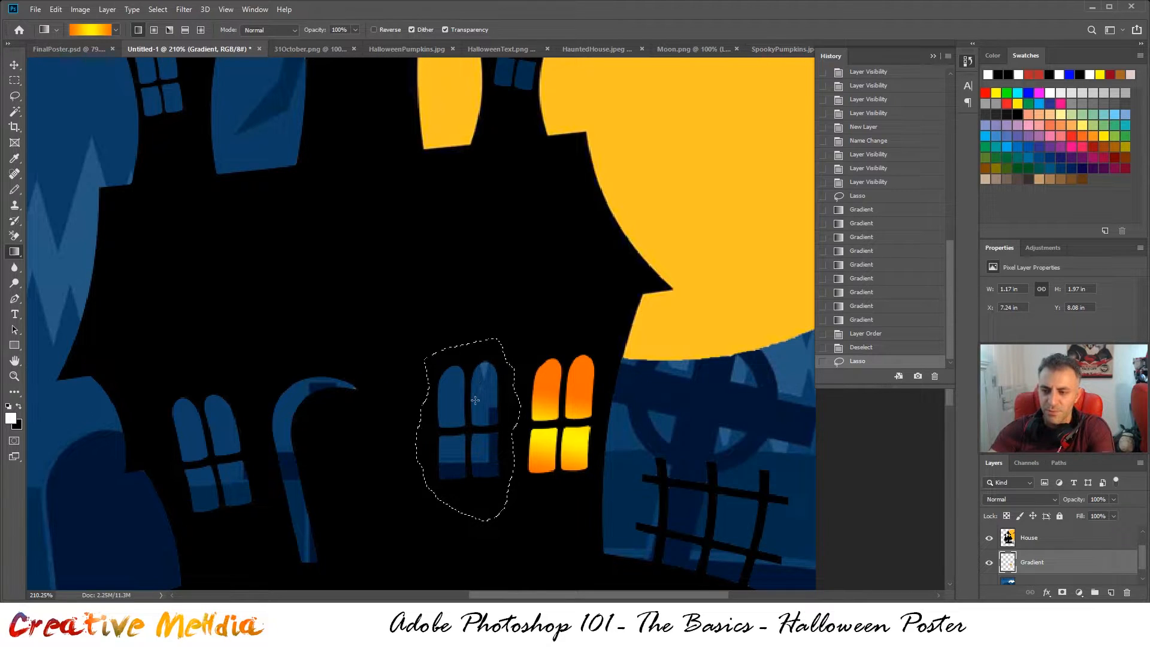
pyautogui.moveTo(473, 418); pyautogui.dragTo(475, 493)
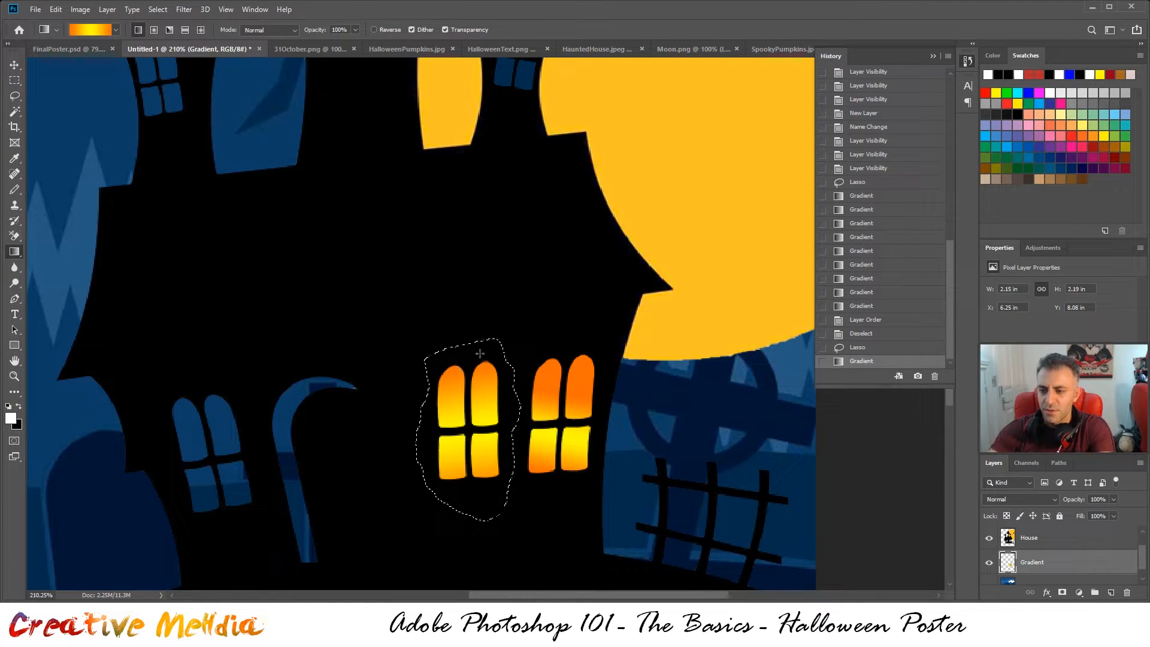
pyautogui.hotkey('ctrl', 'd')
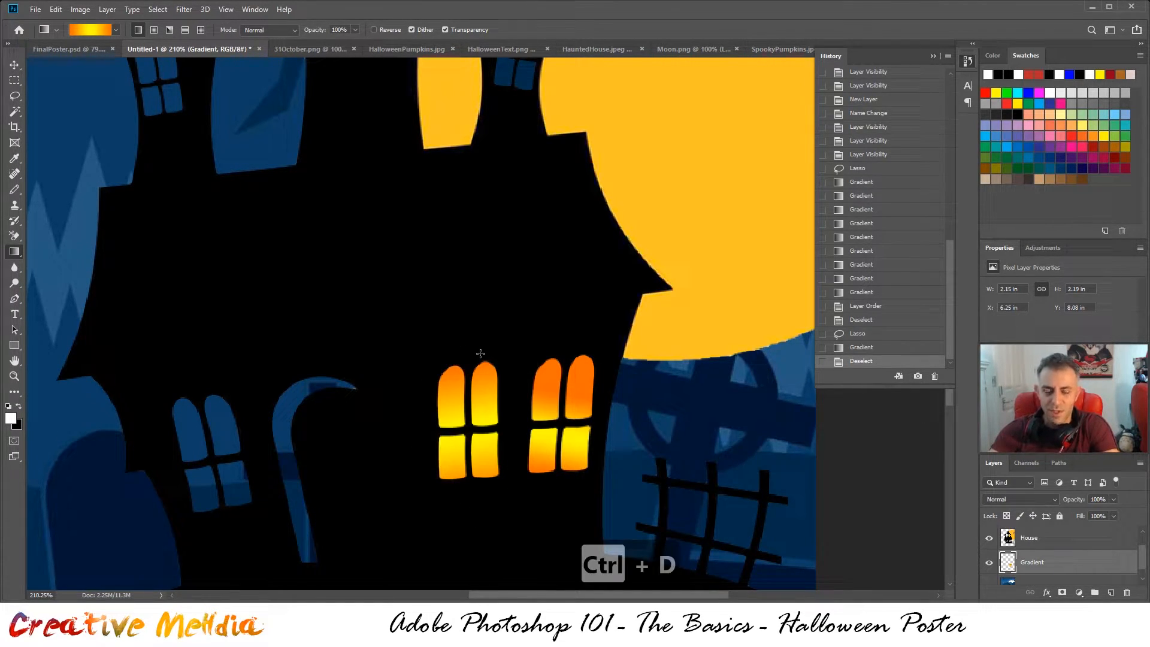
# - Lasso the curved door opening of the house, fill it with a diagonal orange-yellow gradient and deselect
pyautogui.scroll(-3, 348, 412)
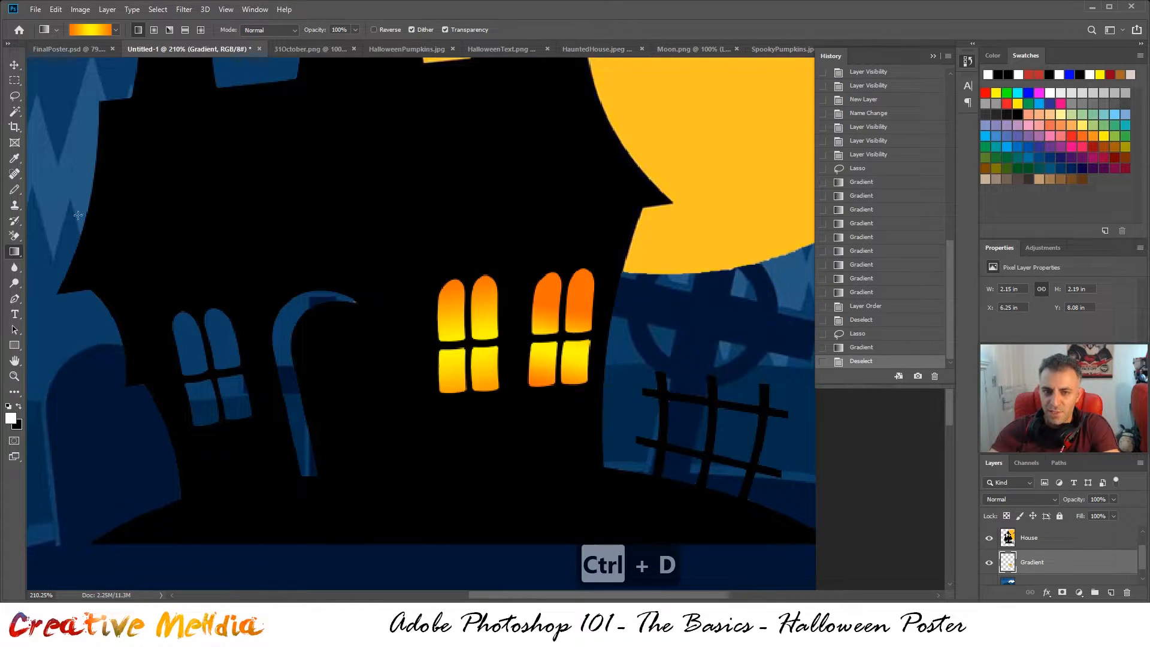
pyautogui.press('l')
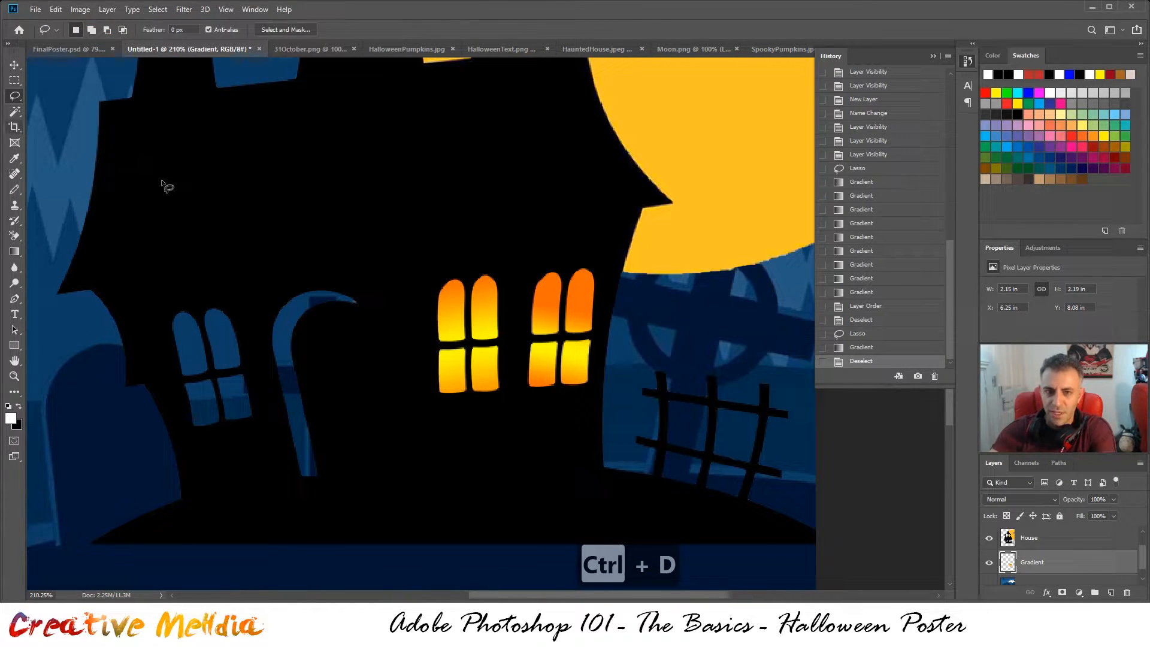
pyautogui.moveTo(376, 327)
pyautogui.mouseDown()
pyautogui.moveTo(367, 242)
pyautogui.moveTo(259, 253)
pyautogui.moveTo(253, 385)
pyautogui.moveTo(278, 460)
pyautogui.moveTo(340, 516)
pyautogui.moveTo(379, 449)
pyautogui.moveTo(378, 328)
pyautogui.mouseUp()
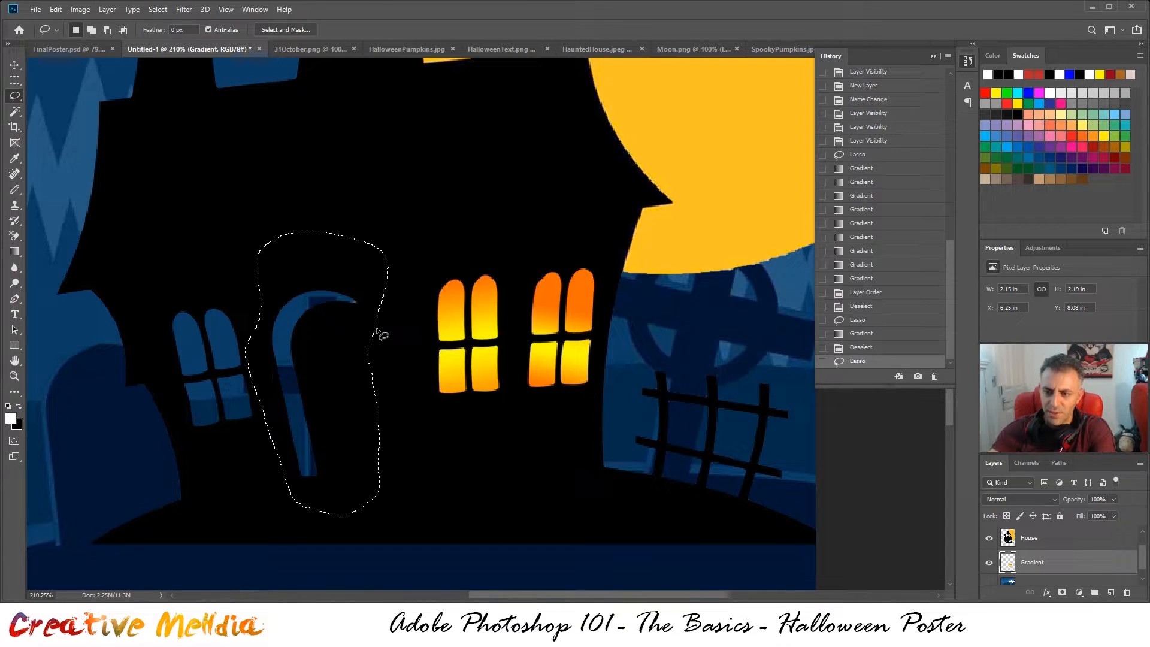
pyautogui.press('g')
pyautogui.moveTo(341, 464); pyautogui.dragTo(278, 277)
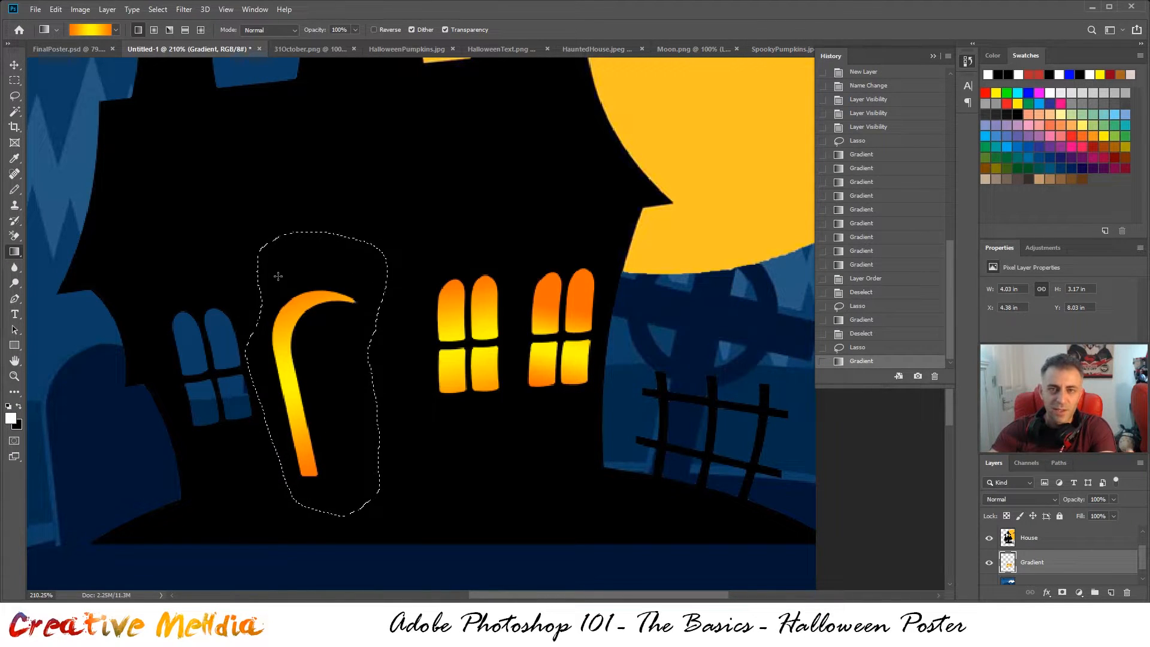
pyautogui.hotkey('ctrl', 'd')
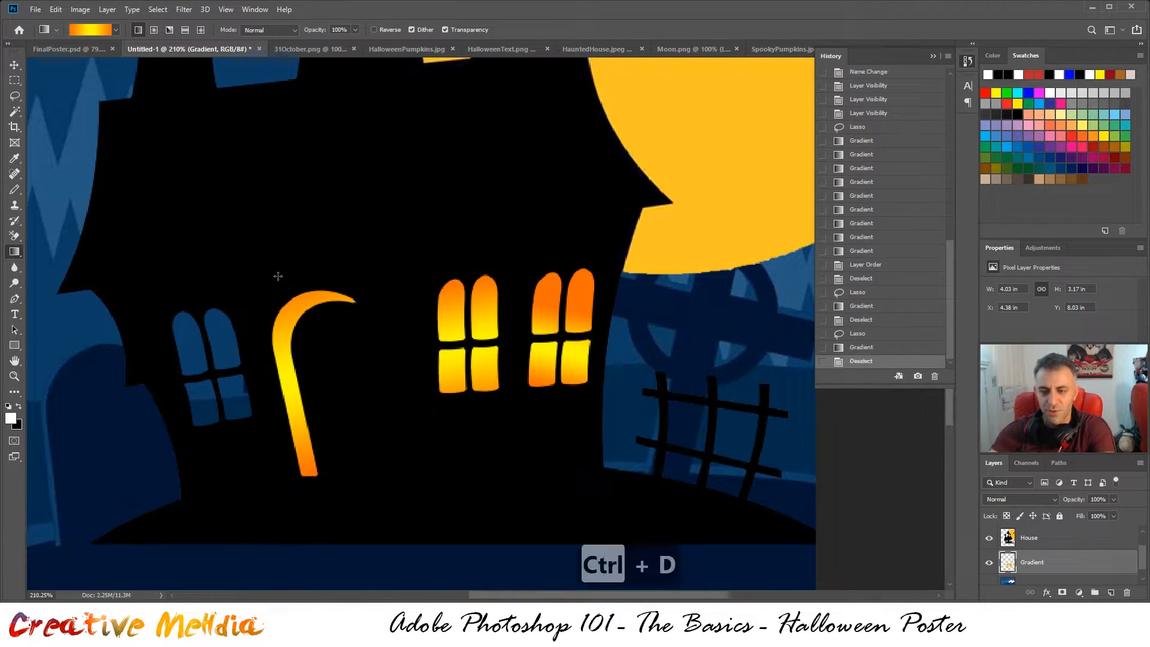
pyautogui.scroll(5, 342, 326)
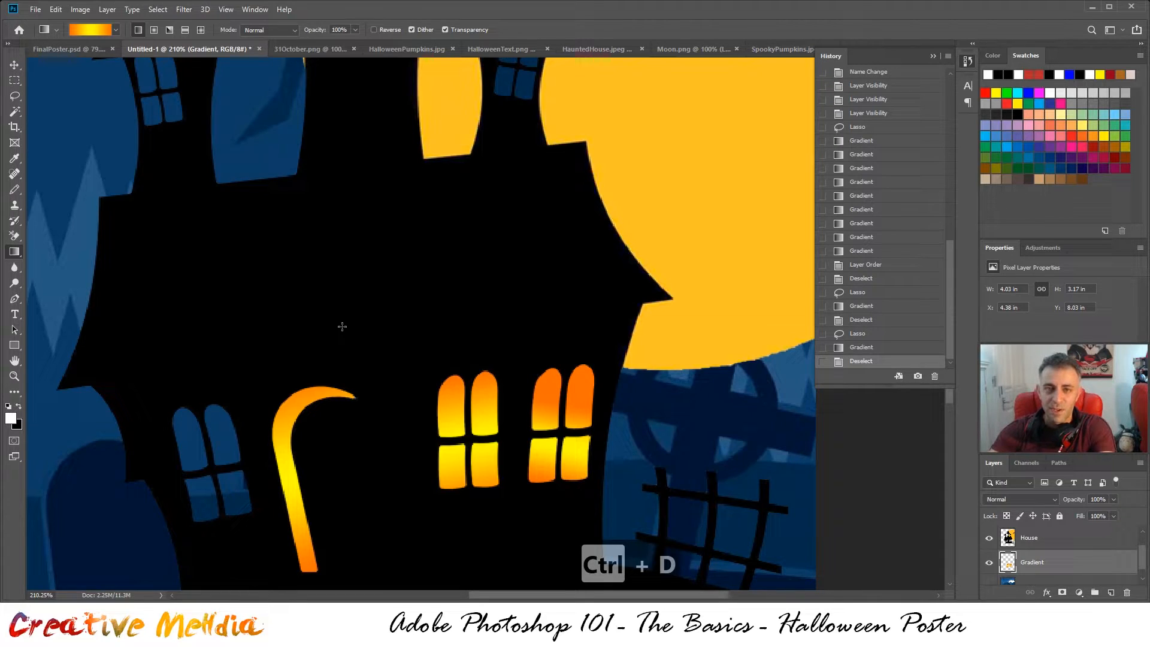
# - Lasso the ground-floor window on the other side of the door, fill it with the orange-yellow gradient and deselect
pyautogui.scroll(-4, 320, 329)
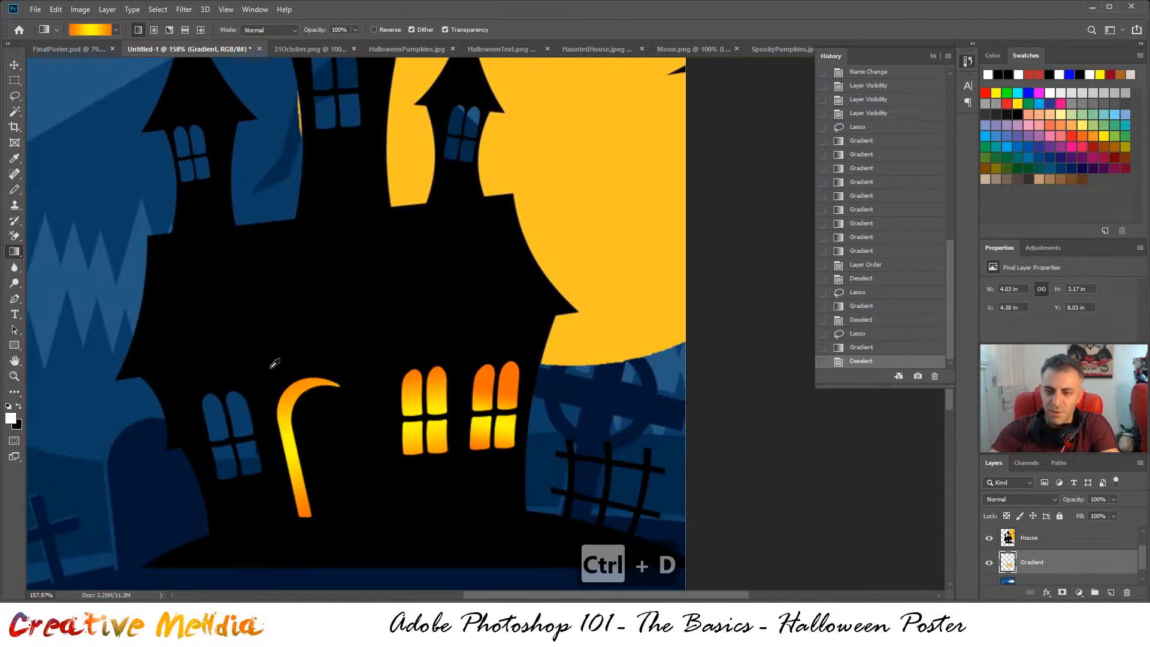
pyautogui.press('l')
pyautogui.moveTo(277, 467)
pyautogui.mouseDown()
pyautogui.moveTo(248, 368)
pyautogui.moveTo(208, 401)
pyautogui.moveTo(222, 465)
pyautogui.moveTo(277, 470)
pyautogui.mouseUp()
pyautogui.press('g')
pyautogui.moveTo(231, 393); pyautogui.dragTo(237, 461)
pyautogui.hotkey('ctrl', 'd')
# - Lasso the window of the small tower in front of the moon, fill it with the orange-yellow gradient and deselect
pyautogui.scroll(3, 338, 213)
pyautogui.scroll(3, 451, 202)
pyautogui.moveTo(452, 202); pyautogui.dragTo(377, 385)
pyautogui.keyDown('alt'); pyautogui.click(377, 386); pyautogui.keyUp('alt')
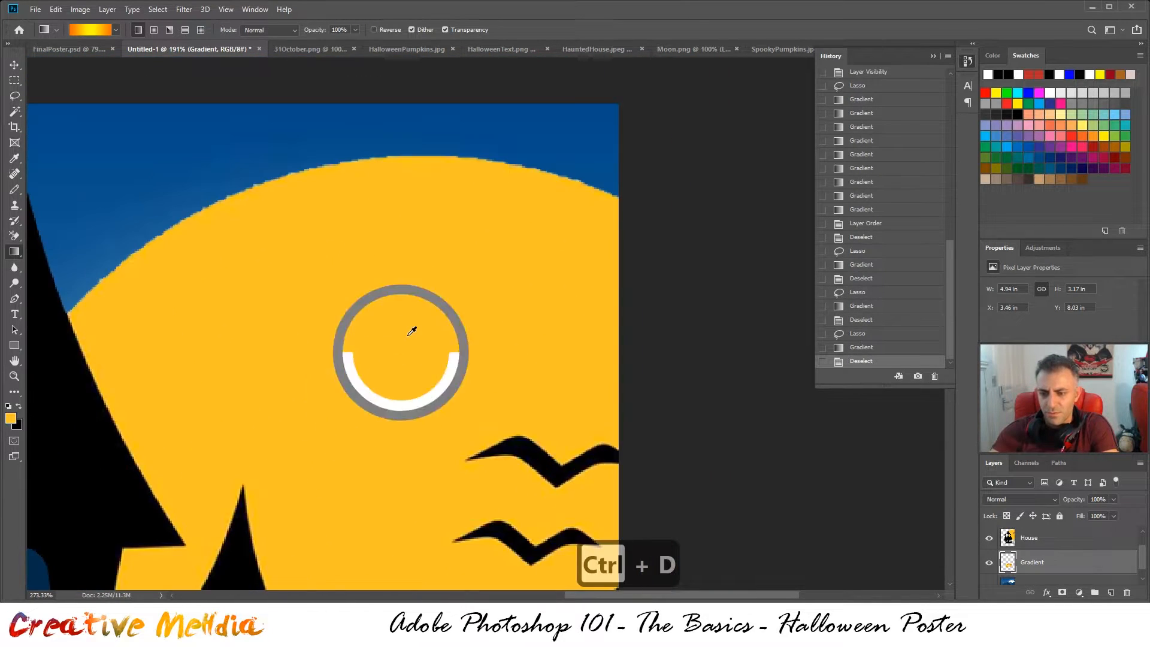
pyautogui.moveTo(336, 419); pyautogui.dragTo(386, 205)
pyautogui.scroll(2, 333, 348)
pyautogui.press('l')
pyautogui.moveTo(400, 408)
pyautogui.mouseDown()
pyautogui.moveTo(312, 383)
pyautogui.moveTo(310, 477)
pyautogui.moveTo(381, 493)
pyautogui.moveTo(399, 409)
pyautogui.mouseUp()
pyautogui.press('g')
pyautogui.moveTo(359, 367); pyautogui.dragTo(351, 487)
pyautogui.hotkey('ctrl', 'd')
# - Lasso the tall central tower's window, fill it with the orange-yellow gradient and deselect
pyautogui.keyDown('alt'); pyautogui.click(324, 362); pyautogui.keyUp('alt')
pyautogui.moveTo(163, 328)
pyautogui.mouseDown()
pyautogui.moveTo(385, 282)
pyautogui.moveTo(233, 204)
pyautogui.moveTo(334, 412)
pyautogui.moveTo(385, 277)
pyautogui.mouseUp()
pyautogui.press('l')
pyautogui.press('g')
pyautogui.moveTo(338, 335)
pyautogui.mouseDown()
pyautogui.moveTo(325, 262)
pyautogui.moveTo(702, 195)
pyautogui.mouseUp()
pyautogui.hotkey('ctrl', 'd')
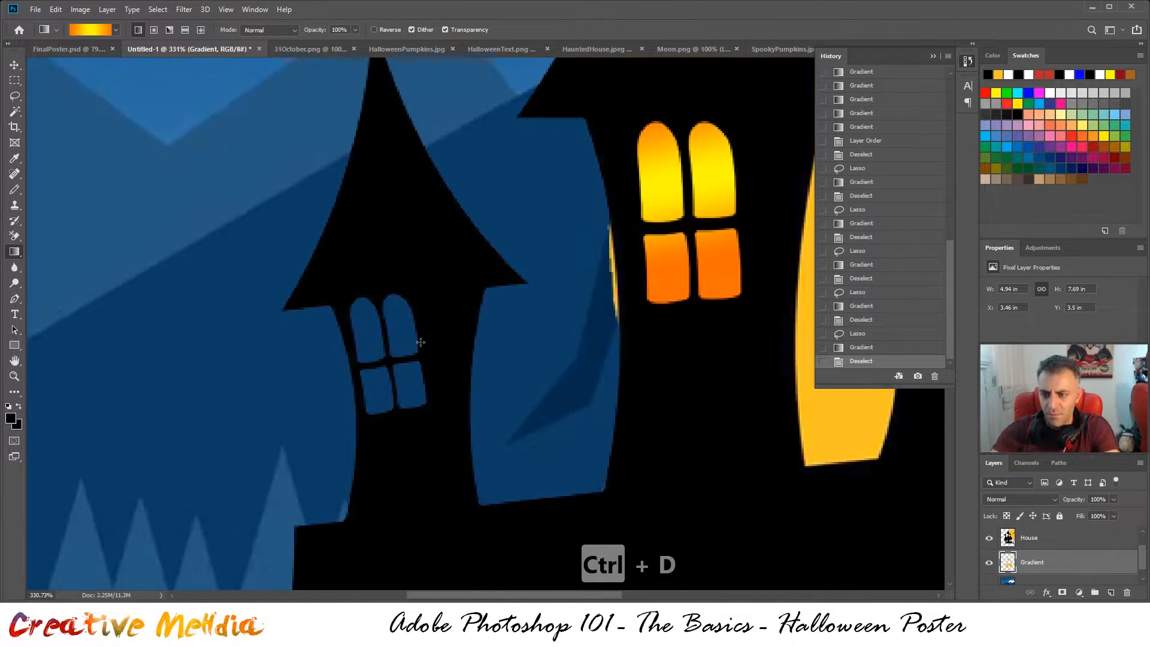
# - Lasso the window of the remaining unlit small tower, fill it with the orange-yellow gradient and deselect
pyautogui.press('l')
pyautogui.moveTo(440, 336)
pyautogui.mouseDown()
pyautogui.moveTo(378, 266)
pyautogui.moveTo(347, 314)
pyautogui.moveTo(359, 414)
pyautogui.moveTo(445, 361)
pyautogui.mouseUp()
pyautogui.press('g')
pyautogui.moveTo(401, 420); pyautogui.dragTo(385, 288)
pyautogui.hotkey('ctrl', 'd')
# - Show the FG layer and hide the House and Gradient layers
pyautogui.scroll(-7, 619, 401)
pyautogui.scroll(2, 563, 437)
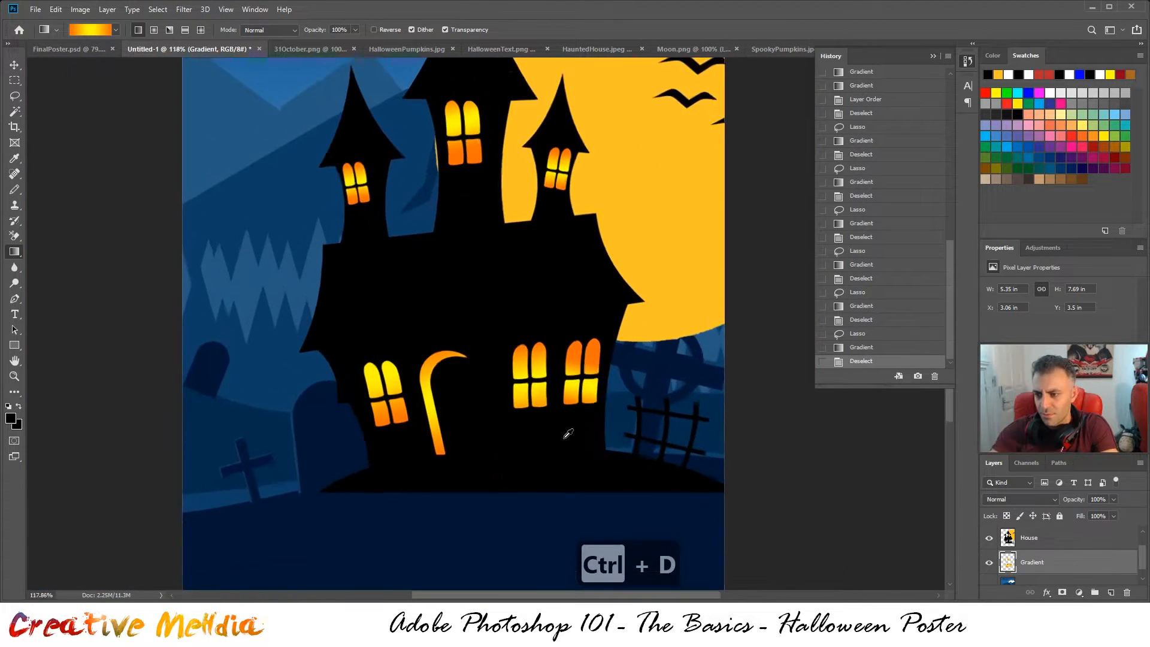
pyautogui.scroll(-1, 566, 435)
pyautogui.scroll(2, 533, 307)
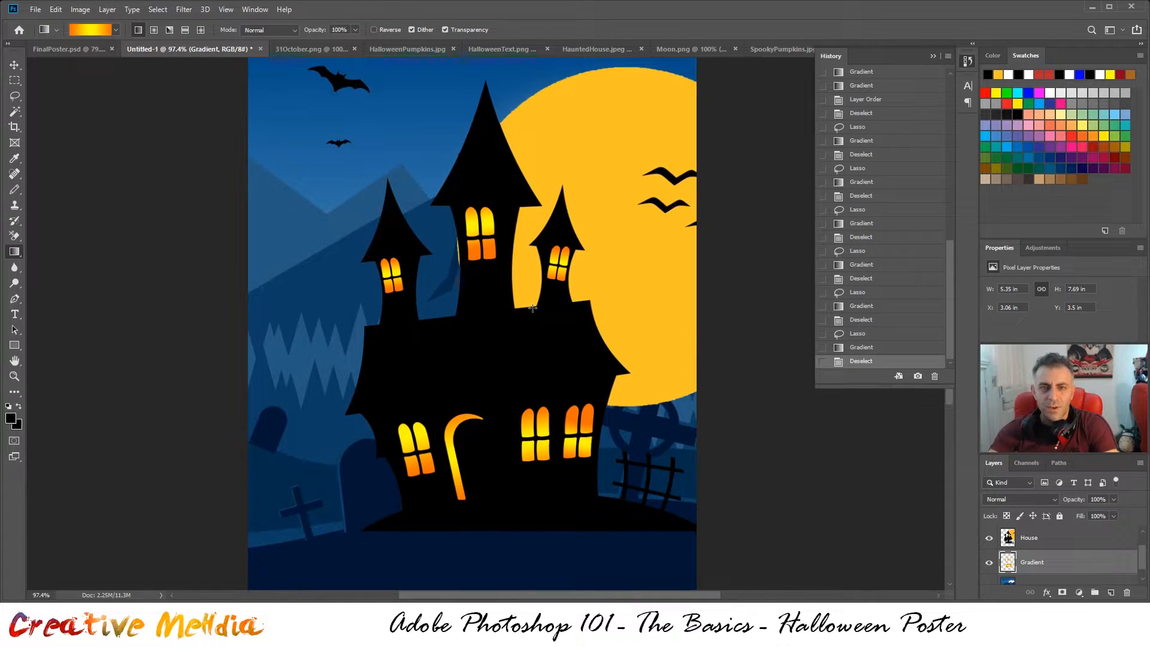
pyautogui.scroll(1, 994, 547)
pyautogui.click(991, 538)
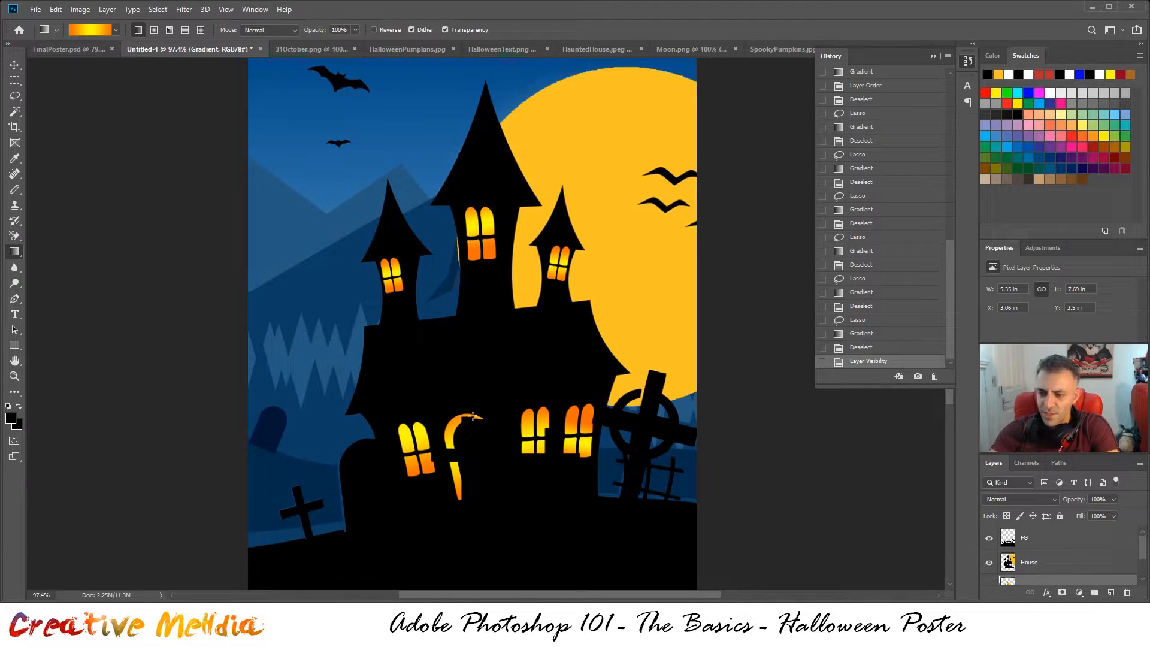
pyautogui.click(990, 563)
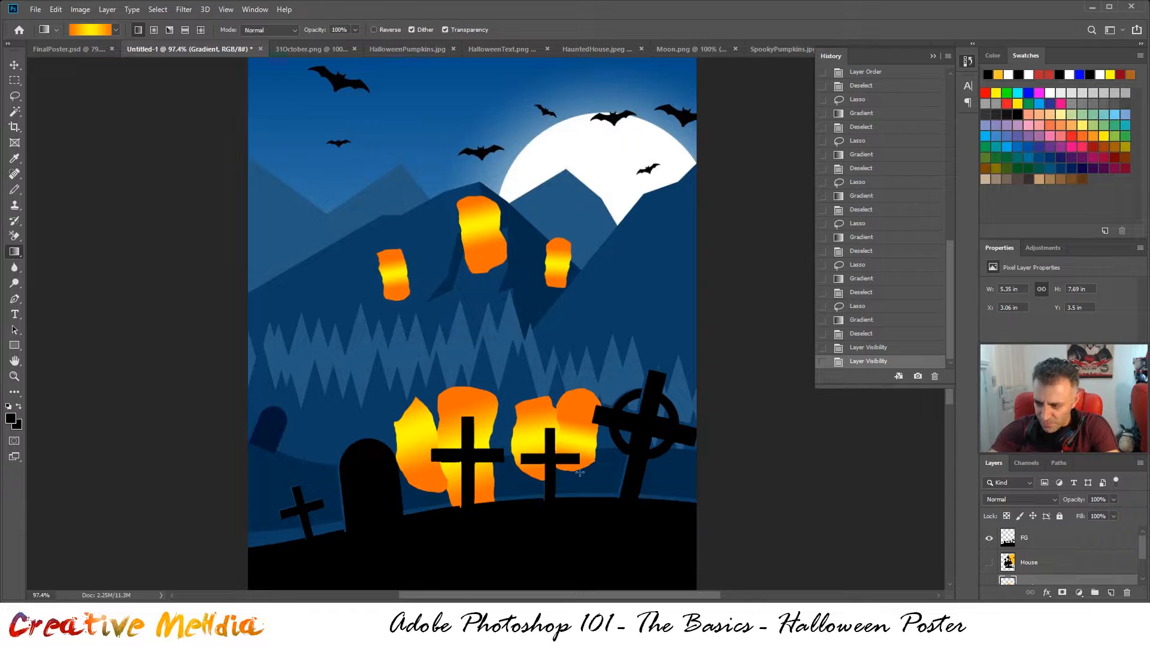
pyautogui.scroll(-1, 1037, 569)
pyautogui.click(988, 564)
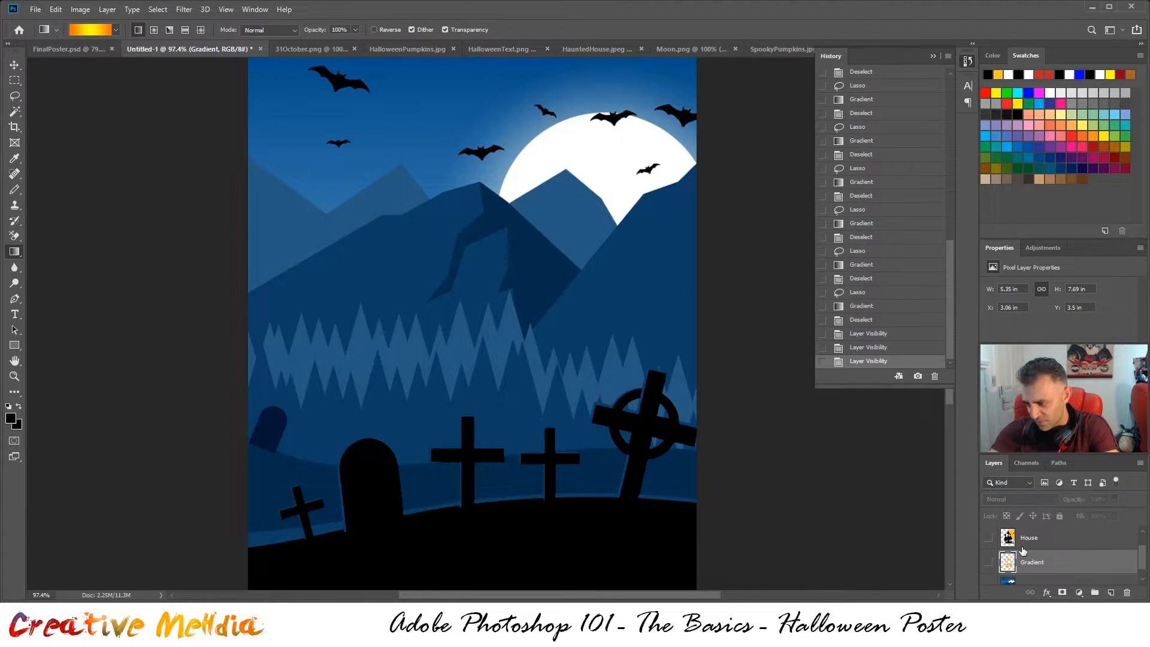
pyautogui.scroll(1, 1019, 563)
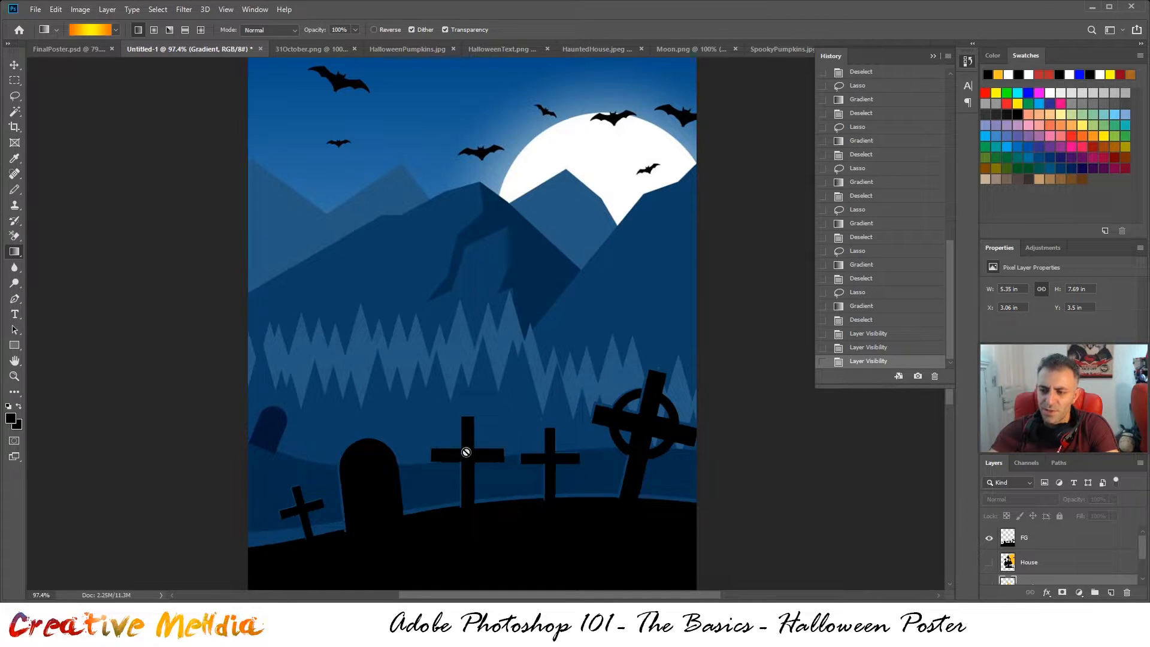
# - Outline the two upright crosses with the Polygonal Lasso, following the hill's edge at their bases, and close the selection
pyautogui.keyDown('alt'); pyautogui.scroll(3, 579, 483); pyautogui.keyUp('alt')
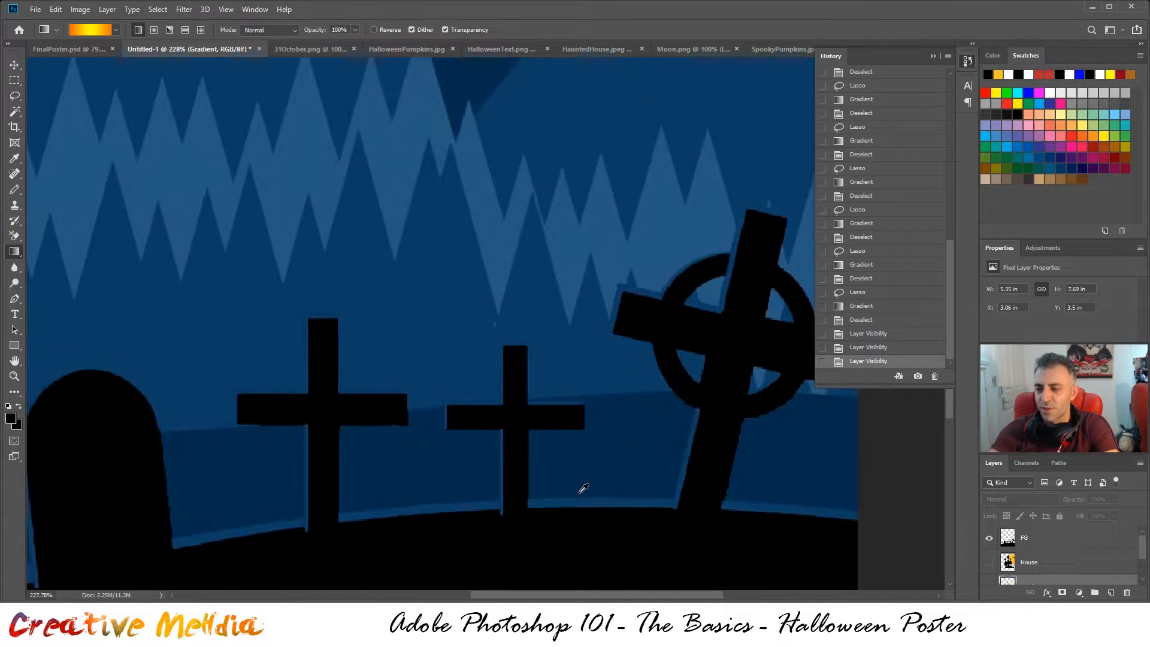
pyautogui.scroll(-2, 539, 437)
pyautogui.click(15, 96)
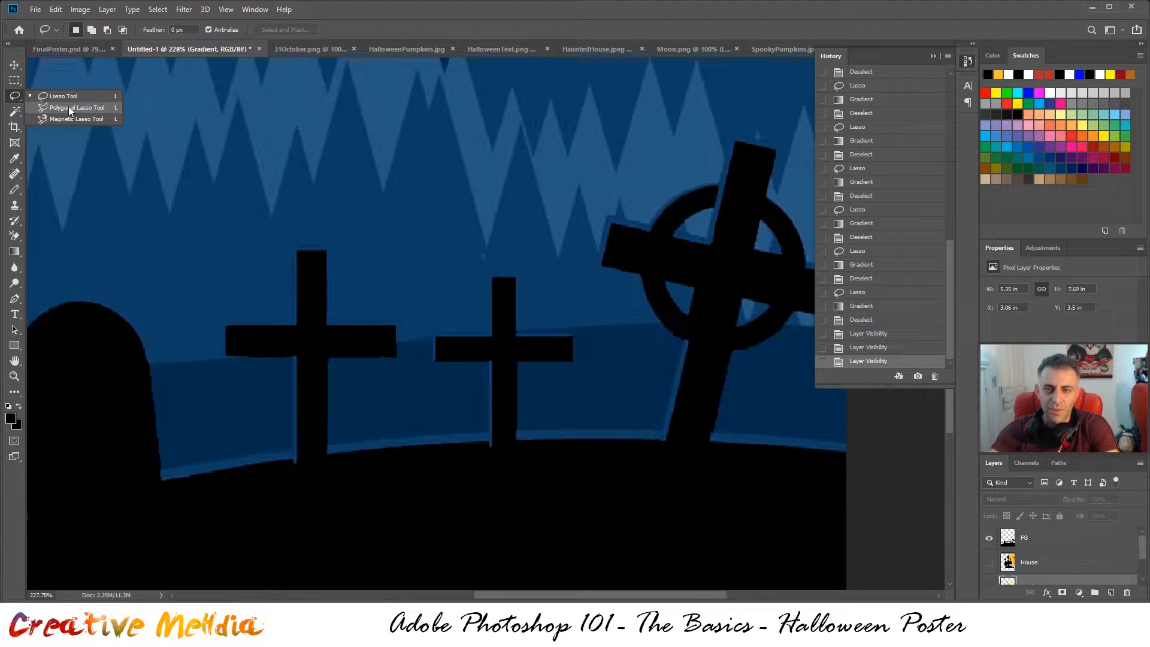
pyautogui.click(70, 108)
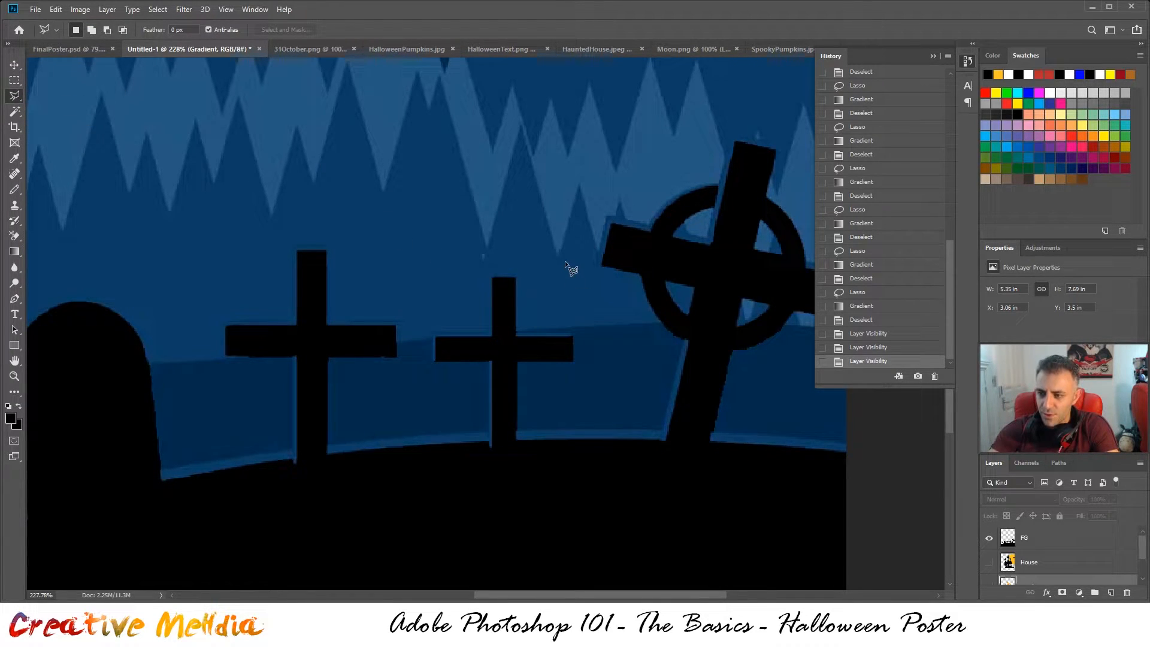
pyautogui.click(608, 330)
pyautogui.click(618, 376)
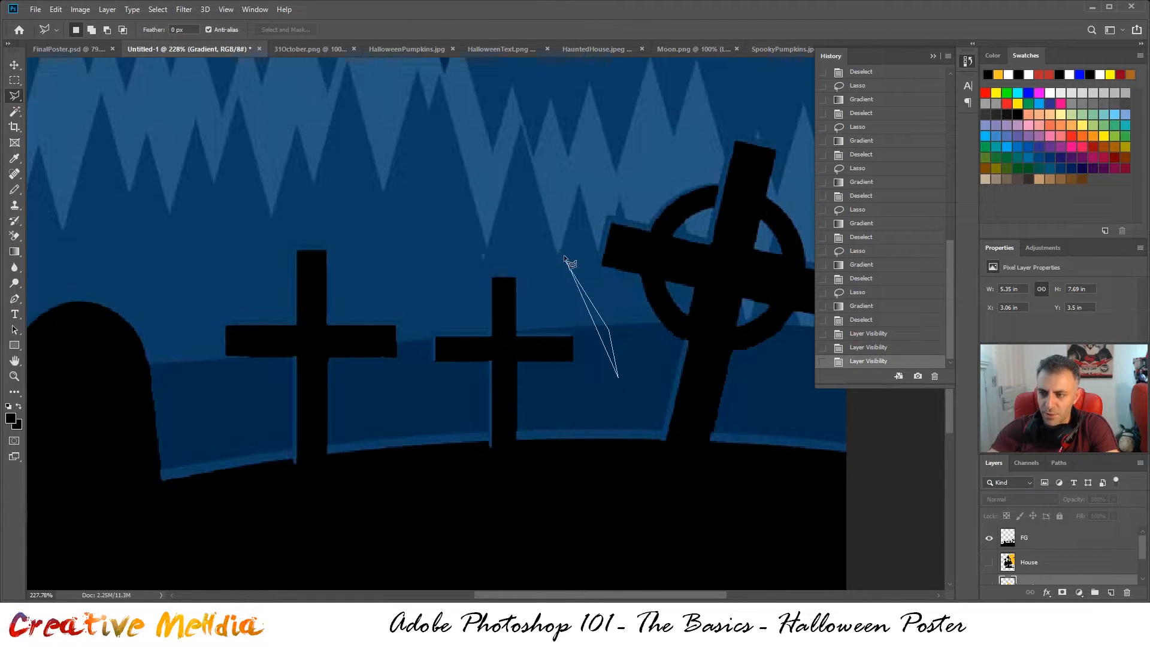
pyautogui.click(625, 429)
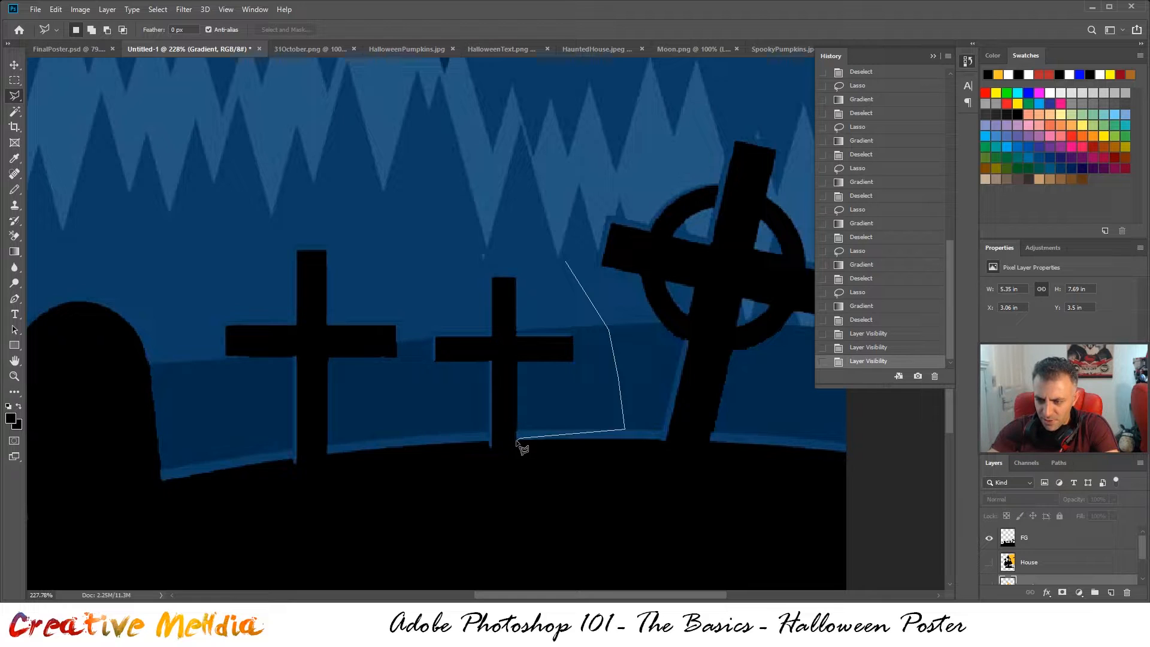
pyautogui.click(490, 442)
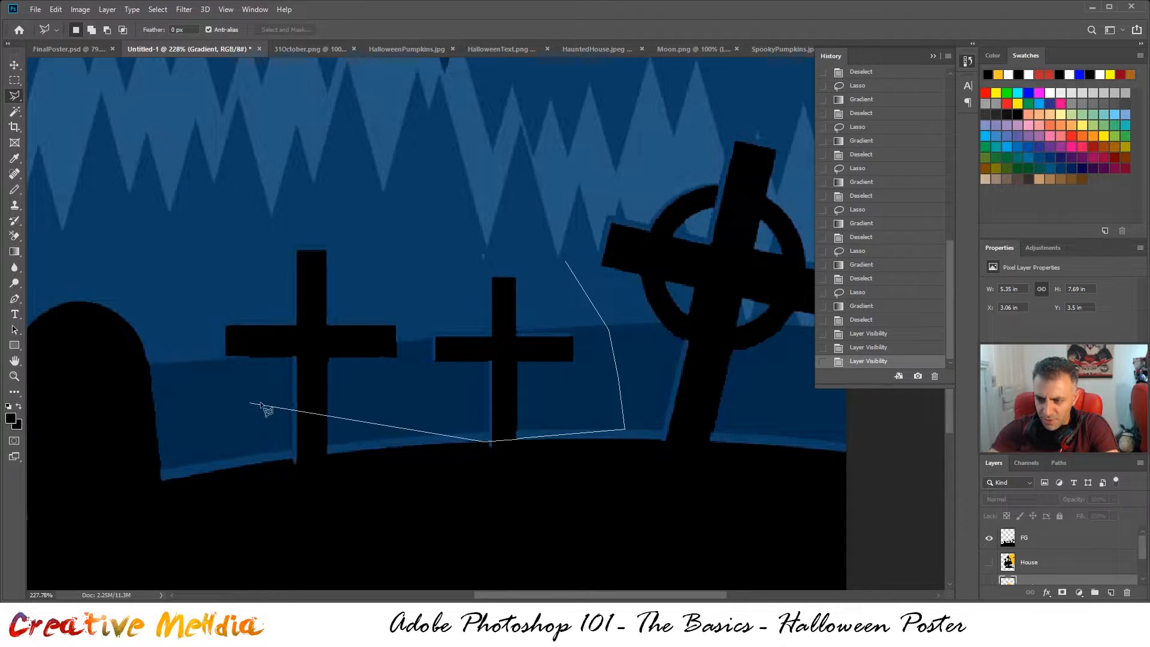
pyautogui.click(337, 445)
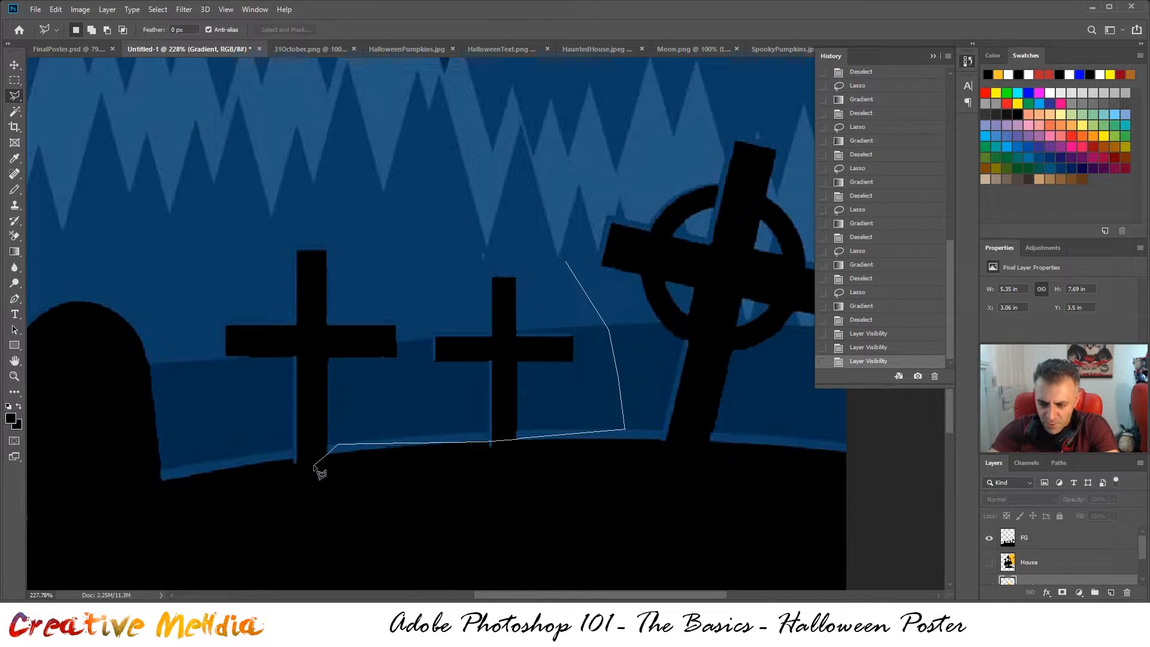
pyautogui.click(328, 453)
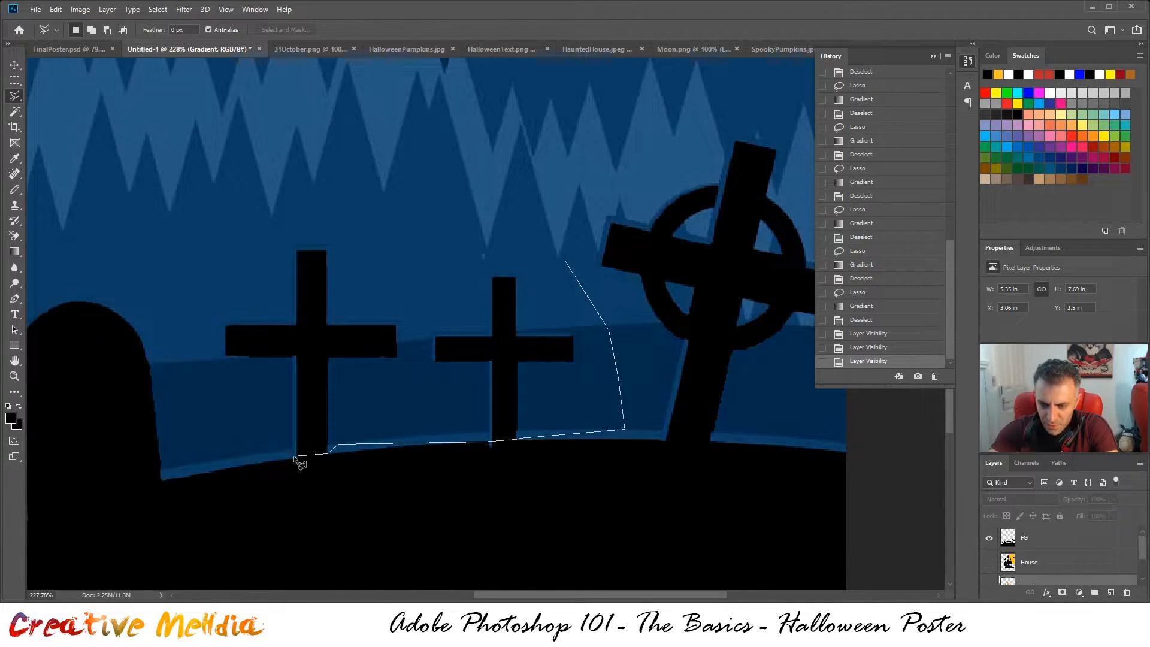
pyautogui.click(294, 460)
pyautogui.click(217, 404)
pyautogui.click(161, 271)
pyautogui.click(255, 208)
pyautogui.click(353, 178)
pyautogui.click(447, 195)
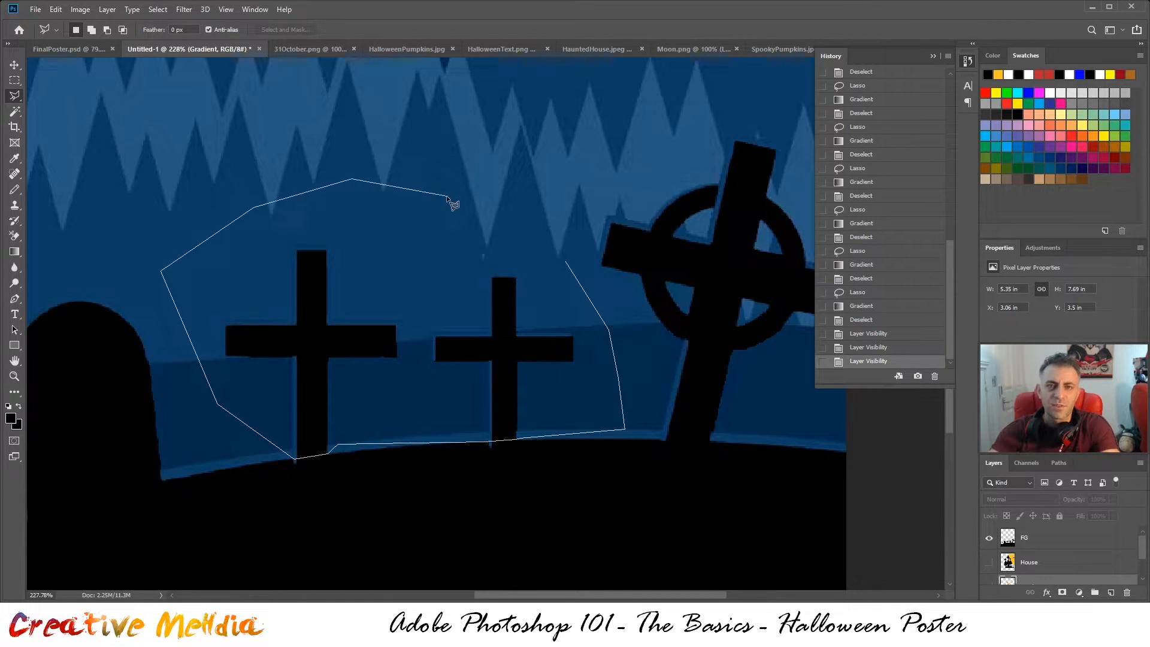
pyautogui.click(567, 261)
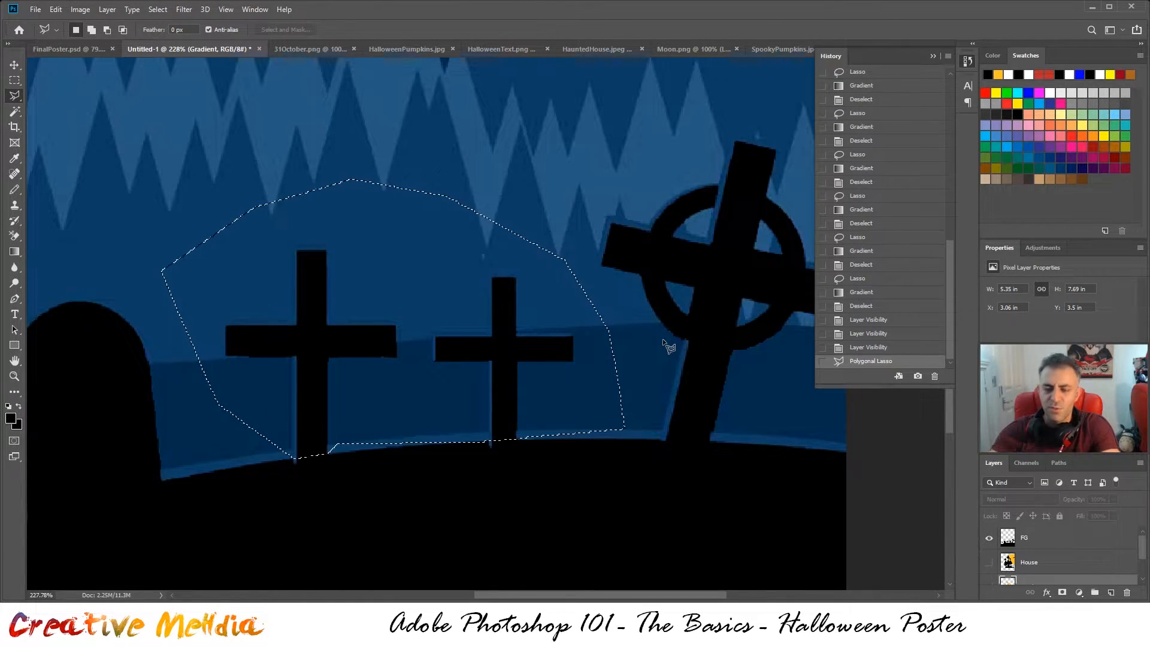
# - Make FG the active layer and delete the two selected crosses from it
pyautogui.scroll(3, 501, 456)
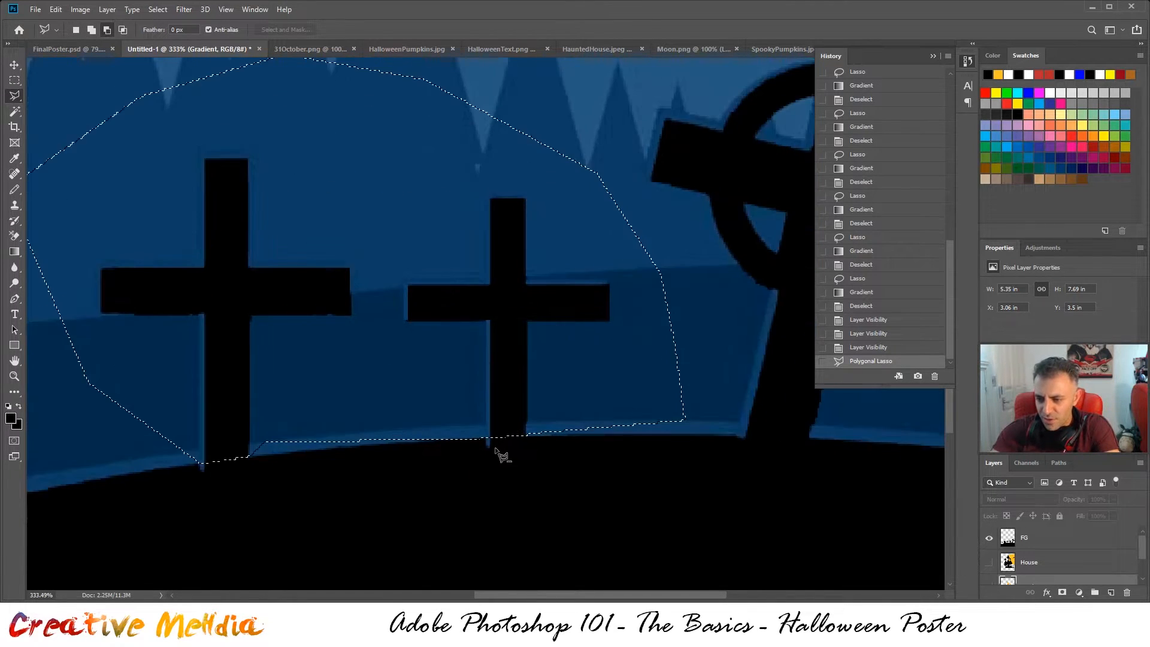
pyautogui.scroll(-4, 419, 408)
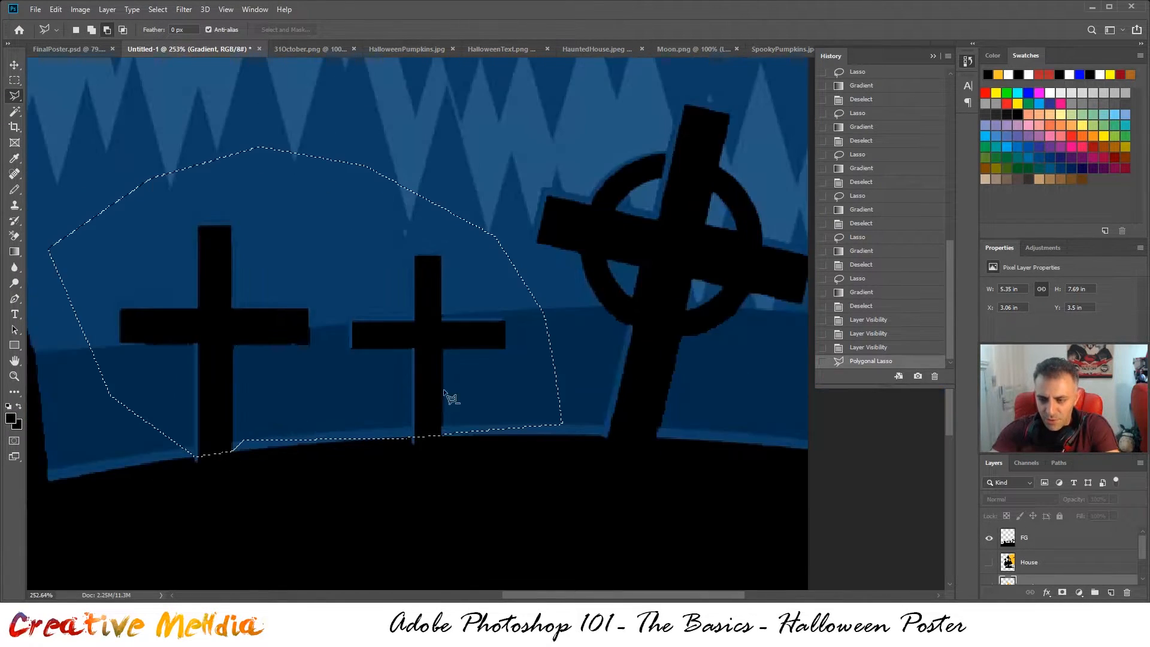
pyautogui.click(1055, 540)
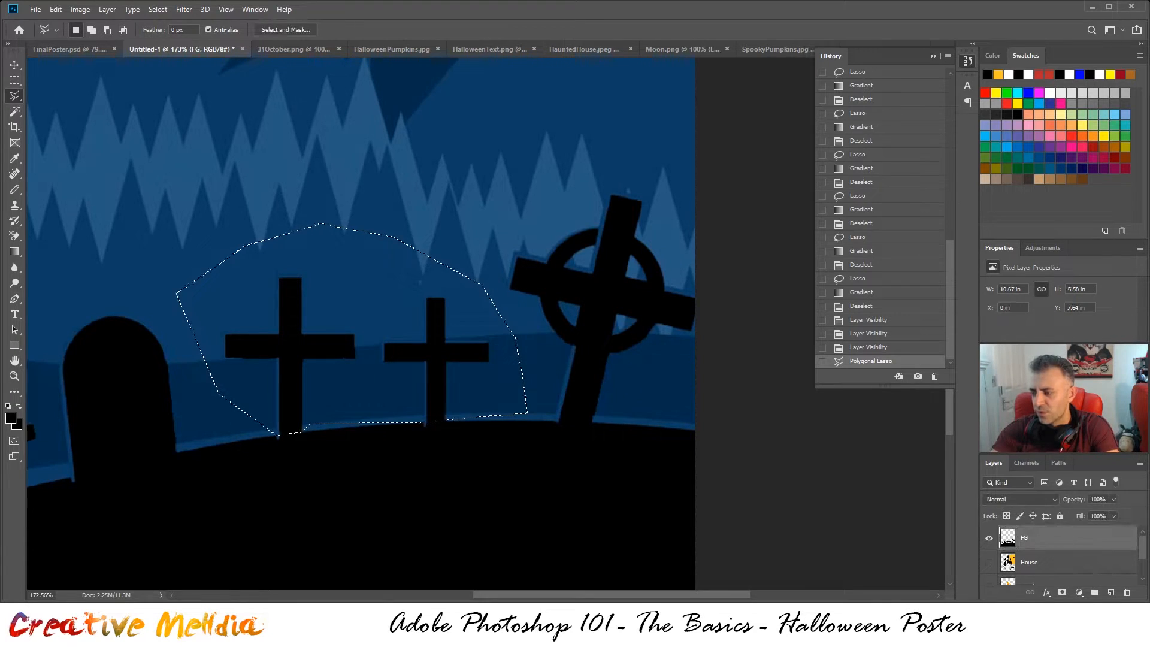
pyautogui.press('Delete')
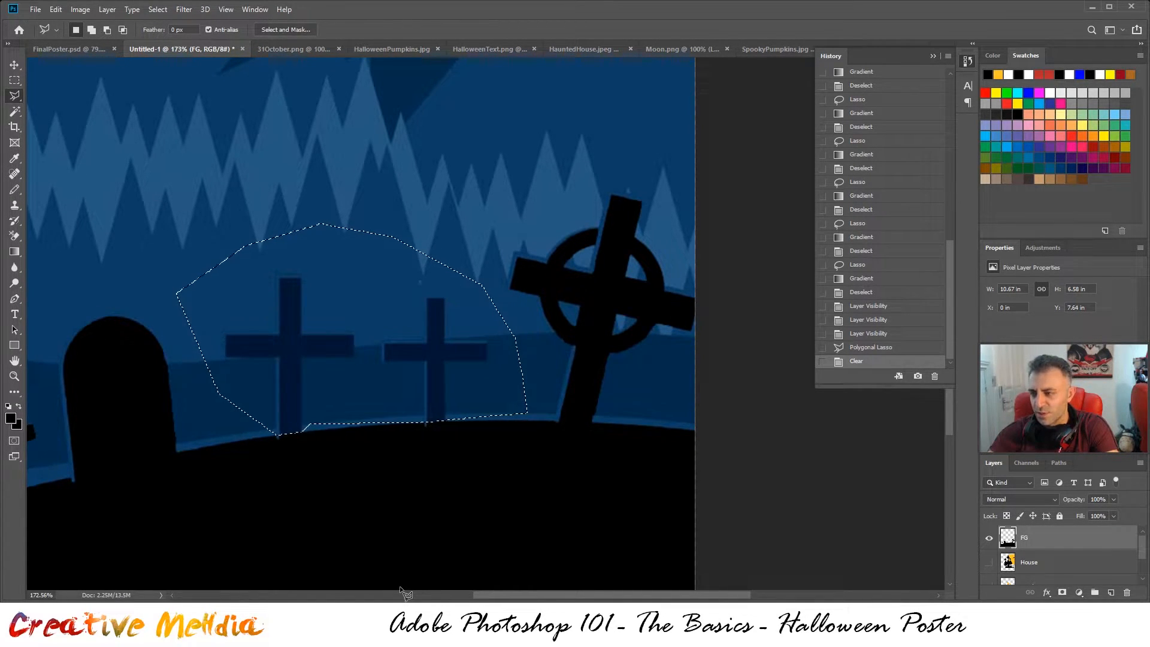
# - Clear the current selection and make the House and Gradient layers visible
pyautogui.hotkey('ctrl', 'd')
pyautogui.scroll(-3, 504, 416)
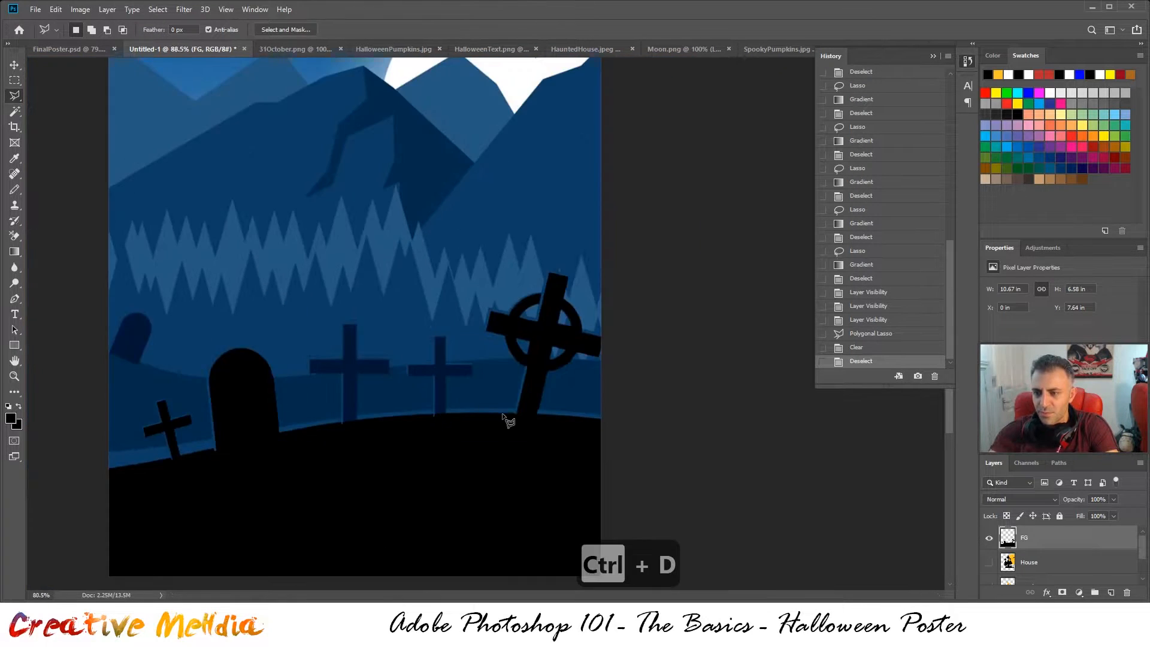
pyautogui.scroll(-1, 502, 413)
pyautogui.click(986, 566)
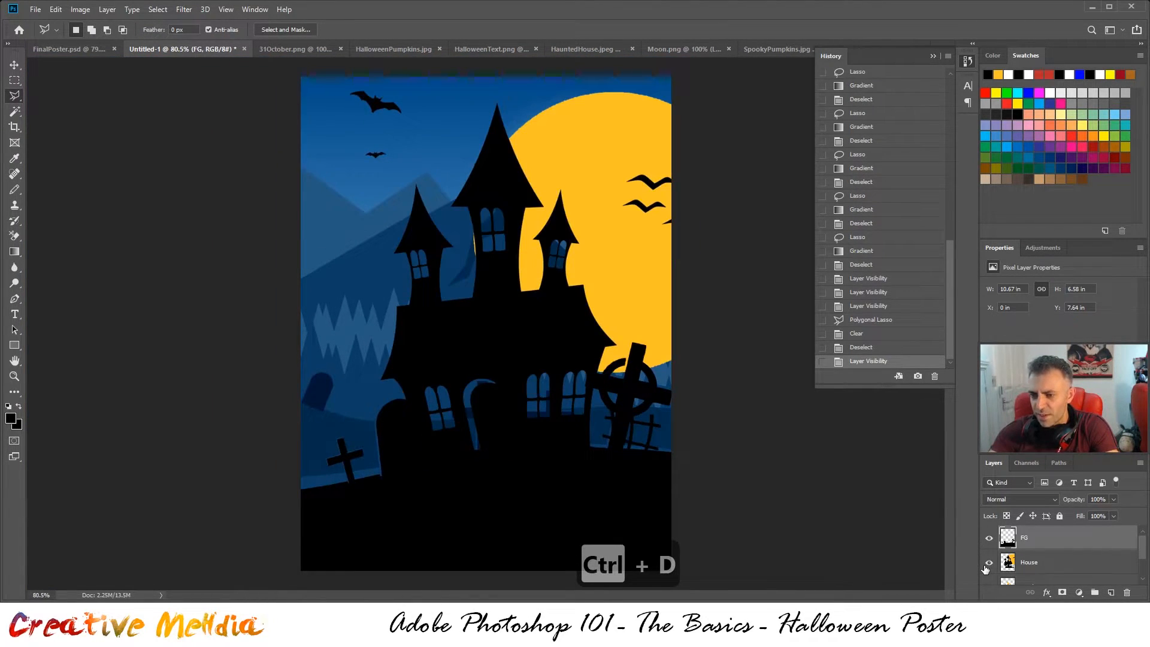
pyautogui.scroll(-2, 1010, 557)
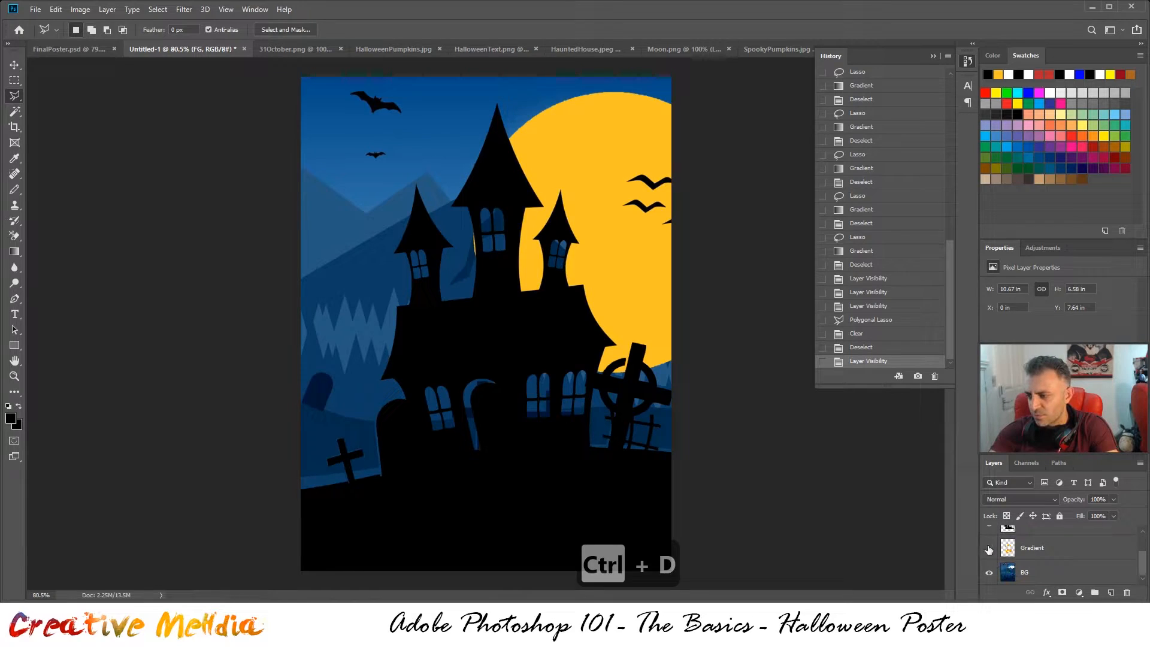
pyautogui.click(989, 549)
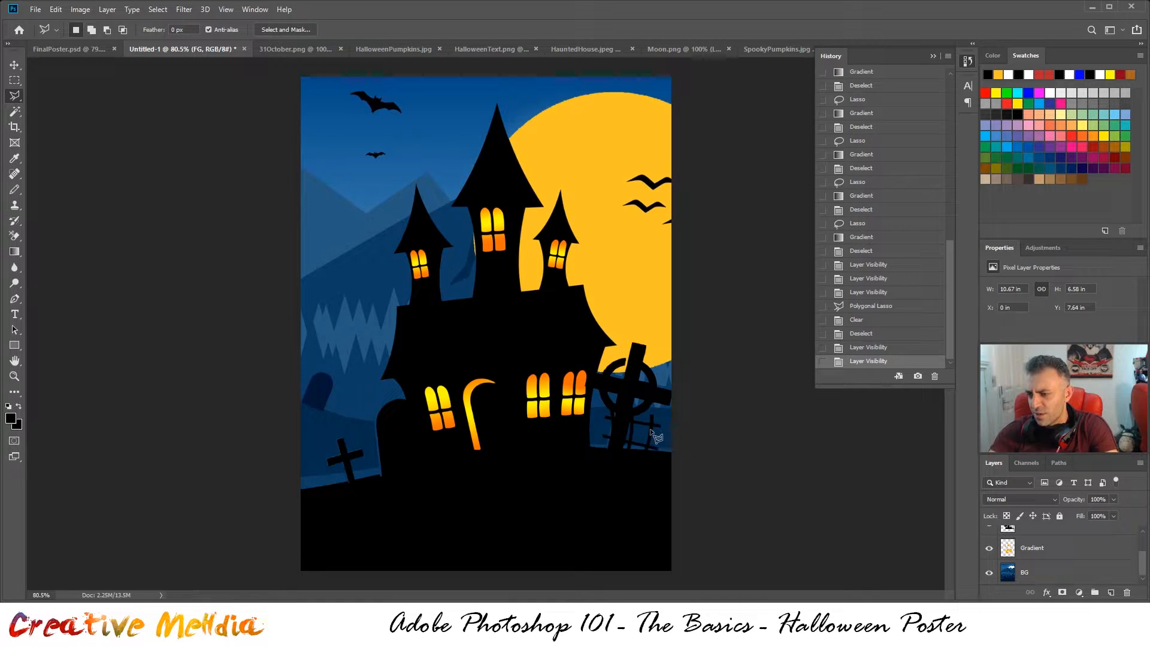
# - Hide the FG layer to expose the fence beside the house
pyautogui.scroll(3, 1053, 553)
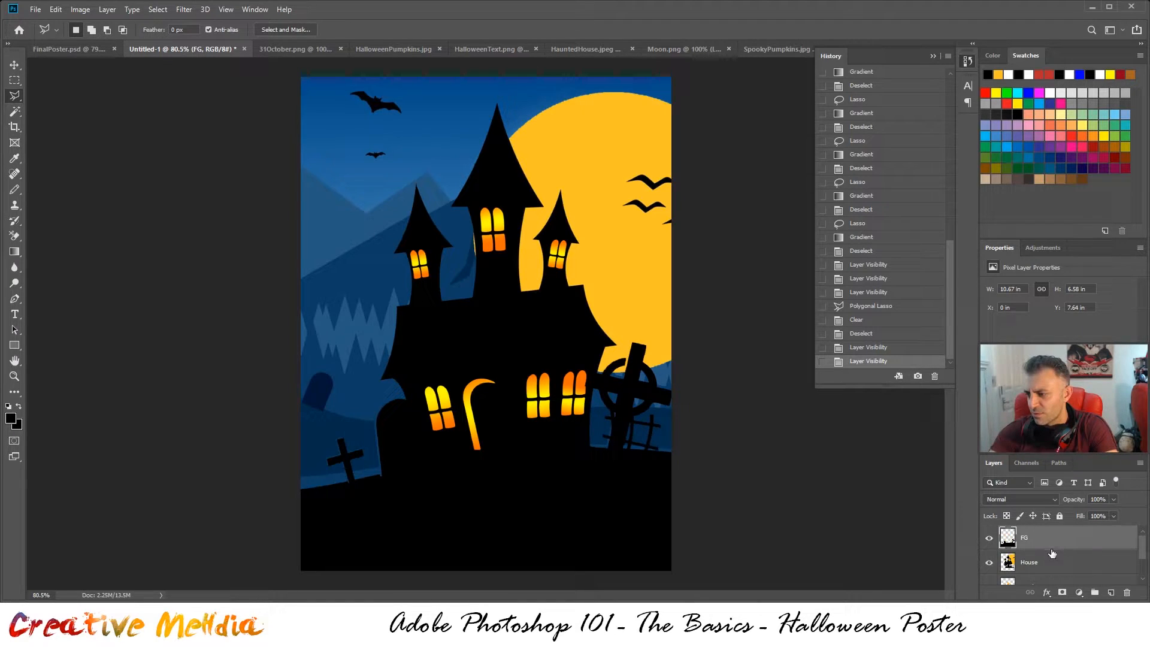
pyautogui.click(988, 539)
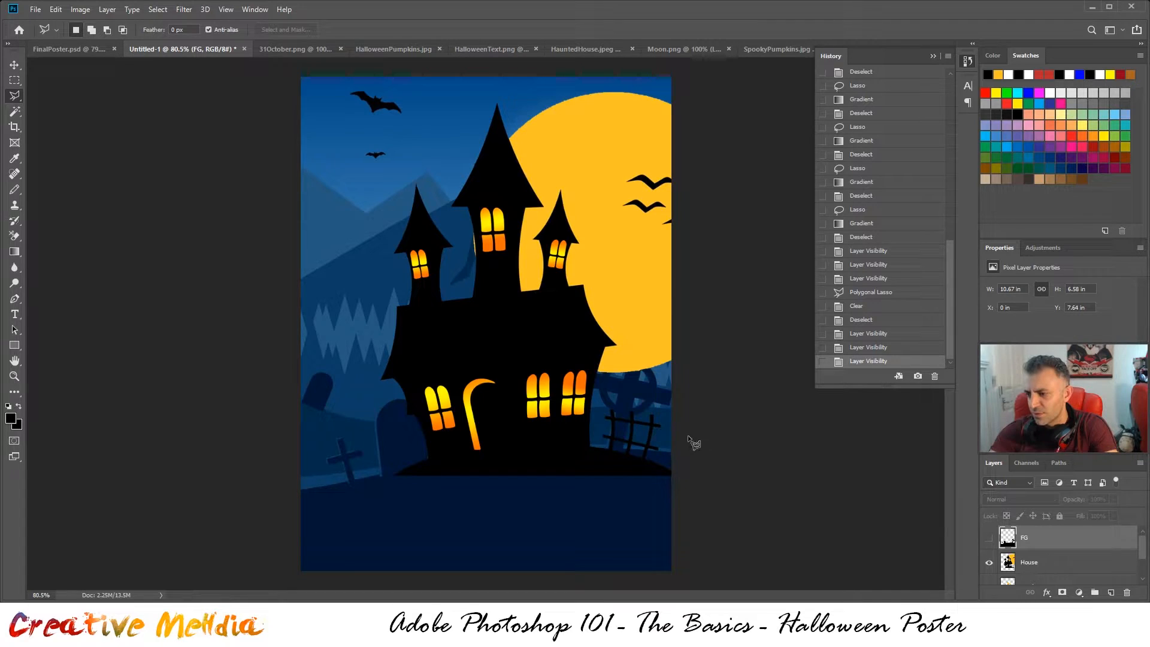
pyautogui.scroll(6, 654, 458)
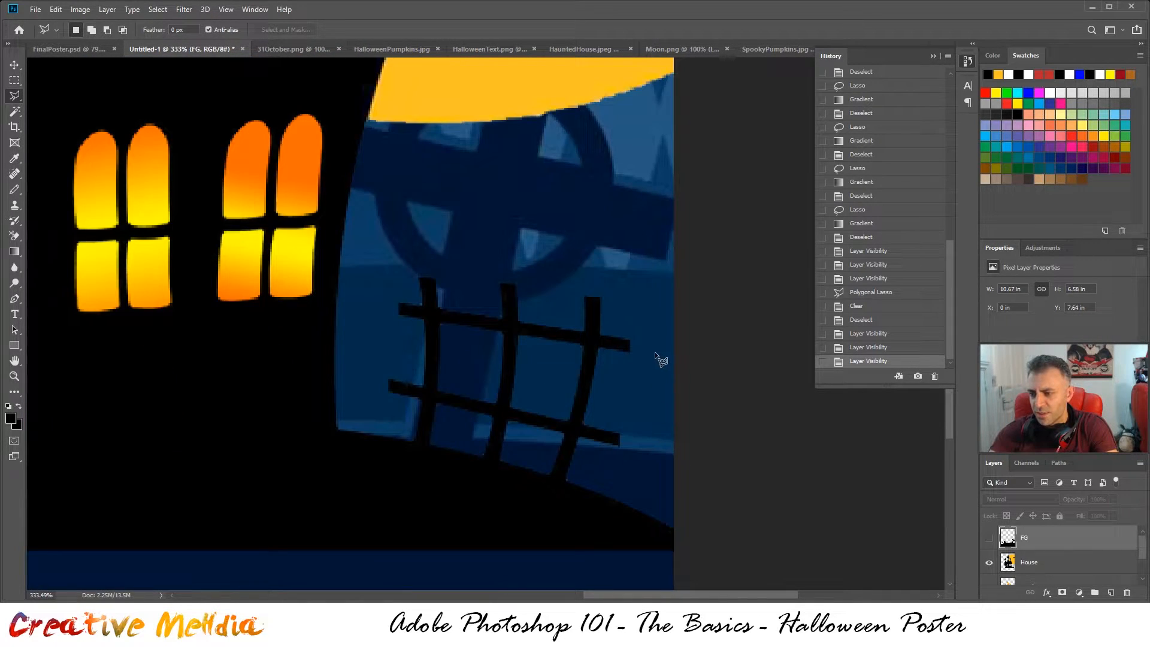
pyautogui.click(581, 242)
pyautogui.click(649, 326)
pyautogui.click(661, 443)
pyautogui.click(641, 505)
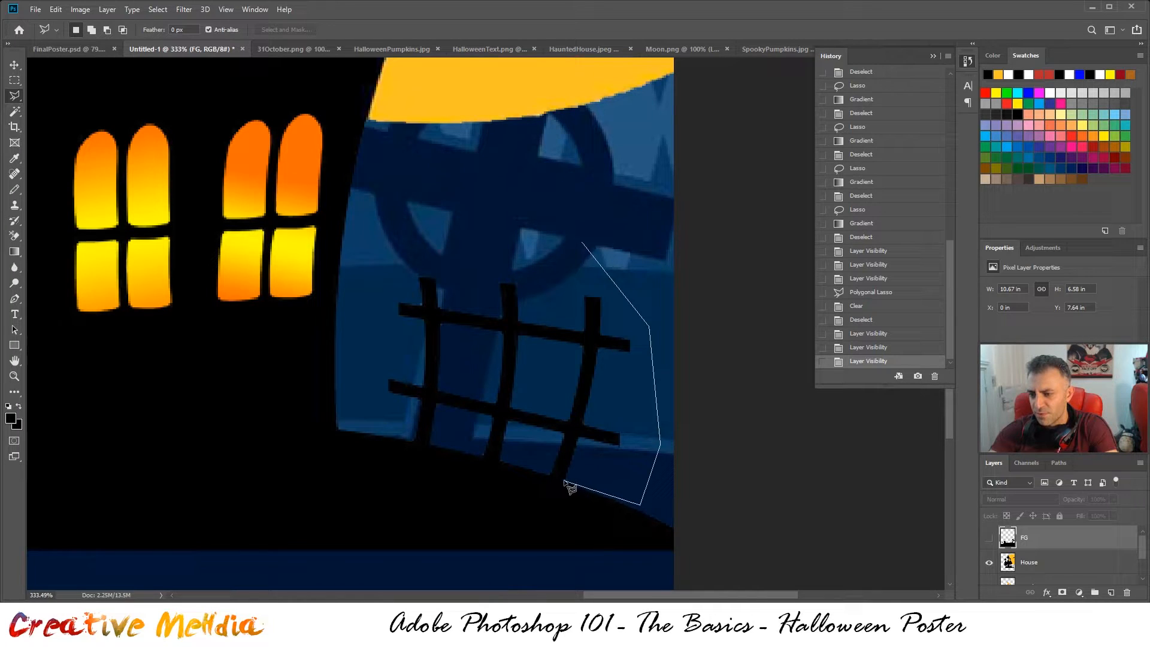
pyautogui.click(489, 459)
pyautogui.click(408, 444)
pyautogui.click(368, 427)
pyautogui.click(365, 319)
pyautogui.click(400, 253)
pyautogui.click(487, 229)
pyautogui.click(584, 241)
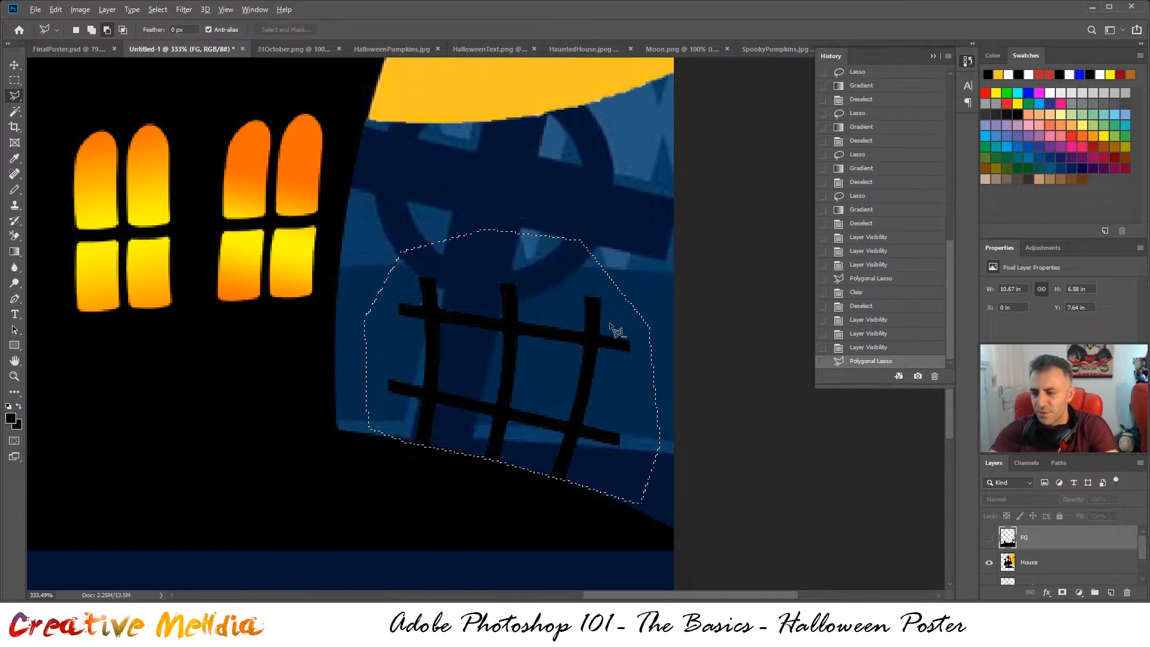
pyautogui.scroll(-3, 615, 326)
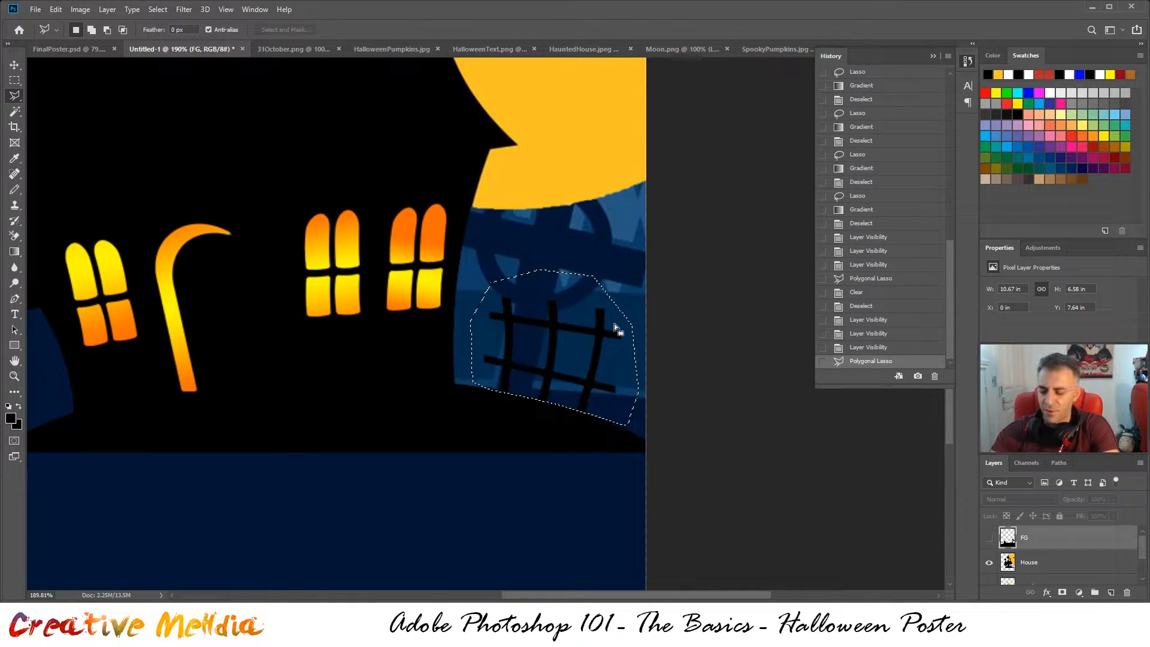
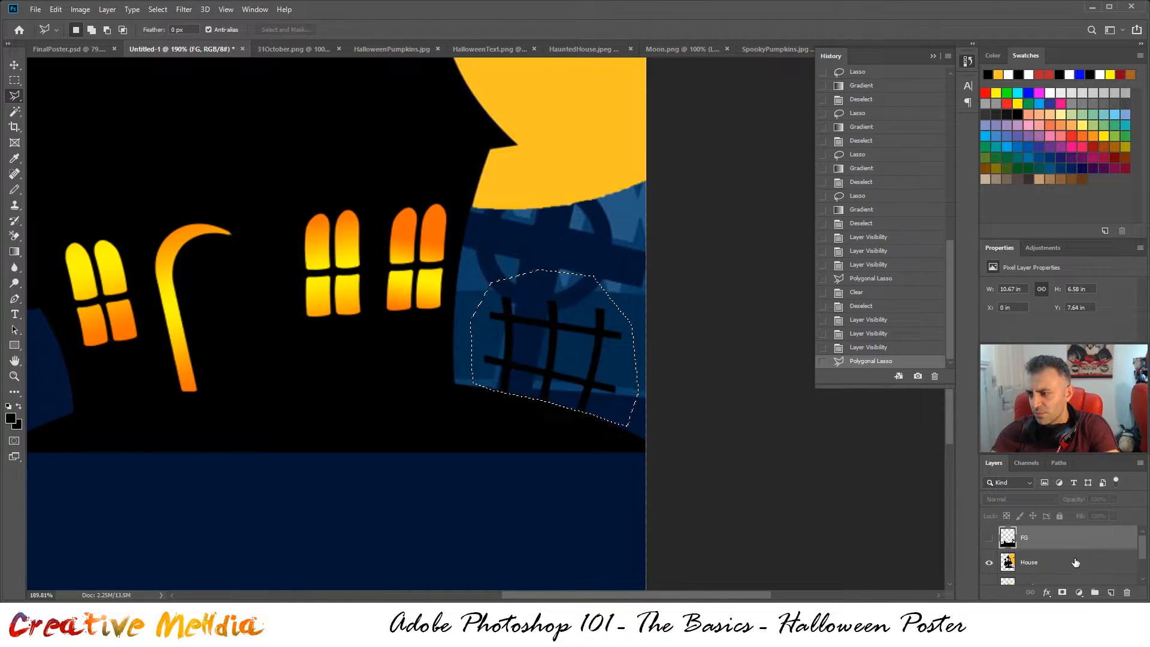
pyautogui.hotkey('ctrl', 'z')
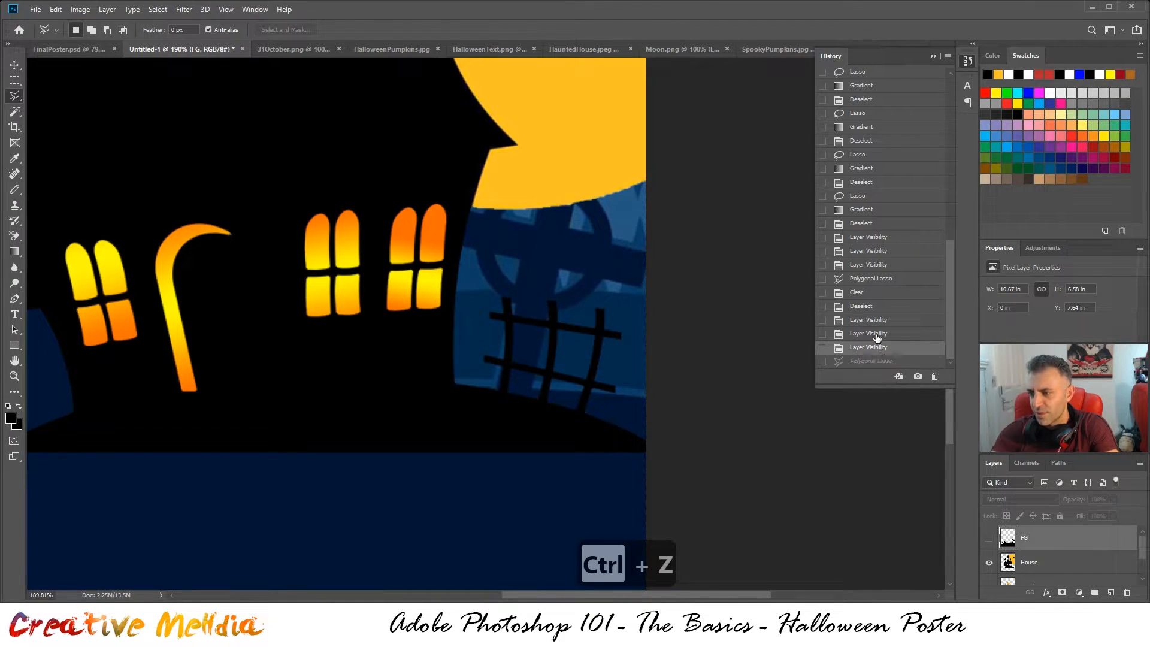
pyautogui.click(989, 539)
pyautogui.click(989, 539)
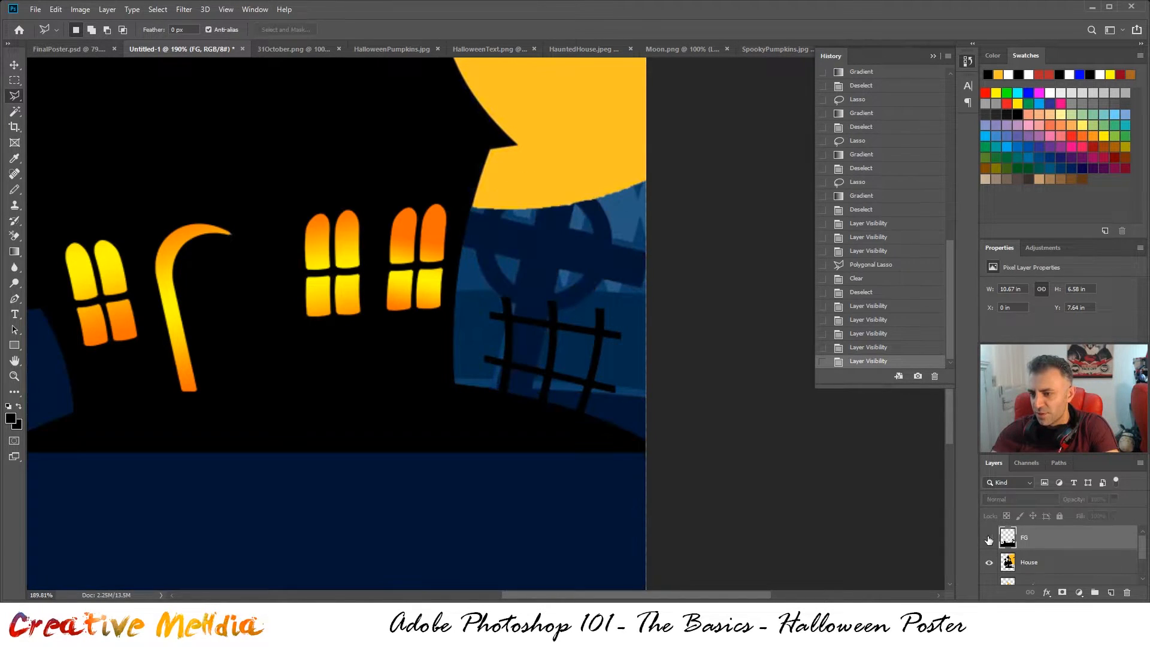
# - On the House layer, outline the fence beside the house with the Polygonal Lasso, delete it and clear the selection
pyautogui.click(1030, 563)
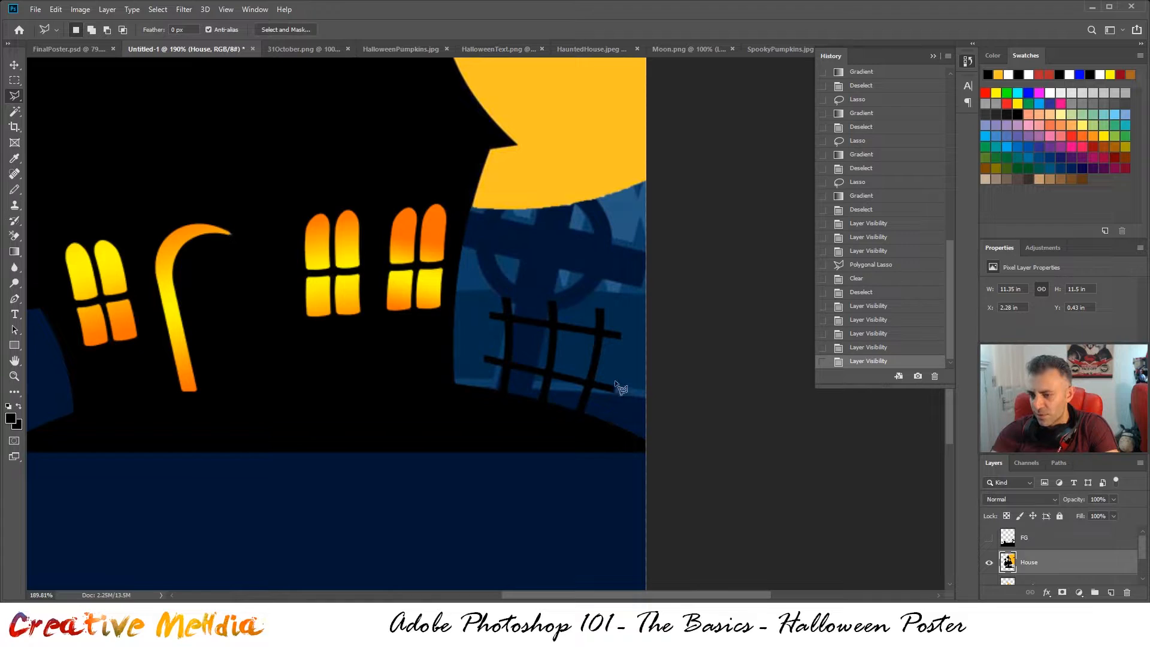
pyautogui.click(635, 324)
pyautogui.click(584, 273)
pyautogui.click(483, 277)
pyautogui.click(474, 379)
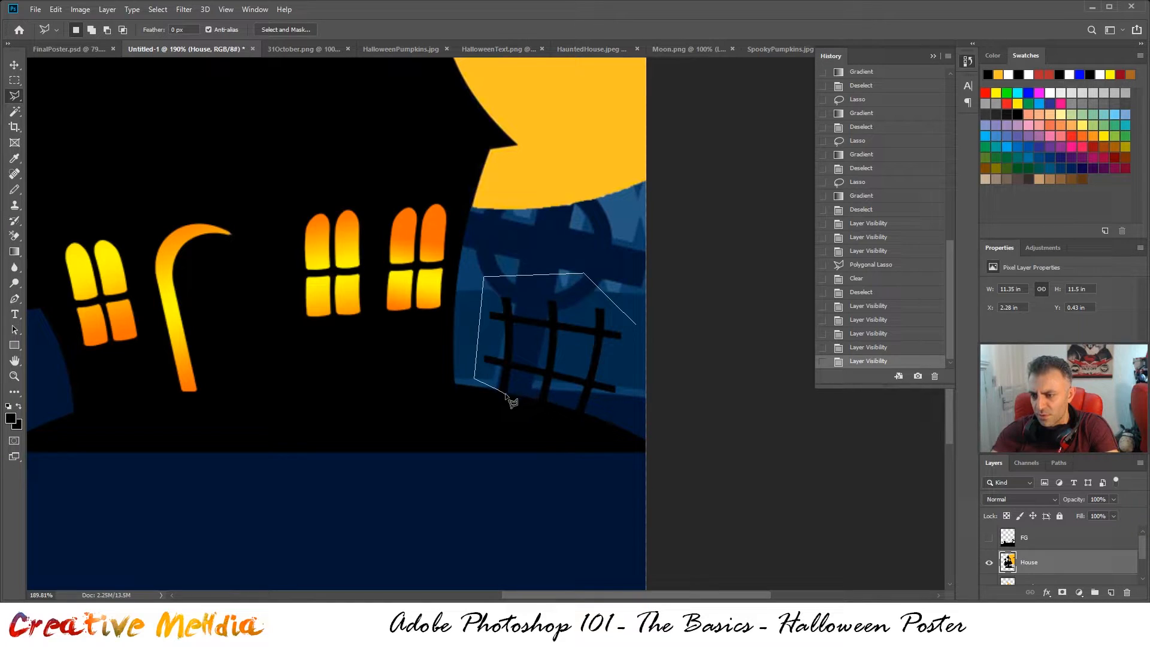
pyautogui.click(507, 393)
pyautogui.click(607, 417)
pyautogui.click(637, 391)
pyautogui.click(638, 323)
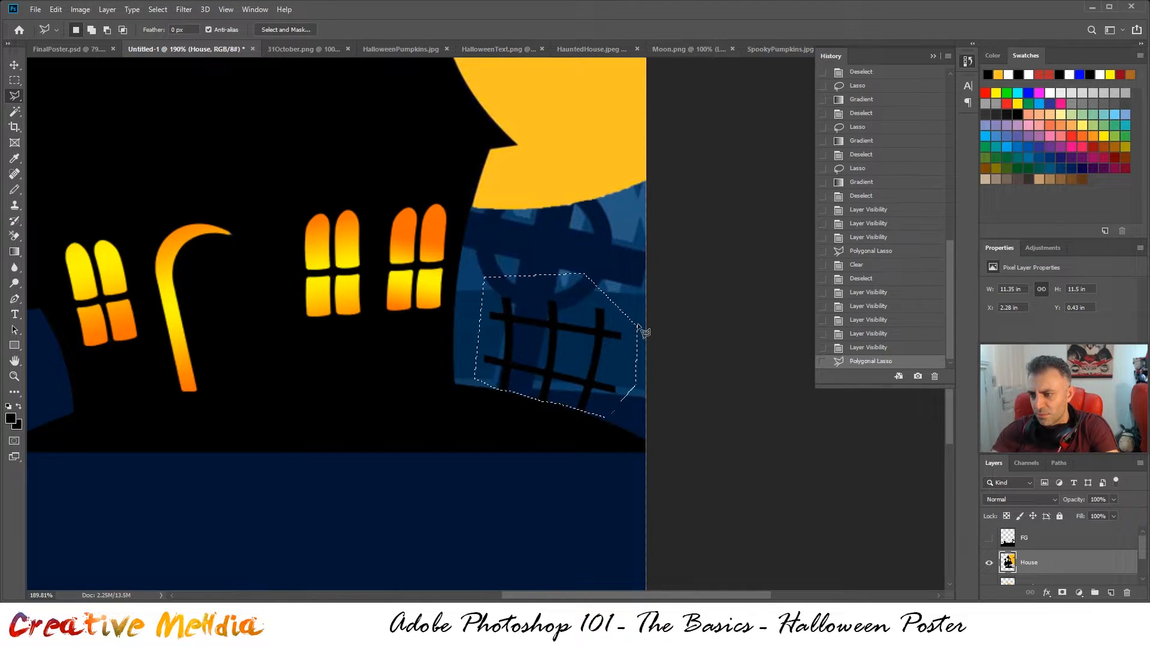
pyautogui.press('Delete')
pyautogui.hotkey('ctrl', 'd')
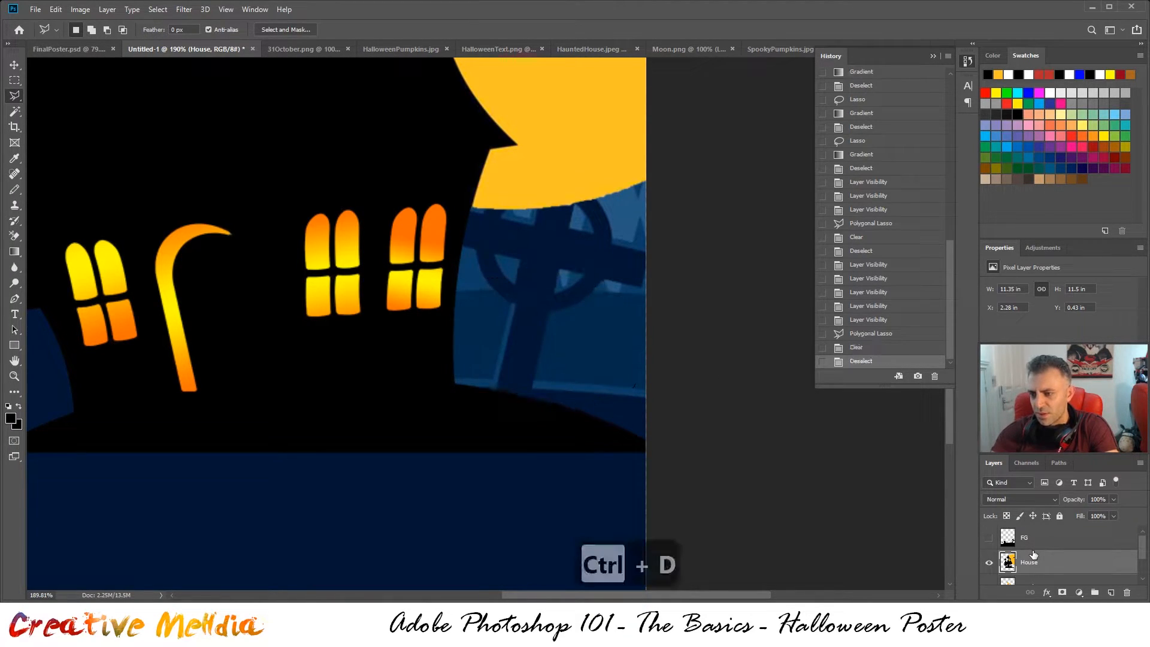
# - Make the FG layer visible again and view the whole poster
pyautogui.scroll(-3, 460, 274)
pyautogui.scroll(-2, 613, 390)
pyautogui.click(989, 539)
pyautogui.scroll(2, 699, 458)
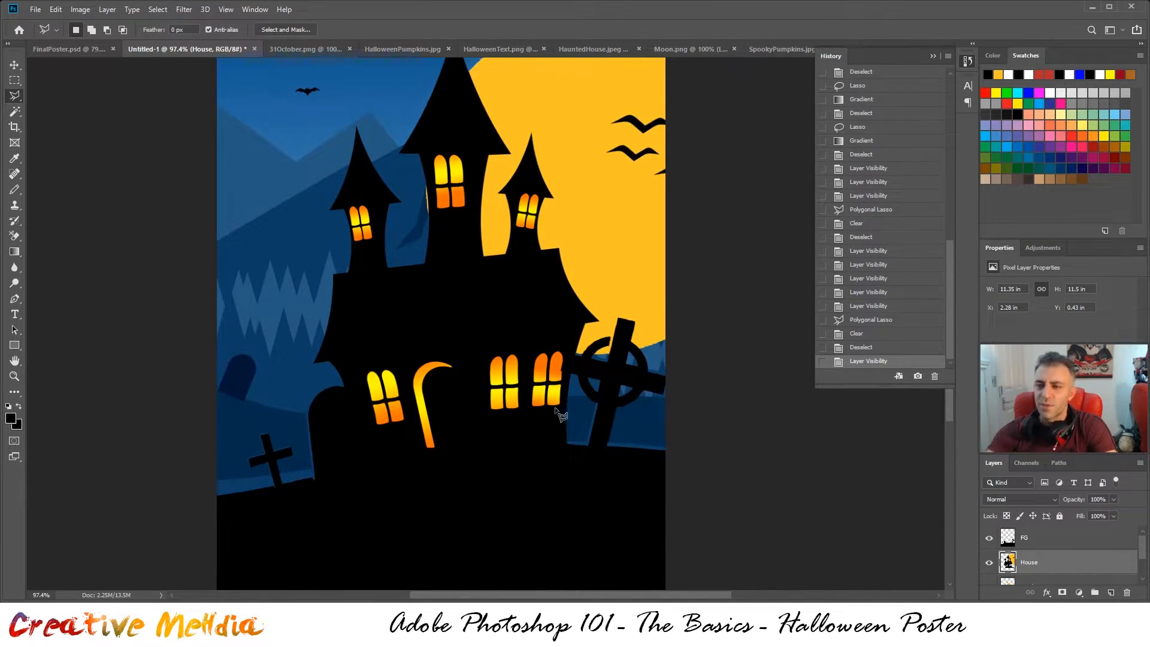
pyautogui.scroll(-2, 561, 414)
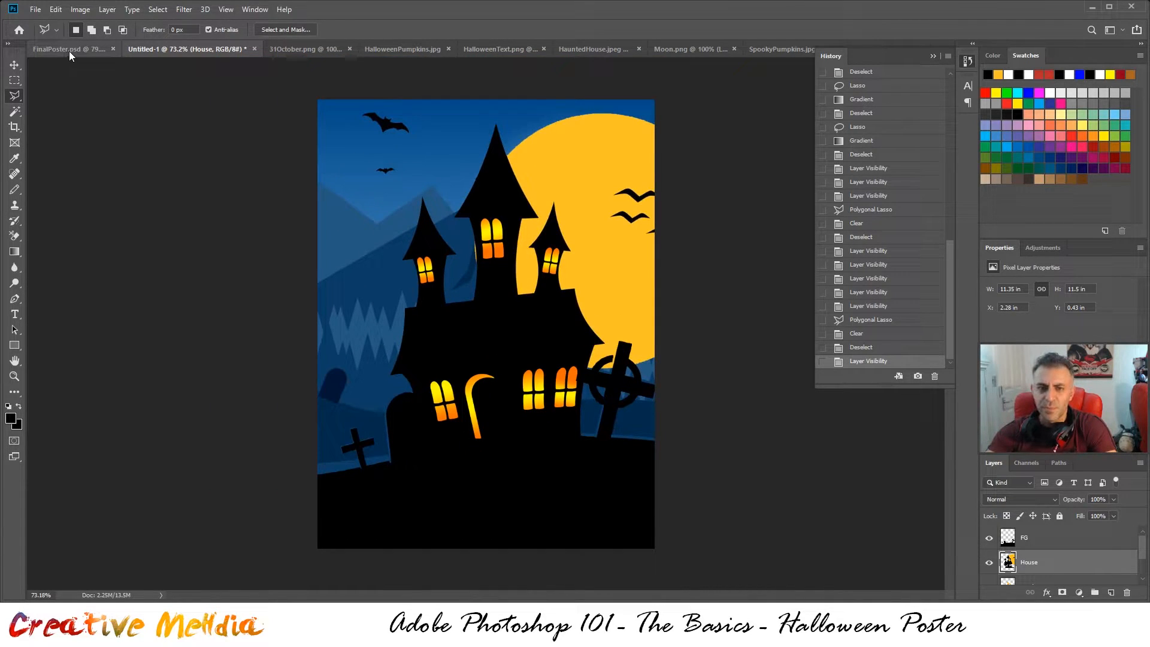
# - Close the HauntedHouse.jpeg document without saving its changes
pyautogui.click(68, 50)
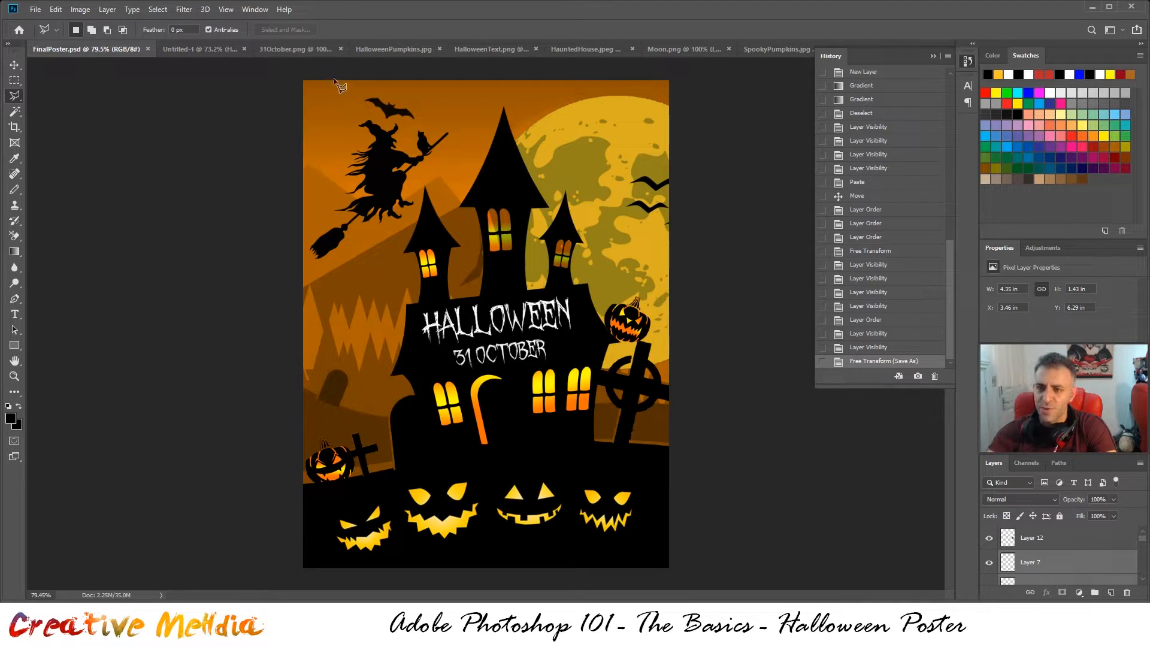
pyautogui.click(589, 51)
pyautogui.click(655, 48)
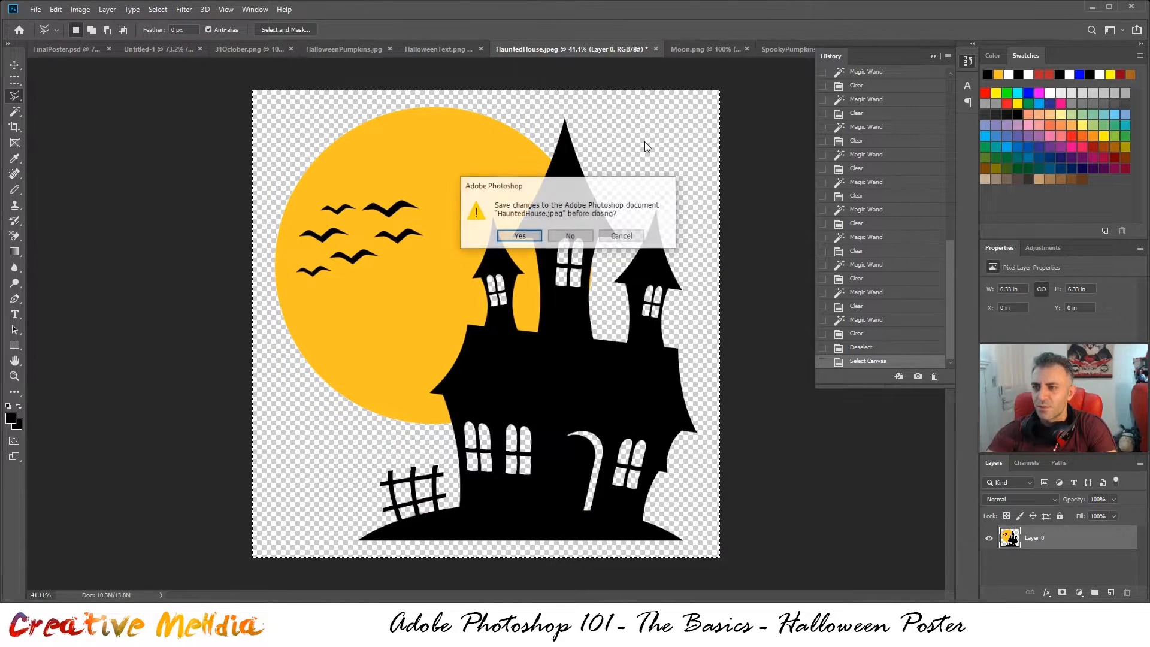
pyautogui.click(570, 236)
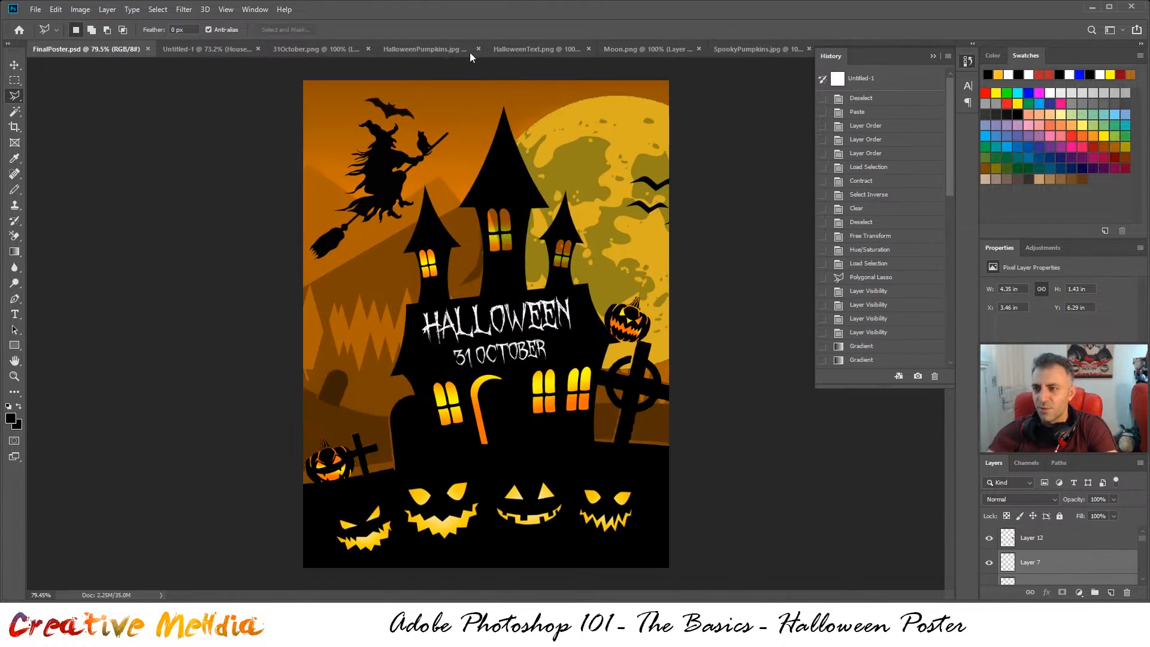
# - Return to the Untitled-1 poster document and select its BG layer
pyautogui.click(419, 48)
pyautogui.click(285, 52)
pyautogui.click(185, 52)
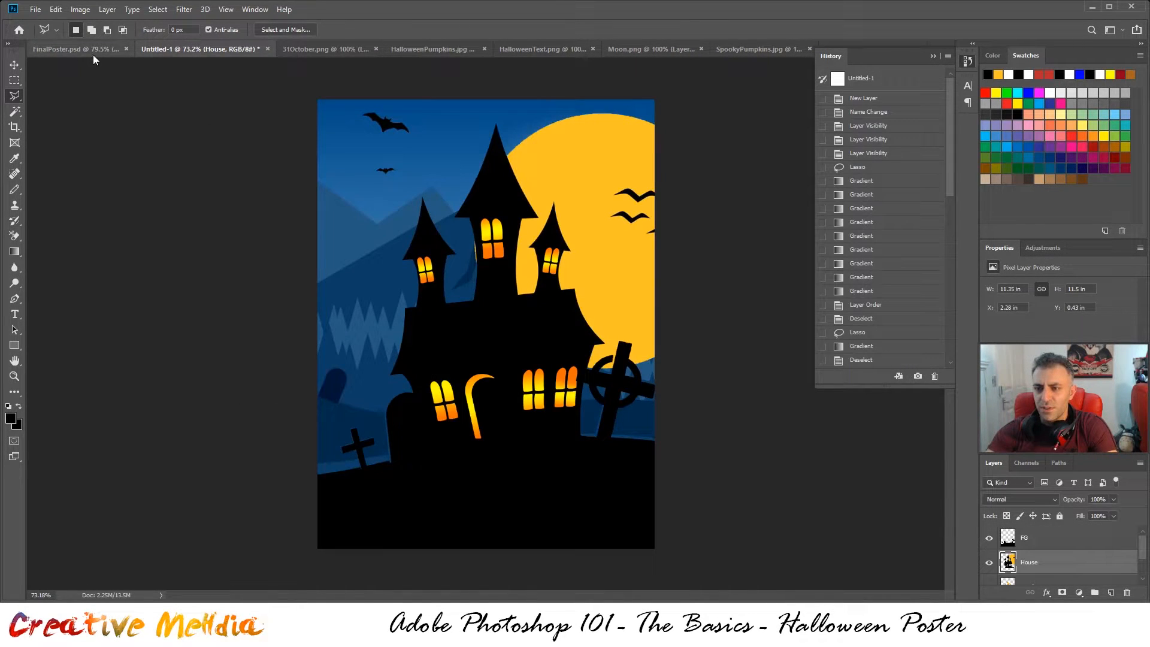
pyautogui.scroll(-2, 1032, 567)
pyautogui.click(1033, 575)
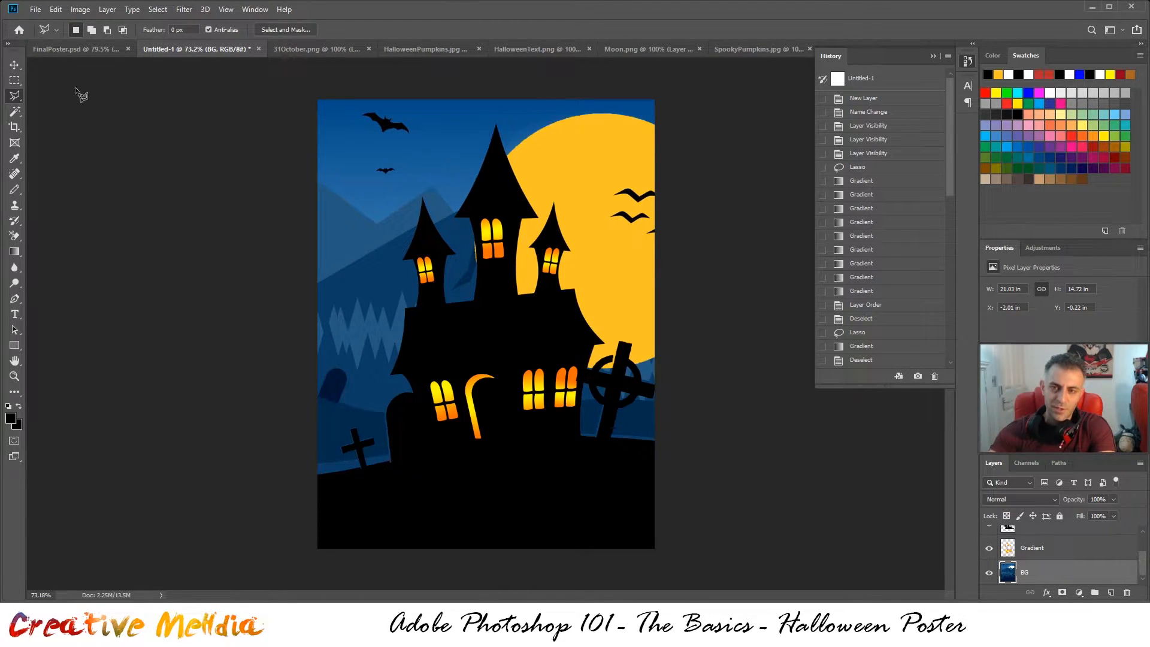
pyautogui.click(89, 11)
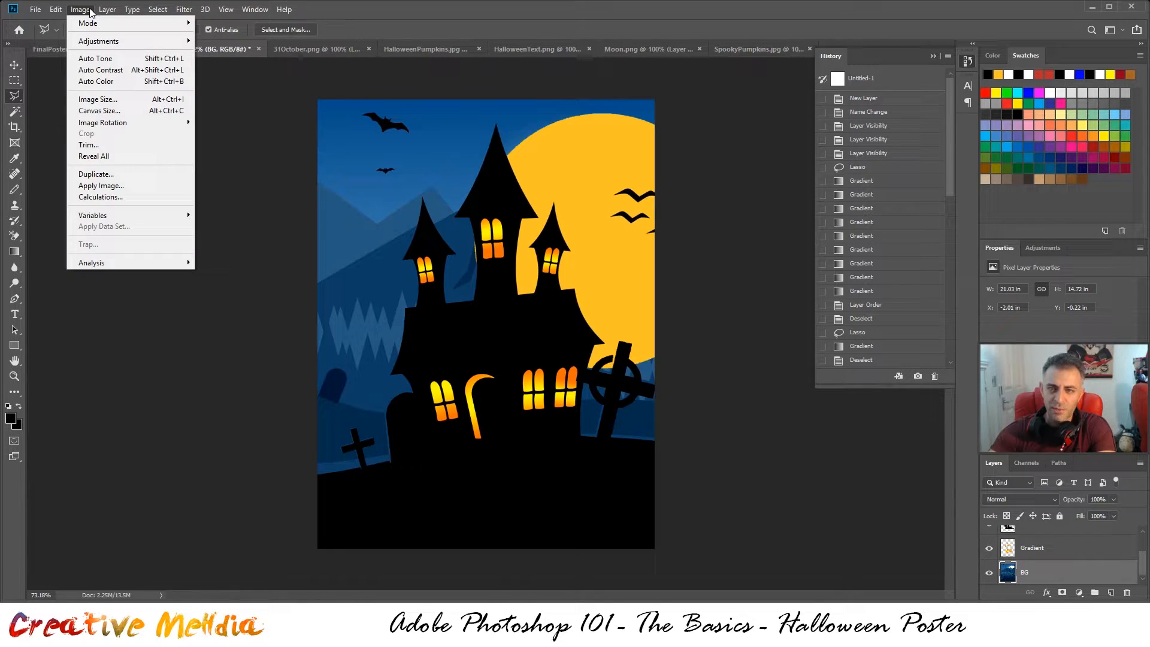
pyautogui.moveTo(137, 40)
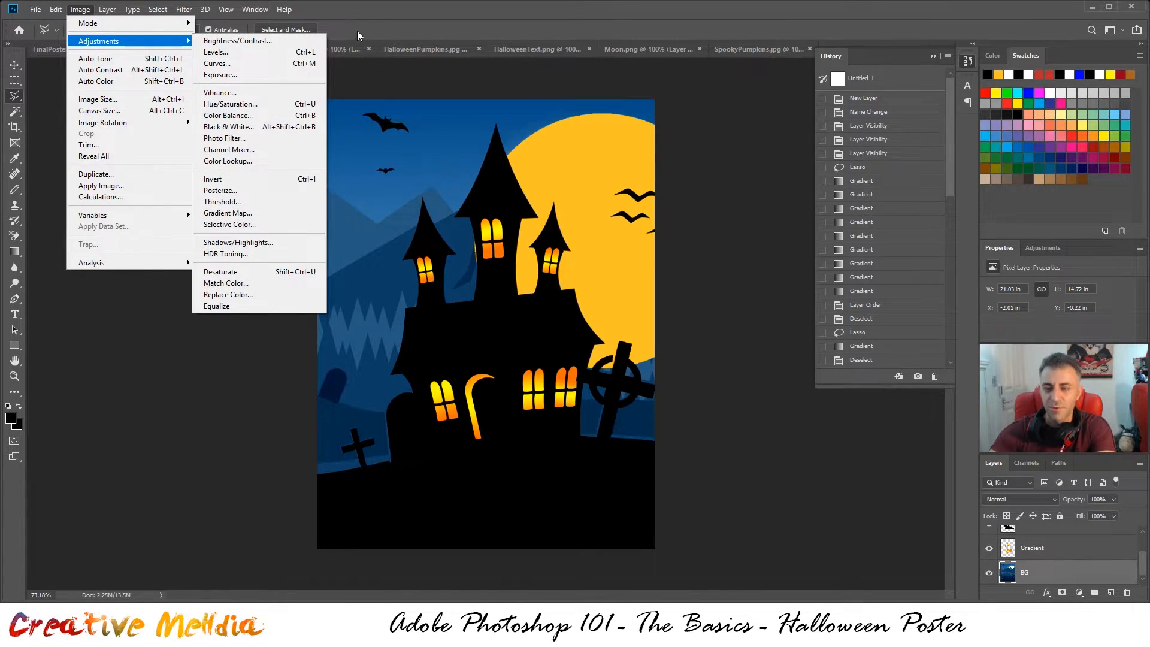
pyautogui.click(348, 5)
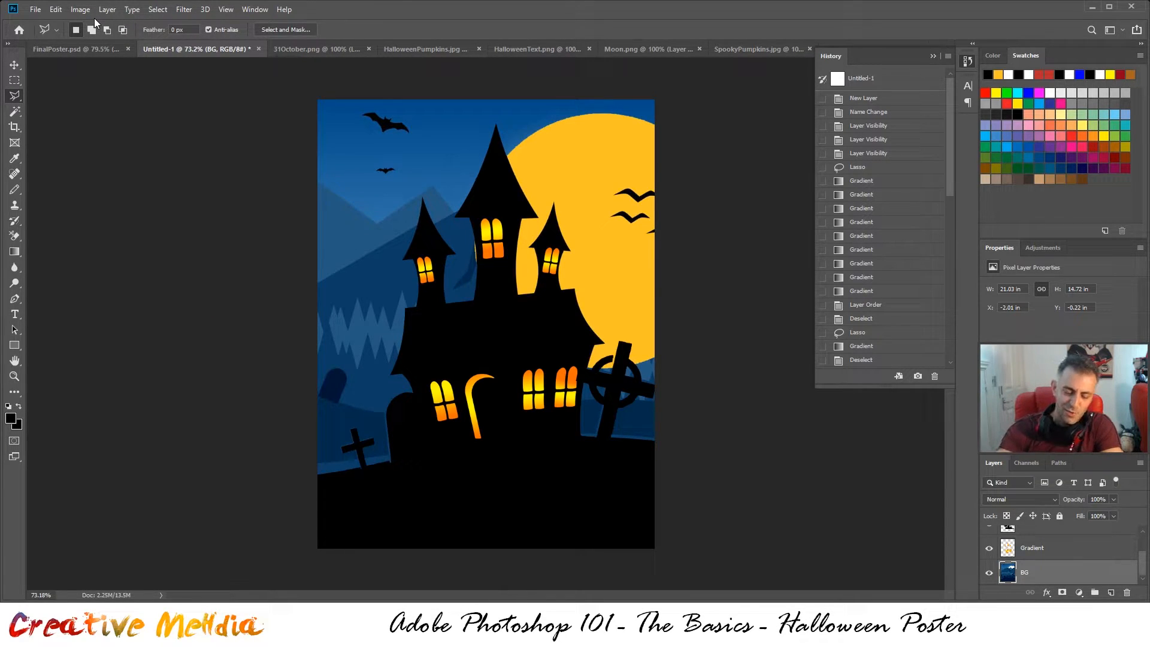
# - Start a Hue/Saturation adjustment on the BG layer, with its dialog clear of the artwork, and enable Colorize
pyautogui.hotkey('ctrl', 'u')
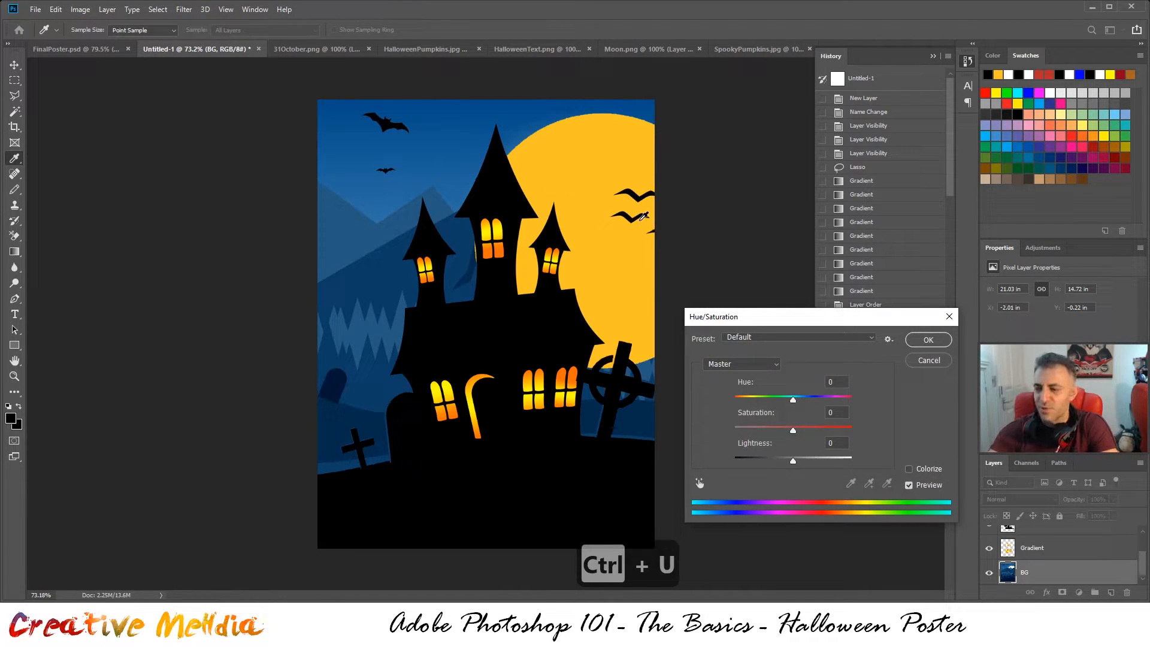
pyautogui.moveTo(747, 323); pyautogui.dragTo(96, 185)
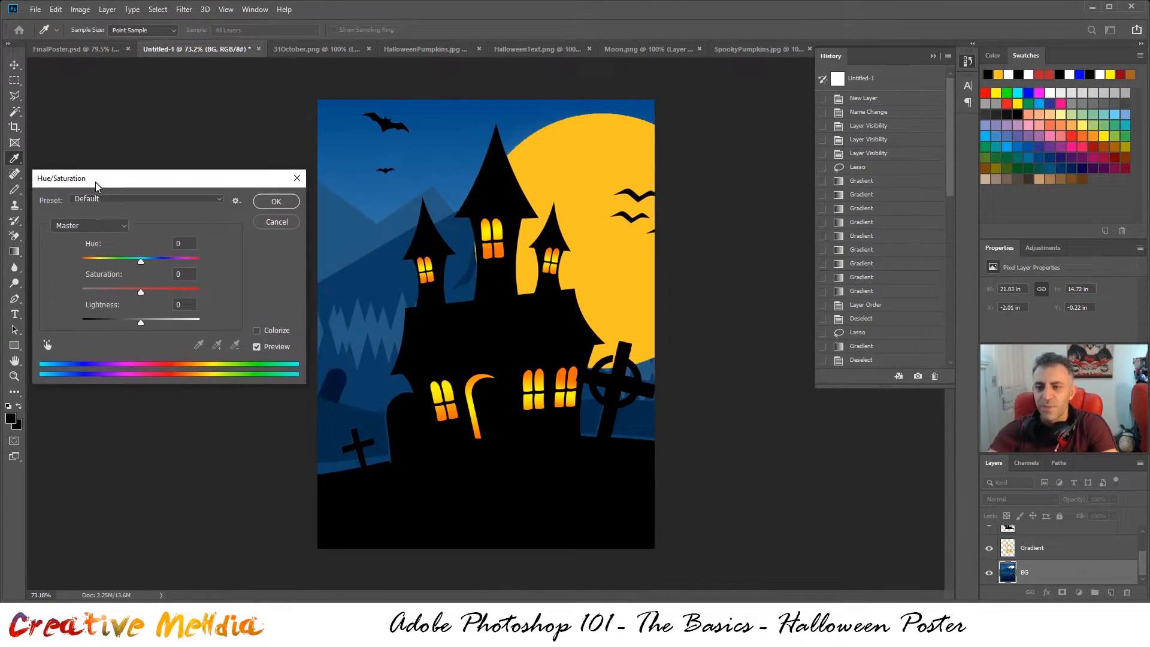
pyautogui.click(258, 332)
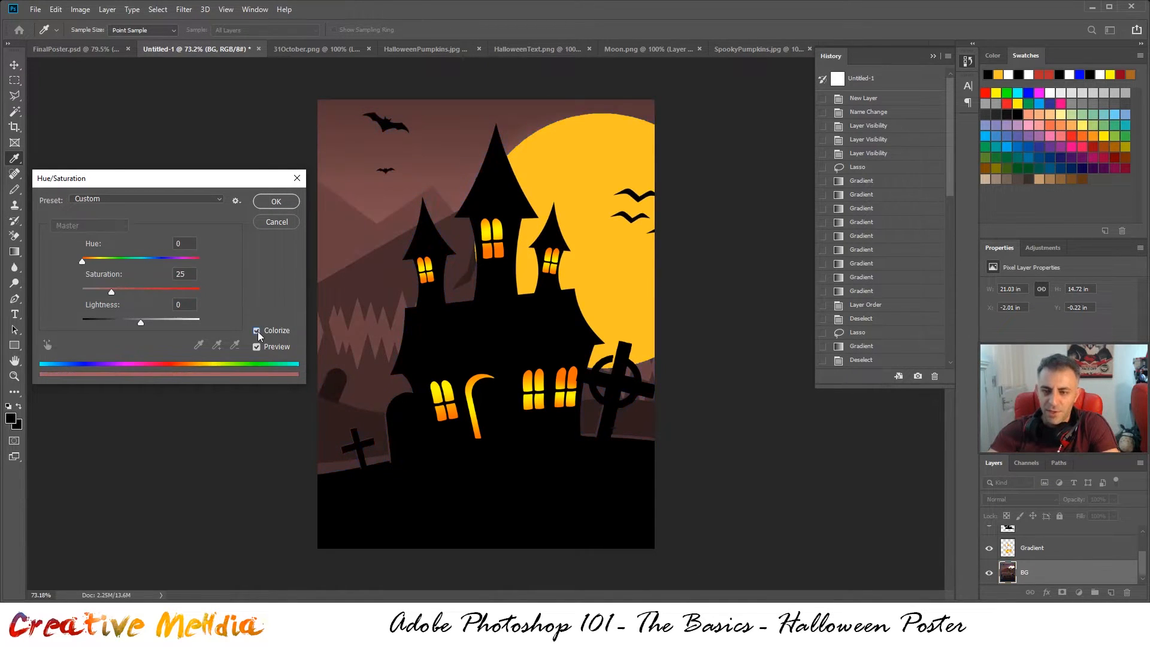
# - Colorize the BG layer orange with Hue 35, Saturation 100 and Lightness -15, and apply the adjustment
pyautogui.moveTo(113, 290); pyautogui.dragTo(146, 331)
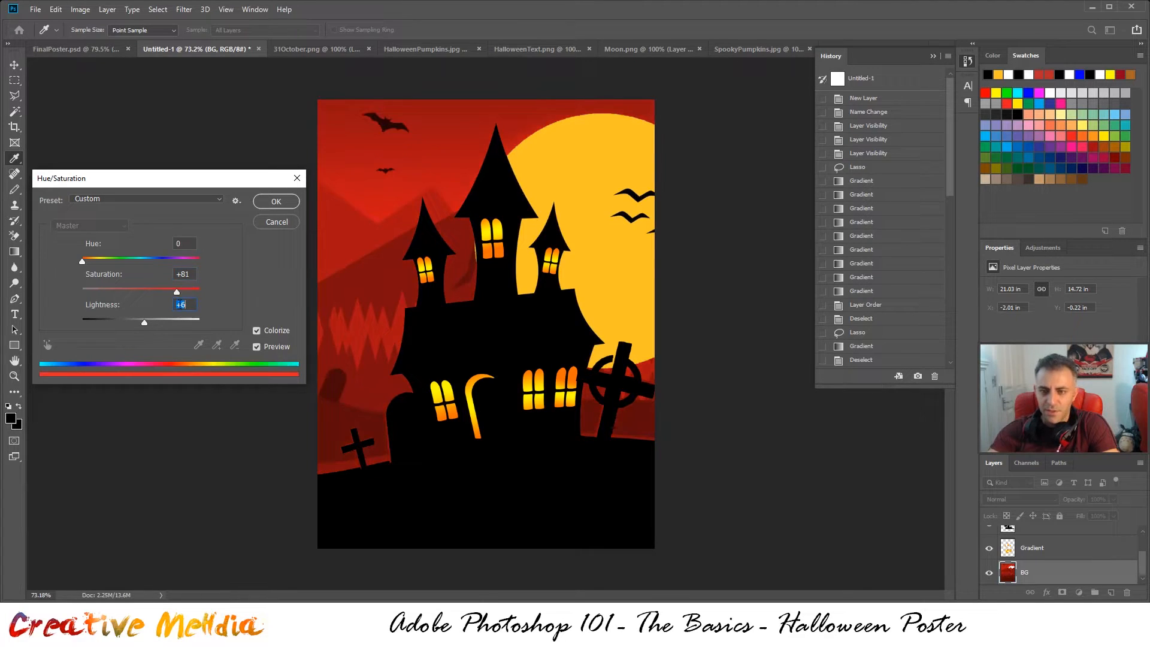
pyautogui.write('0')
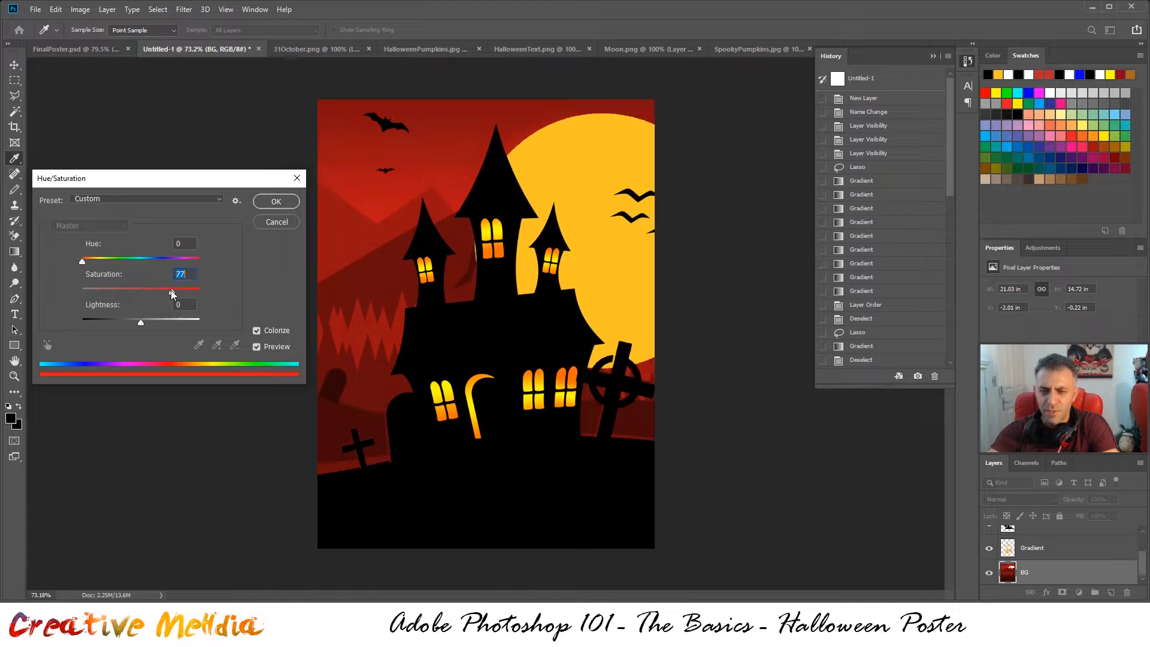
pyautogui.moveTo(81, 260); pyautogui.dragTo(95, 264)
pyautogui.moveTo(169, 293); pyautogui.dragTo(199, 288)
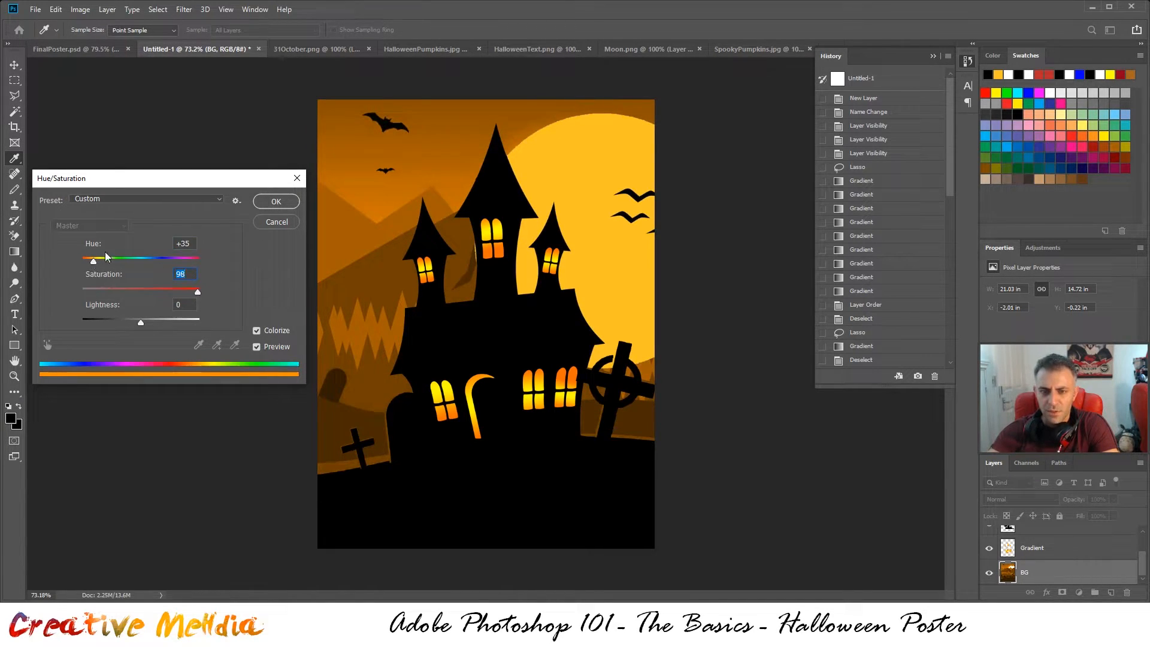
pyautogui.write('100')
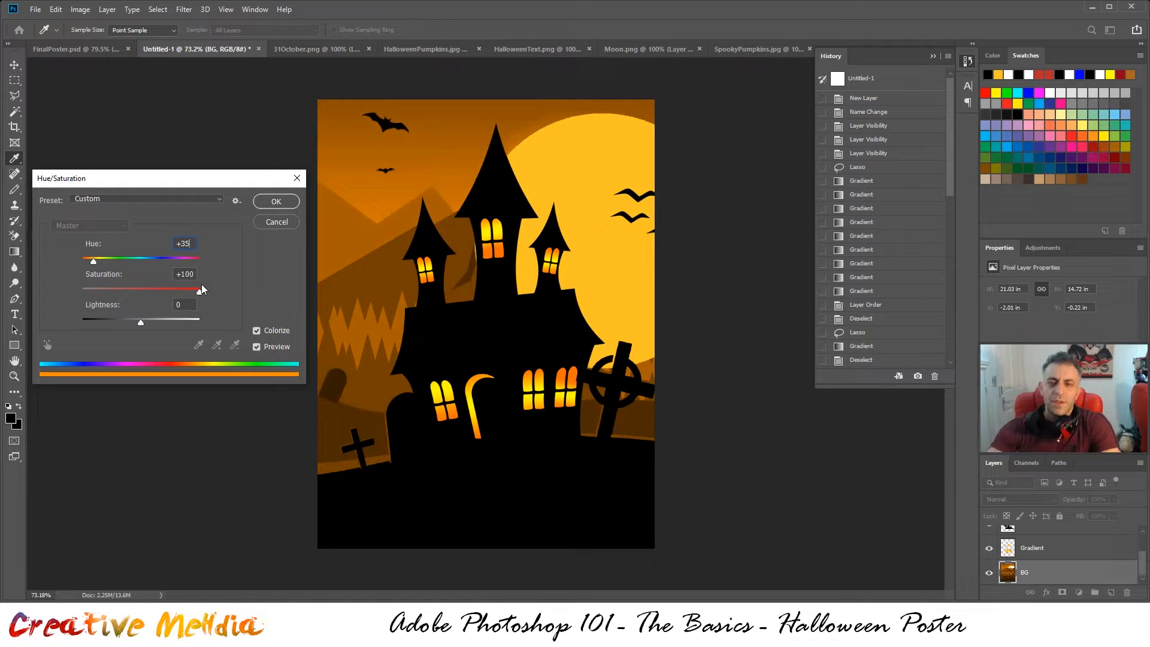
pyautogui.moveTo(139, 323); pyautogui.dragTo(134, 319)
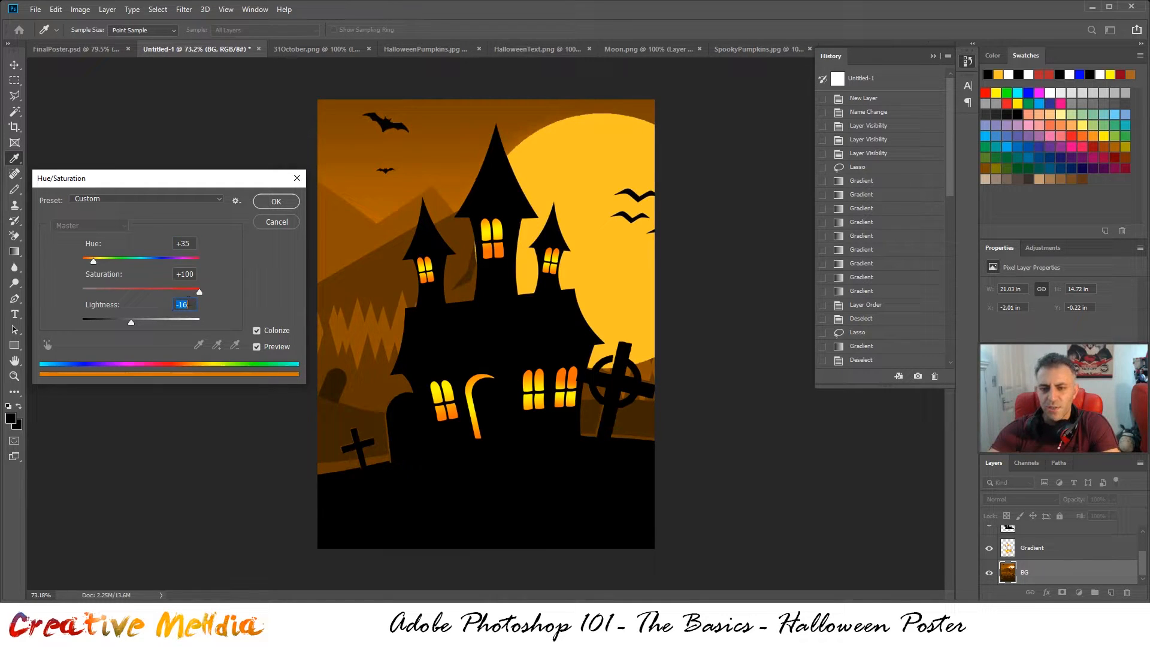
pyautogui.write('-15')
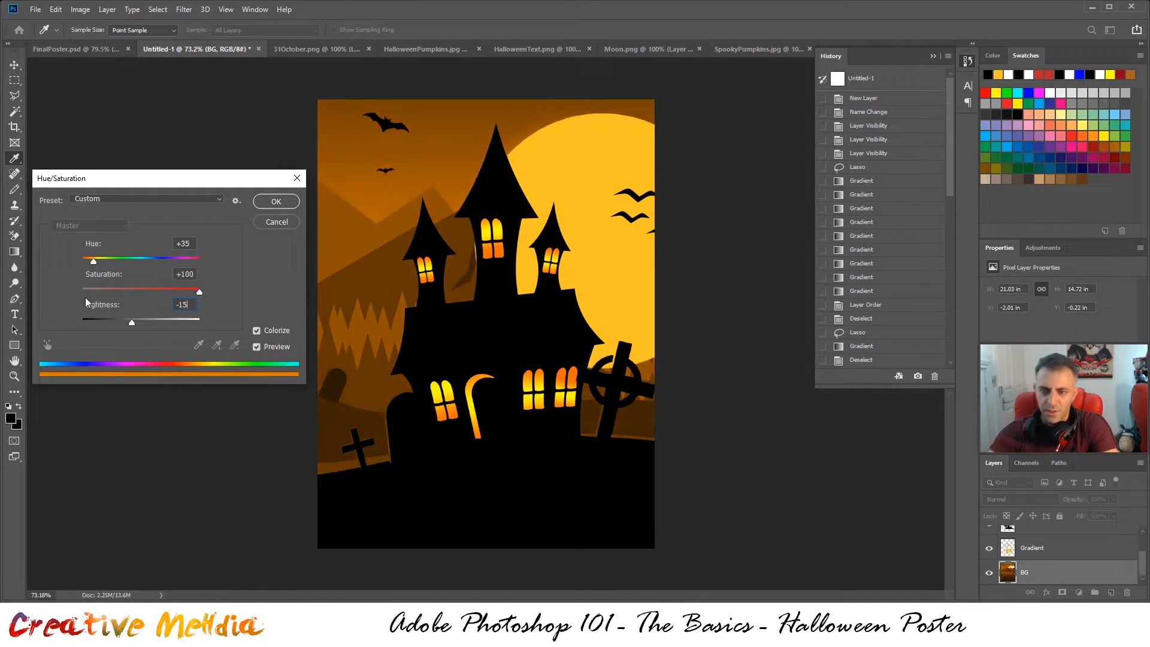
pyautogui.press('Return')
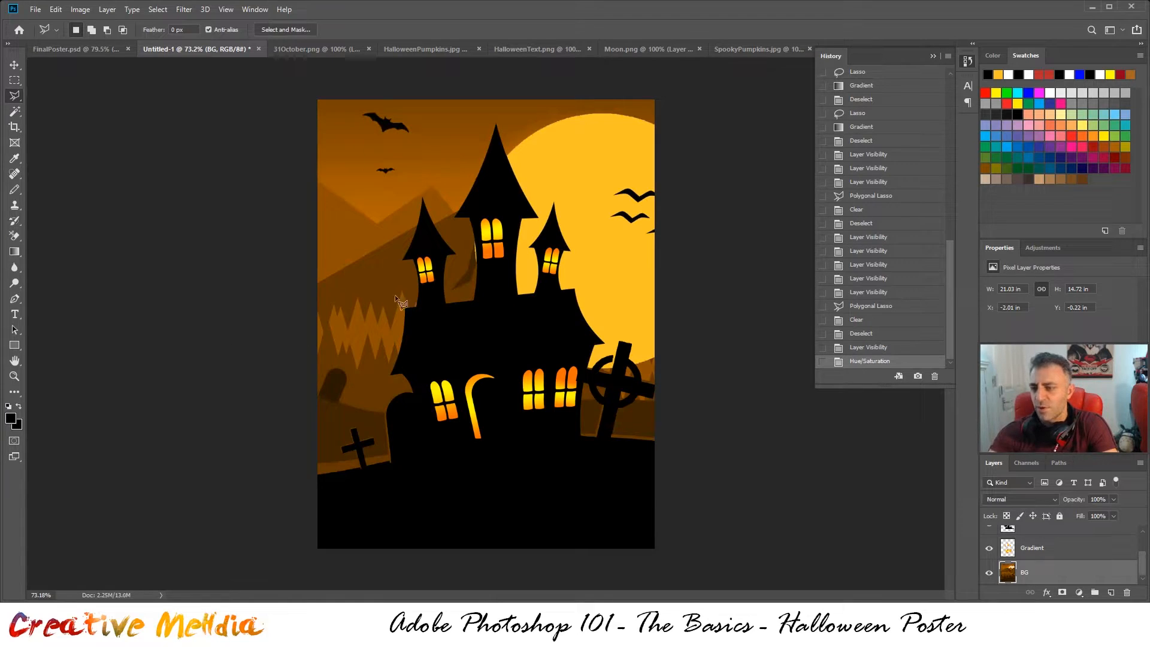
# - Compare the recolored poster with FinalPoster.psd, and copy the entire moon artwork from Moon.png into the Untitled-1 poster
pyautogui.click(95, 48)
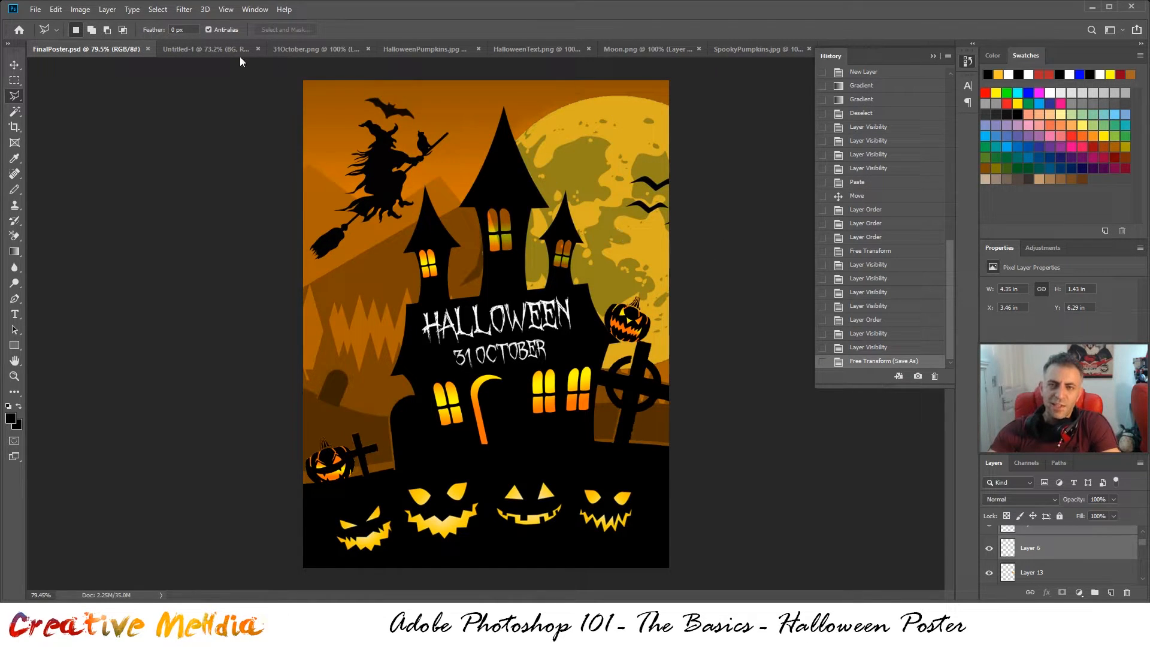
pyautogui.click(218, 49)
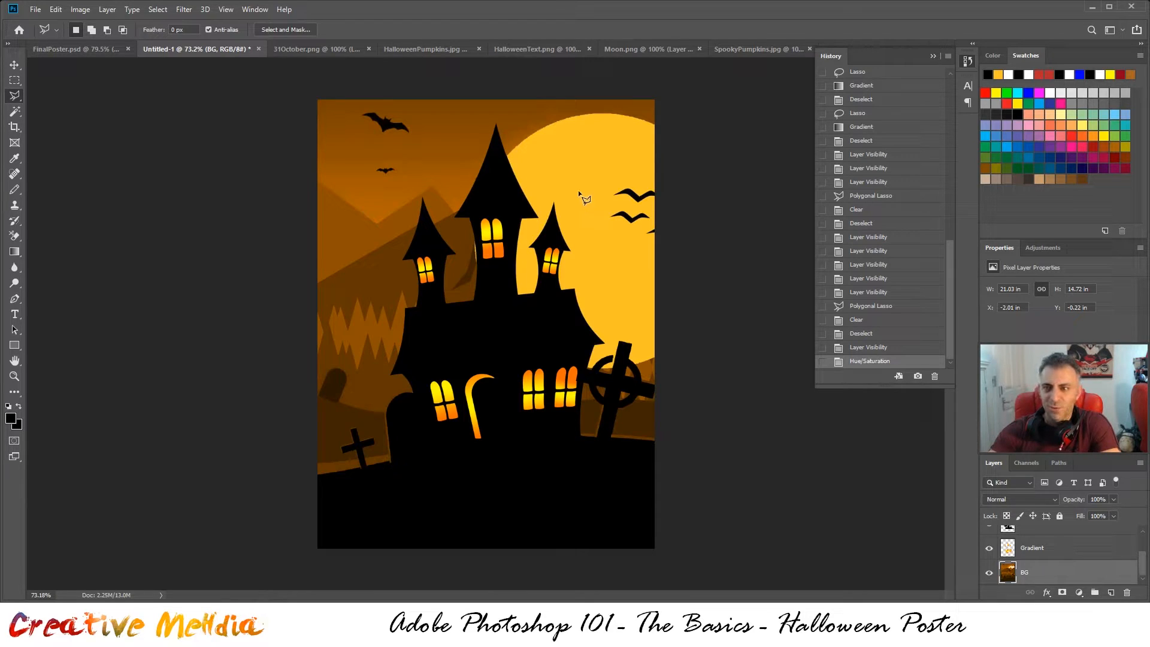
pyautogui.click(652, 52)
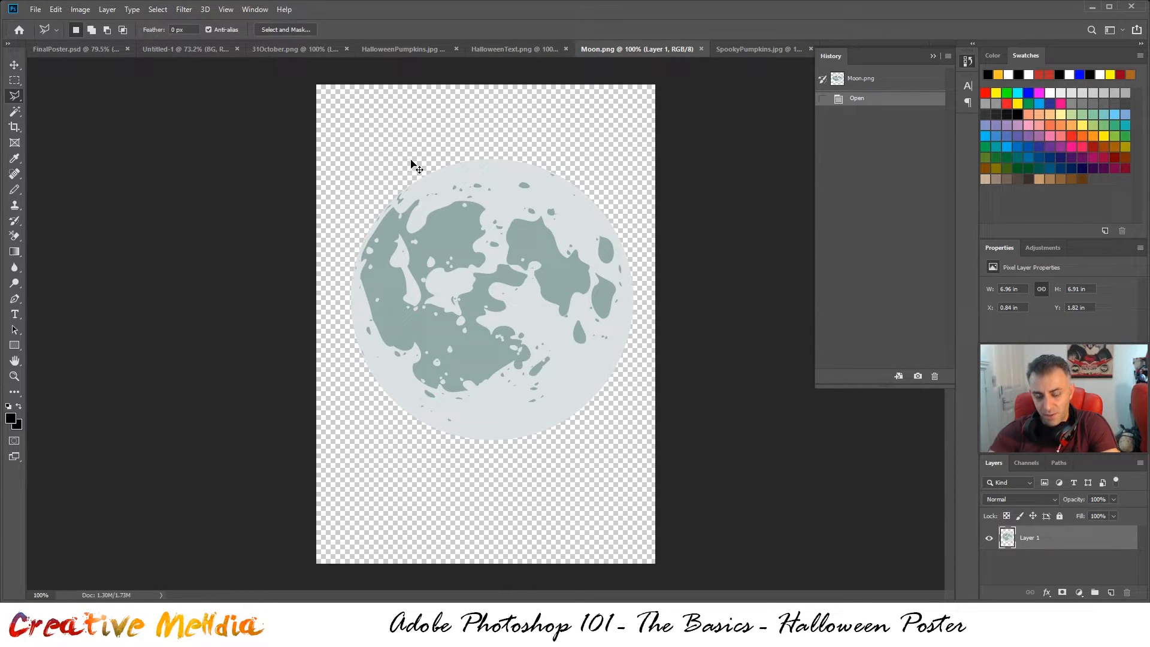
pyautogui.hotkey('ctrl', 'a')
pyautogui.hotkey('ctrl', 'c')
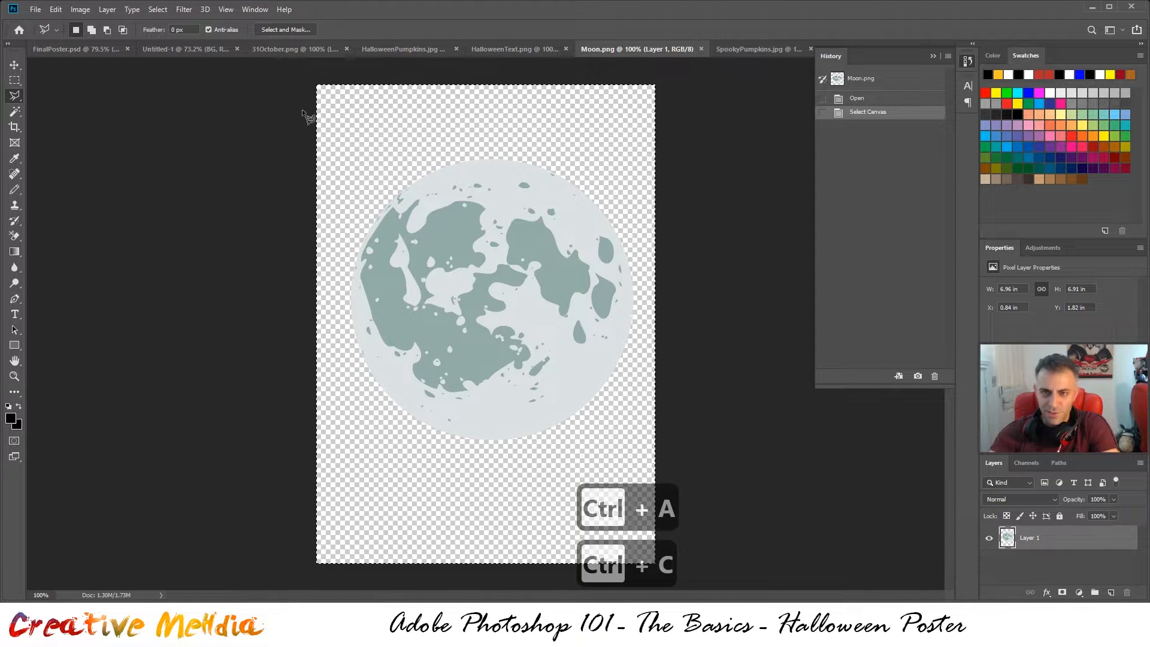
pyautogui.click(87, 49)
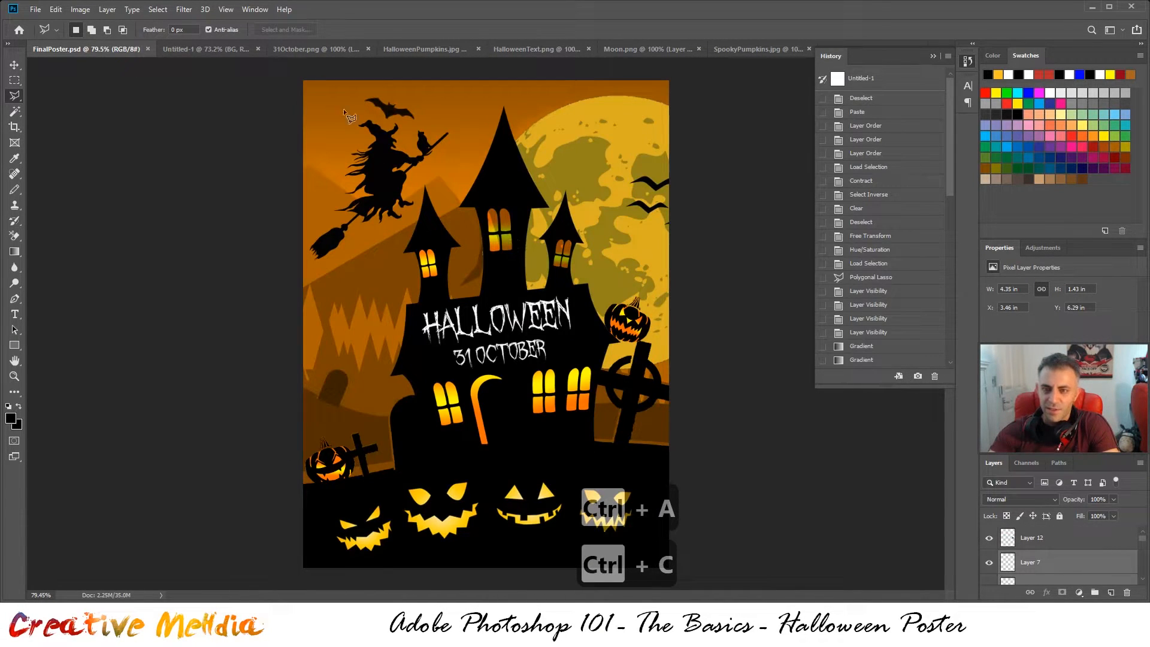
pyautogui.click(206, 49)
pyautogui.hotkey('ctrl', 'v')
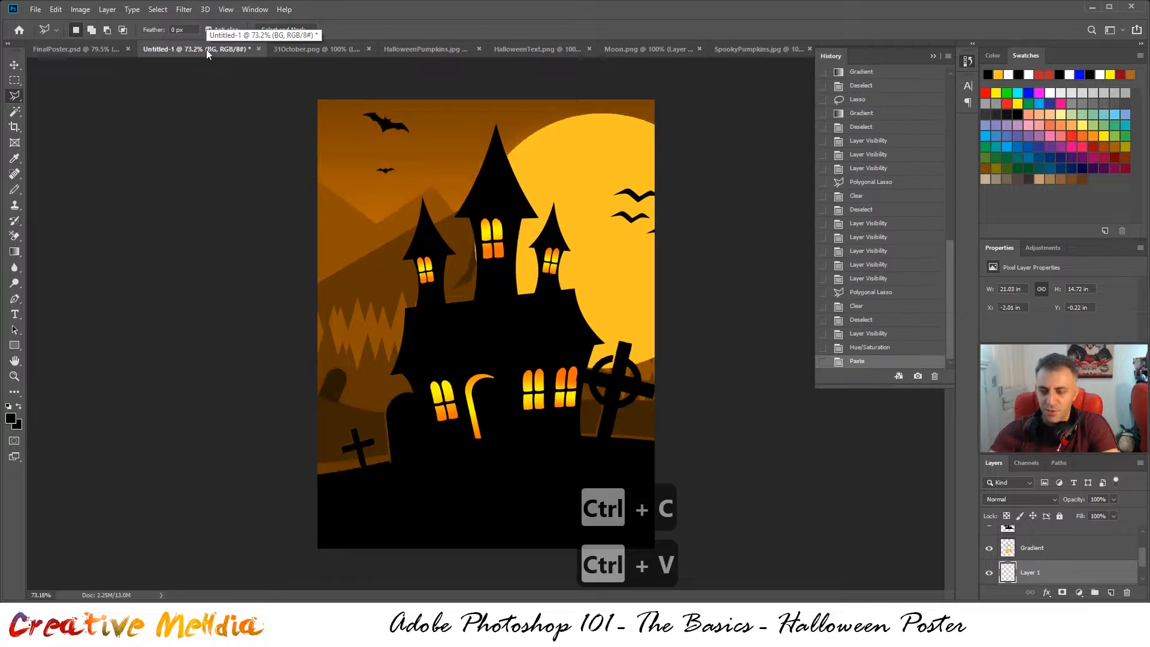
# - Move the pasted moon layer up the stack so it sits directly above House and below FG
pyautogui.moveTo(1064, 576); pyautogui.dragTo(1069, 551)
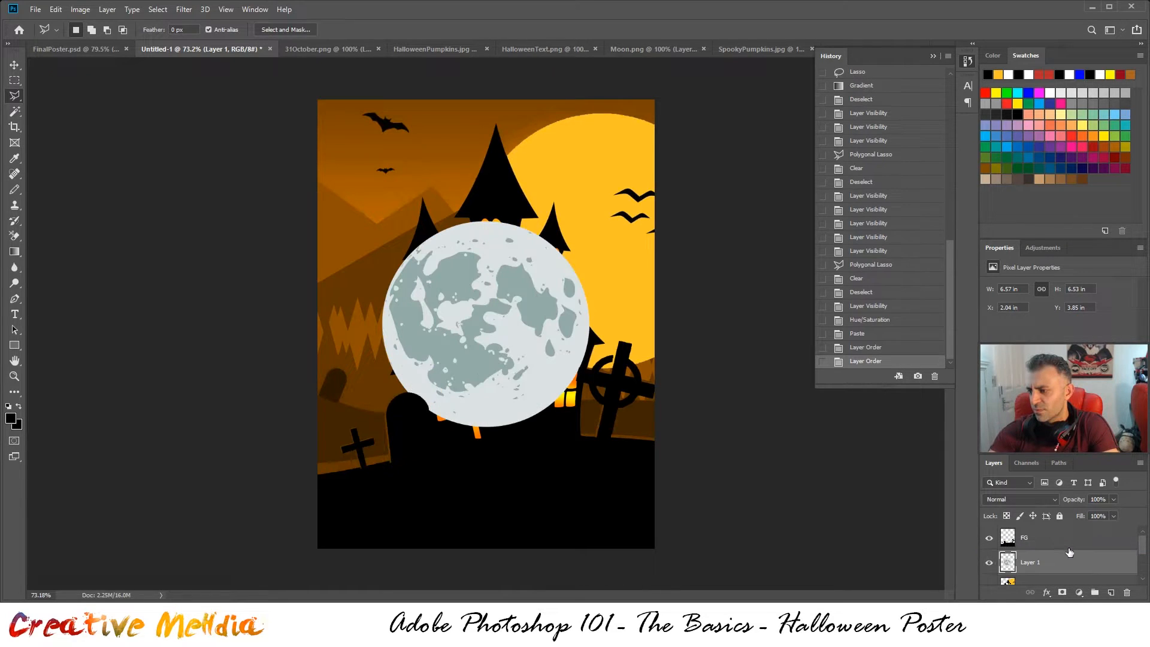
pyautogui.scroll(-1, 1094, 585)
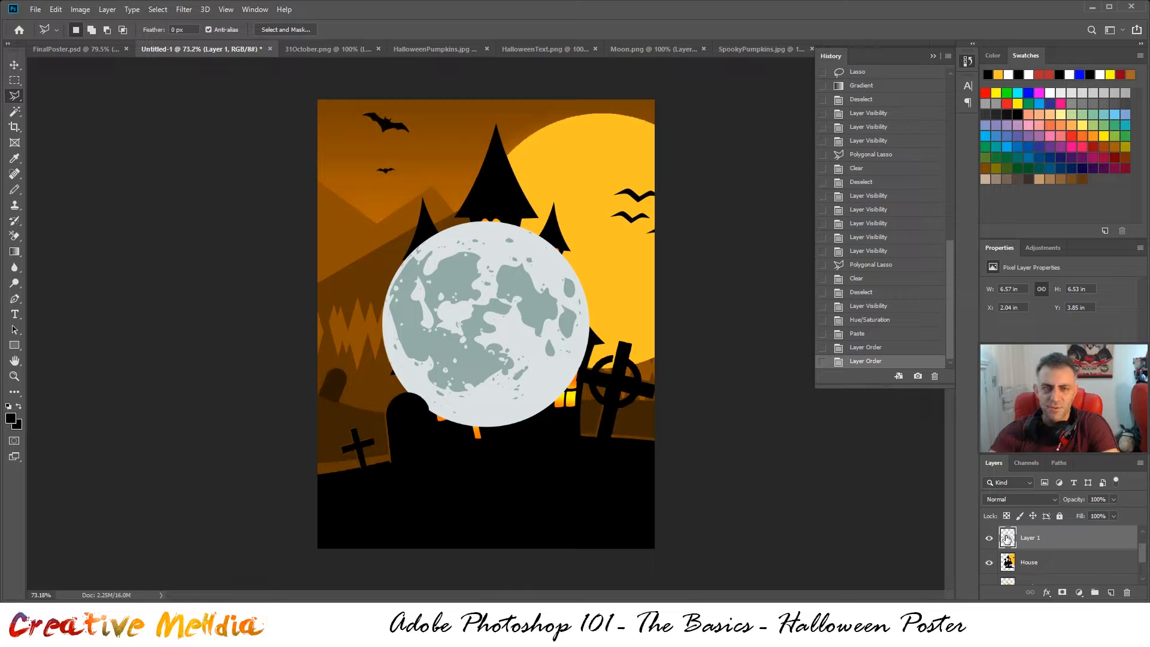
pyautogui.scroll(1, 1049, 552)
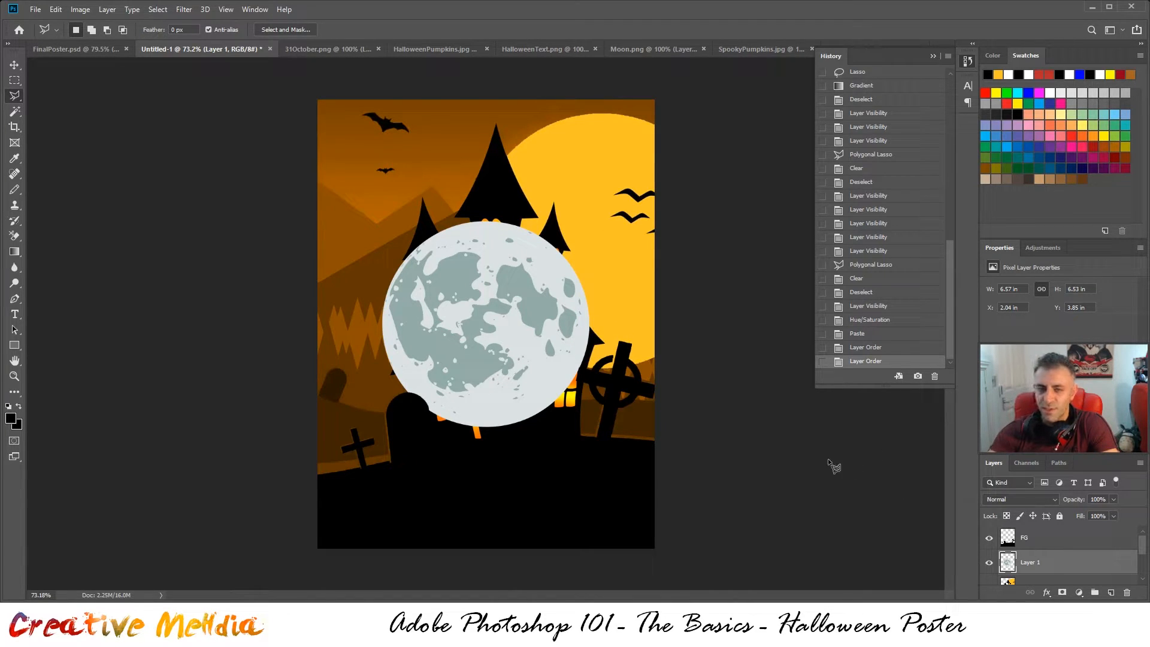
# - Place the pasted moon over the poster's yellow moon and enlarge it to about 125% with Free Transform
pyautogui.moveTo(465, 317); pyautogui.dragTo(564, 215)
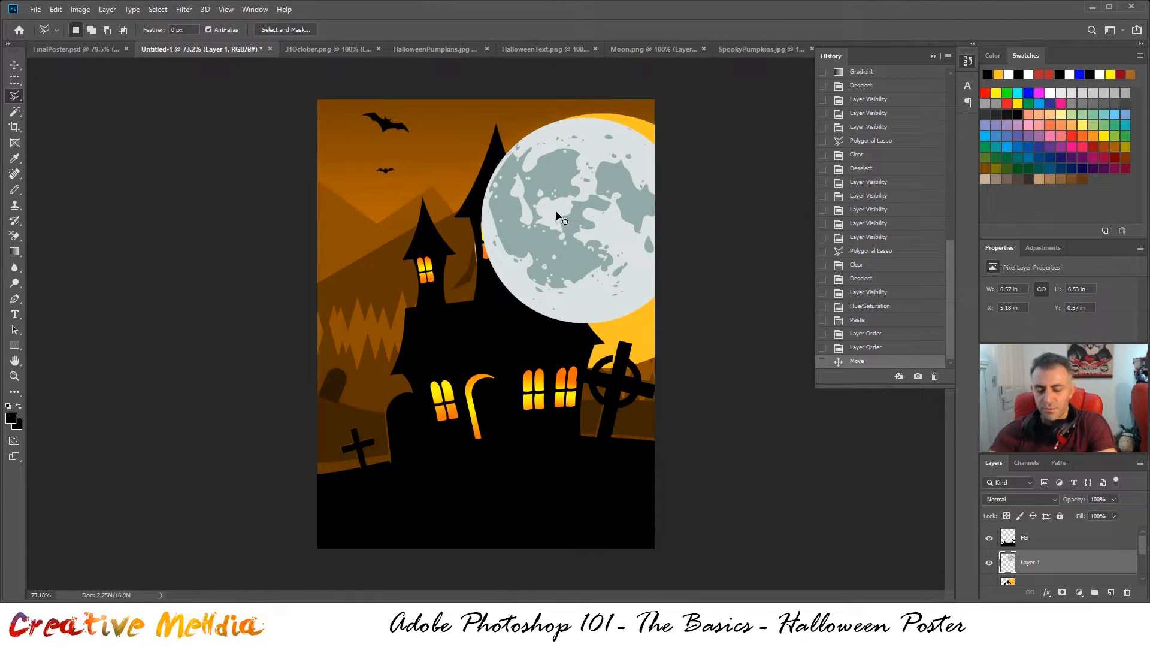
pyautogui.hotkey('ctrl', 't')
pyautogui.moveTo(693, 319); pyautogui.dragTo(733, 367)
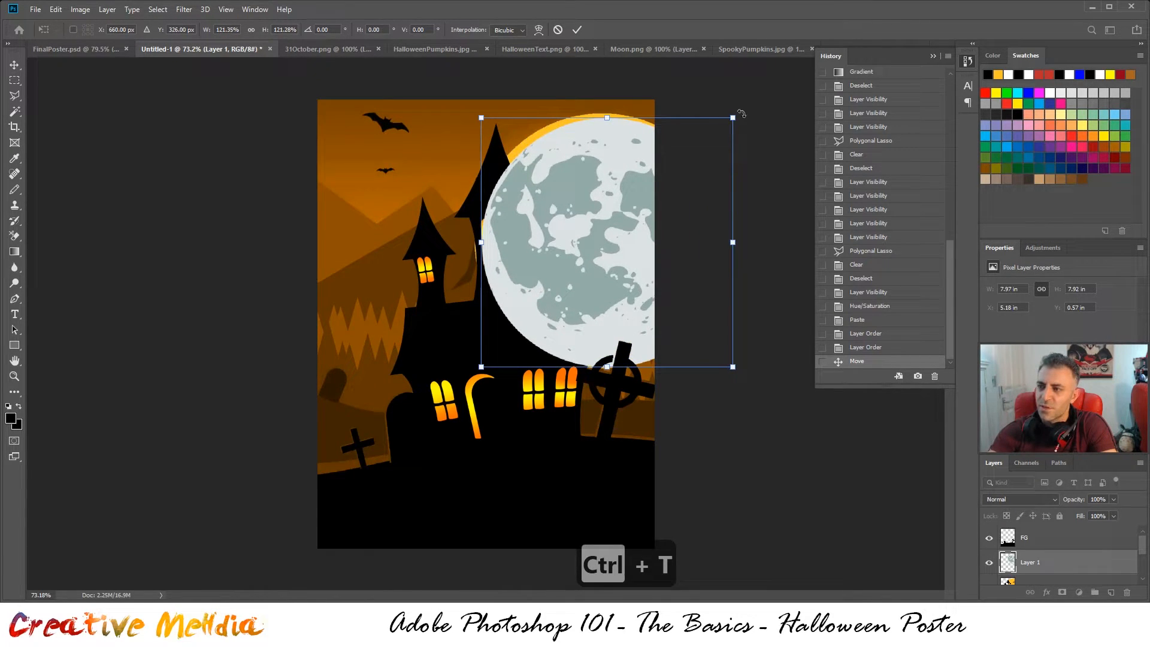
pyautogui.moveTo(733, 118); pyautogui.dragTo(740, 110)
pyautogui.moveTo(537, 176)
pyautogui.mouseDown()
pyautogui.moveTo(533, 164)
pyautogui.moveTo(542, 170)
pyautogui.mouseUp()
# - Lower the moon layer's opacity to 36% so the yellow moon shows through for alignment
pyautogui.press('4')
pyautogui.press('5')
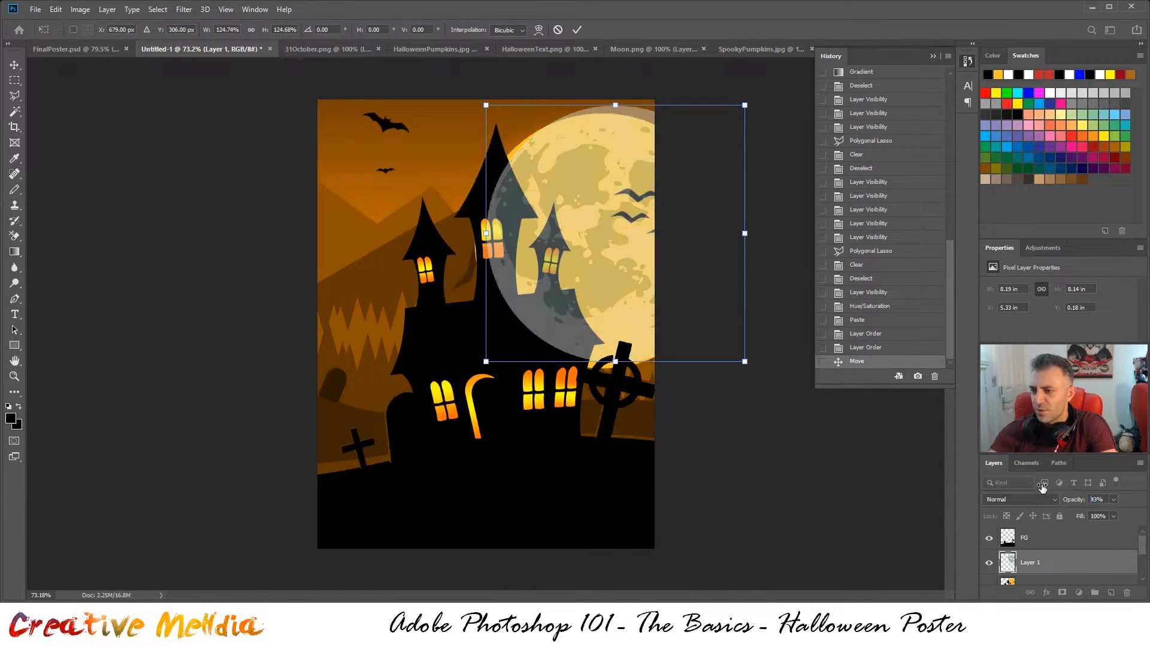
pyautogui.press('3')
pyautogui.press('6')
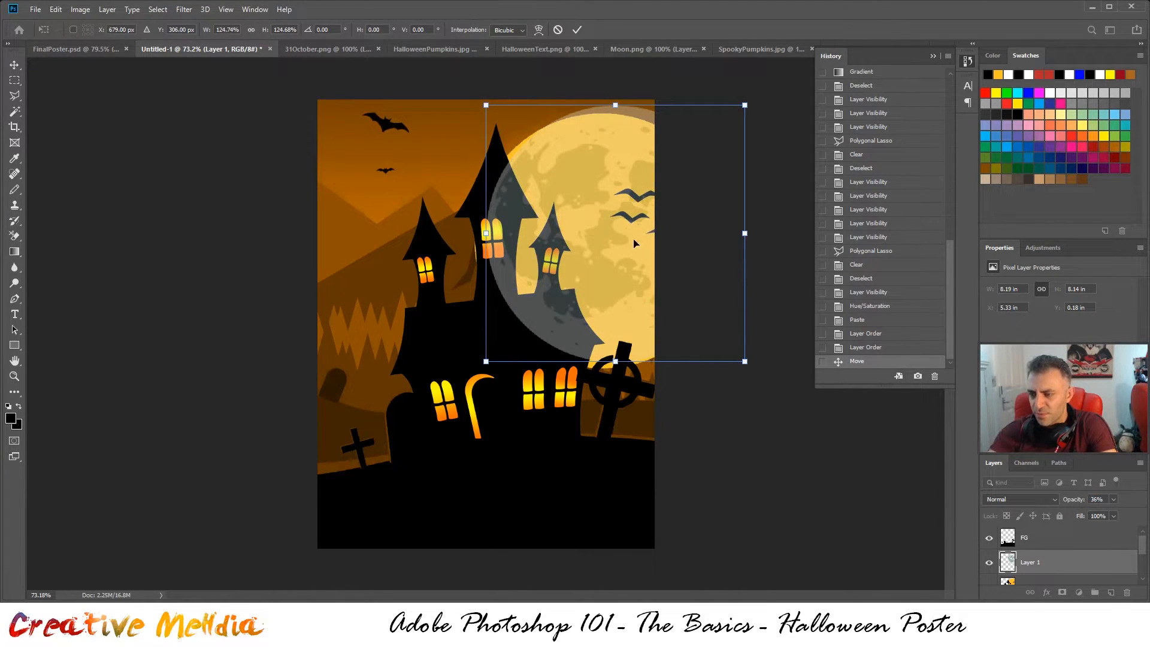
# - Fit the textured moon to the yellow moon's outline, about 8.19 by 8.08 in, and apply the transform
pyautogui.scroll(5, 636, 242)
pyautogui.moveTo(679, 455); pyautogui.dragTo(493, 496)
pyautogui.moveTo(399, 315); pyautogui.dragTo(386, 329)
pyautogui.moveTo(583, 319); pyautogui.dragTo(558, 368)
pyautogui.moveTo(401, 329); pyautogui.dragTo(393, 334)
pyautogui.moveTo(606, 507); pyautogui.dragTo(603, 506)
pyautogui.moveTo(590, 303); pyautogui.dragTo(601, 306)
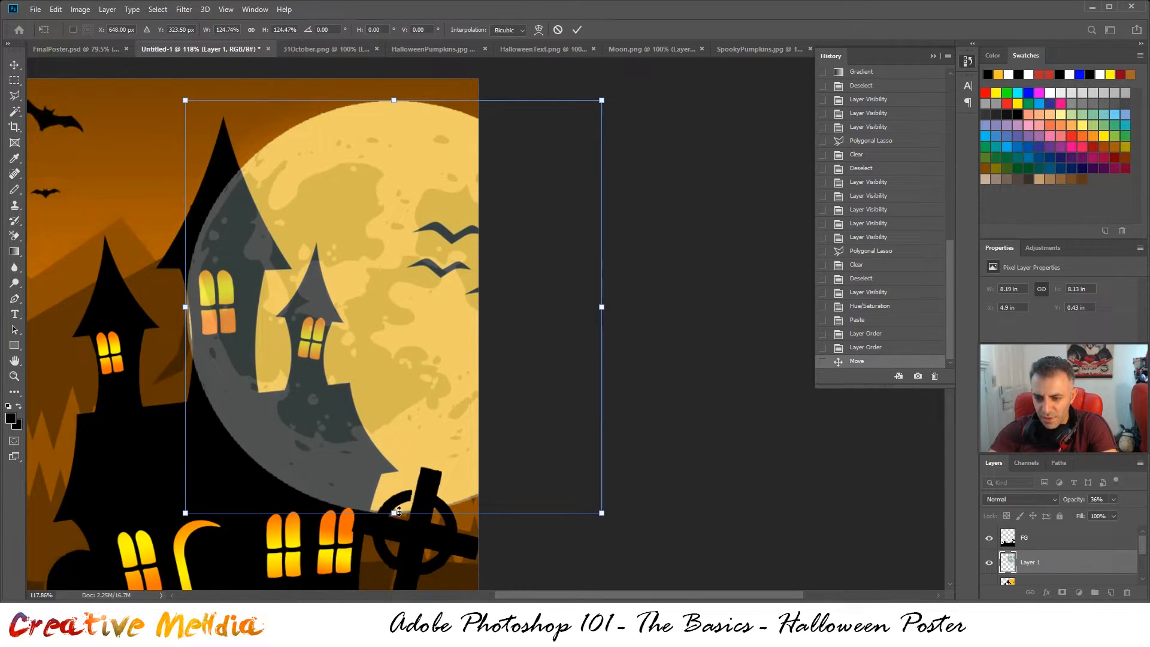
pyautogui.moveTo(400, 513); pyautogui.dragTo(404, 510)
pyautogui.moveTo(401, 97); pyautogui.dragTo(400, 98)
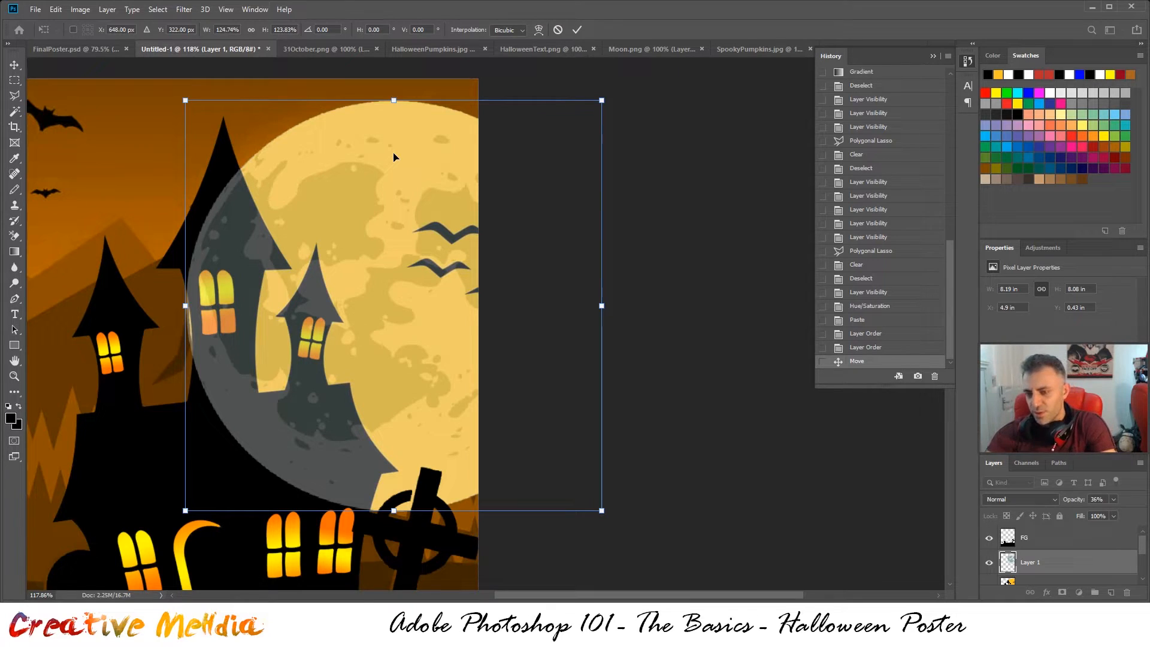
pyautogui.hotkey('ctrl', 'Return')
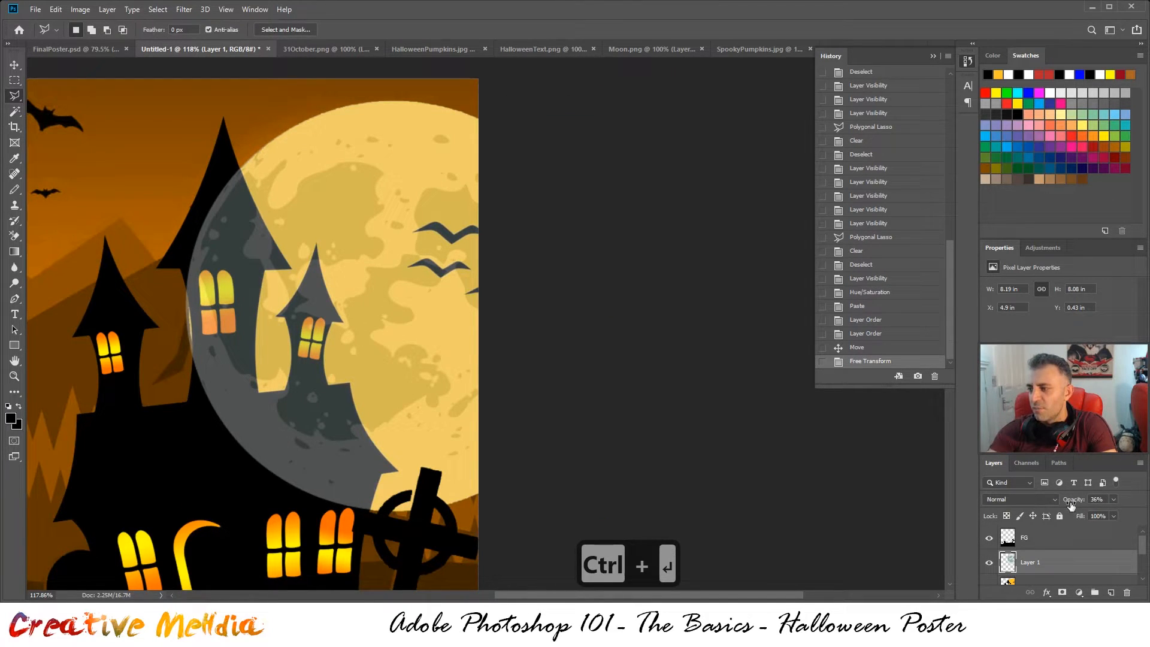
# - Restore the moon layer's opacity to 100% and set its blending mode to Multiply
pyautogui.press('0')
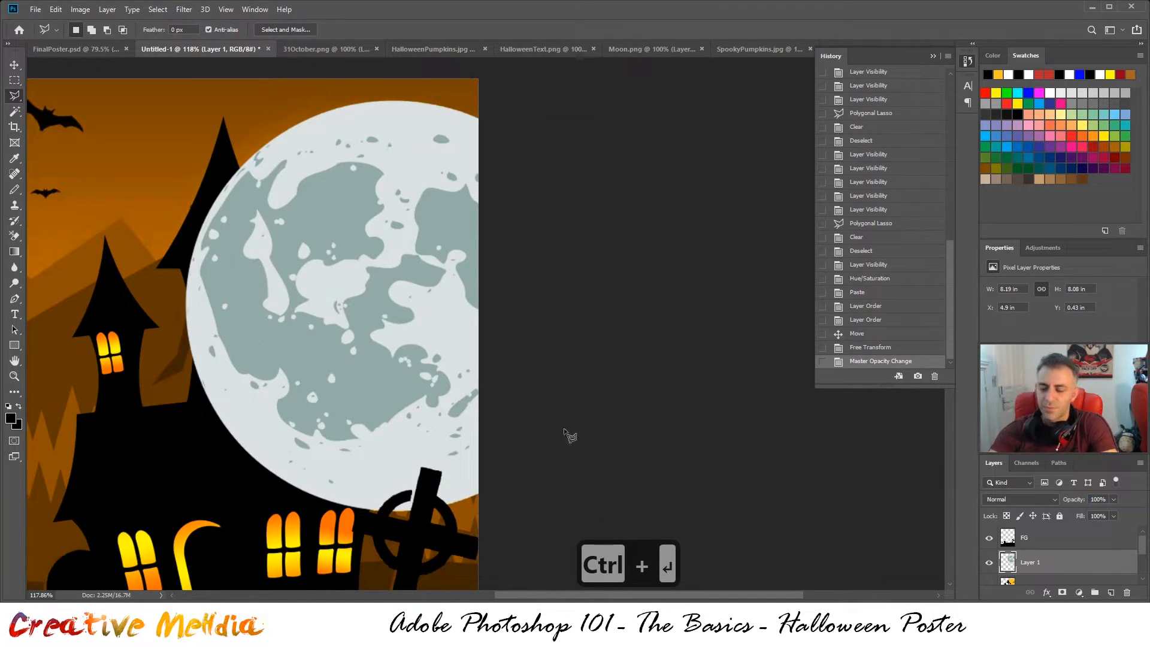
pyautogui.click(1013, 500)
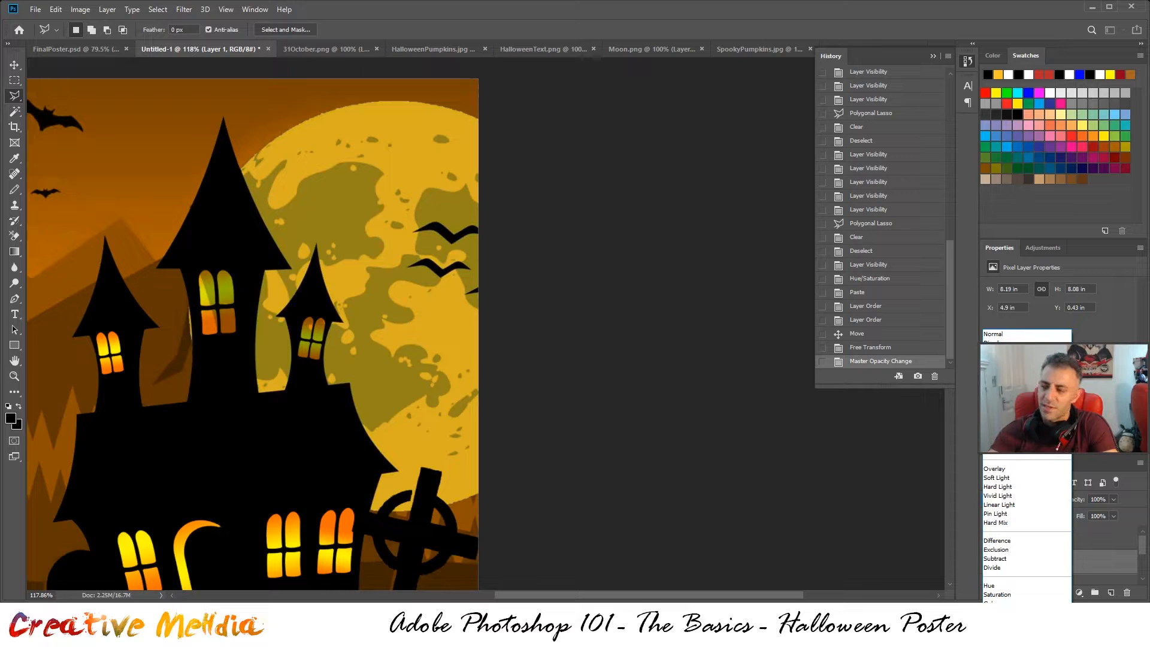
pyautogui.press('Escape')
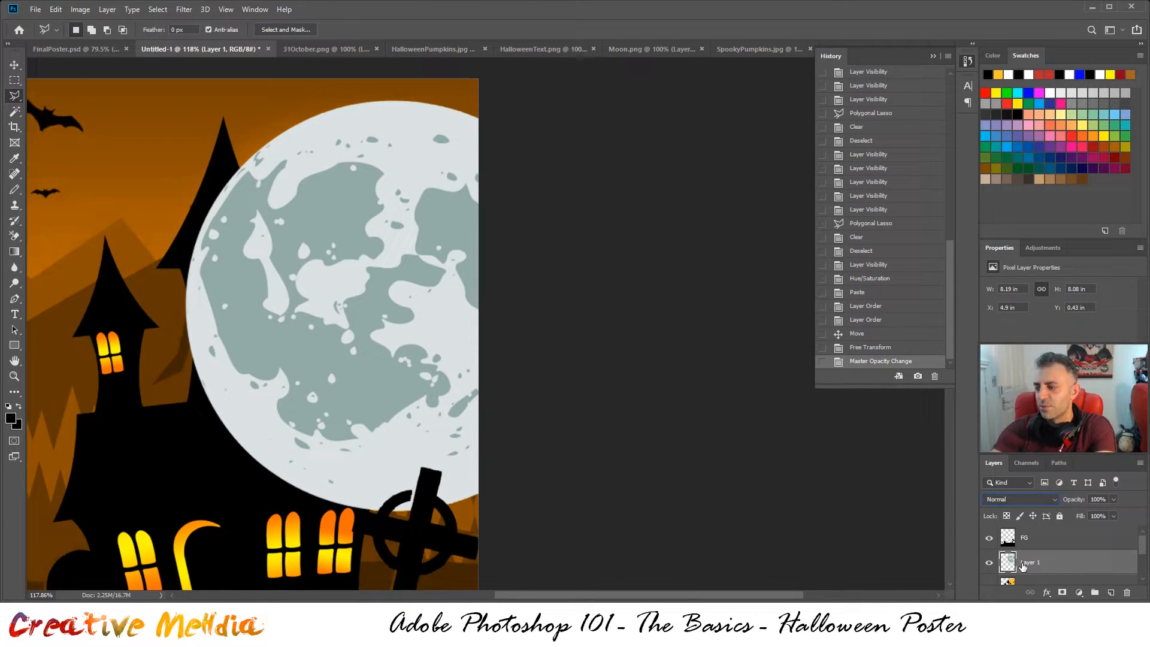
pyautogui.click(1029, 502)
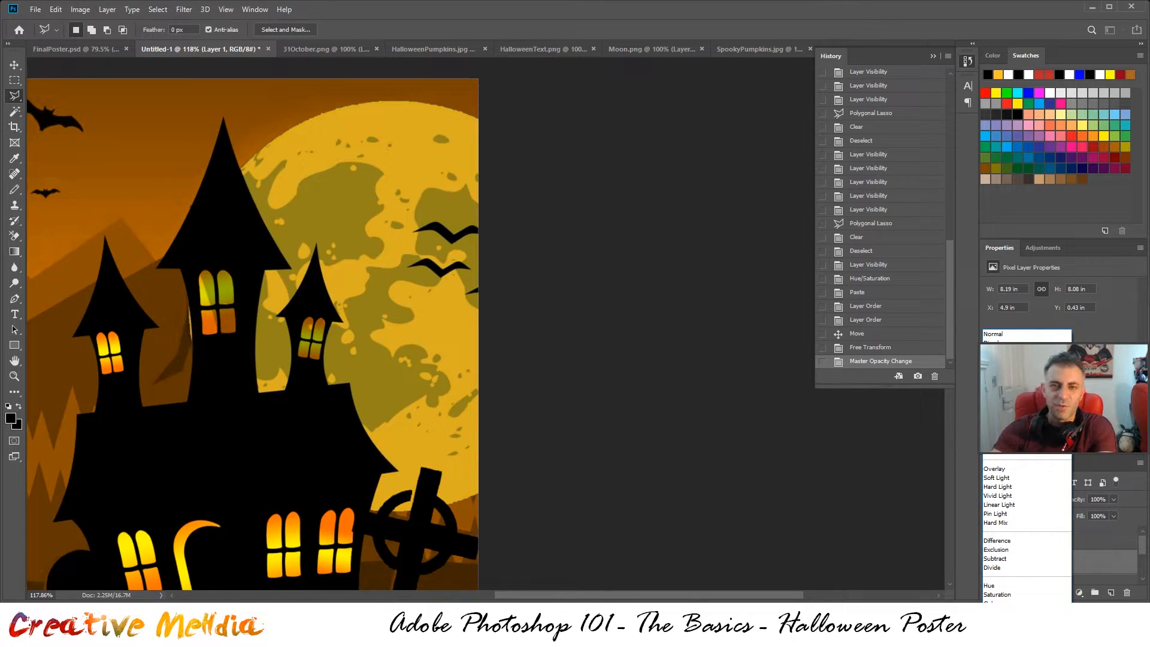
pyautogui.click(998, 370)
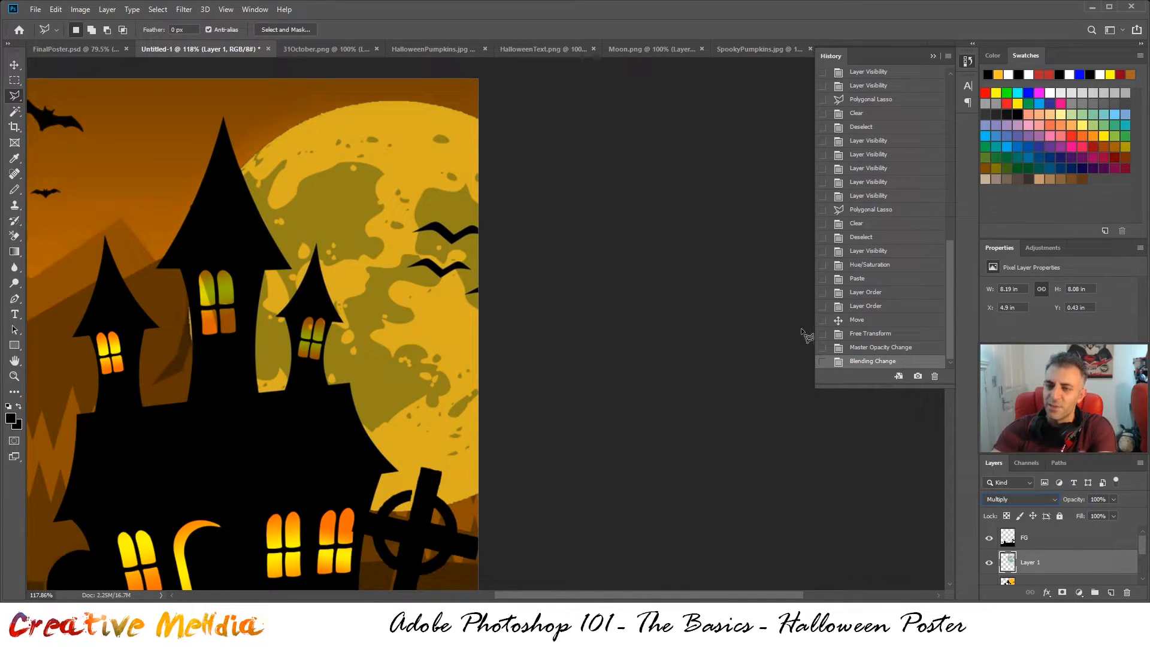
# - Switch to the Rectangular Marquee tool, view the whole poster and compare it with FinalPoster.psd
pyautogui.click(15, 80)
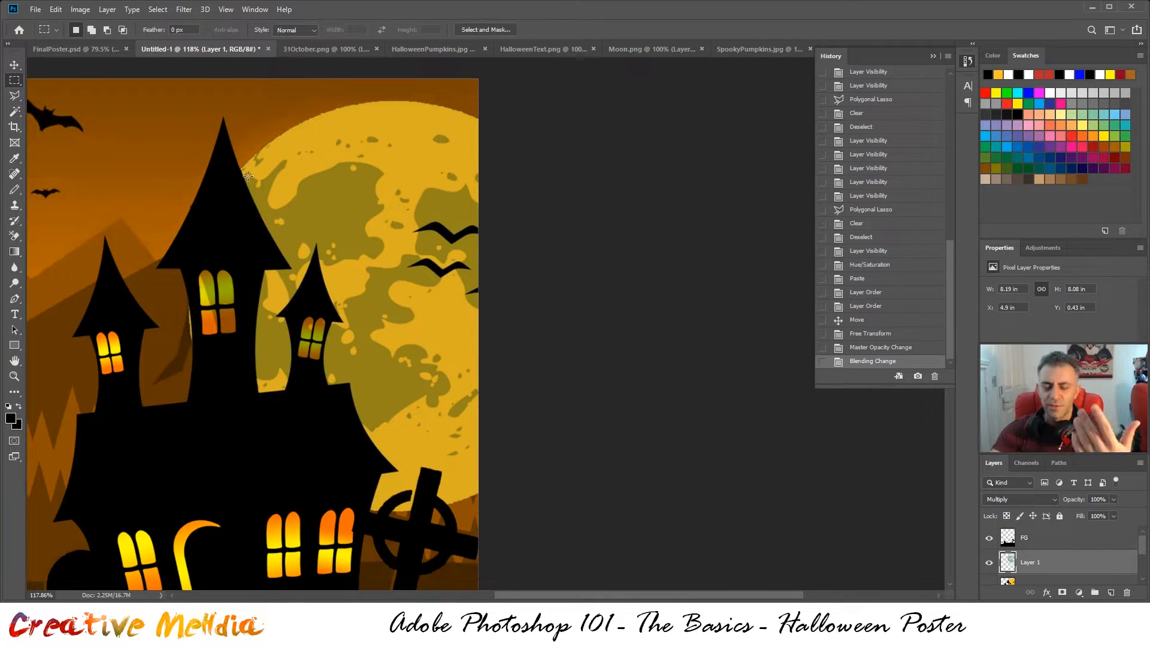
pyautogui.scroll(-2, 519, 371)
pyautogui.scroll(-1, 675, 347)
pyautogui.scroll(2, 678, 348)
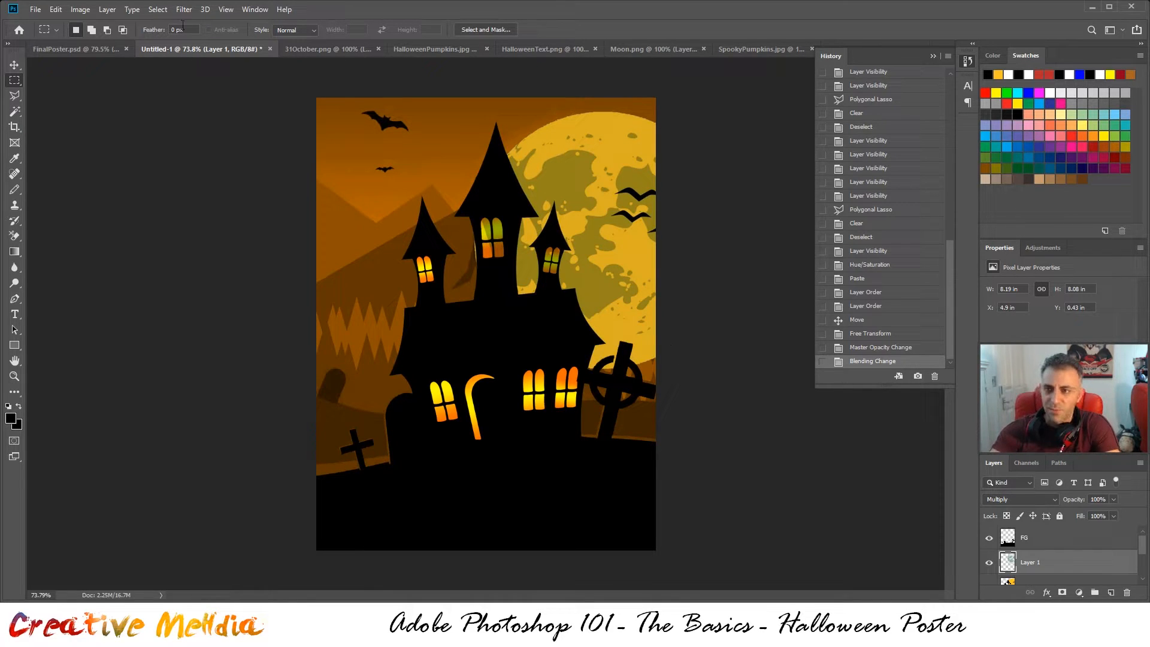
pyautogui.click(89, 50)
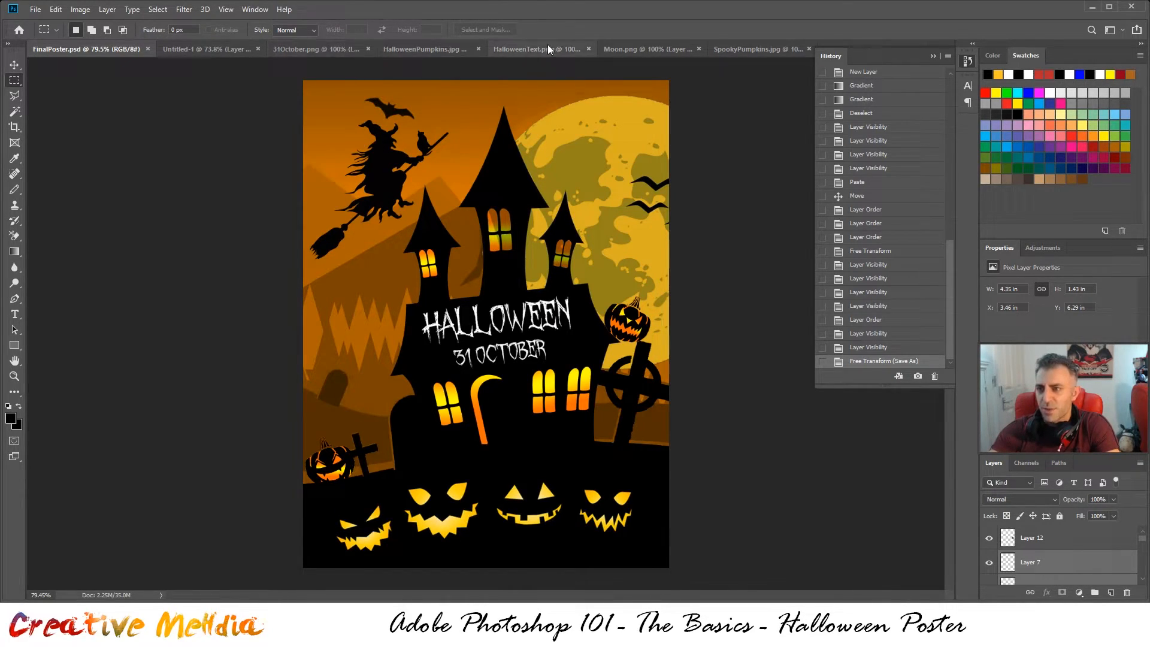
# - Collapse the History panel, and copy the entire witch silhouette from Witch.png into the Untitled-1 poster as a new layer
pyautogui.click(930, 56)
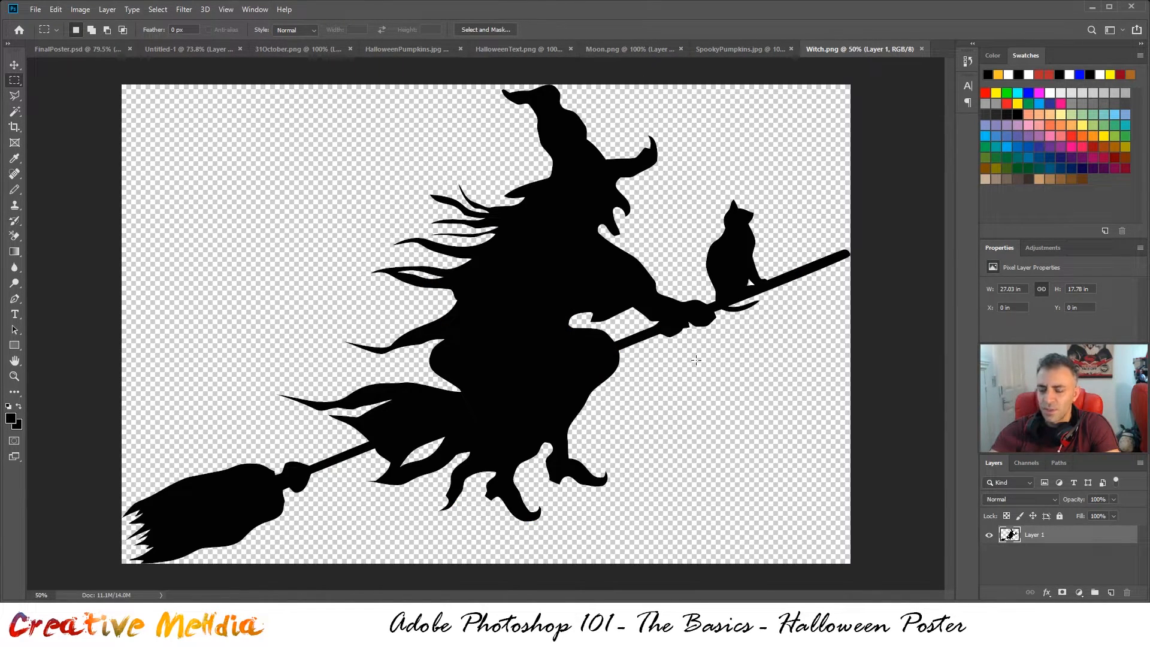
pyautogui.hotkey('ctrl', 'a')
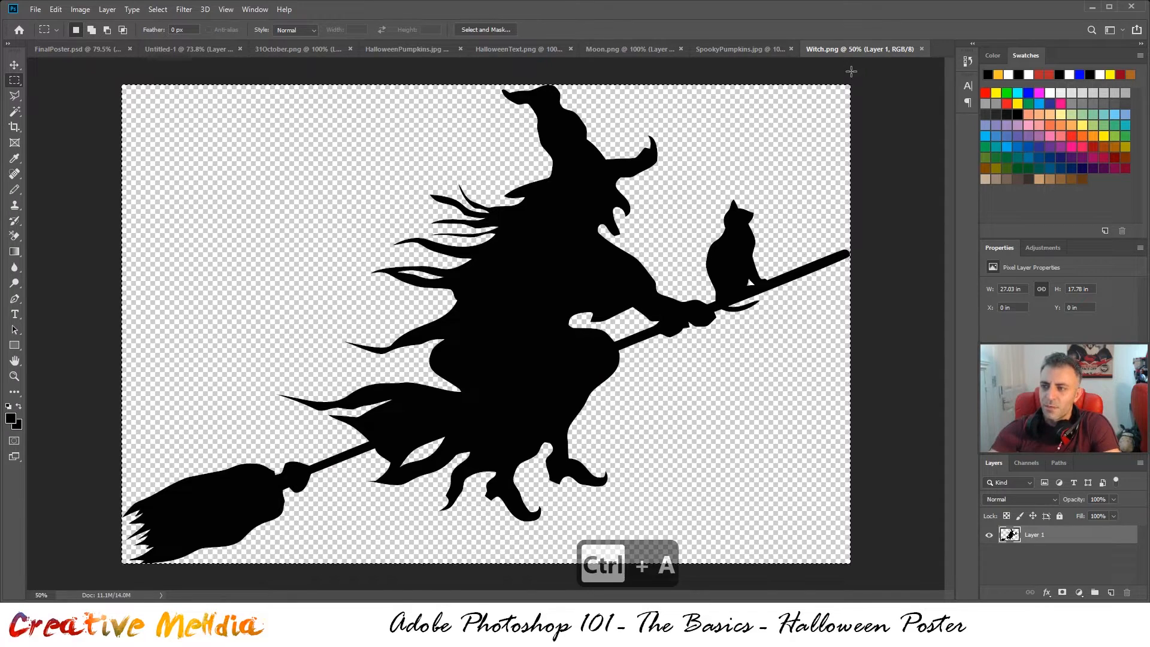
pyautogui.hotkey('ctrl', 'c')
pyautogui.click(186, 49)
pyautogui.hotkey('ctrl', 'v')
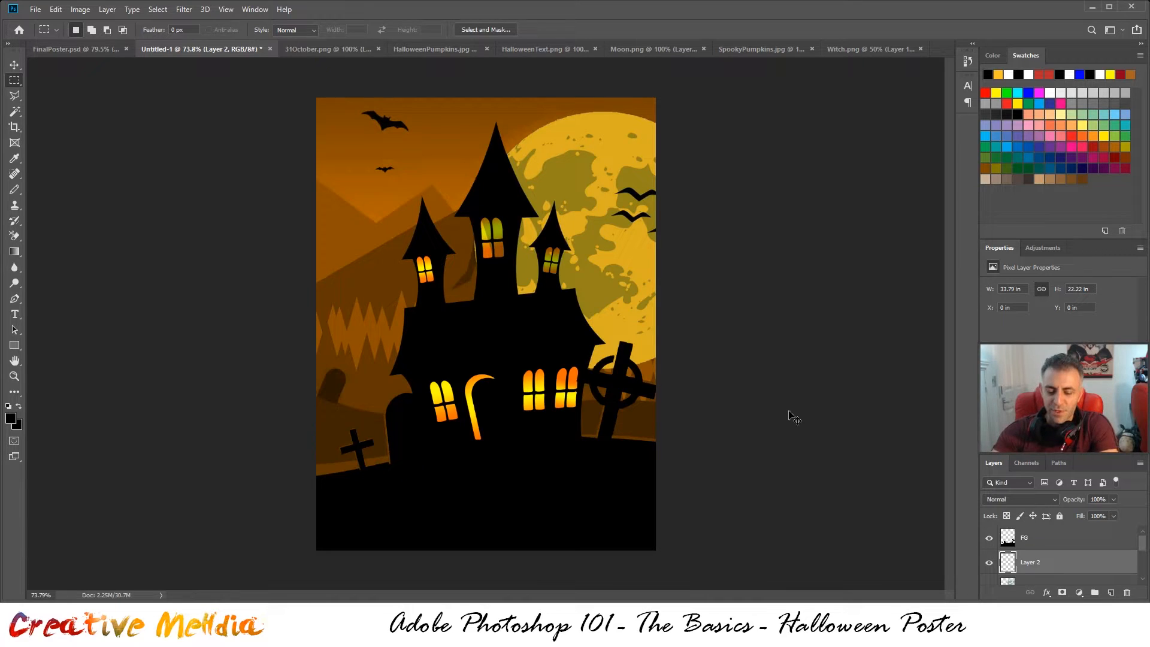
# - Free-transform the witch layer and scale it down proportionally to about 15%
pyautogui.hotkey('ctrl', 't')
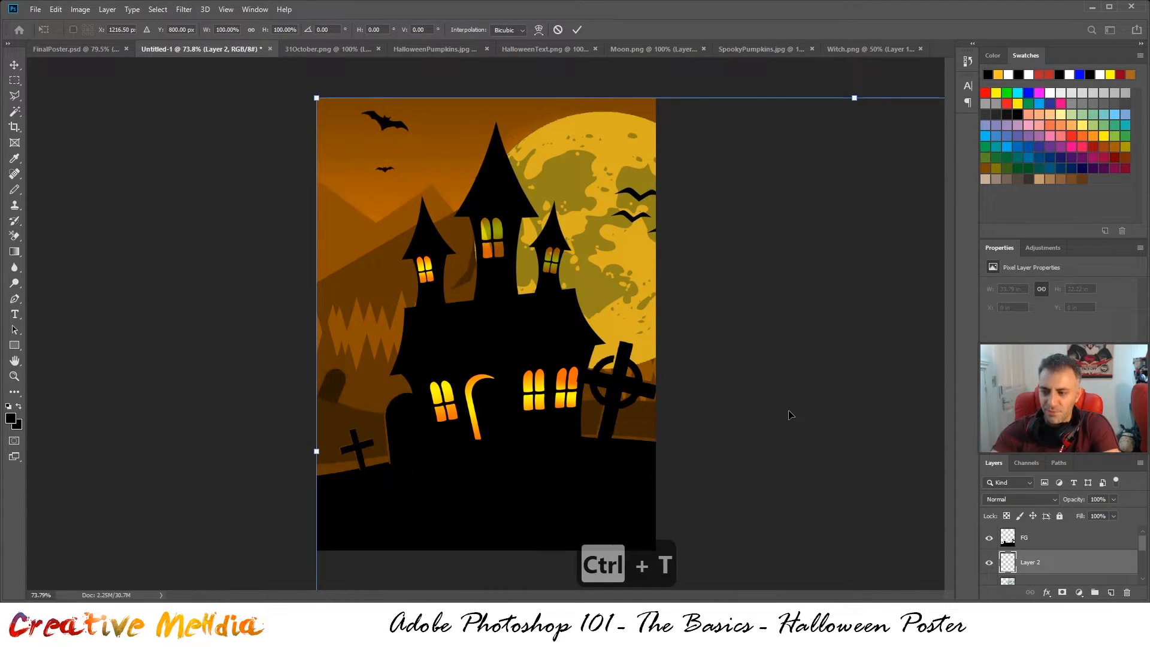
pyautogui.scroll(-4, 688, 364)
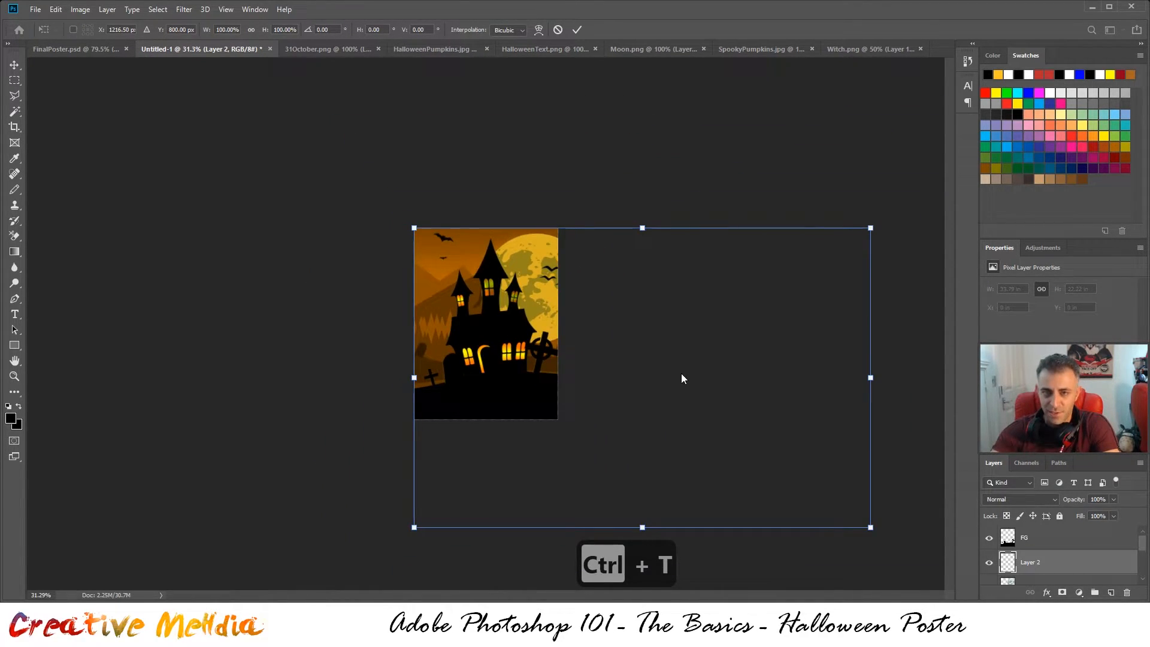
pyautogui.moveTo(872, 529); pyautogui.dragTo(559, 319)
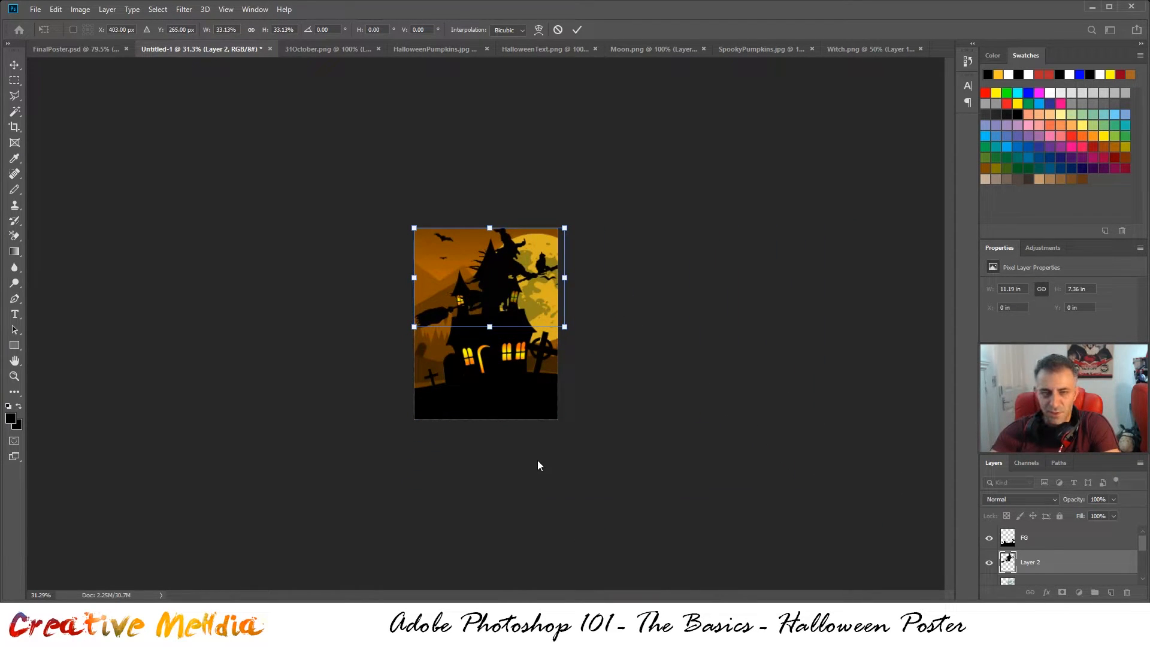
pyautogui.hotkey('ctrl', 'z')
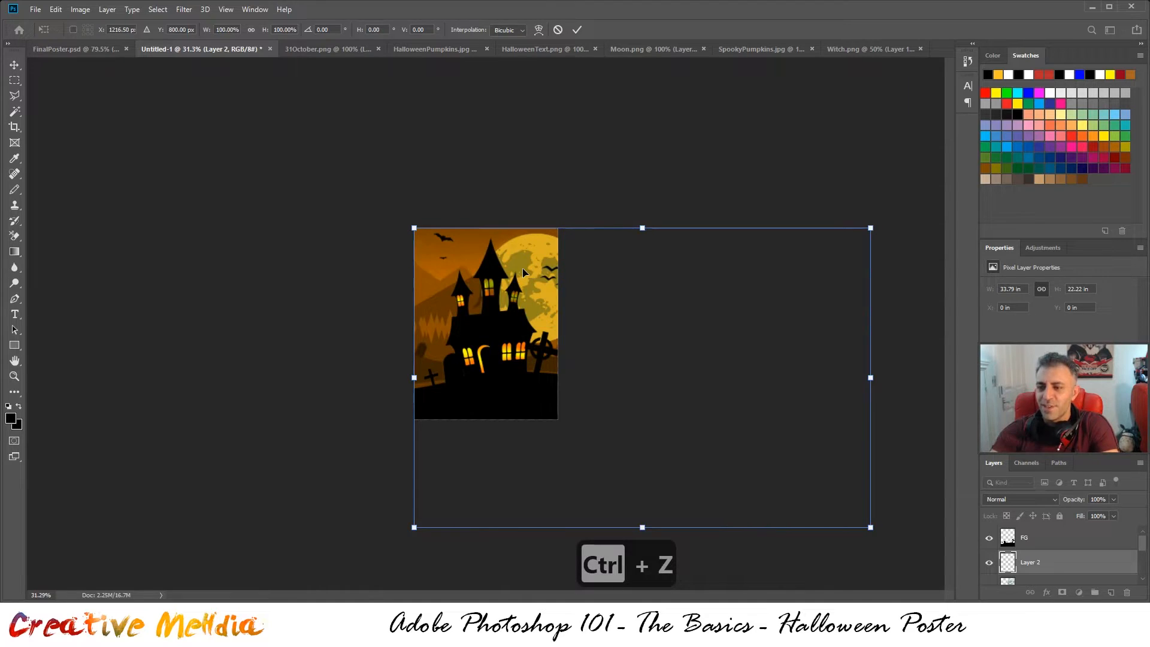
pyautogui.scroll(5, 513, 277)
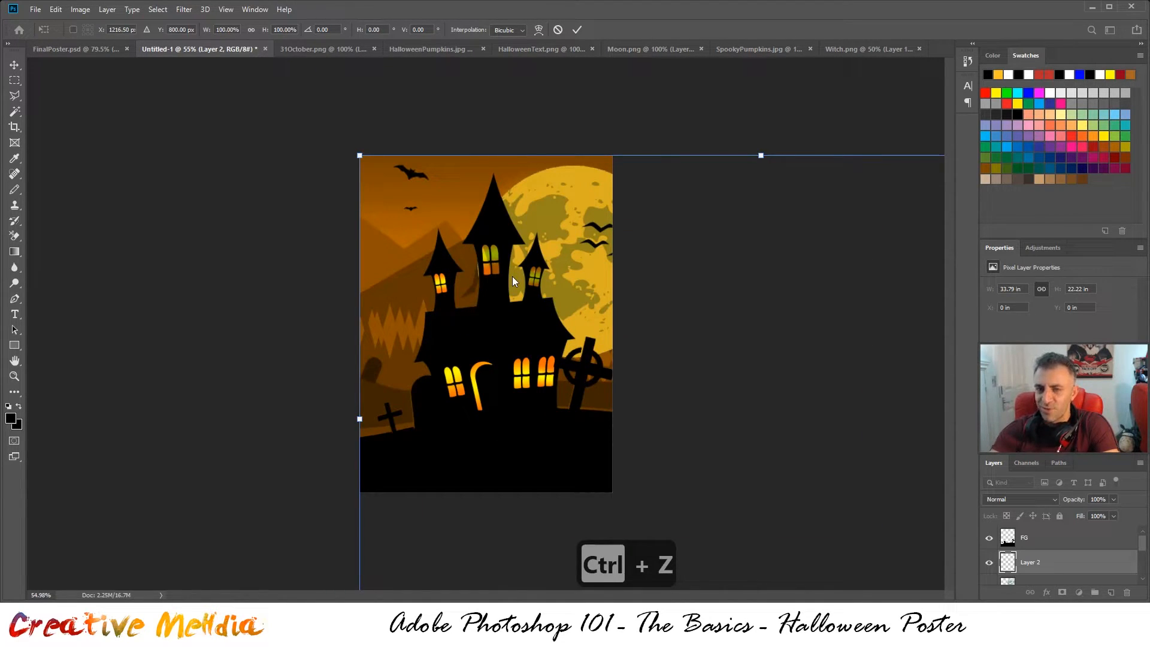
pyautogui.scroll(-5, 634, 284)
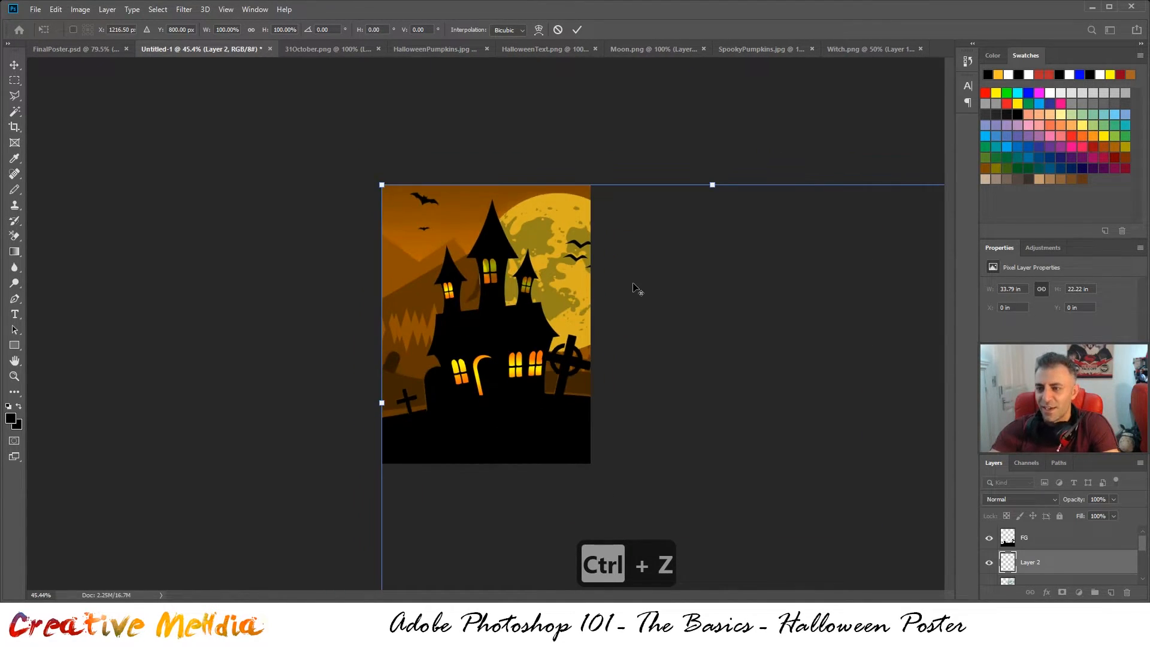
pyautogui.moveTo(832, 507); pyautogui.dragTo(489, 274)
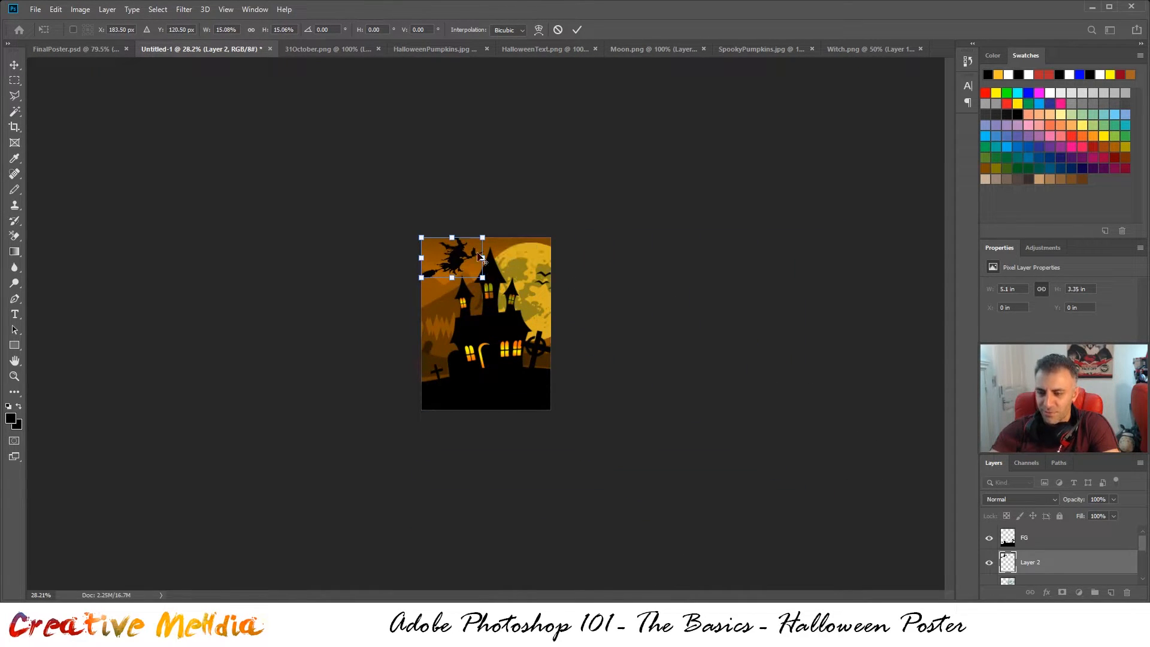
# - Rotate the witch to about -18° and place it below the bat, beside the castle's tallest tower
pyautogui.scroll(6, 466, 236)
pyautogui.hotkey('alt', 'space')
pyautogui.press('Escape')
pyautogui.moveTo(414, 268); pyautogui.dragTo(412, 431)
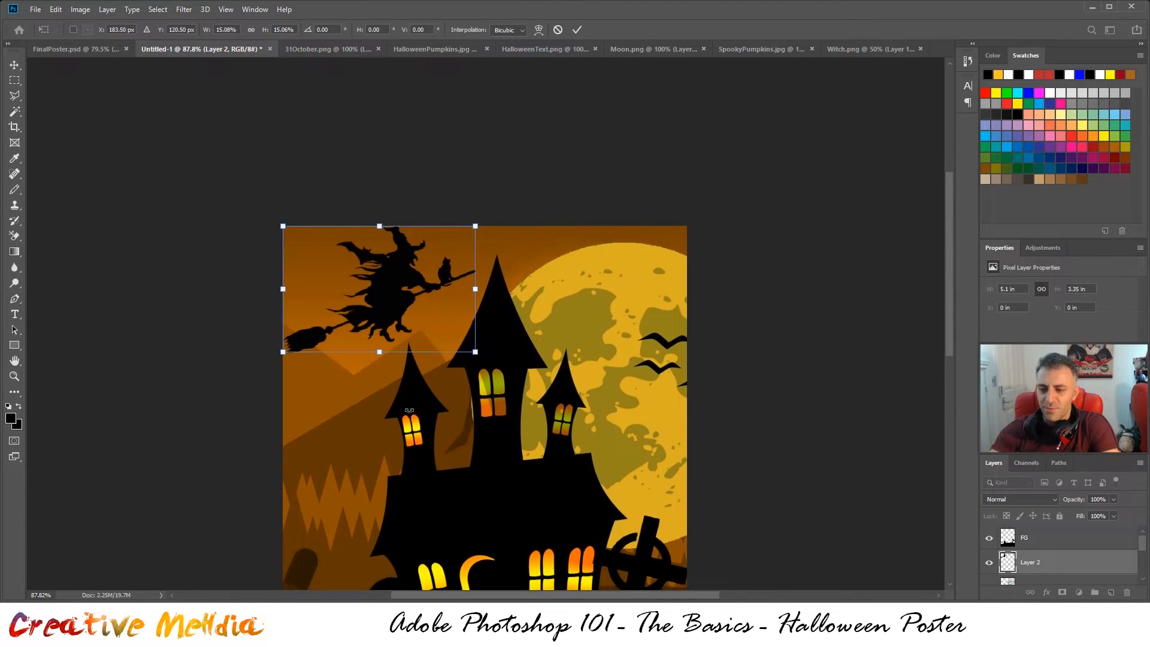
pyautogui.scroll(3, 345, 306)
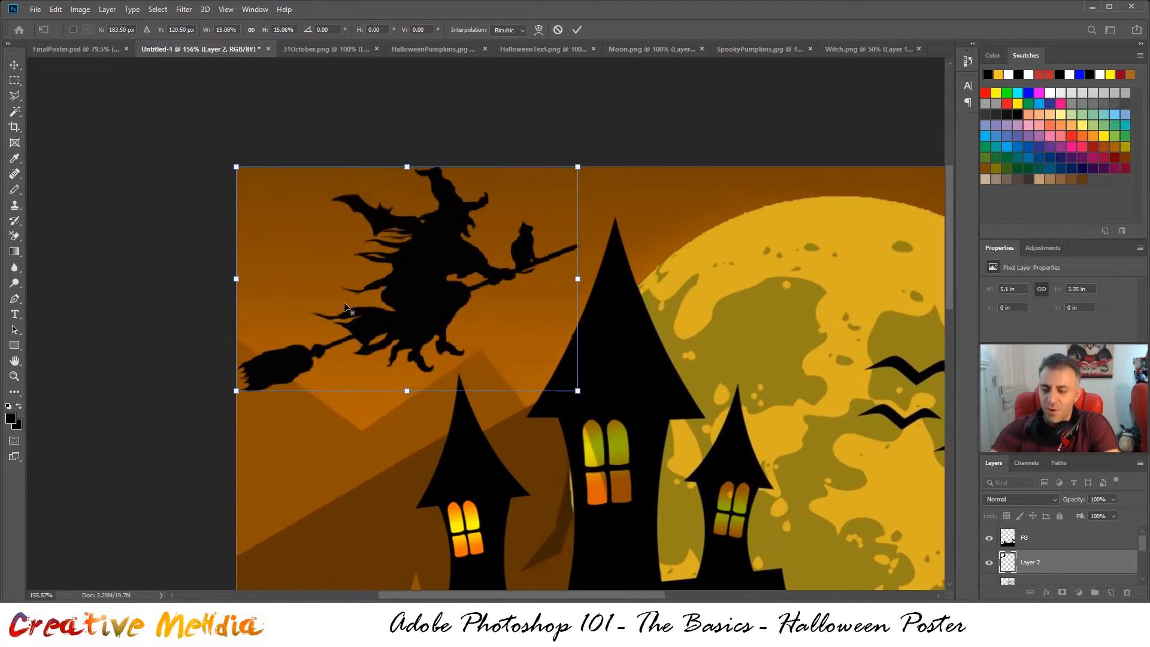
pyautogui.moveTo(588, 164); pyautogui.dragTo(533, 122)
pyautogui.scroll(-3, 480, 303)
pyautogui.moveTo(391, 355); pyautogui.dragTo(383, 385)
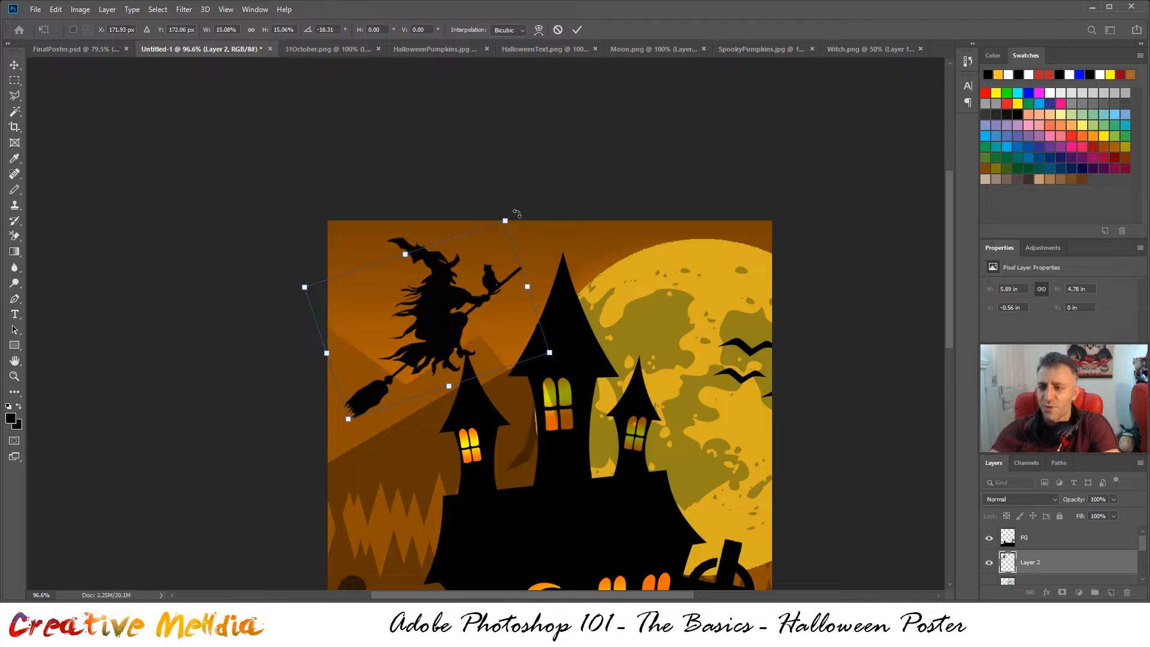
# - Scale the witch to about 12.9%, adjust its rotation to about -14.8° beneath the bat, and apply the transform
pyautogui.moveTo(508, 219); pyautogui.dragTo(498, 265)
pyautogui.moveTo(452, 327); pyautogui.dragTo(460, 323)
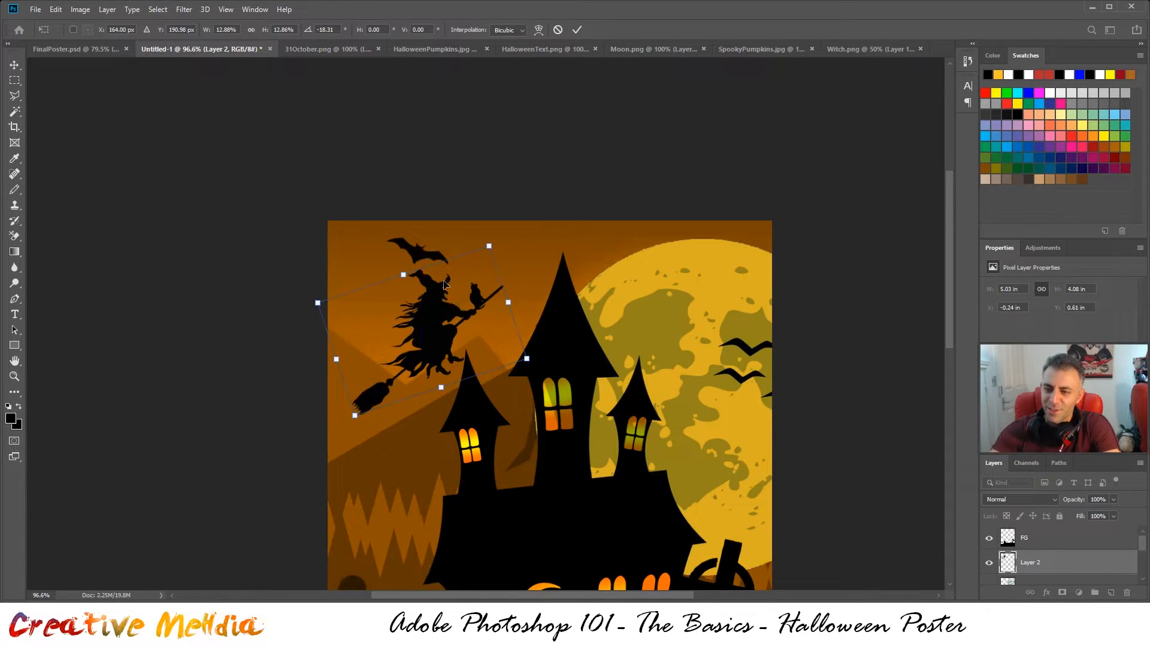
pyautogui.moveTo(512, 234); pyautogui.dragTo(517, 241)
pyautogui.moveTo(432, 314)
pyautogui.mouseDown()
pyautogui.moveTo(421, 315)
pyautogui.moveTo(430, 308)
pyautogui.mouseUp()
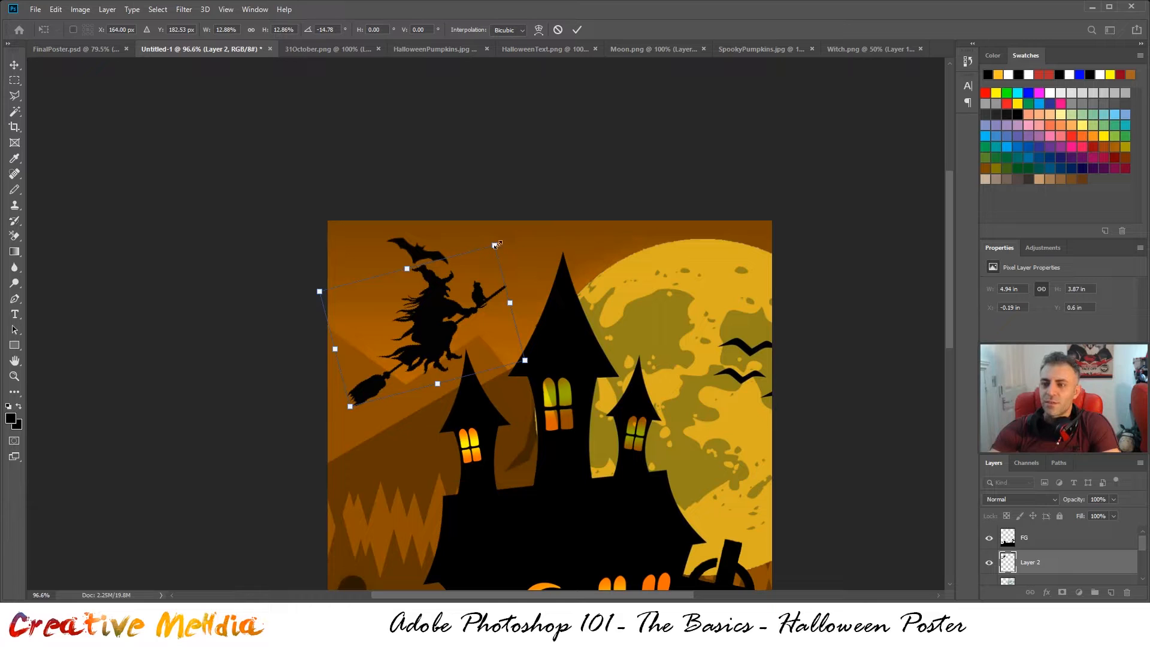
pyautogui.hotkey('ctrl', 'Return')
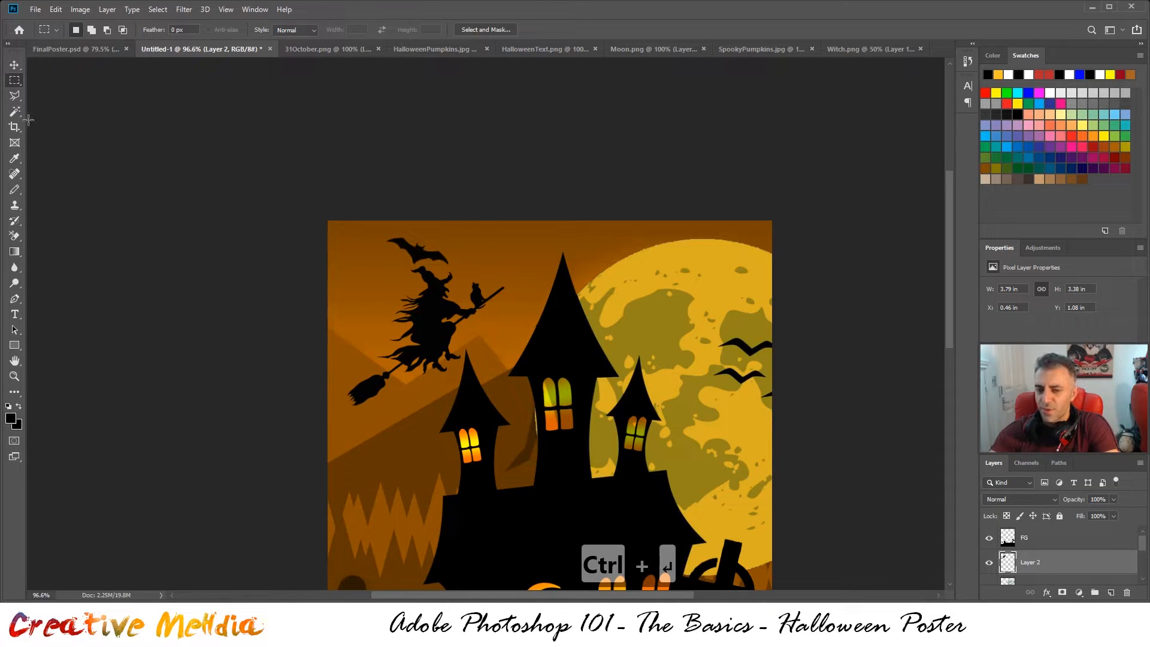
# - Nudge the witch layer with the Move tool to about X 0.4 in, Y 1.14 in, just below the bat
pyautogui.click(13, 65)
pyautogui.press('Down')
pyautogui.press('Down')
pyautogui.press('Down')
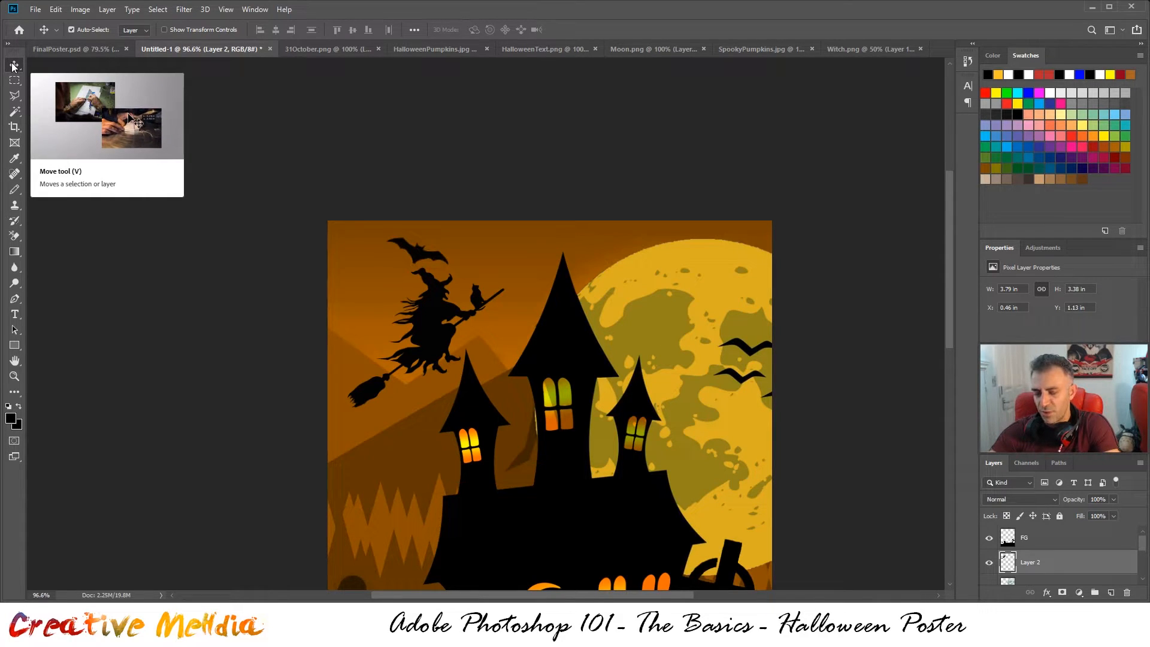
pyautogui.press('Left')
pyautogui.press('Left')
pyautogui.press('Down')
pyautogui.press('Down')
pyautogui.press('Left')
pyautogui.press('Left')
pyautogui.press('Up')
pyautogui.press('Up')
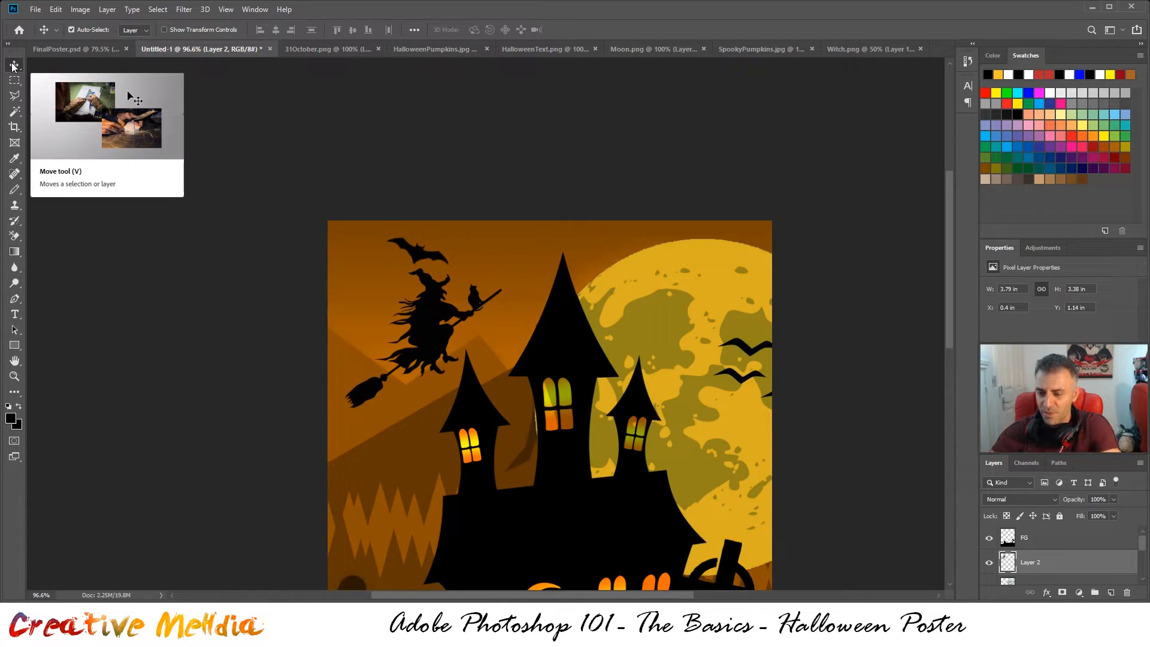
# - View the whole poster and compare the witch's size and placement with FinalPoster.psd
pyautogui.hotkey('ctrl', '-')
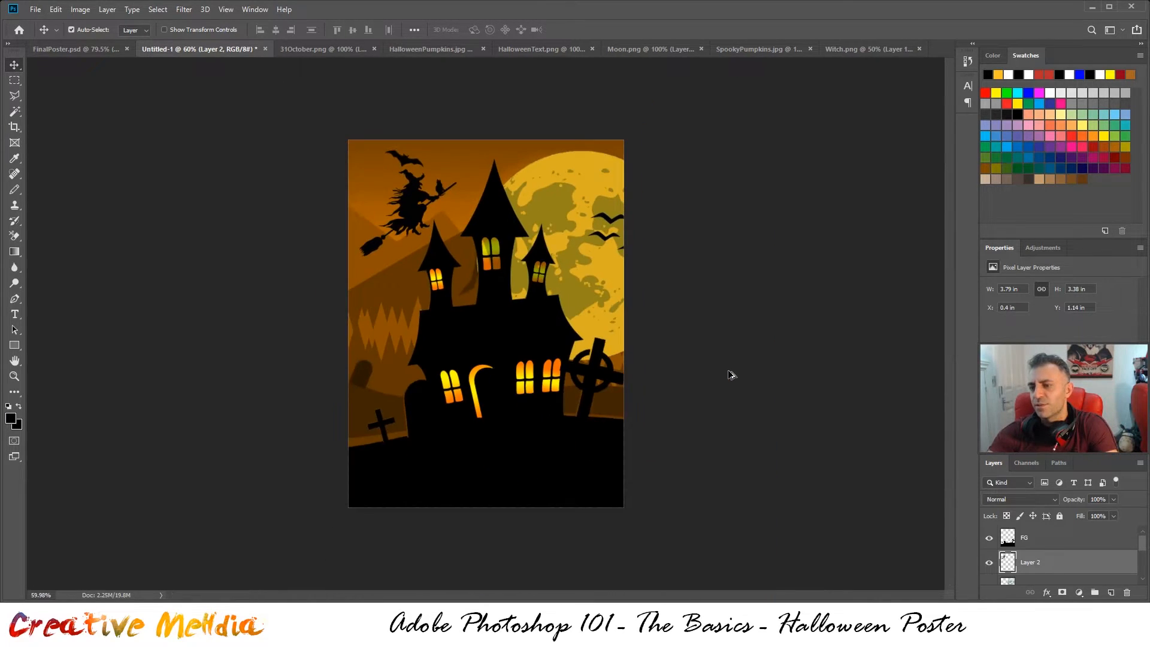
pyautogui.scroll(2, 731, 374)
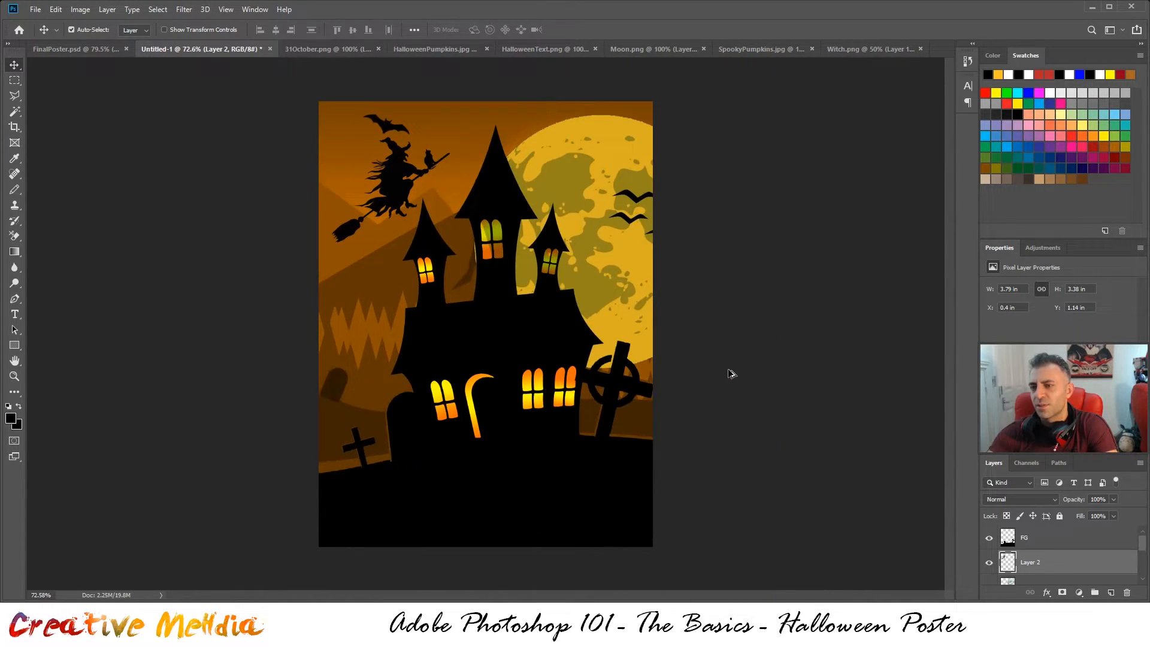
pyautogui.click(59, 51)
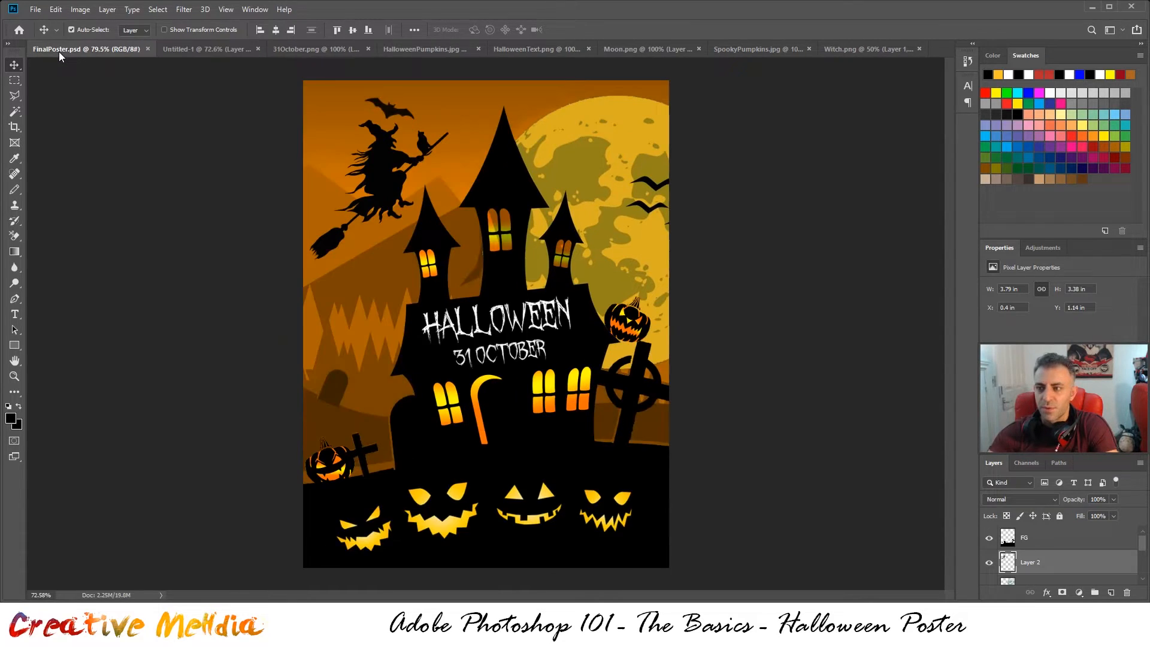
pyautogui.click(183, 49)
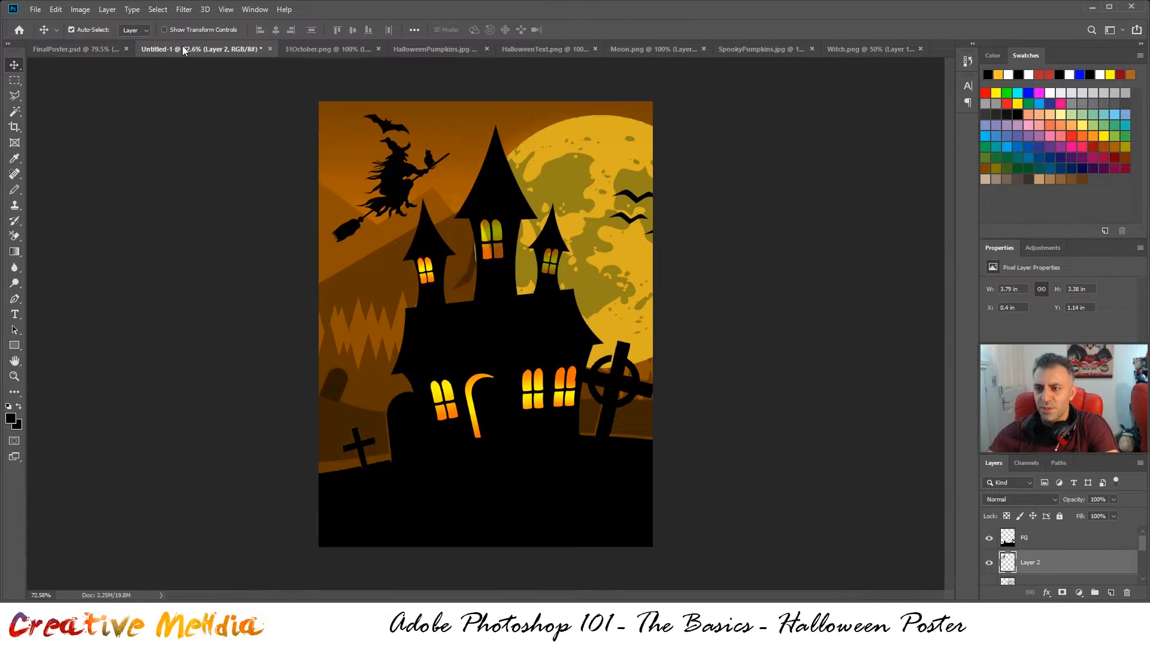
pyautogui.click(106, 49)
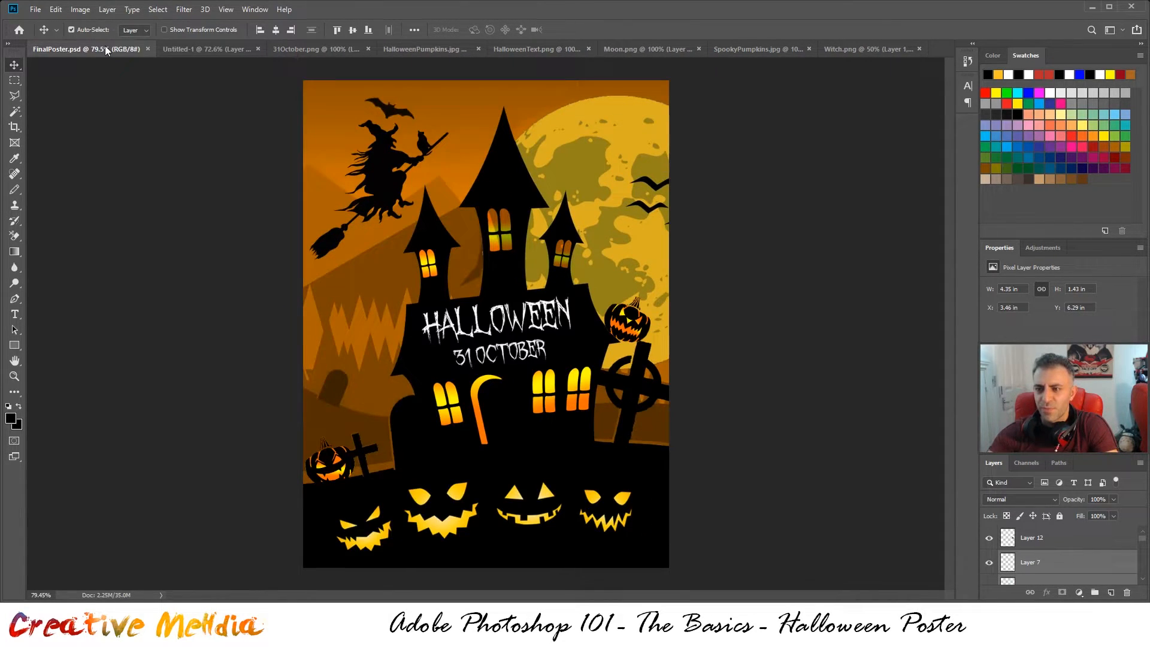
pyautogui.click(178, 49)
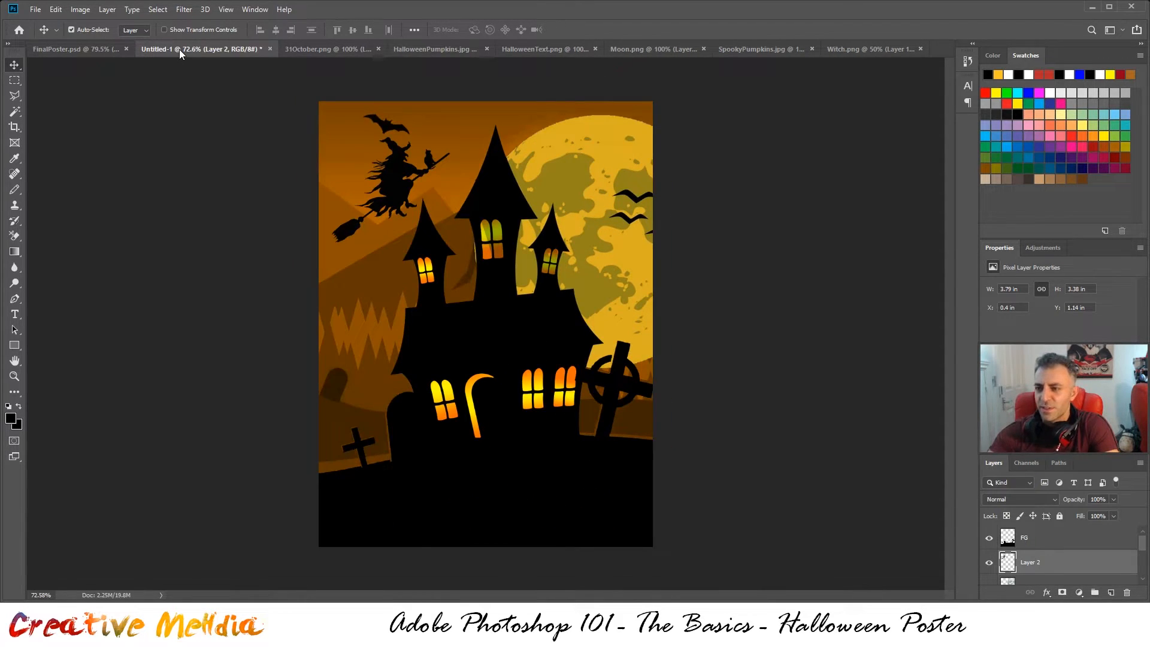
pyautogui.click(98, 52)
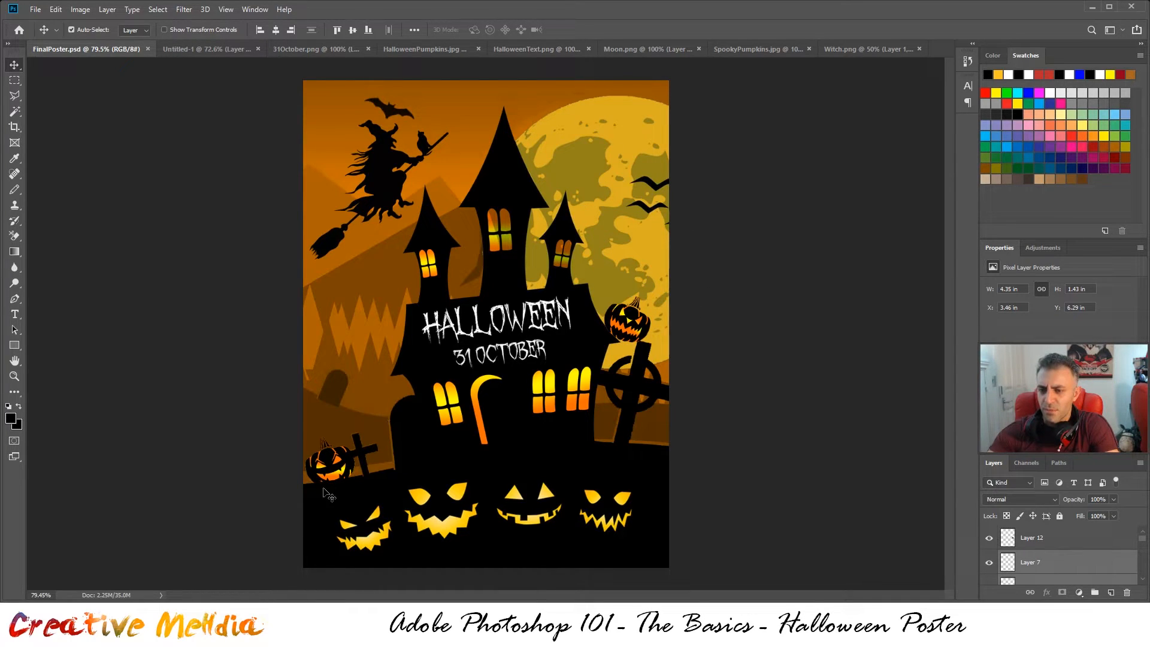
# - Switch to HalloweenPumpkins.jpg and unlock its Background layer
pyautogui.click(210, 49)
pyautogui.click(451, 49)
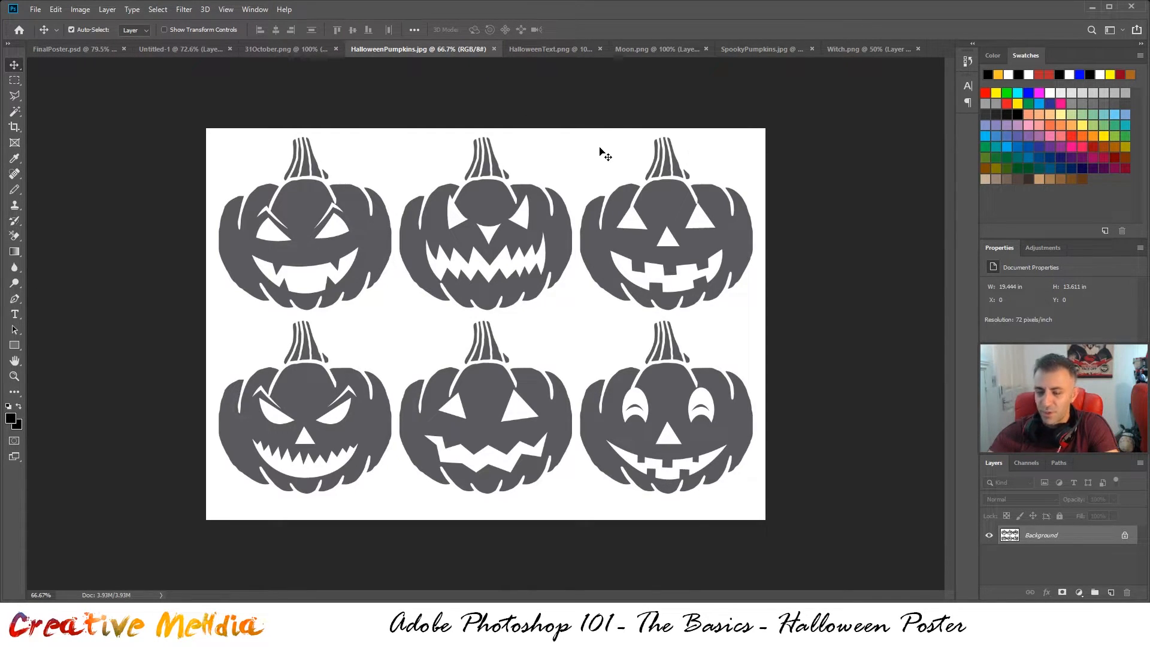
pyautogui.click(1125, 537)
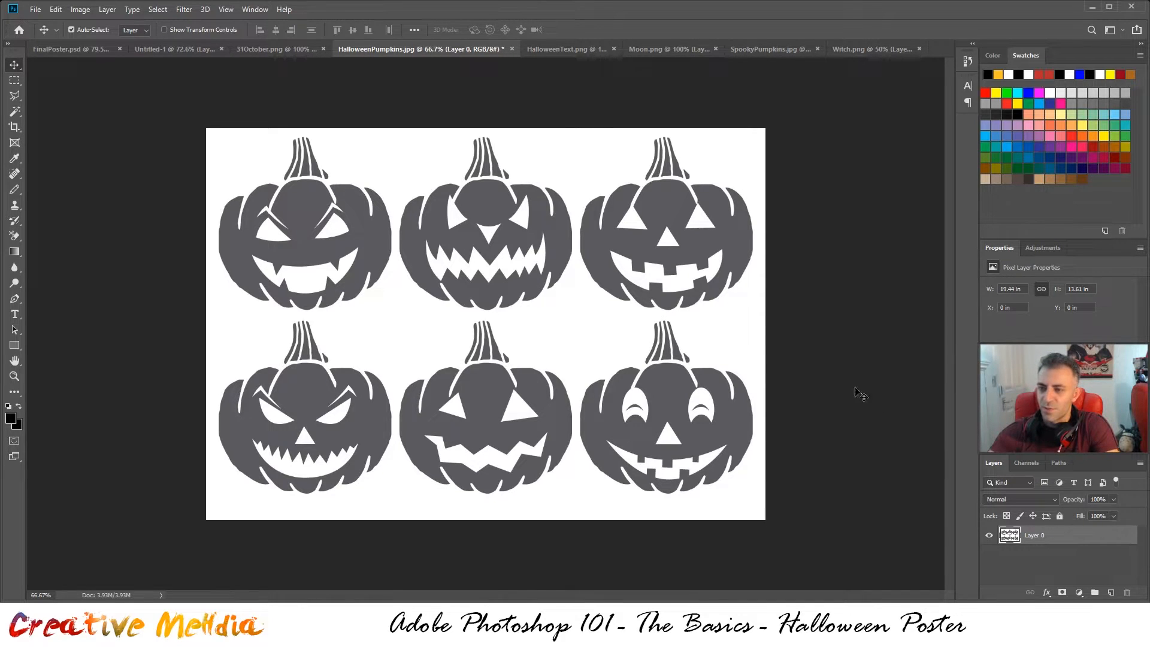
# - Select the white around and inside the pumpkins by Color Range, delete it and clear the selection
pyautogui.click(157, 10)
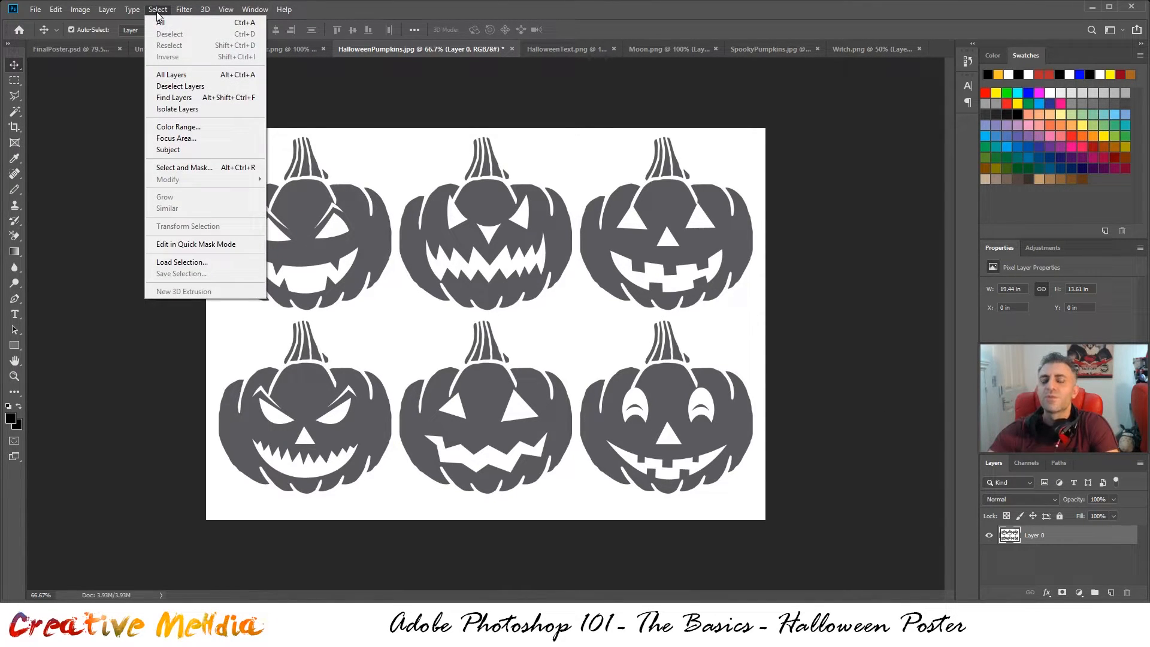
pyautogui.click(178, 126)
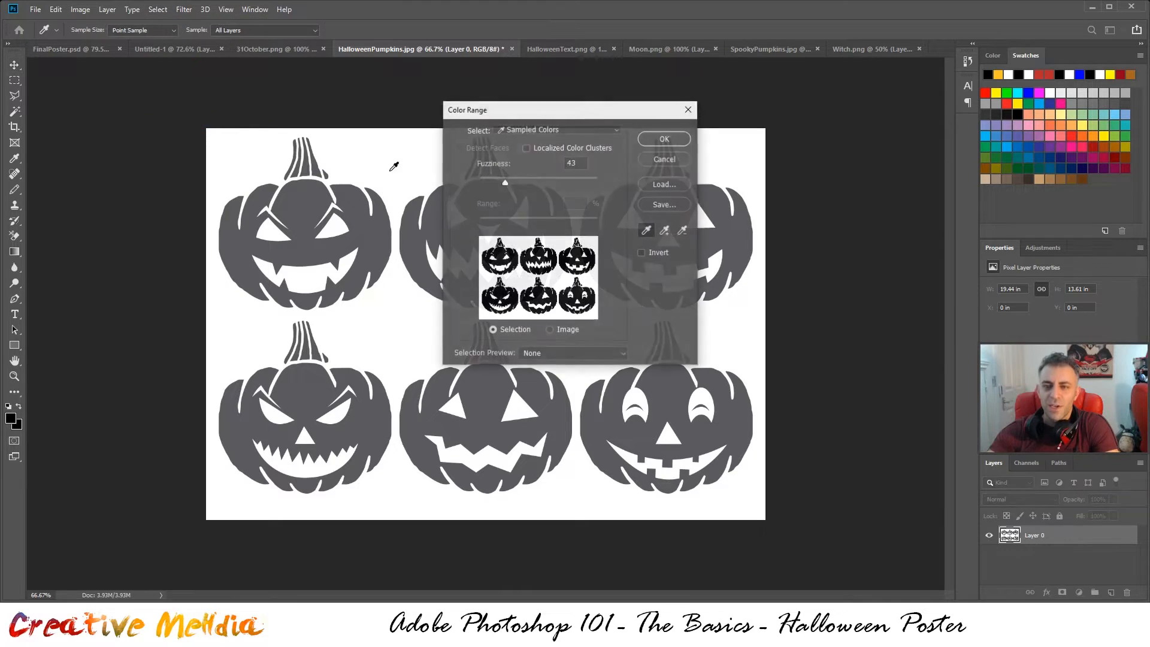
pyautogui.click(404, 140)
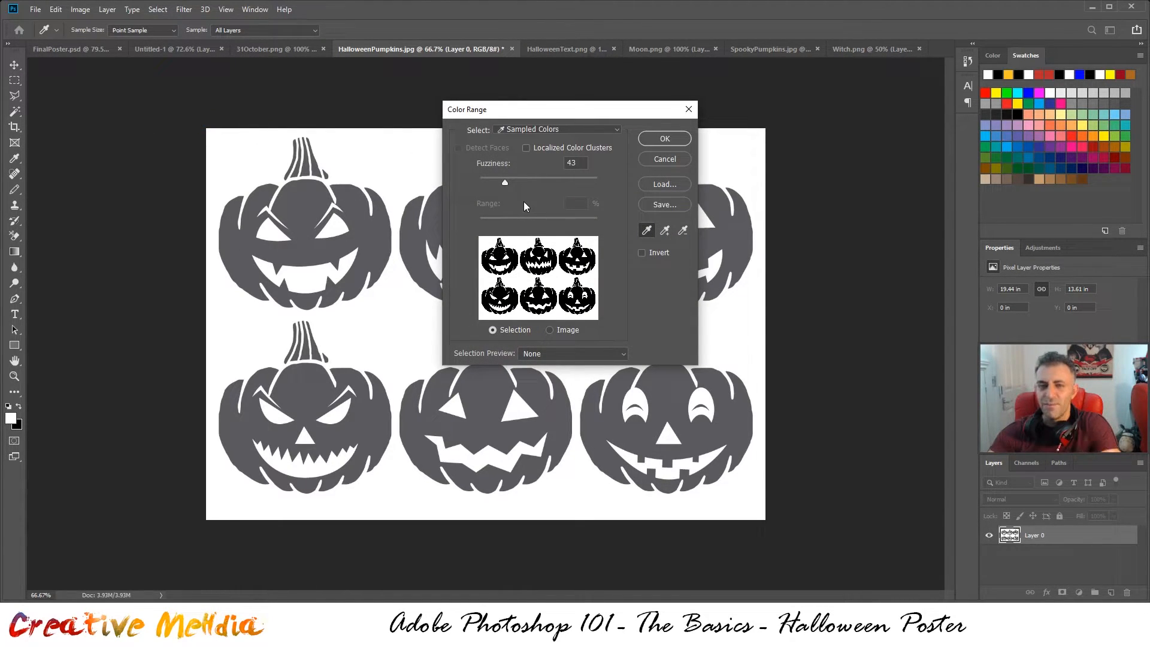
pyautogui.click(665, 138)
pyautogui.press('v')
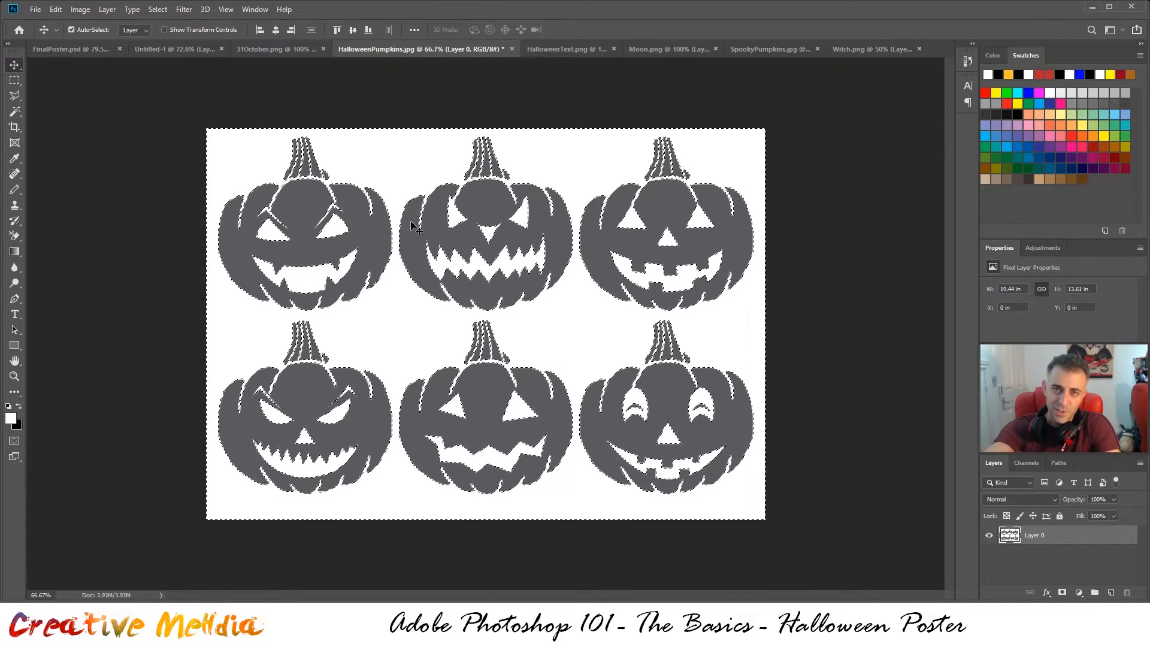
pyautogui.press('Delete')
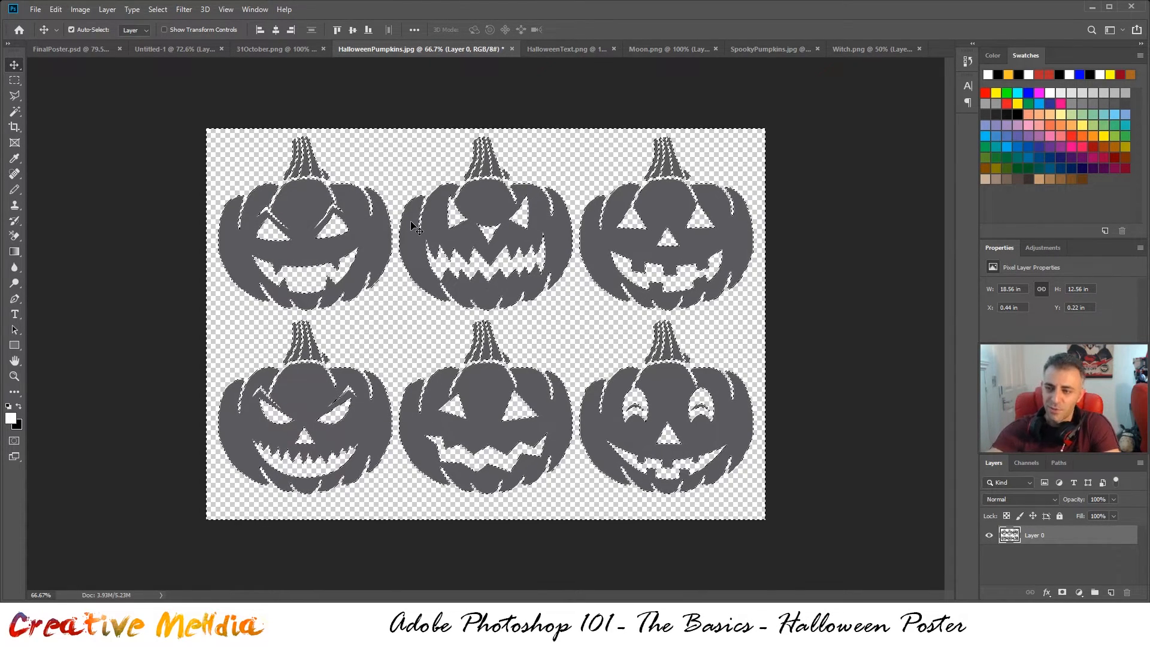
pyautogui.hotkey('ctrl', 'd')
# - Select the first pumpkin of the upper row by drawing a freehand Lasso outline around it
pyautogui.scroll(5, 313, 220)
pyautogui.scroll(-2, 318, 214)
pyautogui.scroll(-3, 368, 207)
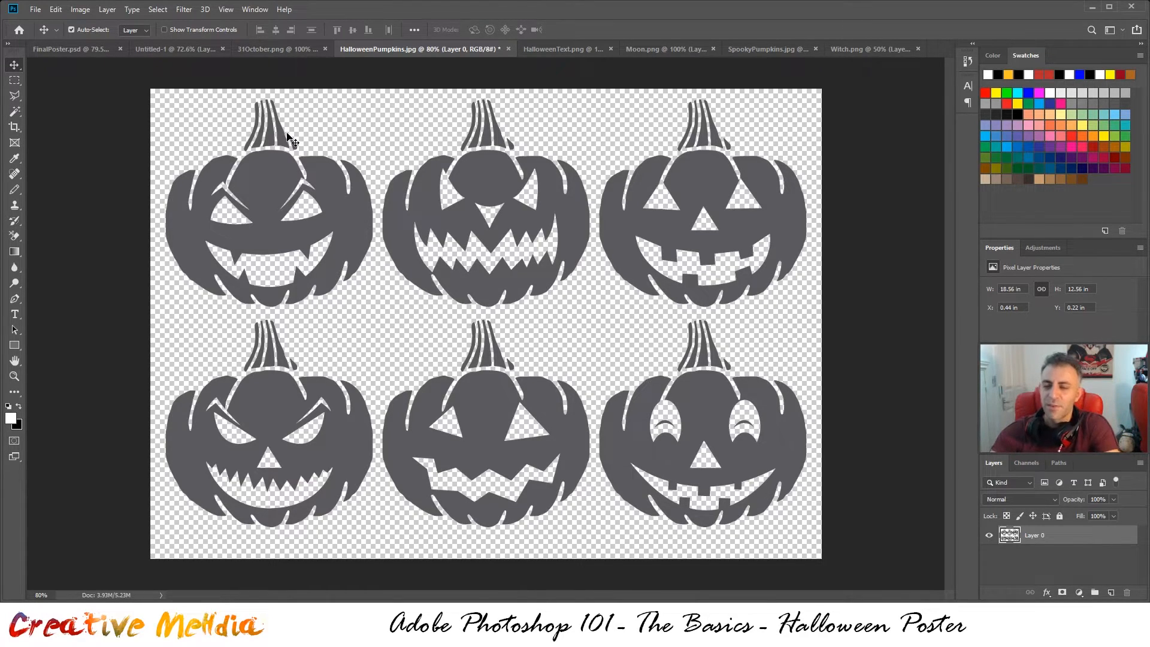
pyautogui.scroll(2, 273, 166)
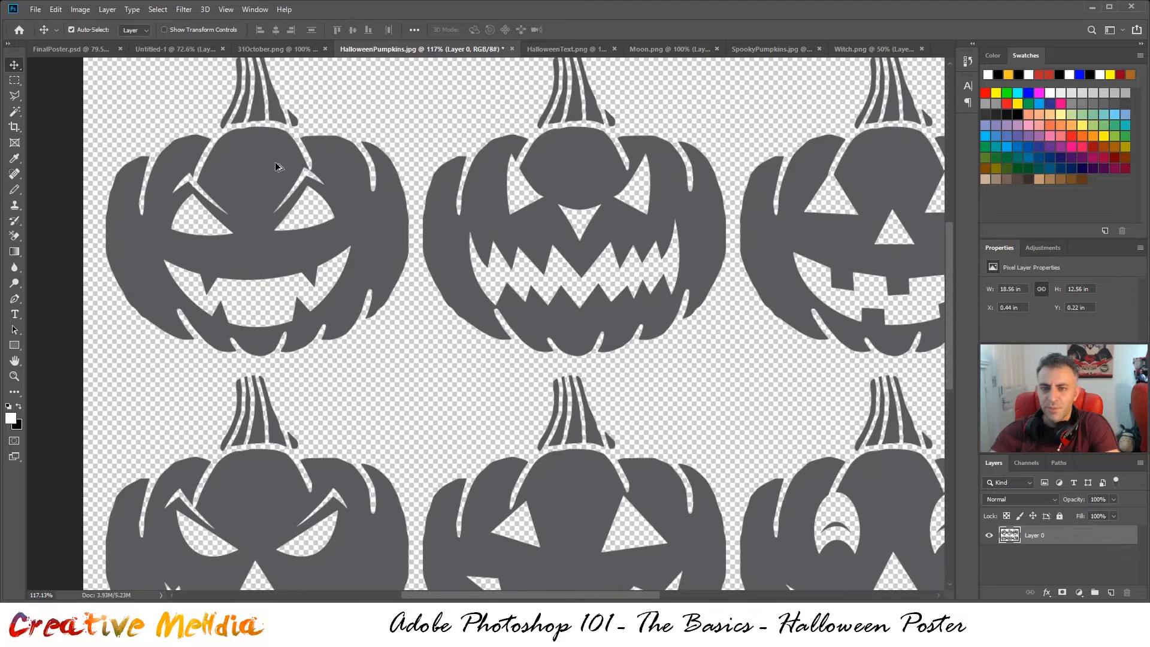
pyautogui.moveTo(348, 129); pyautogui.dragTo(358, 202)
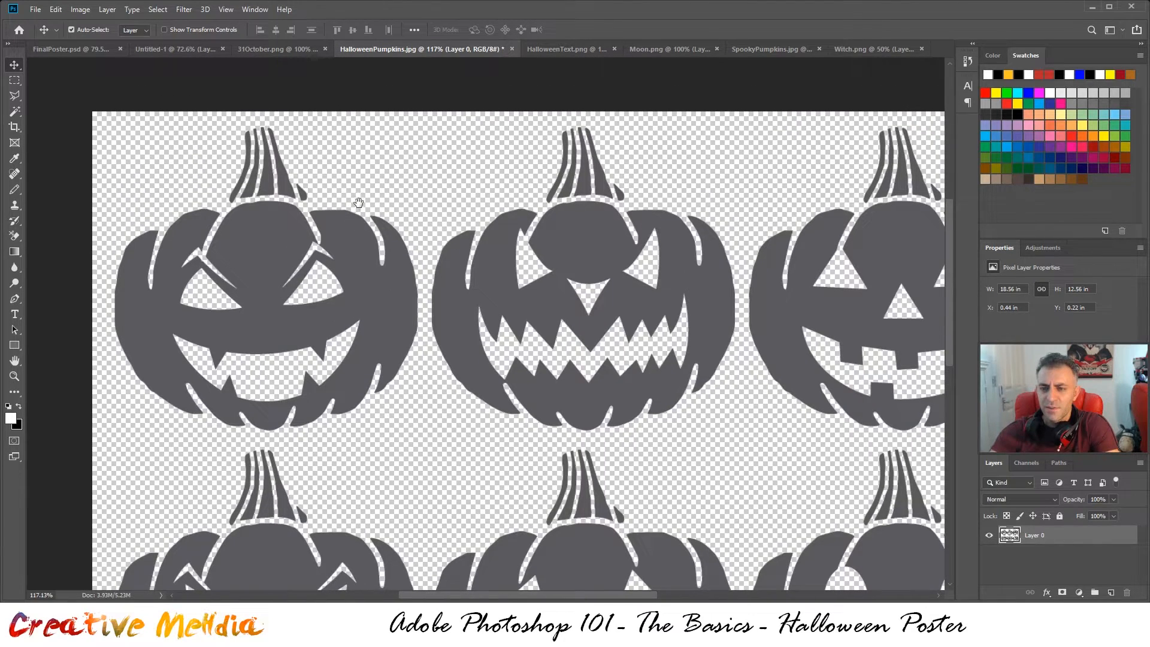
pyautogui.rightClick(15, 95)
pyautogui.click(98, 99)
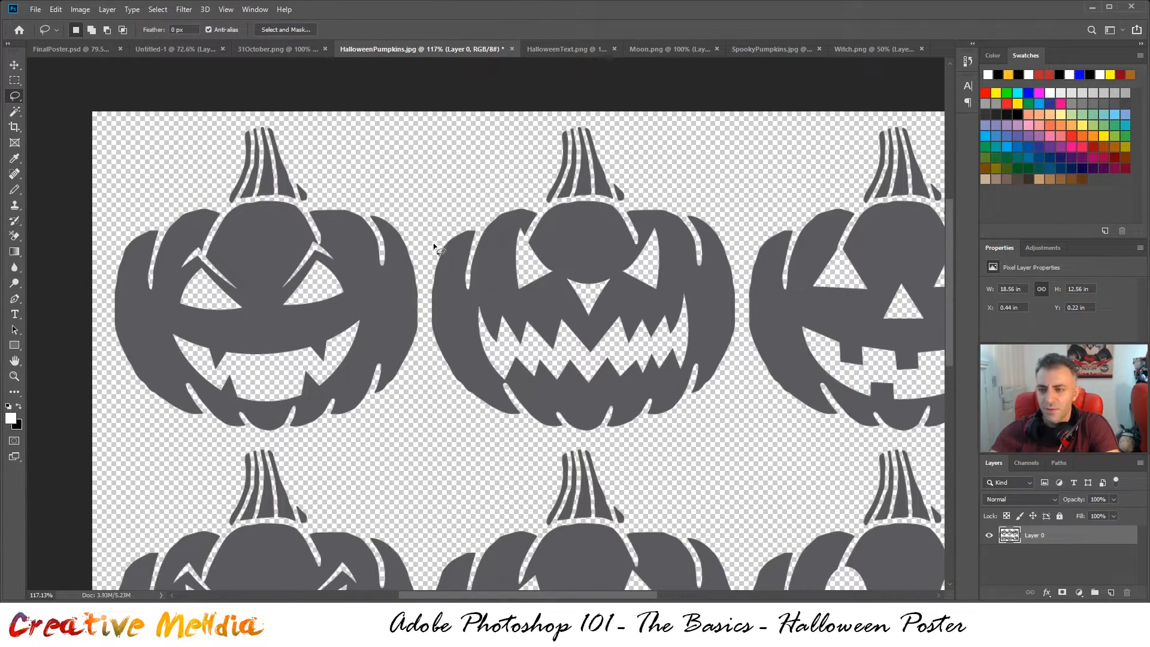
pyautogui.moveTo(130, 157)
pyautogui.mouseDown()
pyautogui.moveTo(91, 238)
pyautogui.moveTo(93, 360)
pyautogui.mouseUp()
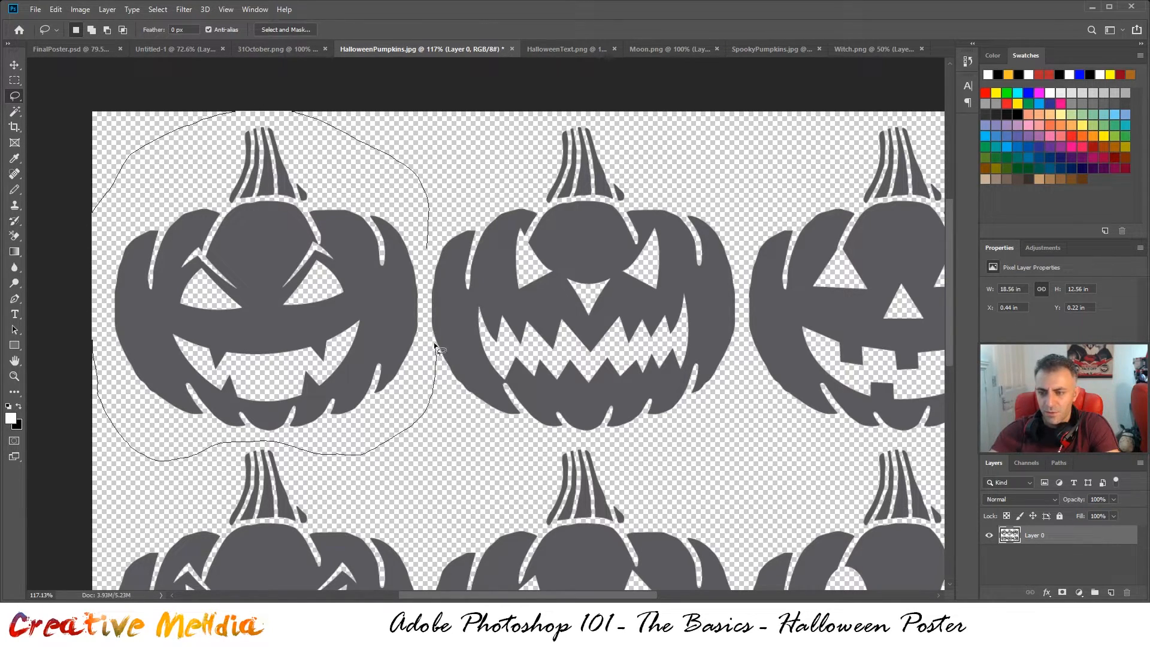
pyautogui.moveTo(425, 280); pyautogui.dragTo(427, 282)
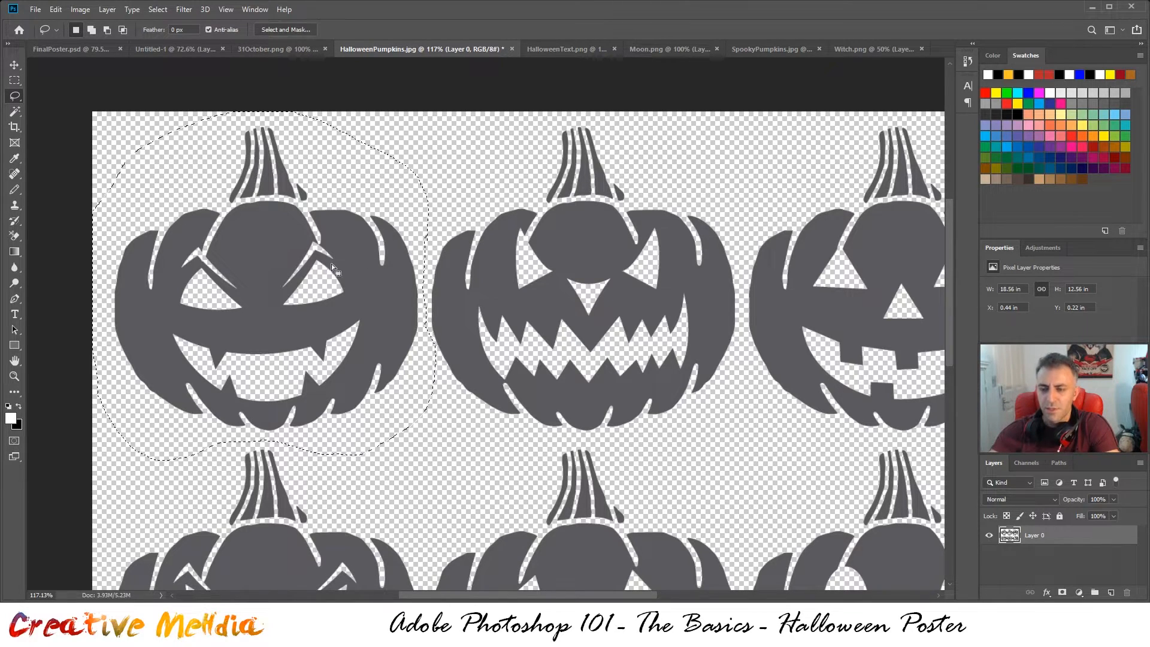
# - Copy the outlined pumpkin from HalloweenPumpkins.jpg and paste it into the Untitled-1 poster as a new layer
pyautogui.hotkey('ctrl', 'c')
pyautogui.scroll(-5, 384, 204)
pyautogui.scroll(1, 384, 203)
pyautogui.click(191, 50)
pyautogui.hotkey('ctrl', 'v')
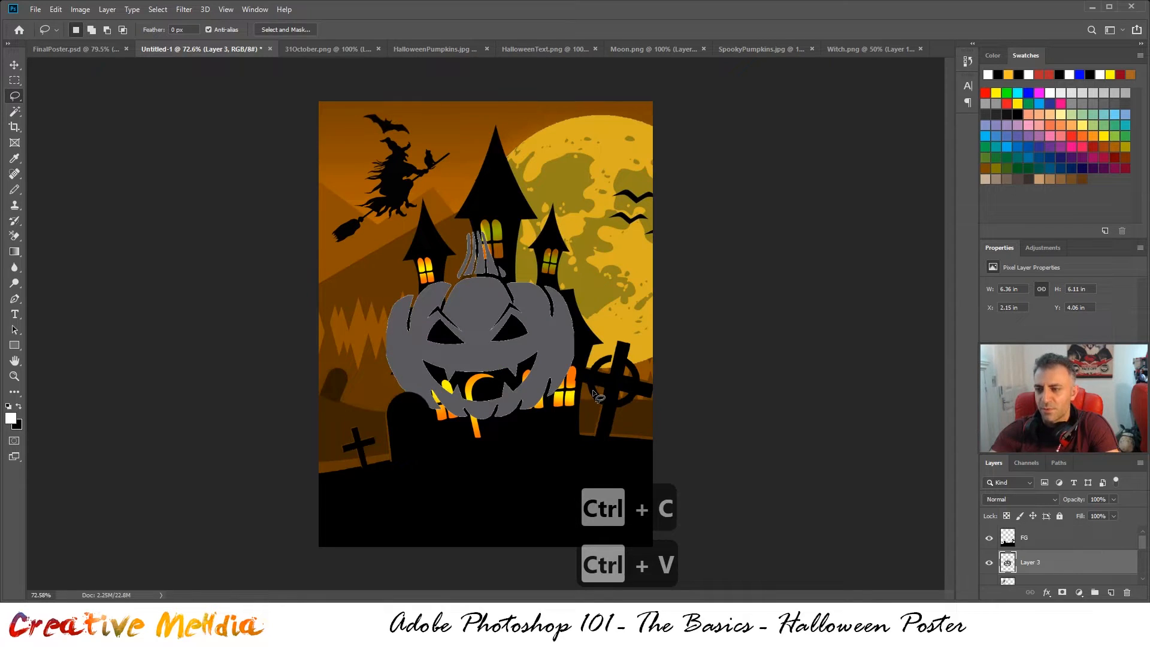
# - Turn the pasted pumpkin black with Hue/Saturation by setting Lightness to -100
pyautogui.scroll(5, 503, 321)
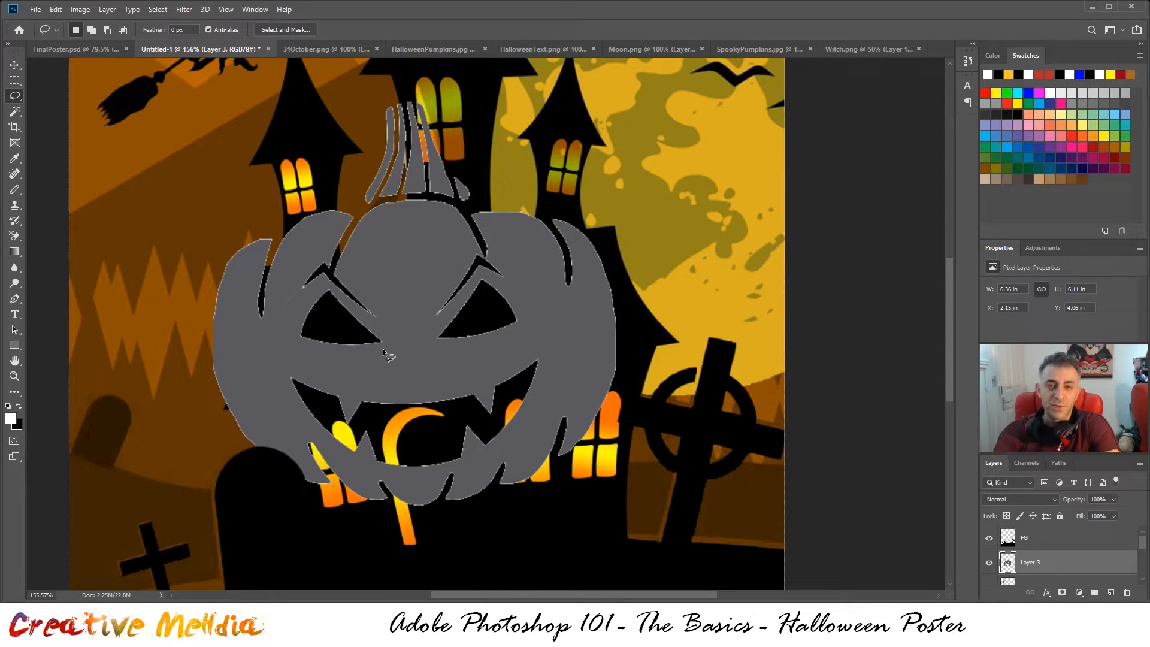
pyautogui.hotkey('ctrl', 'u')
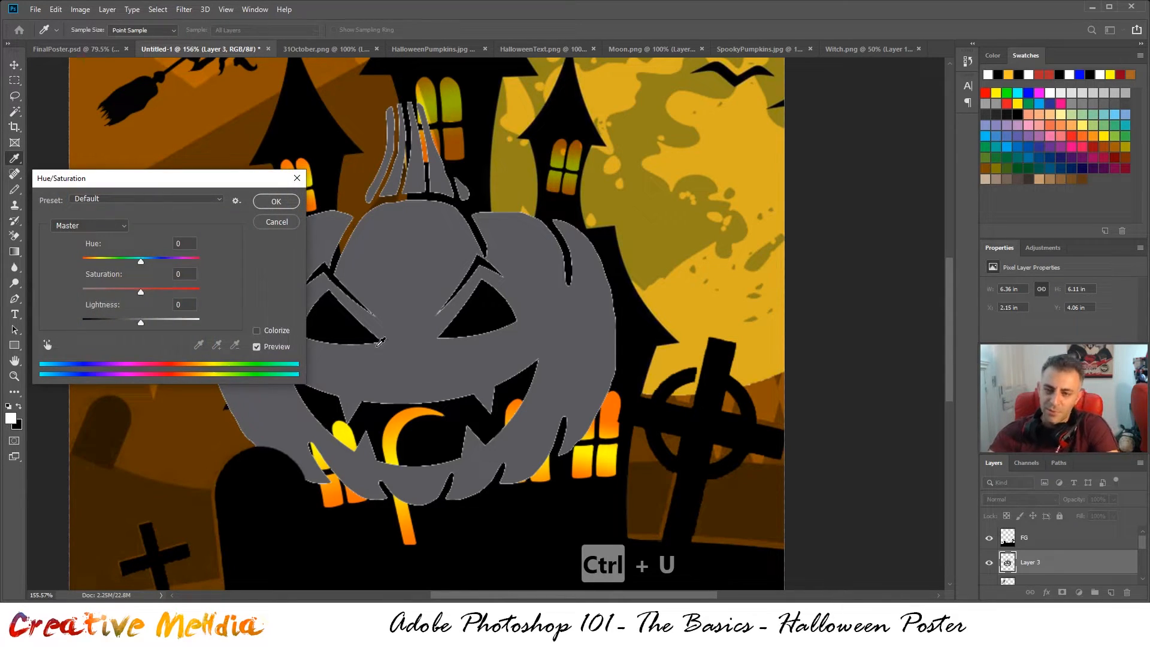
pyautogui.moveTo(188, 185); pyautogui.dragTo(803, 183)
pyautogui.moveTo(757, 320); pyautogui.dragTo(618, 324)
pyautogui.moveTo(697, 318)
pyautogui.mouseDown()
pyautogui.moveTo(756, 317)
pyautogui.moveTo(685, 310)
pyautogui.mouseUp()
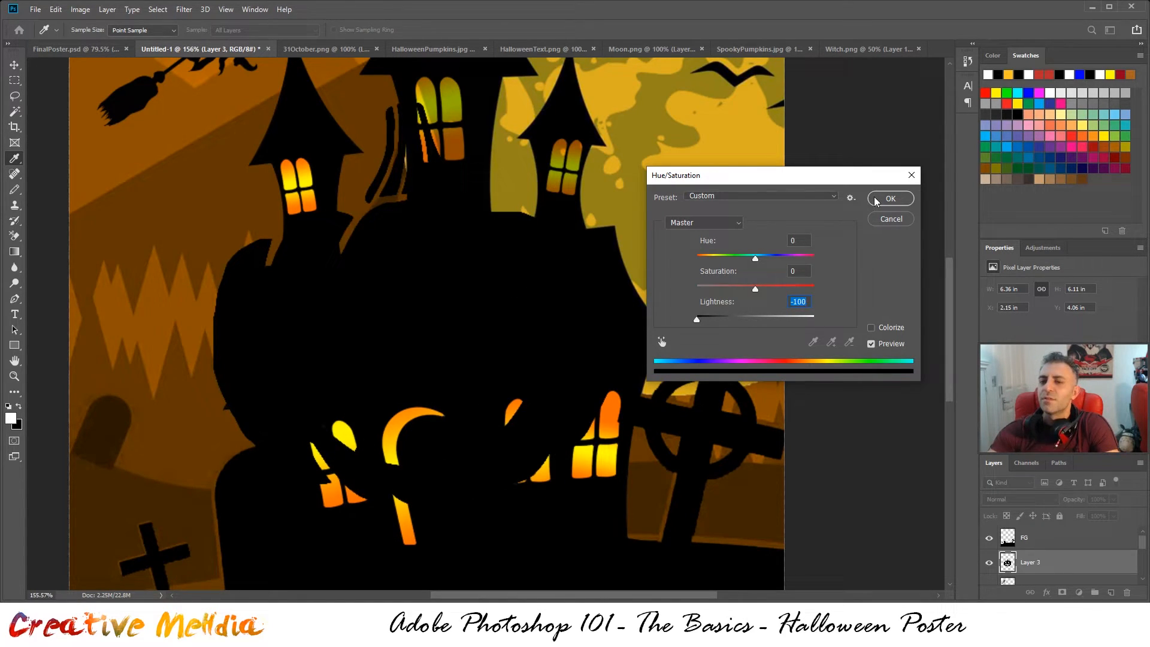
pyautogui.click(891, 199)
pyautogui.press('l')
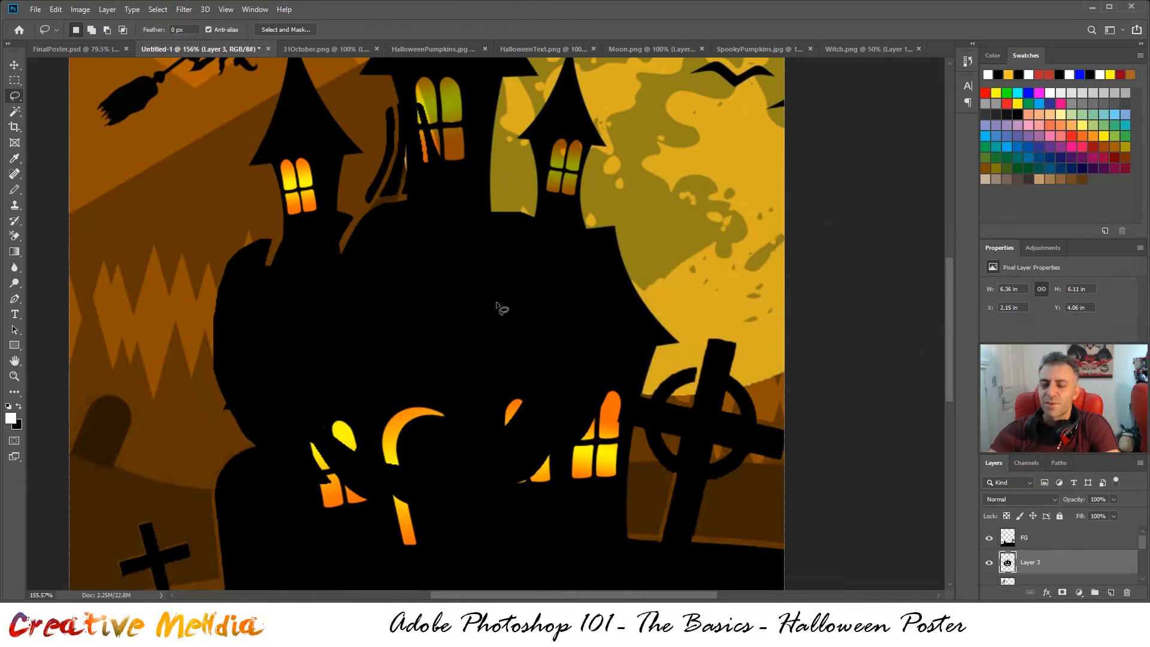
pyautogui.hotkey('ctrl', 't')
pyautogui.moveTo(477, 320); pyautogui.dragTo(304, 326)
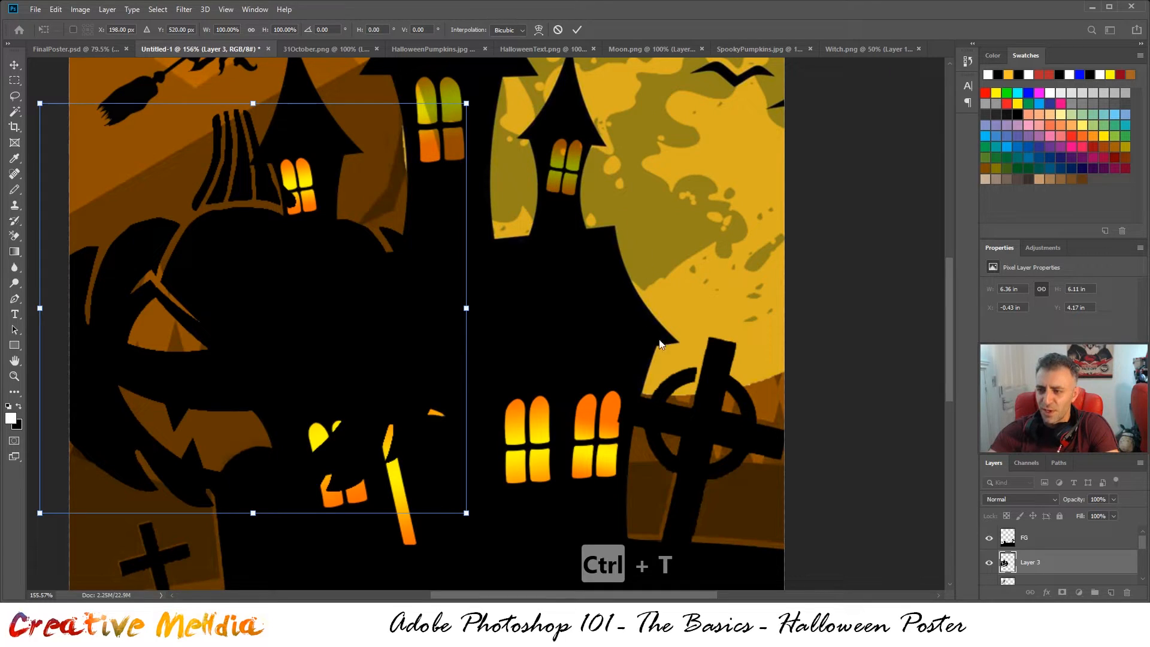
pyautogui.moveTo(462, 112); pyautogui.dragTo(204, 360)
pyautogui.moveTo(296, 425); pyautogui.dragTo(361, 276)
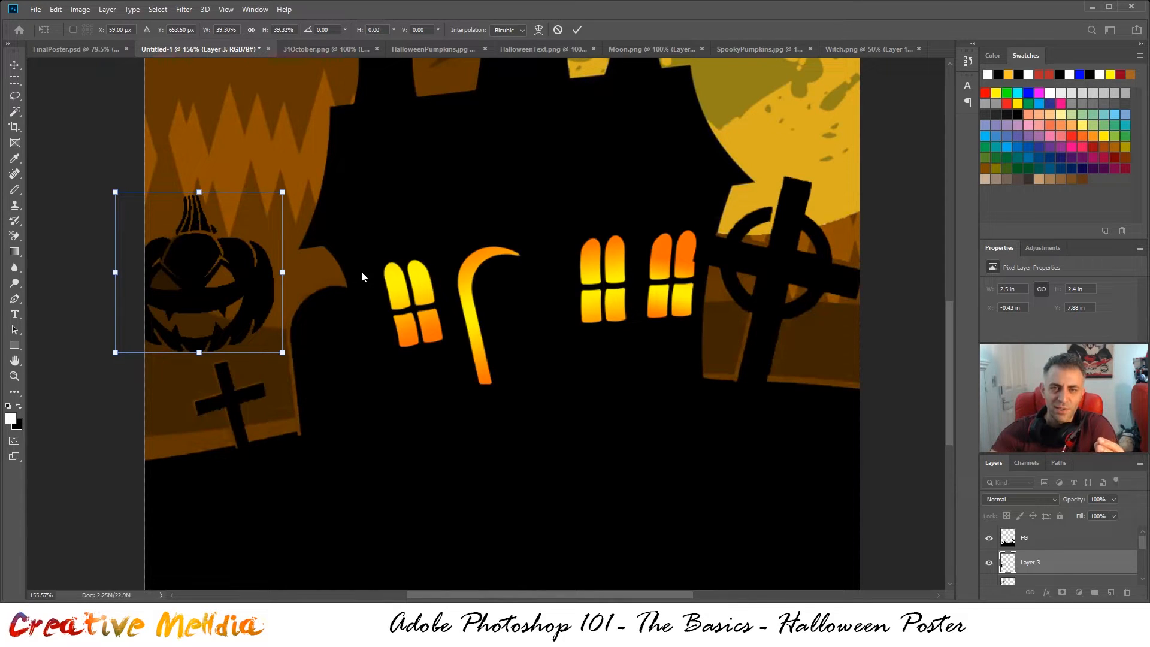
pyautogui.moveTo(255, 293); pyautogui.dragTo(286, 398)
pyautogui.scroll(2, 275, 443)
pyautogui.scroll(-3, 275, 443)
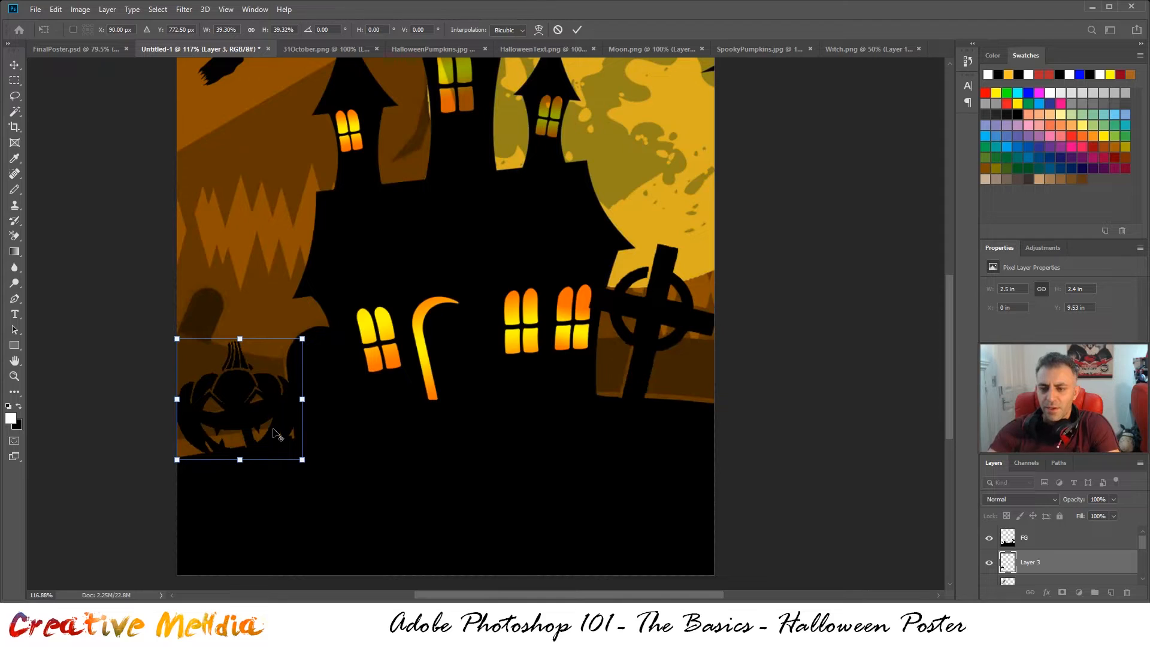
# - Check the pumpkins in FinalPoster.psd, and scale the poster's black pumpkin to about 19%, placing it above the small cross beside the castle
pyautogui.click(91, 51)
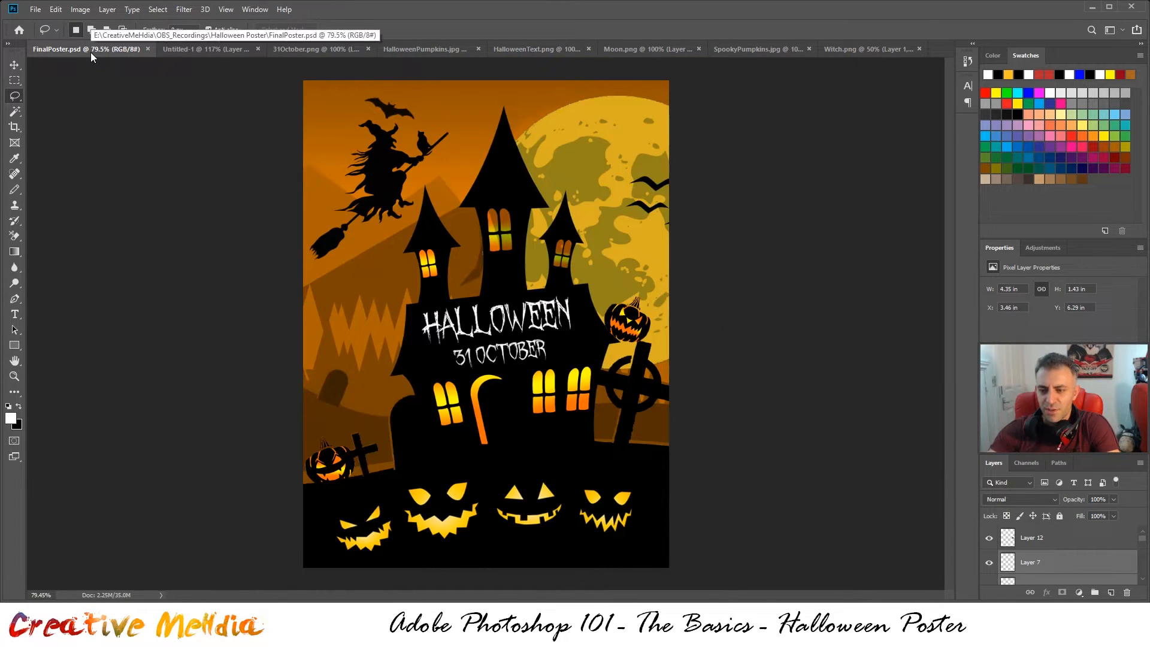
pyautogui.click(203, 49)
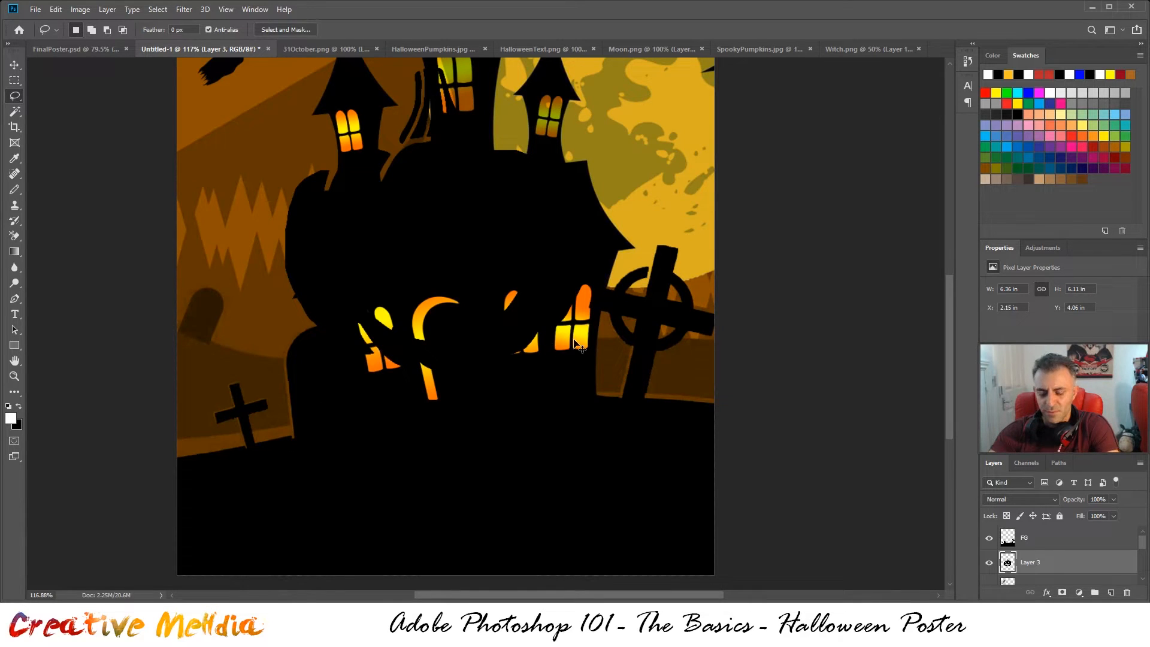
pyautogui.hotkey('ctrl', 't')
pyautogui.moveTo(604, 64); pyautogui.dragTo(345, 312)
pyautogui.moveTo(323, 353); pyautogui.dragTo(281, 329)
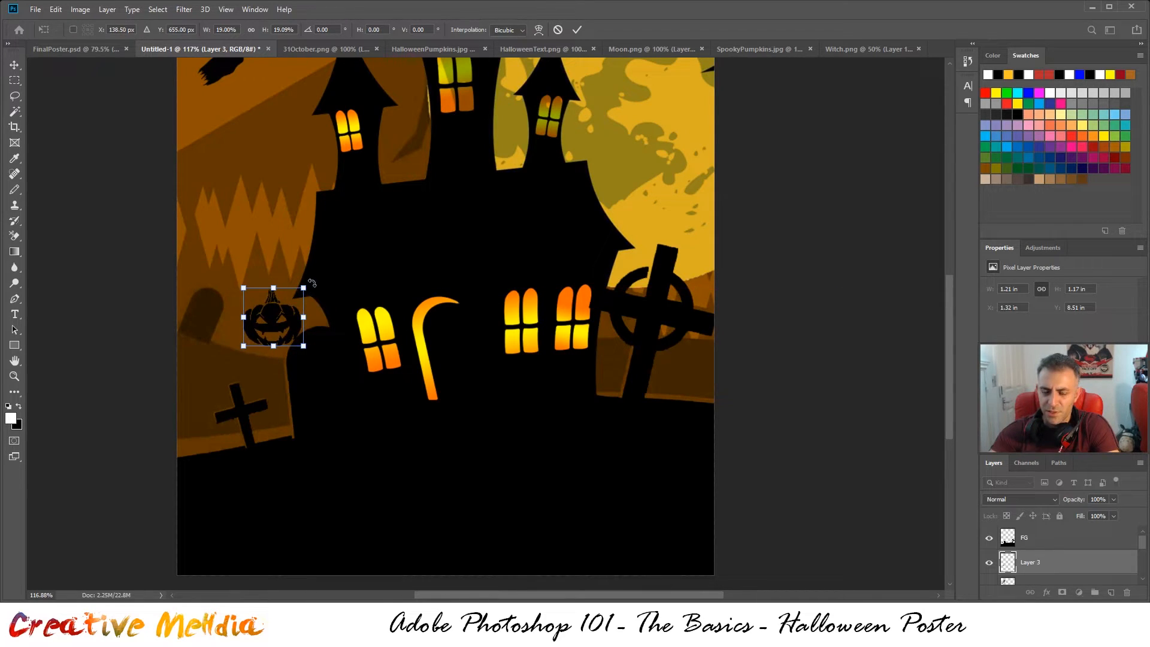
# - Tilt the pumpkin to about -38.5°, enlarge it to about 20%, rest it against the castle's lower left edge and apply the transform
pyautogui.moveTo(318, 277); pyautogui.dragTo(298, 233)
pyautogui.moveTo(275, 324); pyautogui.dragTo(273, 338)
pyautogui.scroll(5, 272, 338)
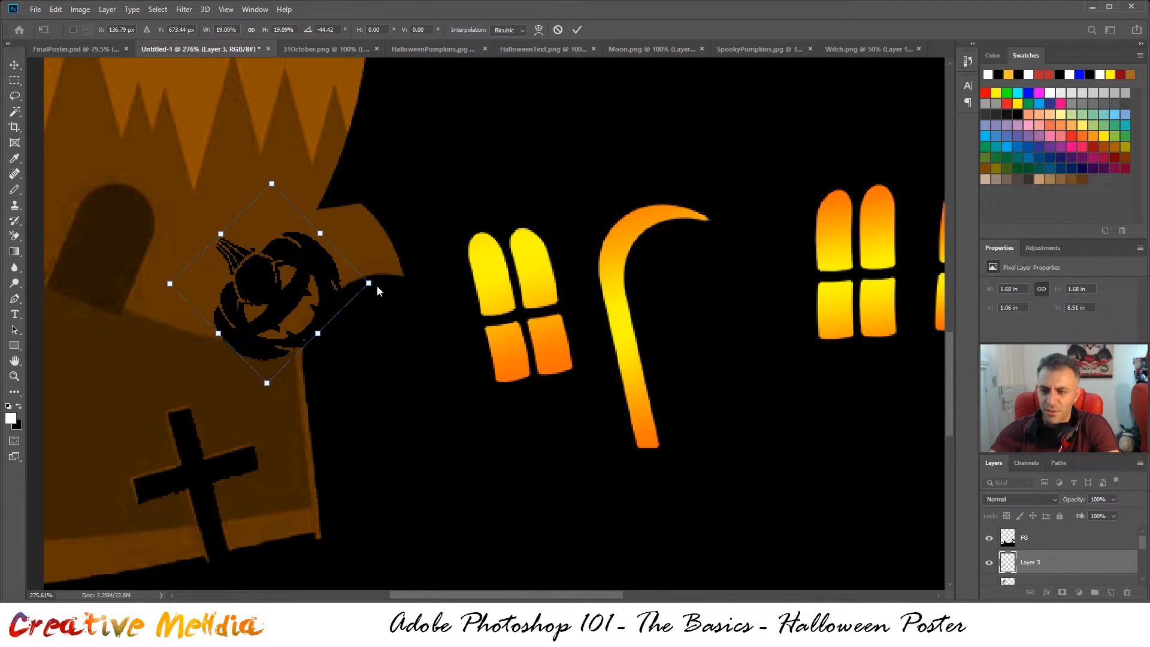
pyautogui.moveTo(382, 278); pyautogui.dragTo(384, 259)
pyautogui.moveTo(314, 276); pyautogui.dragTo(318, 257)
pyautogui.moveTo(391, 252); pyautogui.dragTo(390, 271)
pyautogui.moveTo(319, 277); pyautogui.dragTo(335, 256)
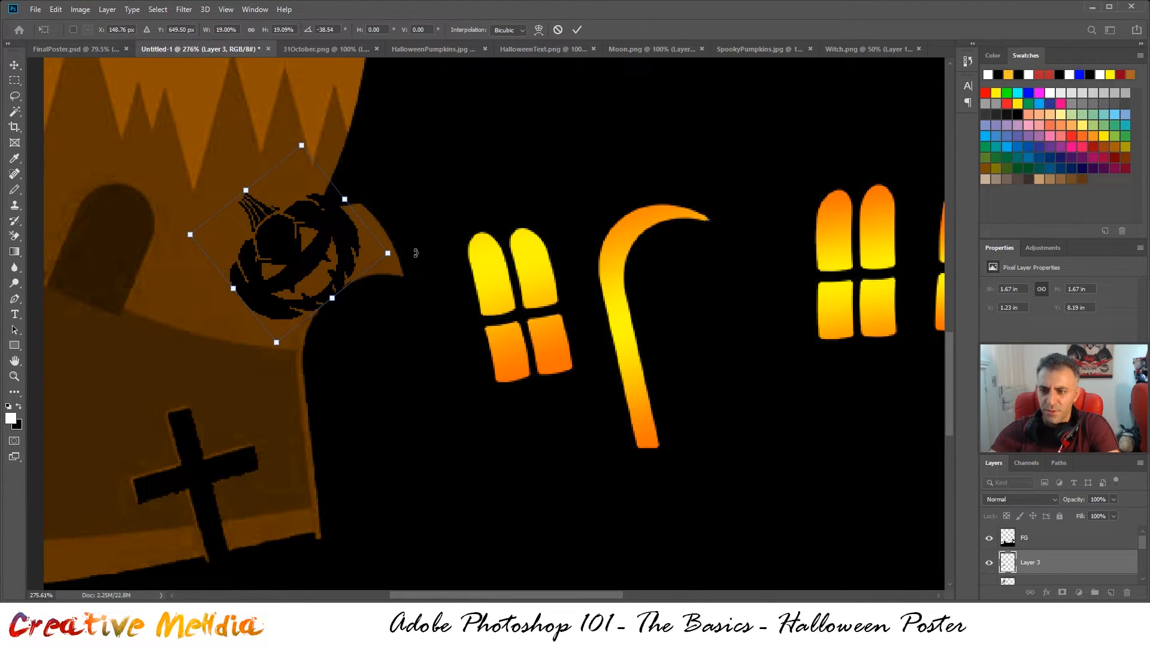
pyautogui.moveTo(190, 233); pyautogui.dragTo(179, 231)
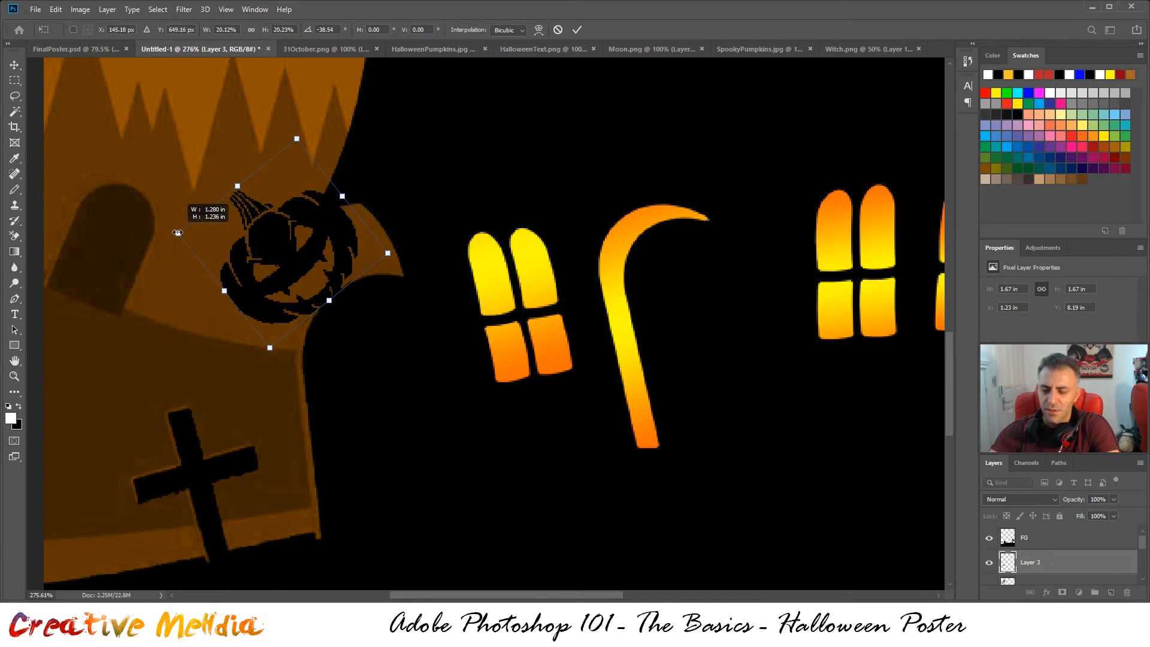
pyautogui.hotkey('ctrl', 'Return')
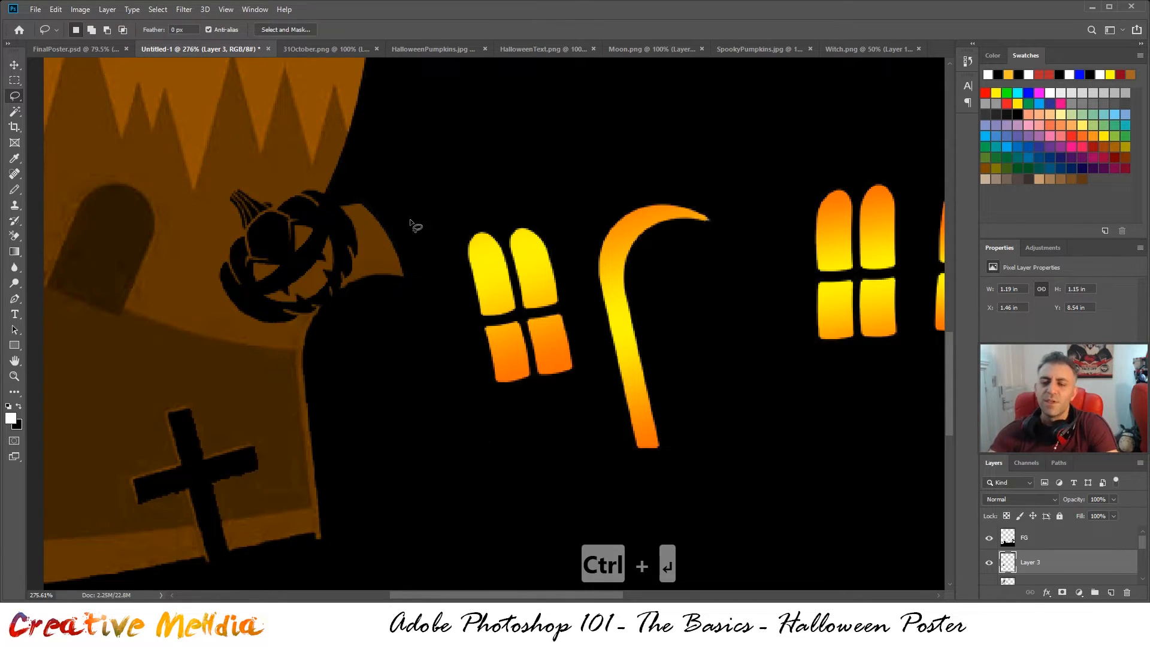
# - Rename Layer 1, the moon artwork above the House layer, as MoonTexture
pyautogui.scroll(3, 278, 246)
pyautogui.scroll(-5, 634, 256)
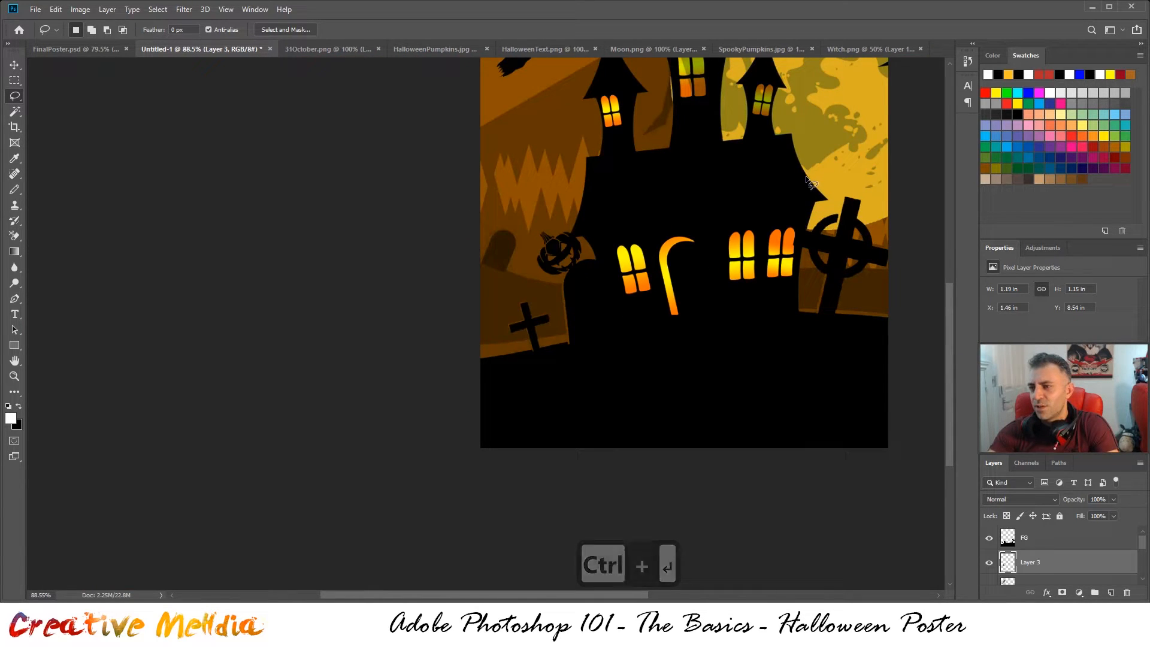
pyautogui.scroll(5, 658, 216)
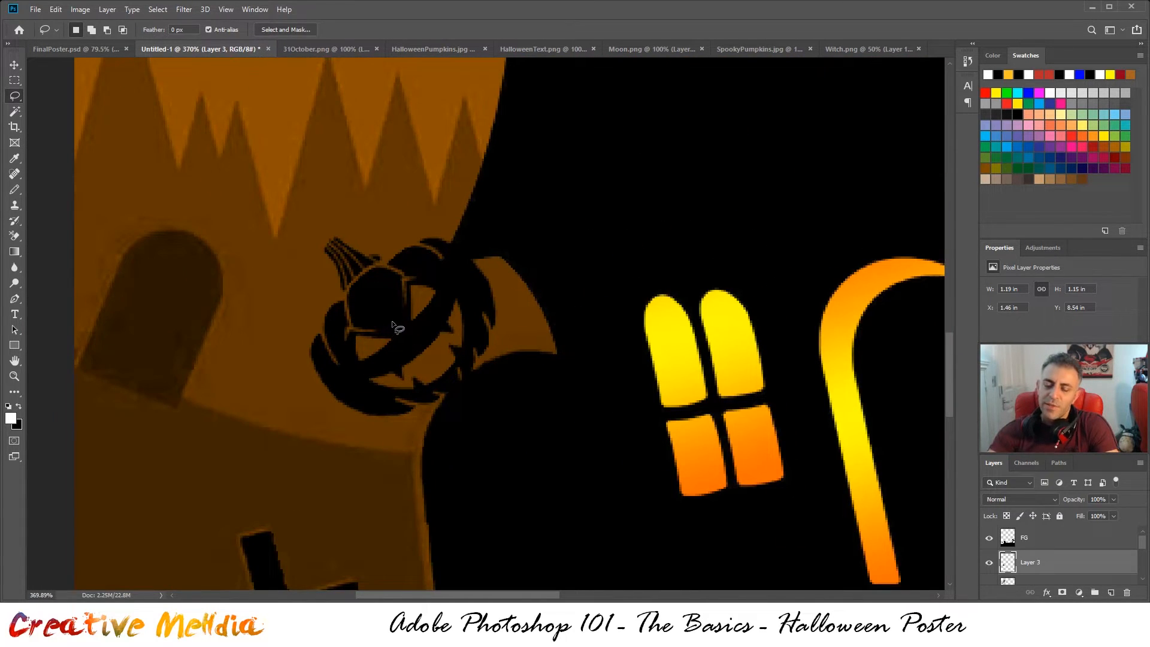
pyautogui.scroll(-1, 1070, 560)
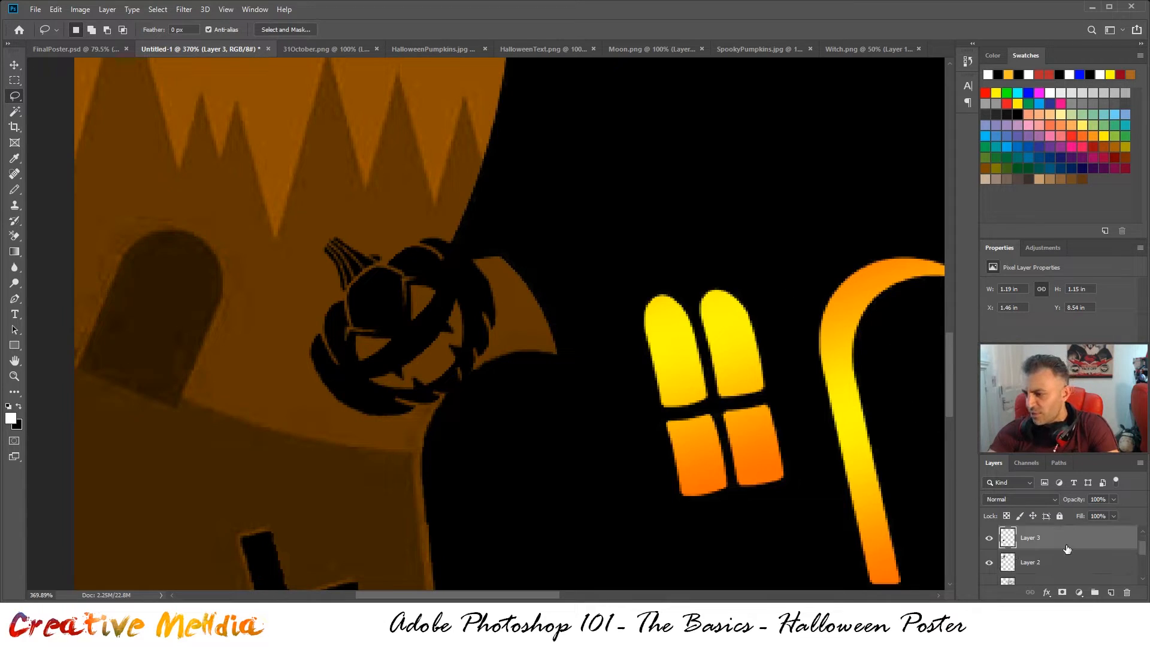
pyautogui.scroll(-3, 1070, 560)
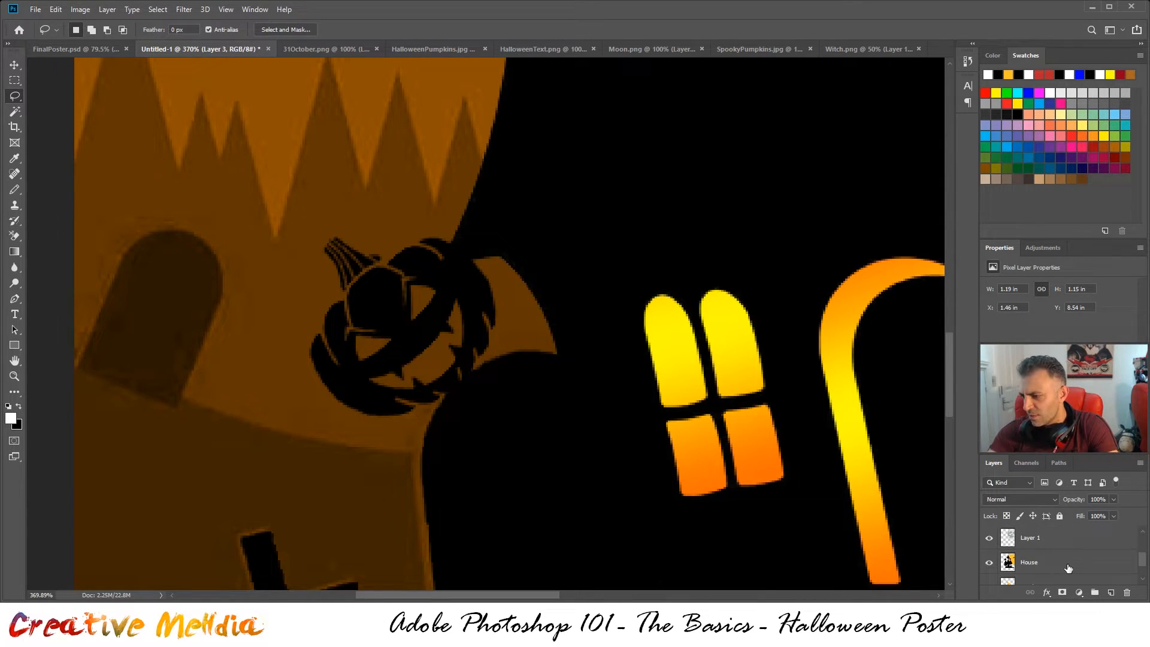
pyautogui.scroll(1, 1069, 568)
pyautogui.click(1029, 539)
pyautogui.doubleClick(1030, 539)
pyautogui.write('M')
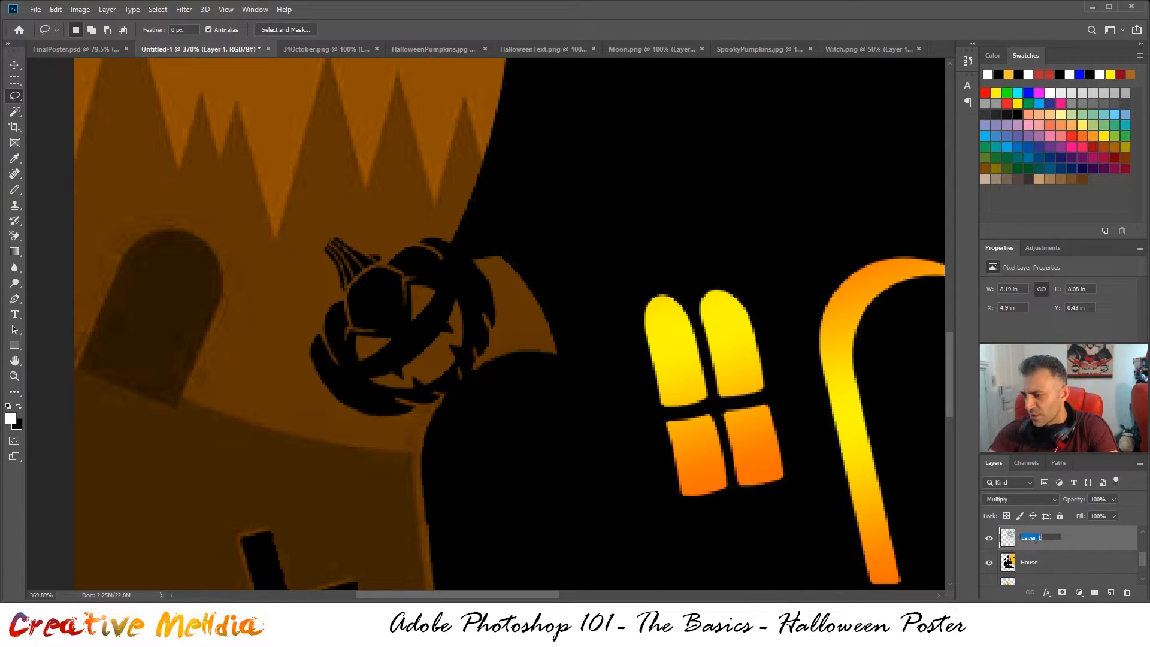
pyautogui.write('oonTexture')
pyautogui.press('Return')
# - Identify the content of Layer 2 by toggling its visibility and rename the layer as Witch
pyautogui.scroll(1, 1045, 550)
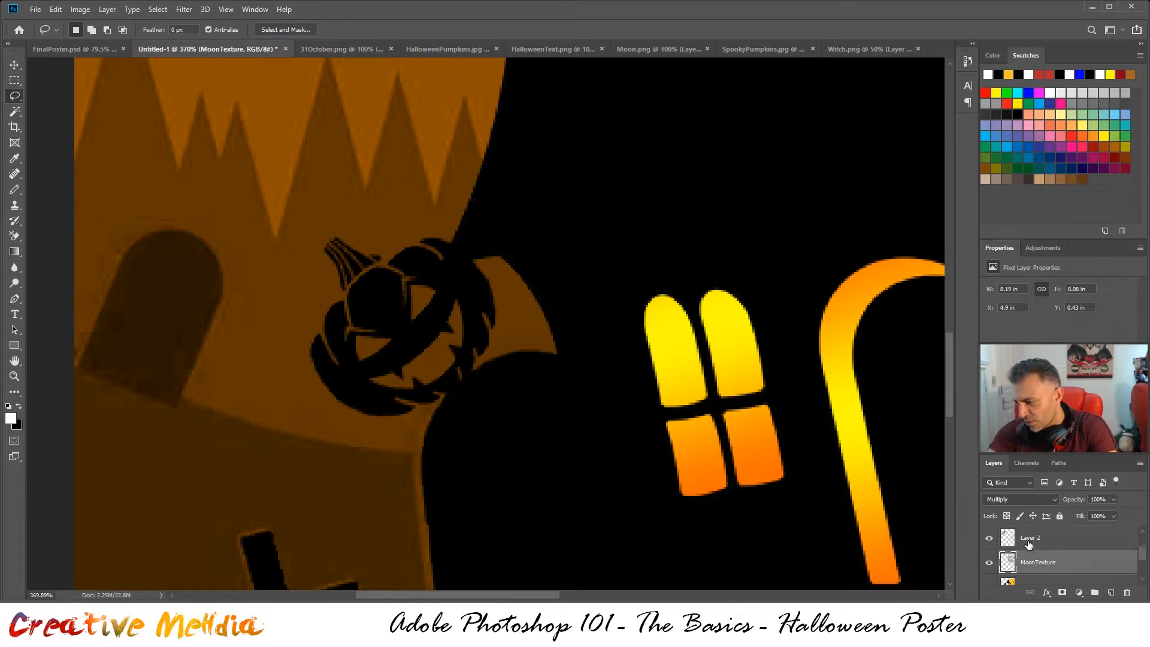
pyautogui.click(991, 540)
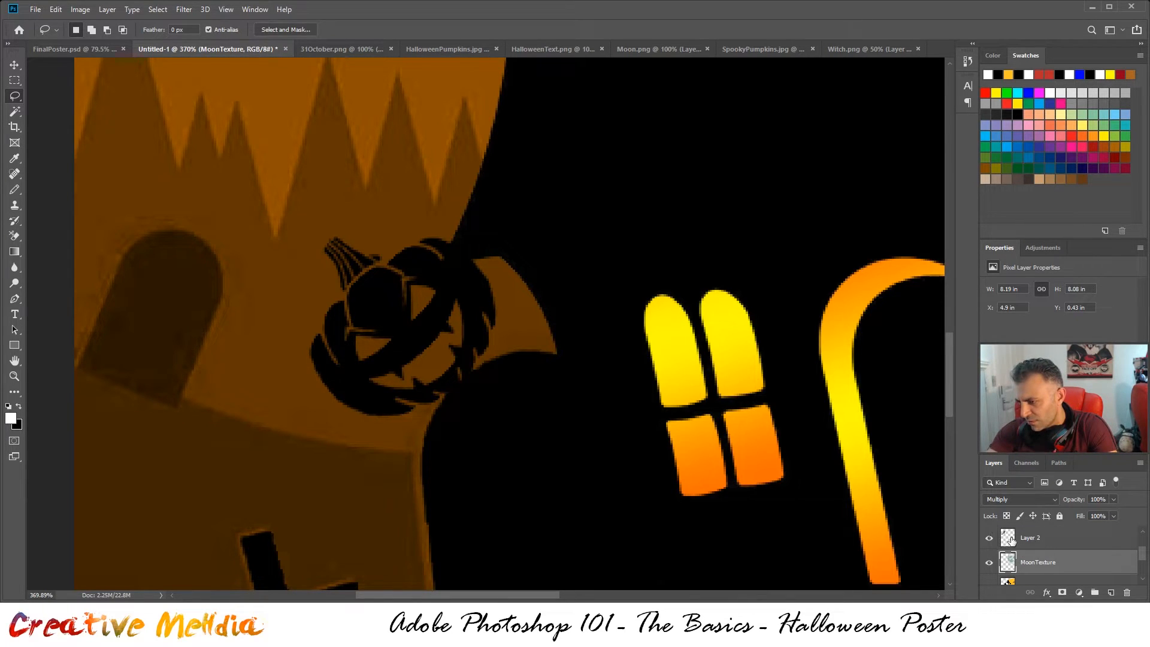
pyautogui.scroll(1, 1022, 545)
pyautogui.scroll(-3, 323, 244)
pyautogui.scroll(-4, 424, 296)
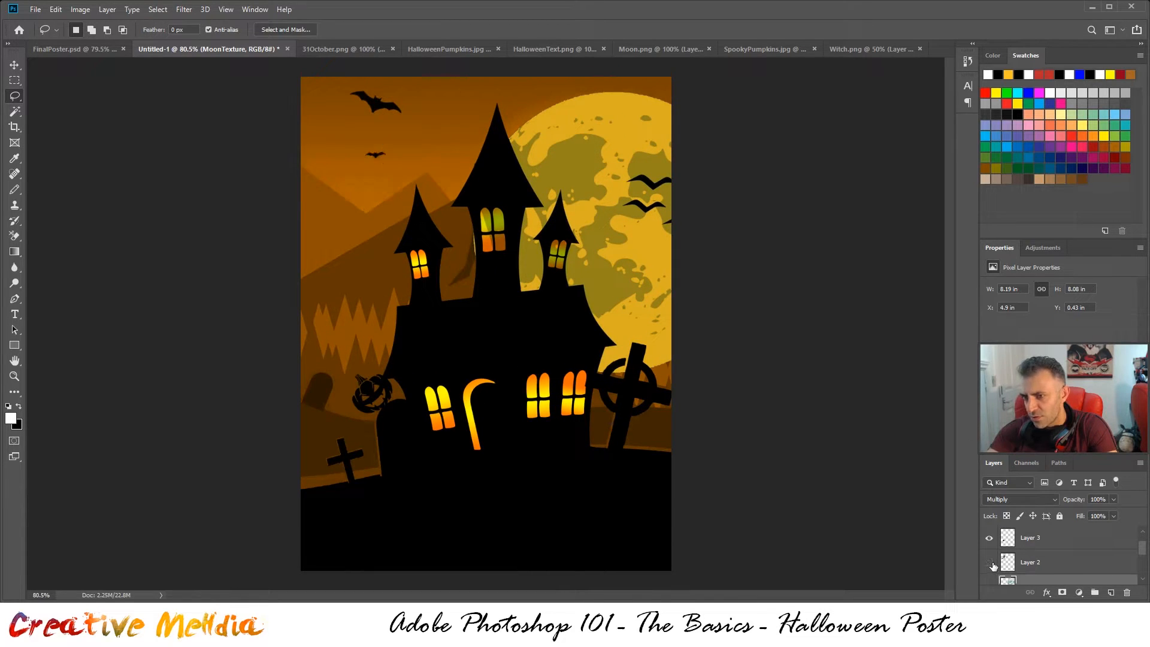
pyautogui.doubleClick(1038, 564)
pyautogui.write('Witch')
pyautogui.press('Return')
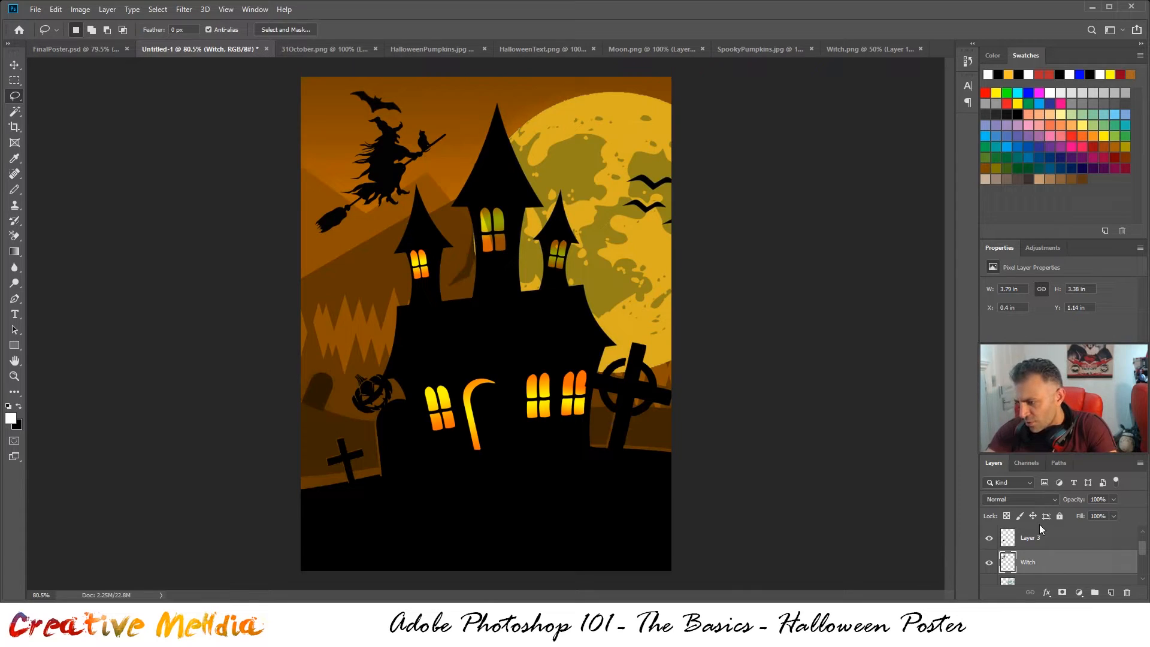
# - Identify the content of Layer 3 by toggling its visibility and rename the layer as Pumpkin1
pyautogui.click(1076, 542)
pyautogui.click(992, 540)
pyautogui.click(991, 541)
pyautogui.doubleClick(1028, 538)
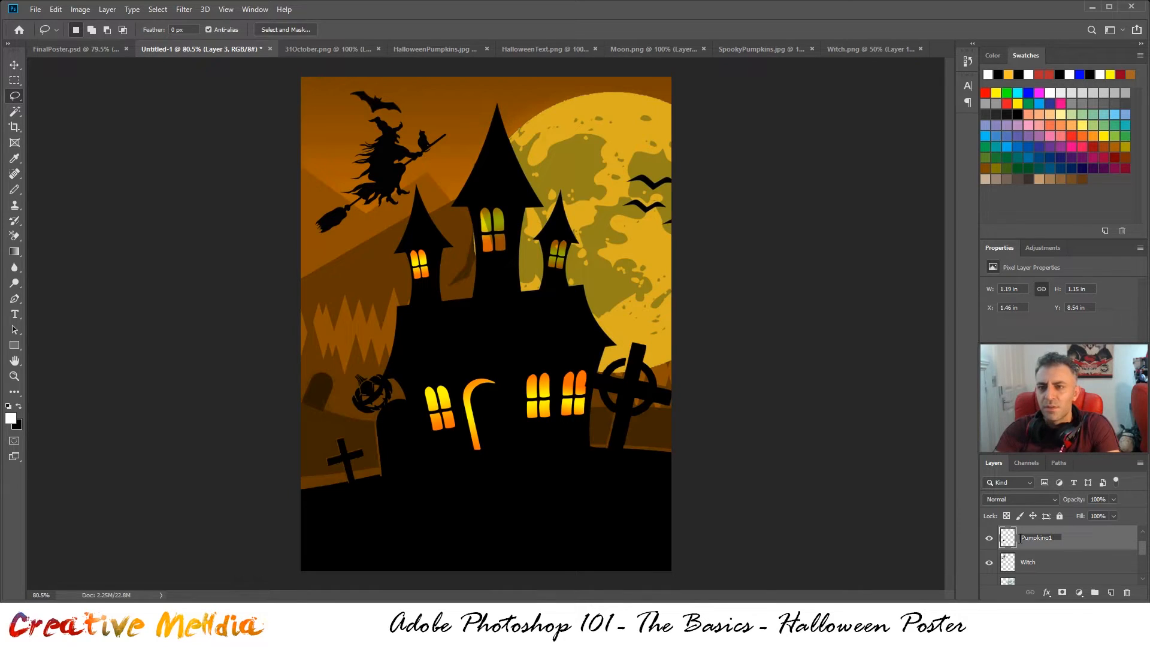
pyautogui.press('BackSpace')
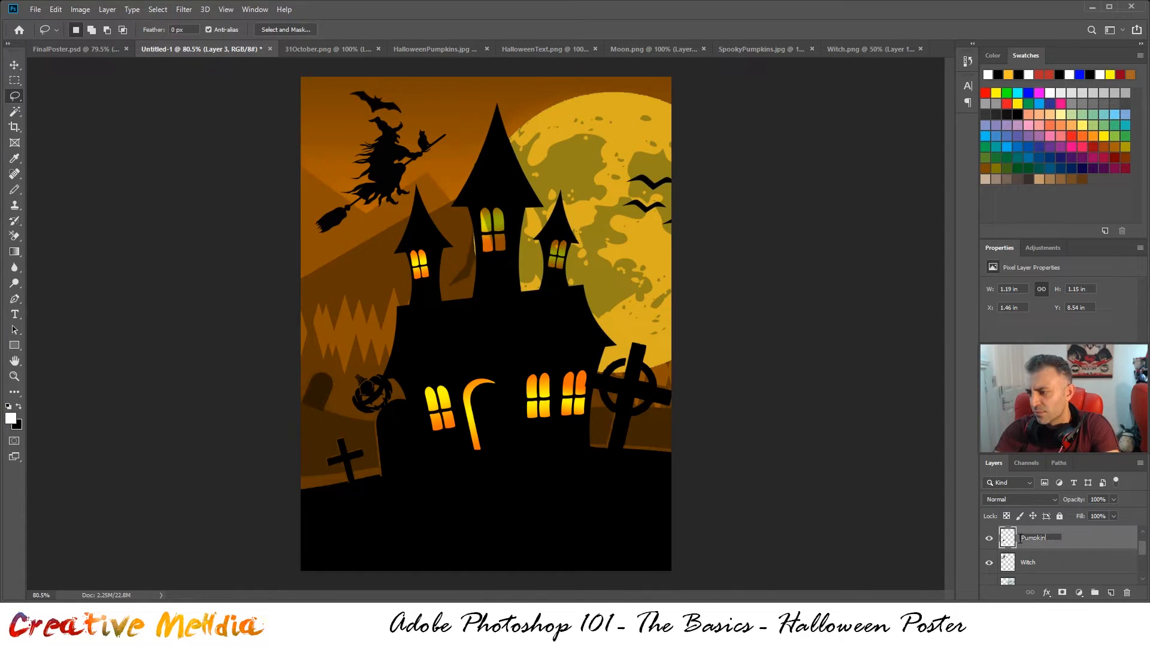
pyautogui.press('Return')
# - Load the Pumpkin1 layer's pixels as a selection and make the Gradient layer active
pyautogui.scroll(1, 1026, 549)
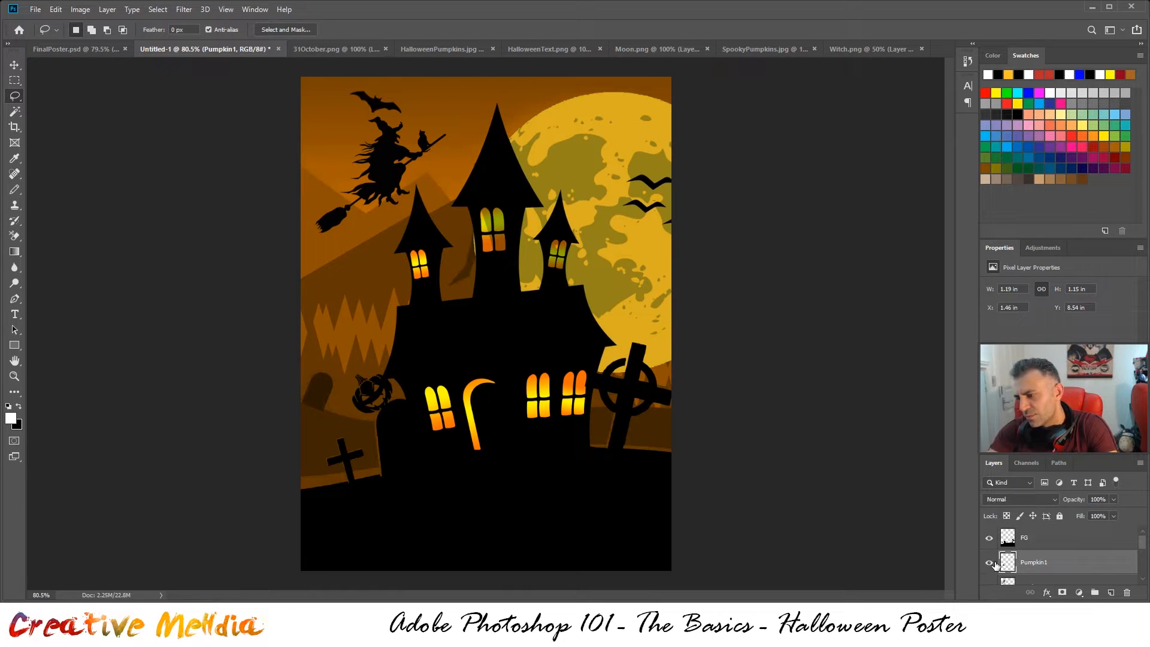
pyautogui.scroll(-3, 1053, 570)
pyautogui.scroll(-1, 1039, 563)
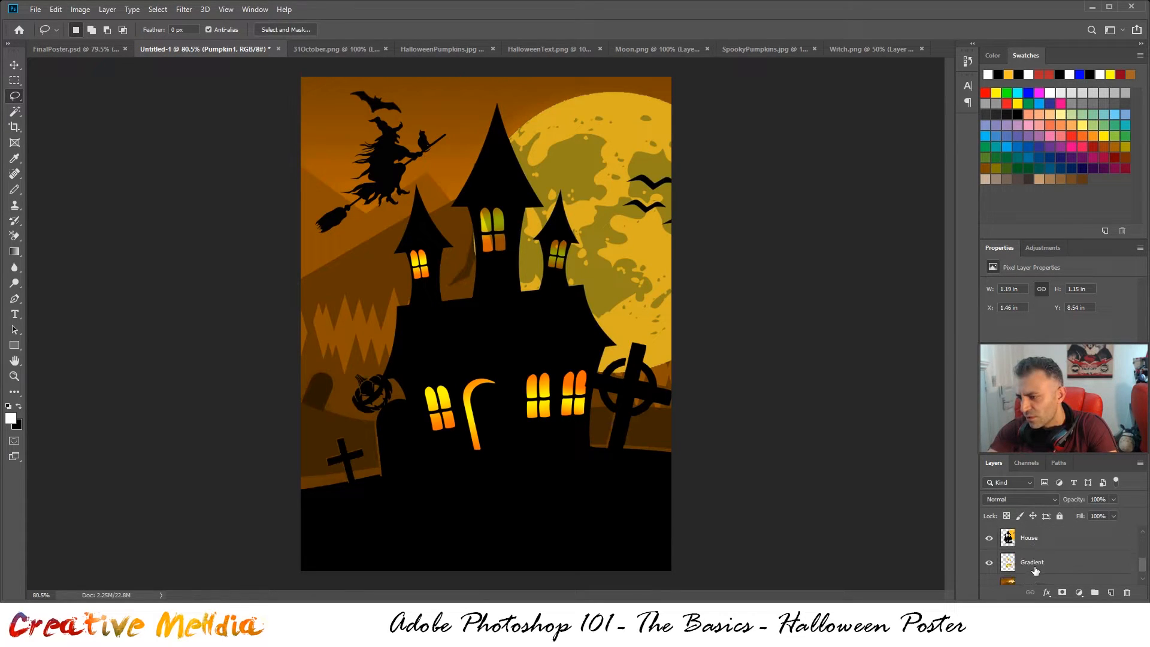
pyautogui.click(1036, 564)
pyautogui.scroll(3, 378, 395)
pyautogui.scroll(5, 405, 413)
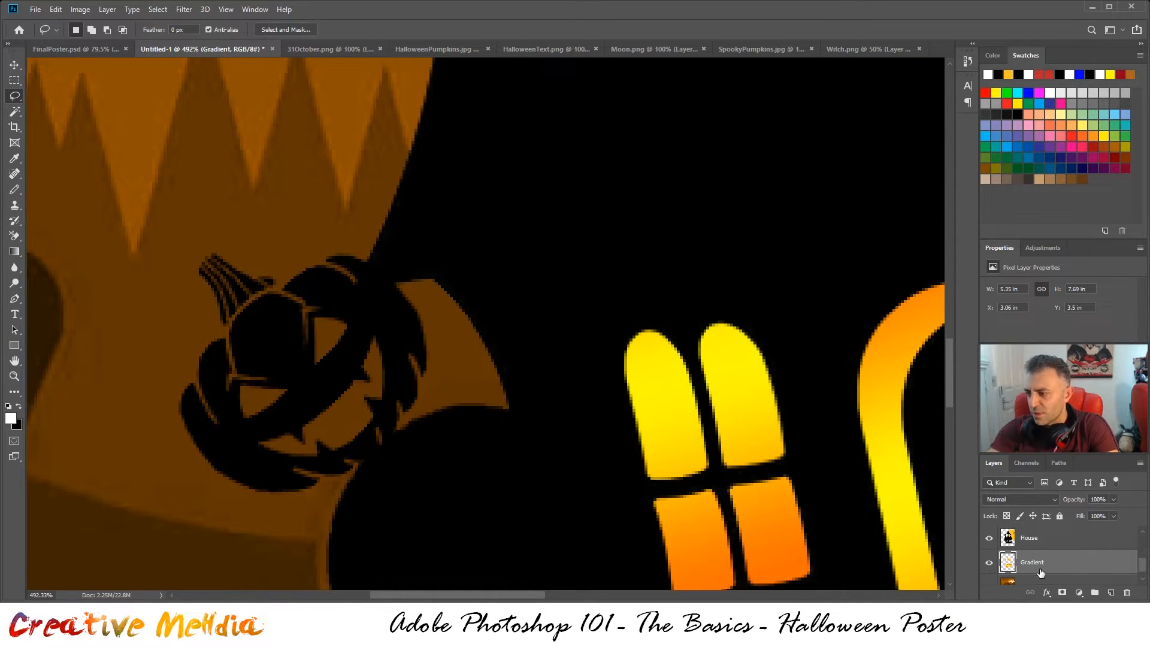
pyautogui.scroll(4, 1039, 563)
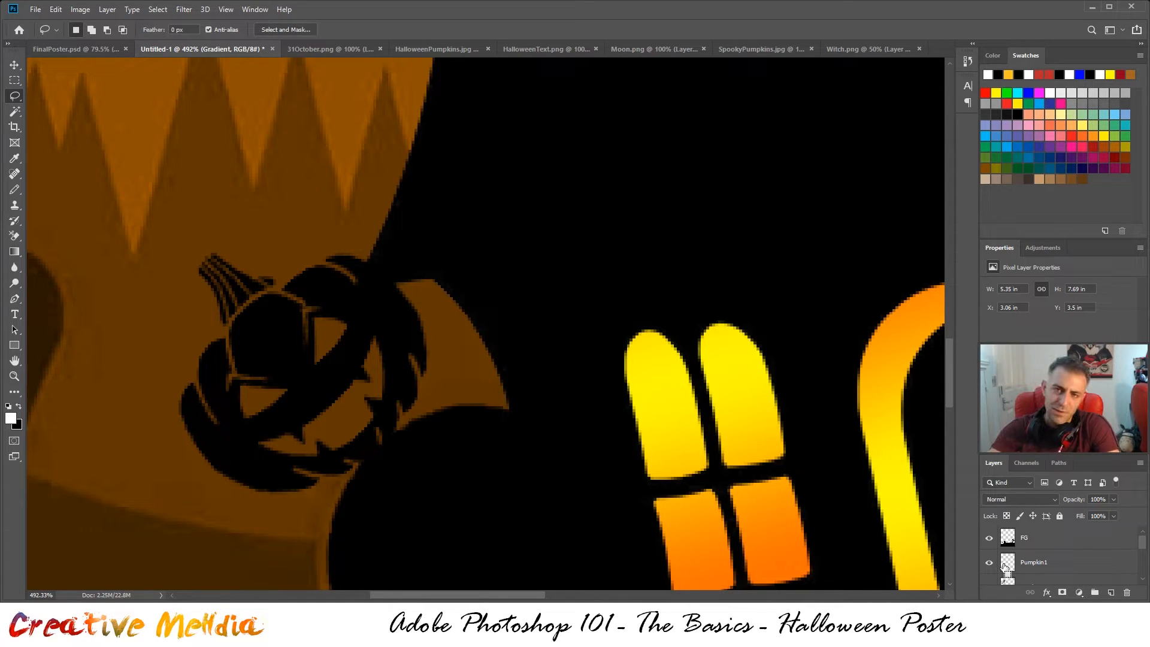
pyautogui.keyDown('ctrl'); pyautogui.click(1007, 566); pyautogui.keyUp('ctrl')
pyautogui.scroll(-3, 1025, 560)
pyautogui.click(1047, 554)
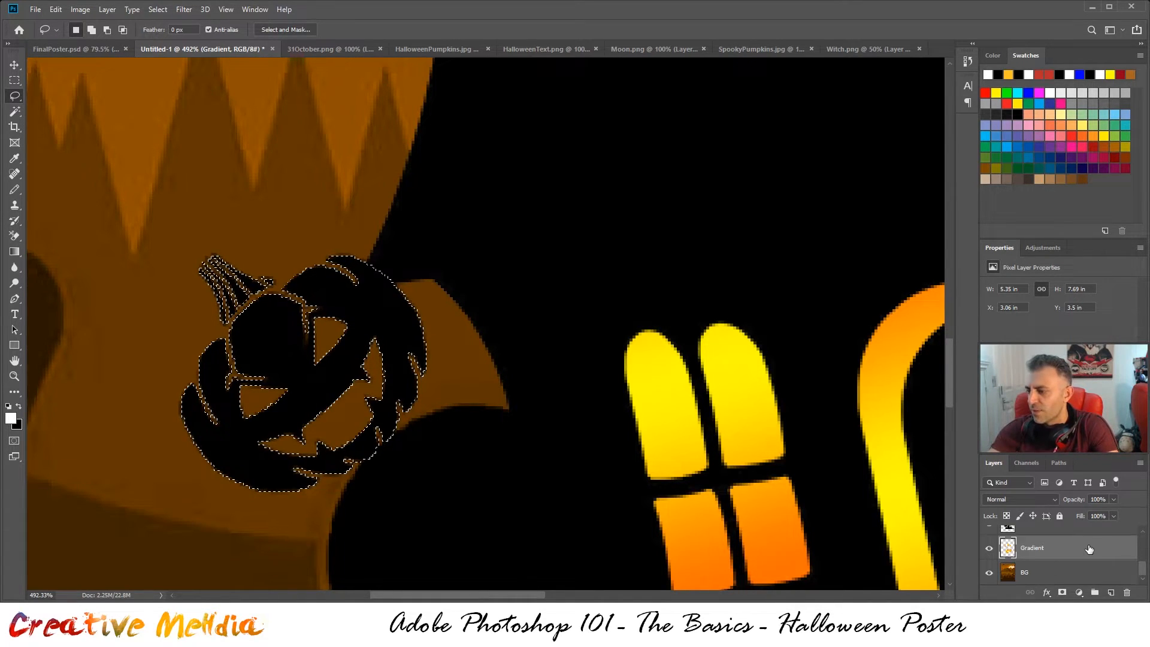
# - Add the whole body outline of the tilted pumpkin, including its face openings, to the current selection with the Polygonal Lasso
pyautogui.scroll(4, 392, 401)
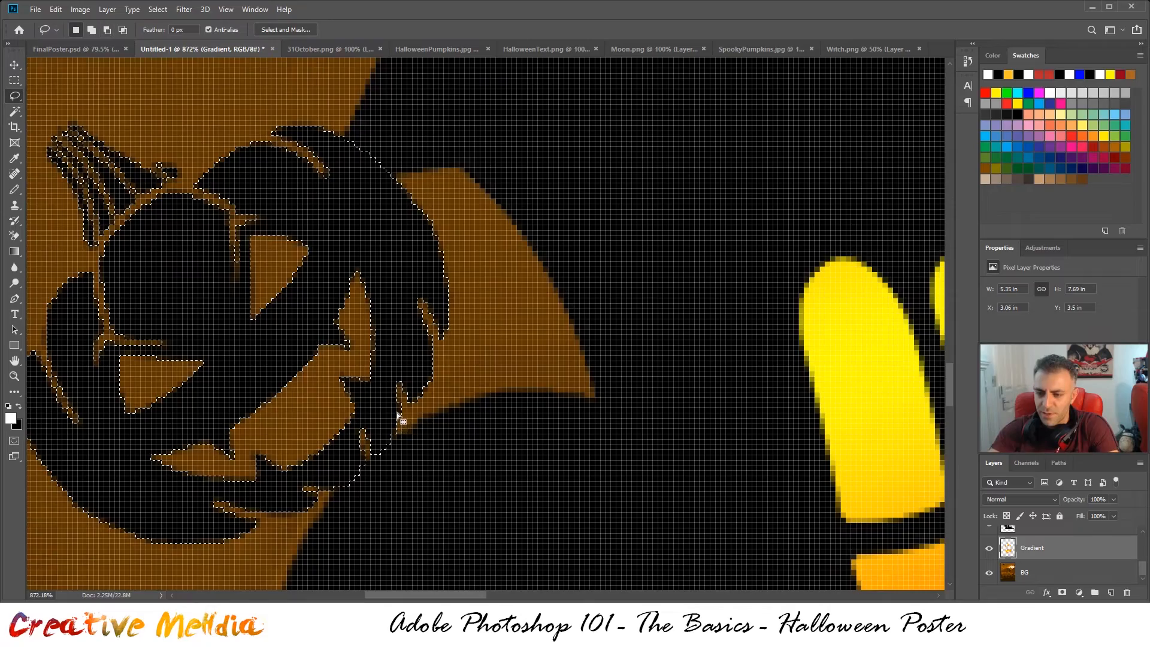
pyautogui.scroll(-3, 408, 405)
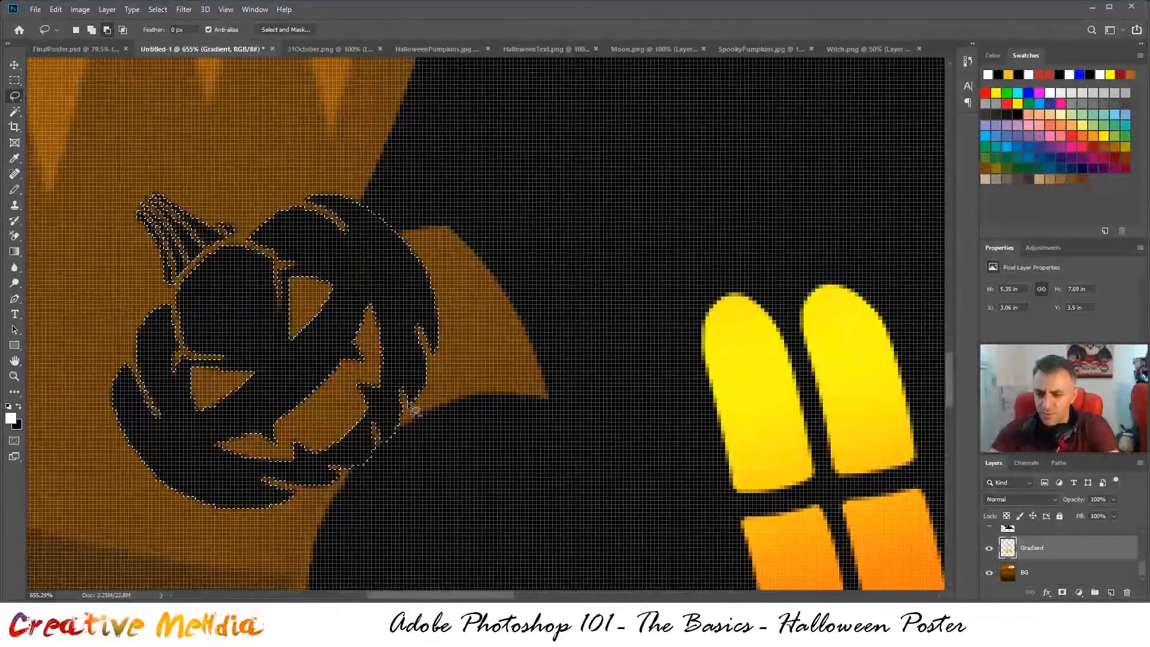
pyautogui.scroll(3, 408, 405)
pyautogui.moveTo(403, 257); pyautogui.dragTo(609, 278)
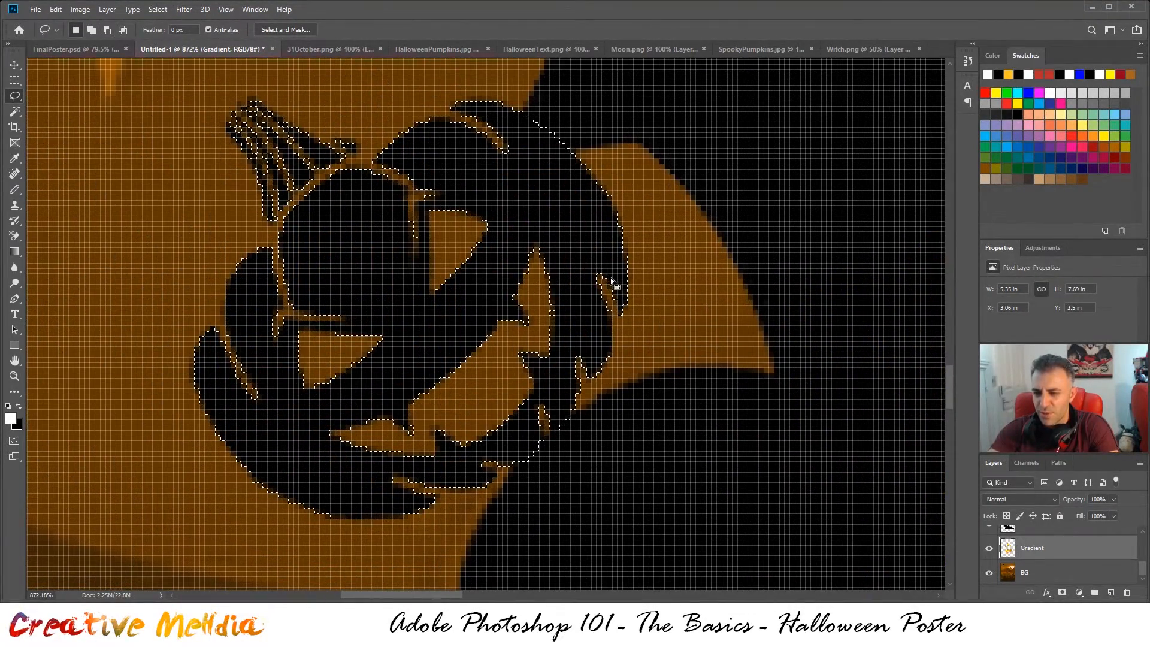
pyautogui.rightClick(15, 96)
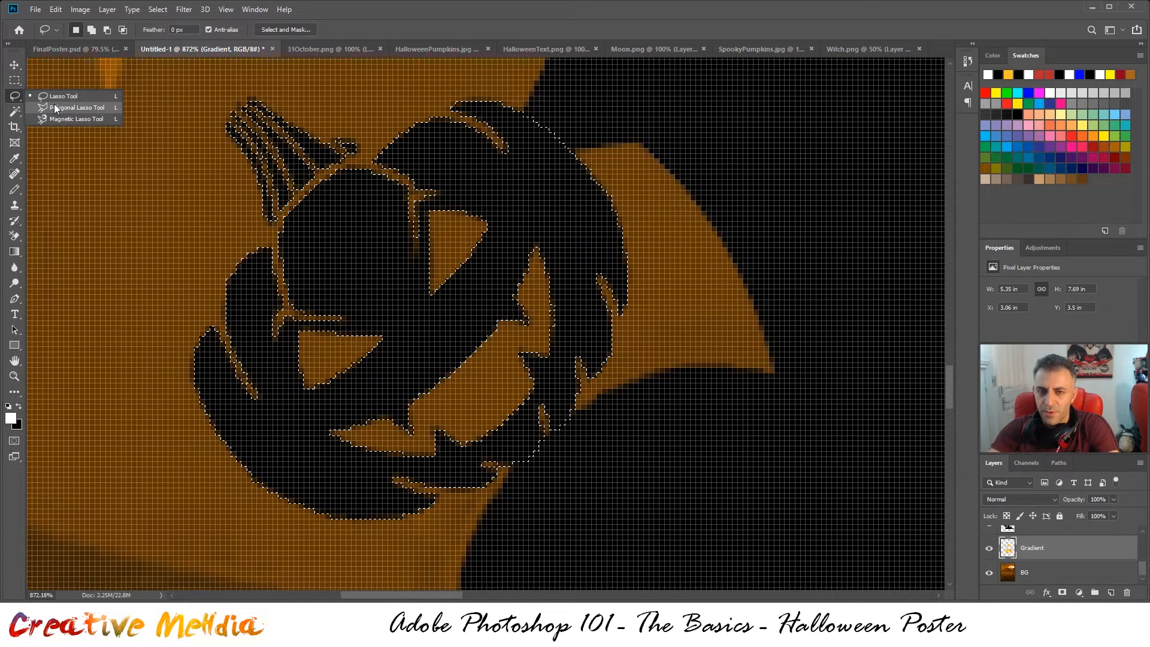
pyautogui.click(54, 106)
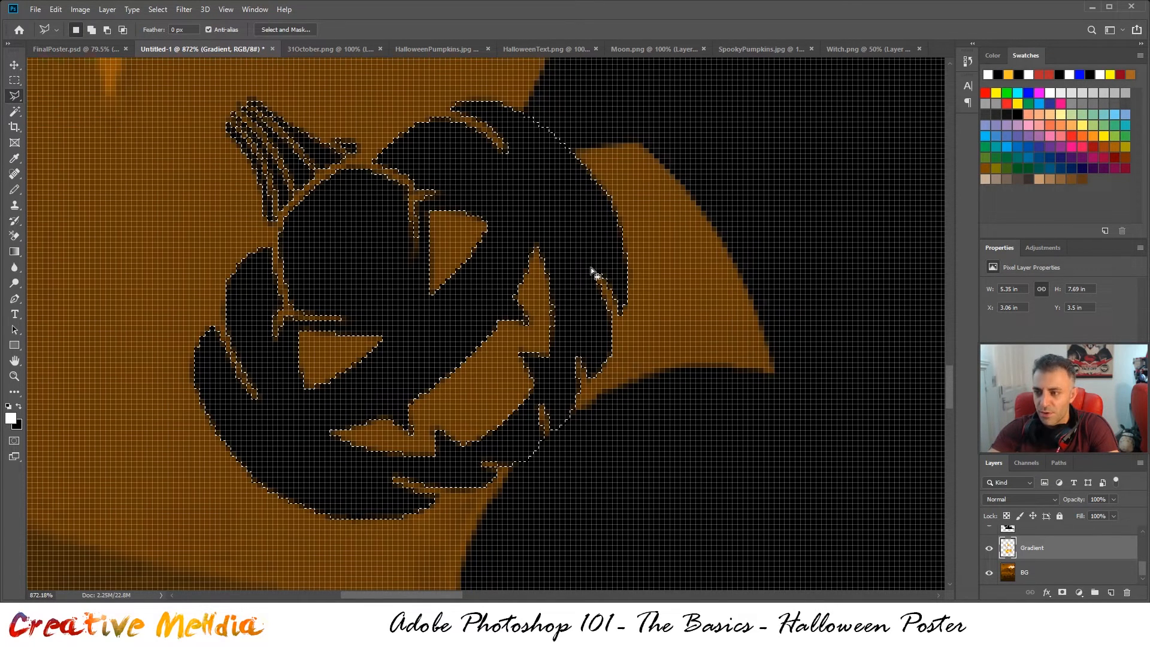
pyautogui.click(625, 312)
pyautogui.click(611, 357)
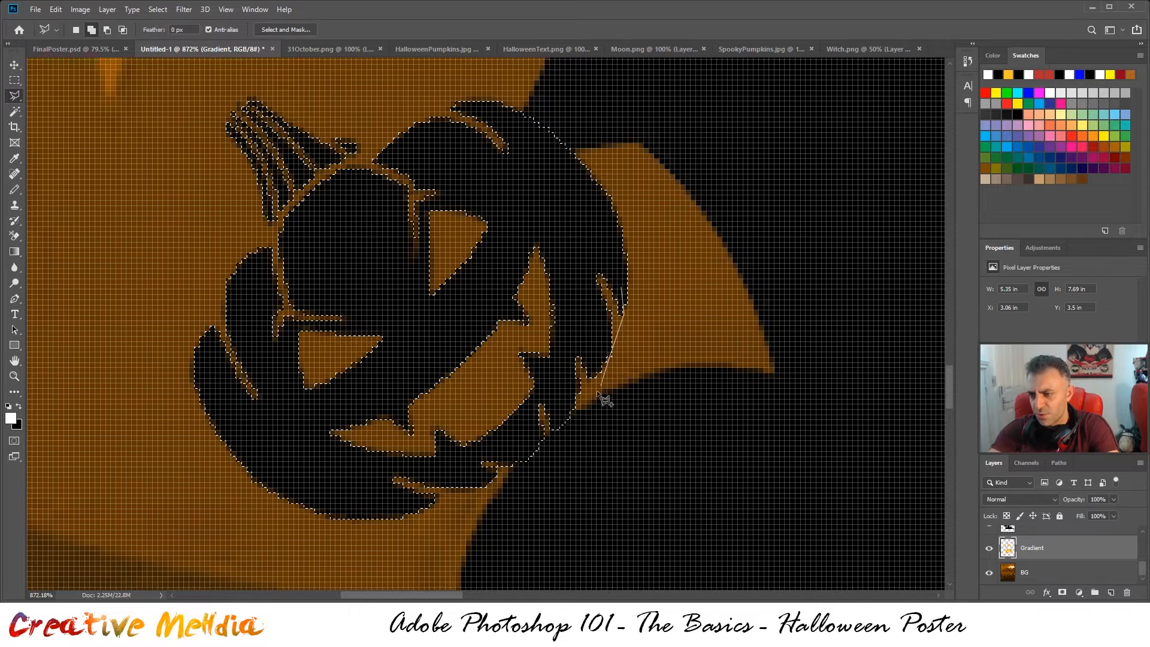
pyautogui.click(573, 409)
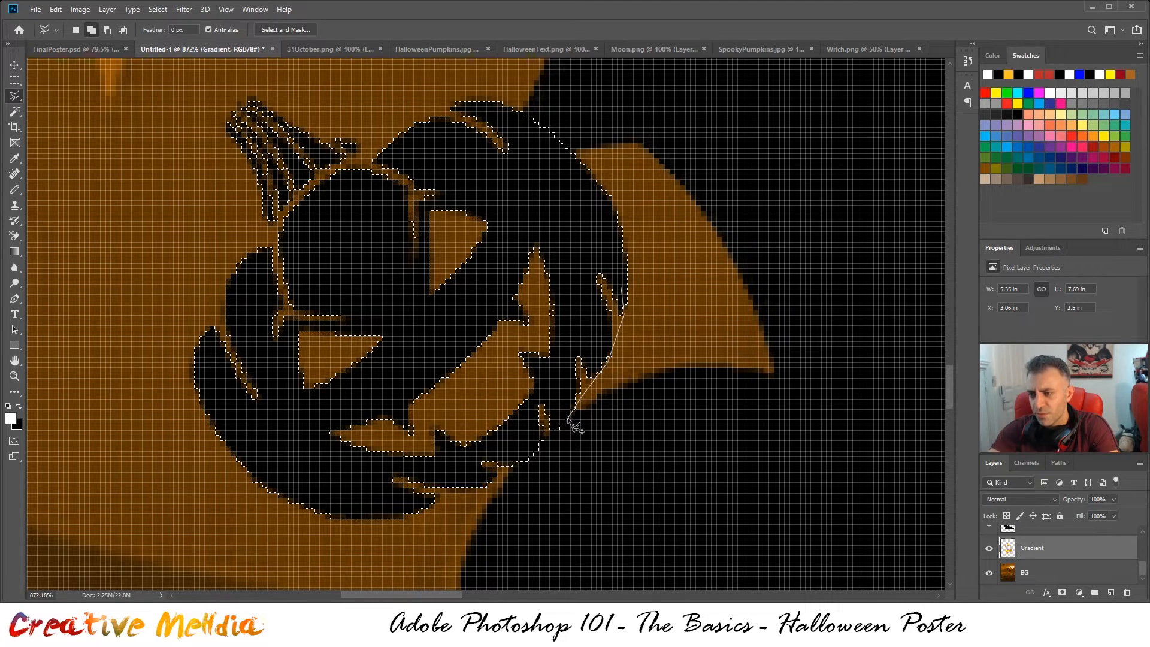
pyautogui.click(543, 440)
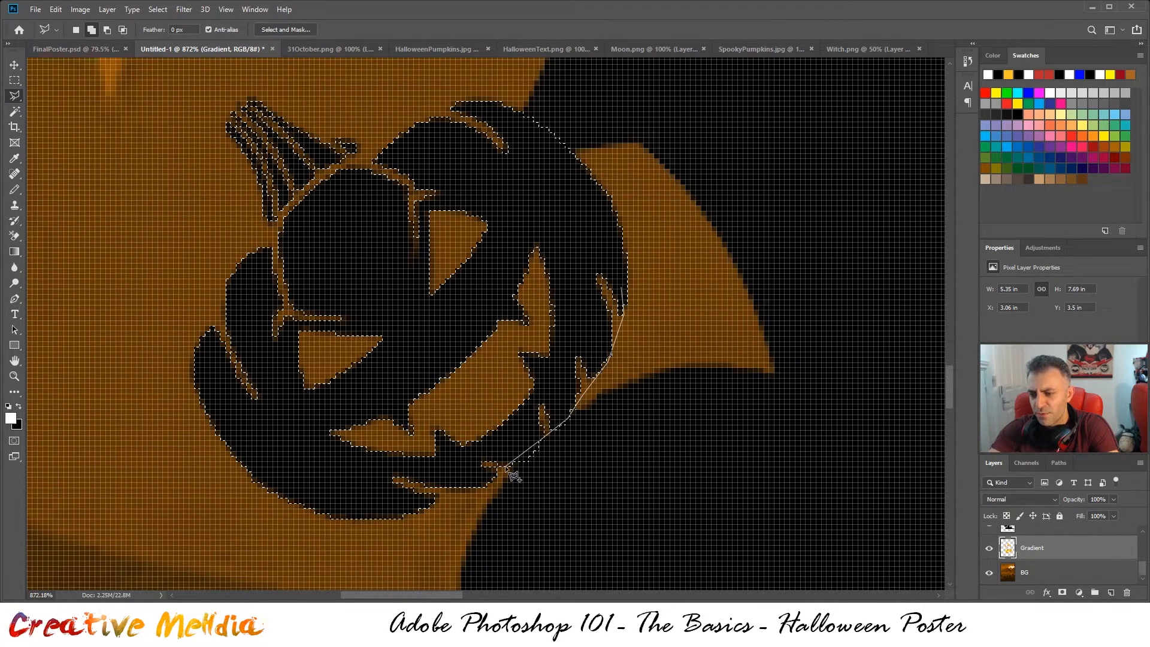
pyautogui.click(480, 485)
pyautogui.click(419, 509)
pyautogui.click(310, 489)
pyautogui.click(207, 393)
pyautogui.click(207, 327)
pyautogui.click(227, 281)
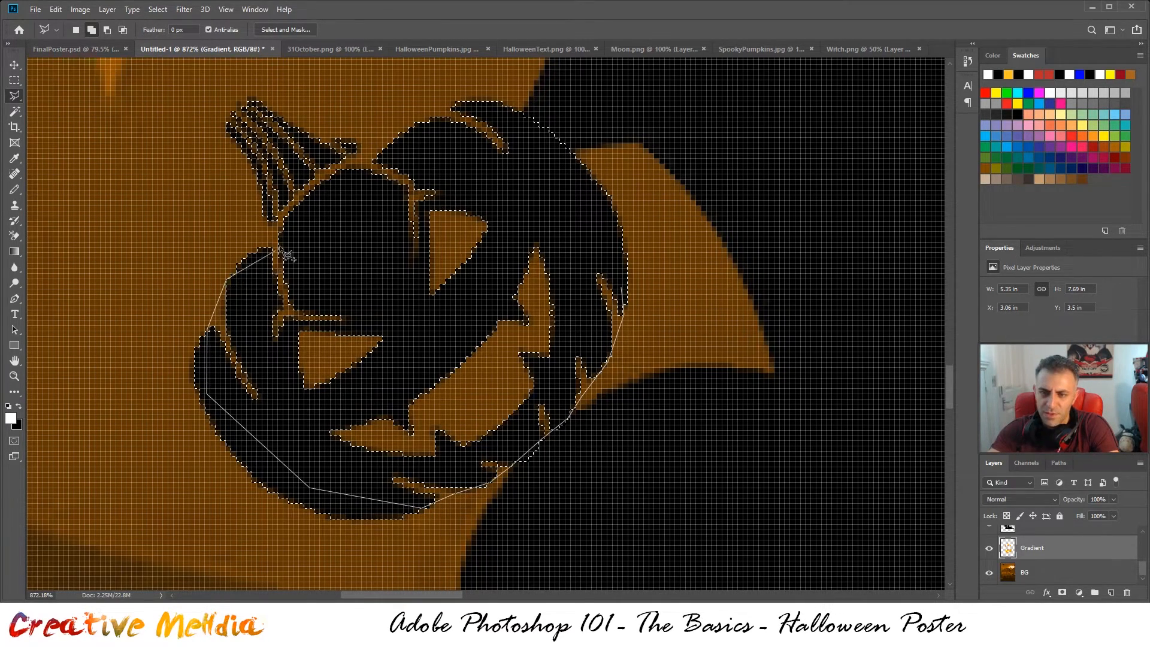
pyautogui.click(287, 219)
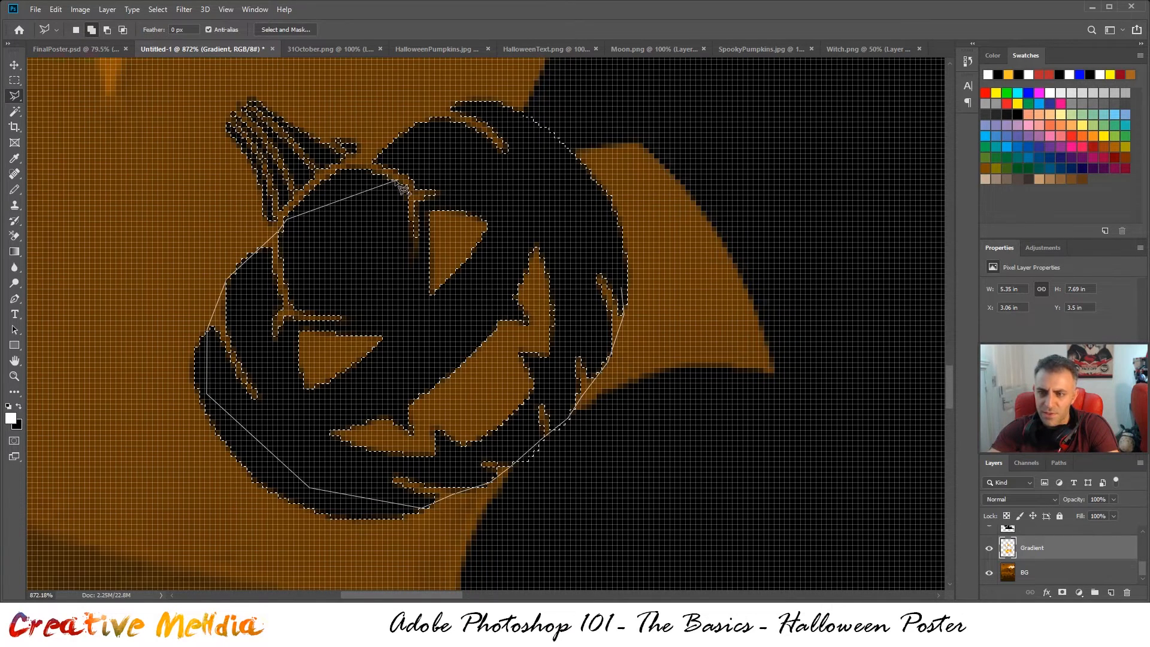
pyautogui.click(347, 170)
pyautogui.click(379, 158)
pyautogui.click(457, 105)
pyautogui.click(529, 127)
pyautogui.click(610, 255)
pyautogui.click(626, 294)
pyautogui.scroll(-1, 672, 349)
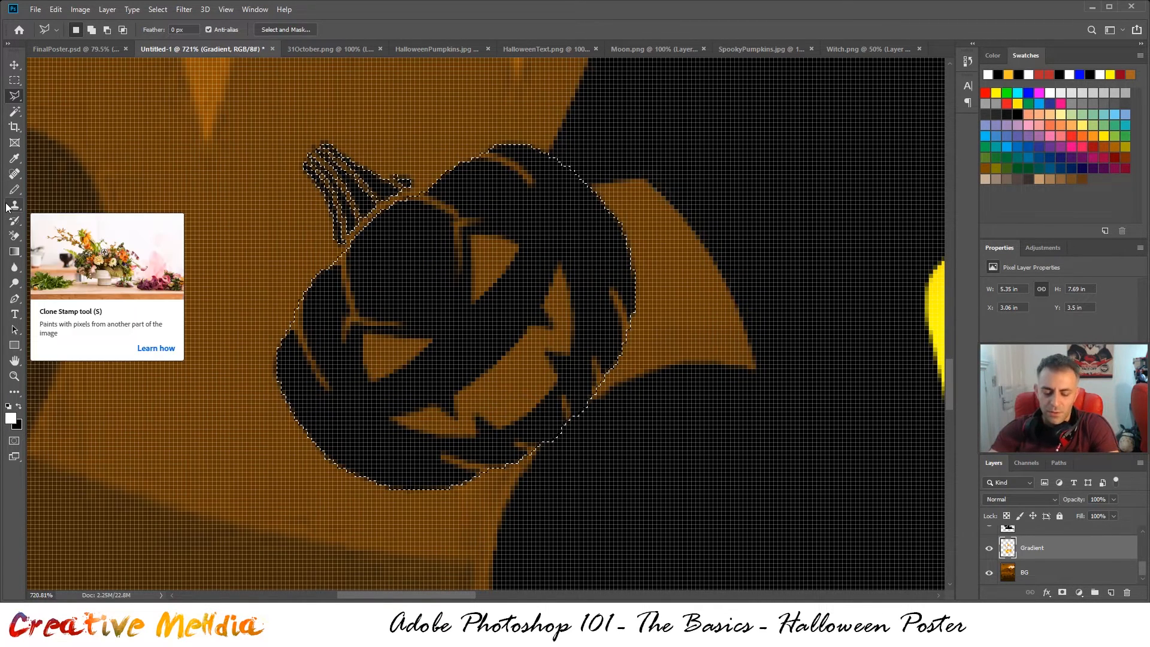
# - Fill the pumpkin selection on the Gradient layer with the yellow-orange linear gradient, redrawing it diagonally from yellow eyes to an orange mouth, and deselect
pyautogui.press('g')
pyautogui.moveTo(411, 246); pyautogui.dragTo(505, 366)
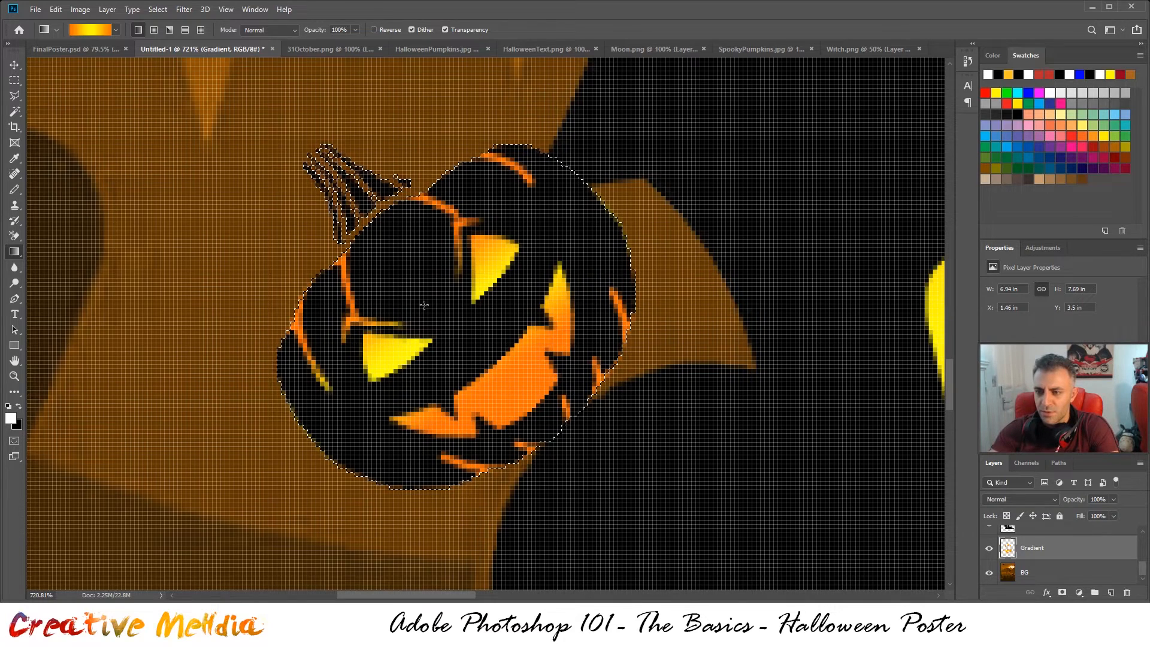
pyautogui.moveTo(424, 305); pyautogui.dragTo(479, 370)
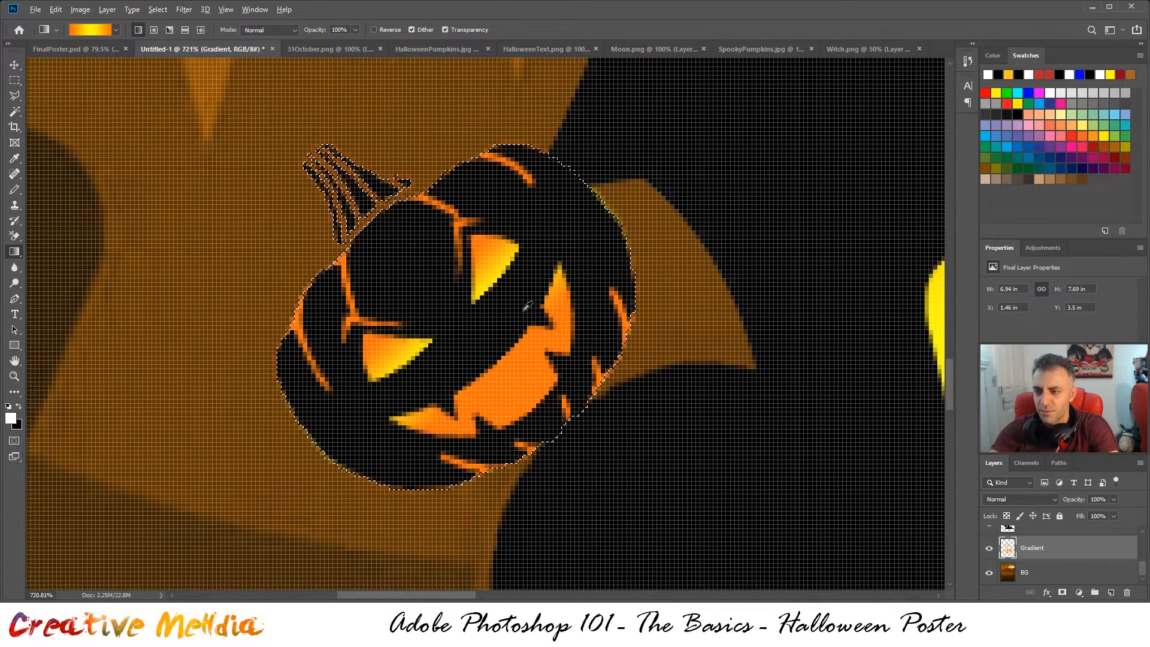
pyautogui.hotkey('ctrl', 'alt', 'z')
pyautogui.moveTo(441, 294); pyautogui.dragTo(502, 354)
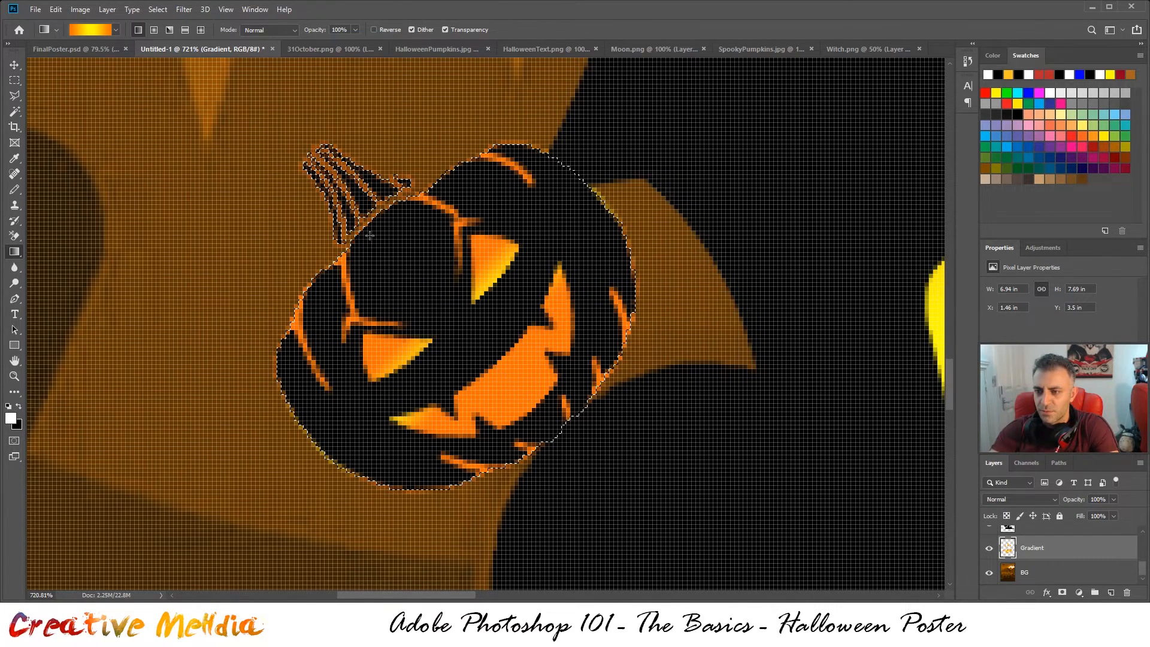
pyautogui.moveTo(365, 231); pyautogui.dragTo(539, 401)
pyautogui.moveTo(408, 248); pyautogui.dragTo(526, 376)
pyautogui.moveTo(456, 301); pyautogui.dragTo(545, 398)
pyautogui.moveTo(403, 264); pyautogui.dragTo(484, 351)
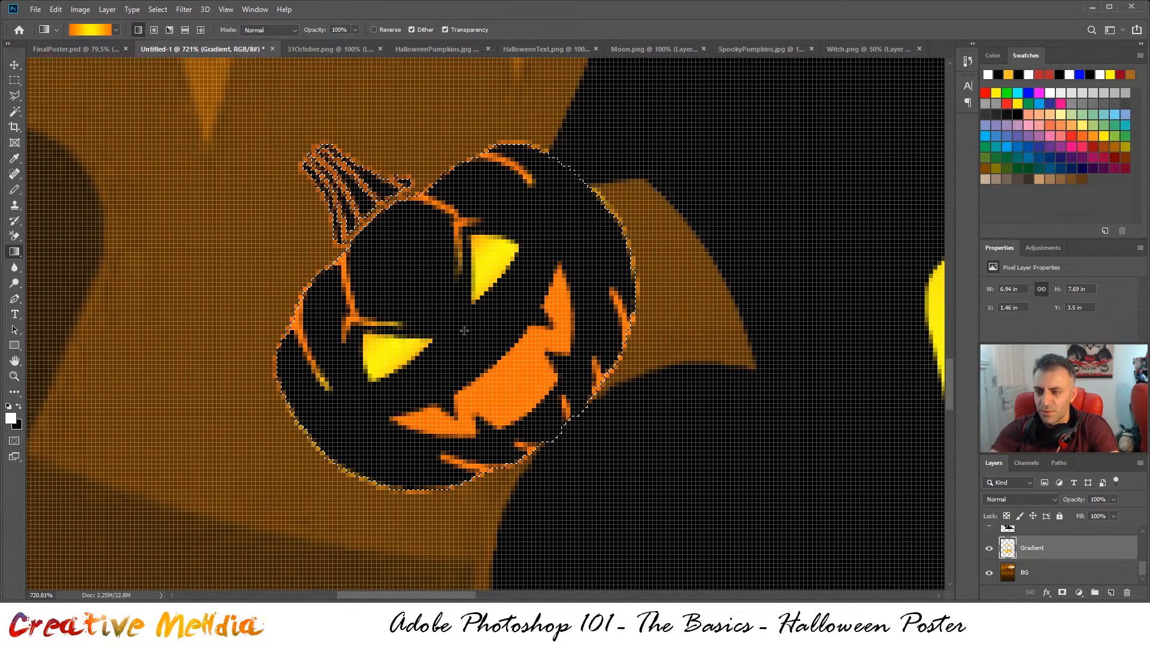
pyautogui.moveTo(378, 222); pyautogui.dragTo(522, 390)
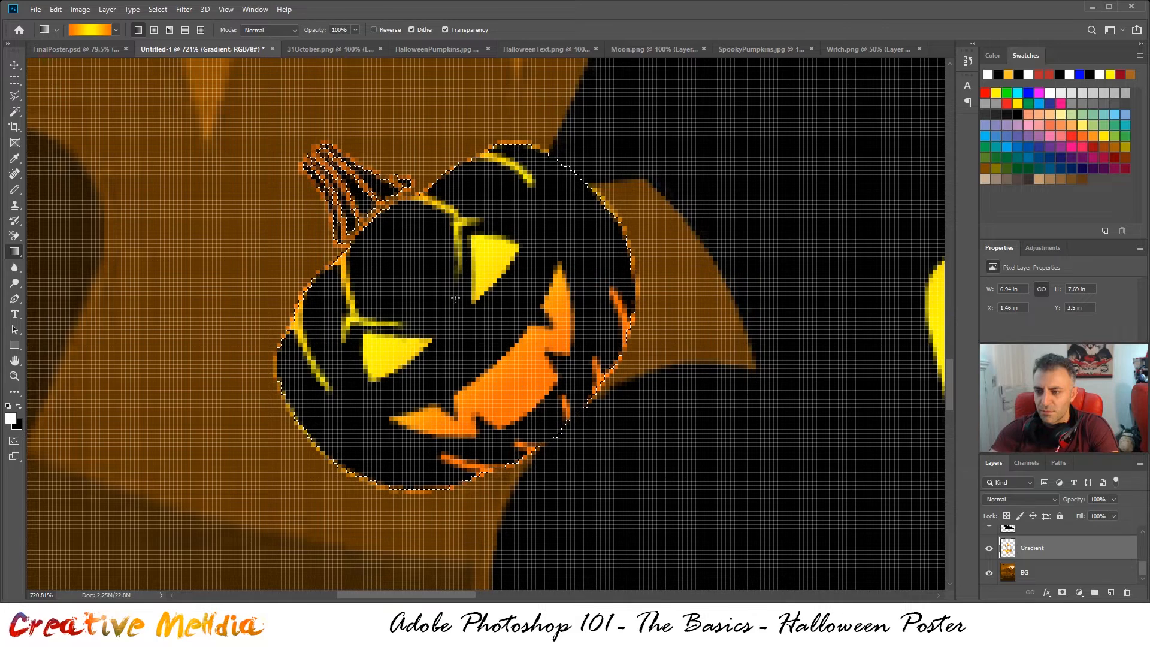
pyautogui.moveTo(454, 298); pyautogui.dragTo(531, 405)
pyautogui.moveTo(407, 264); pyautogui.dragTo(496, 365)
pyautogui.moveTo(475, 326); pyautogui.dragTo(525, 391)
pyautogui.moveTo(449, 304); pyautogui.dragTo(534, 401)
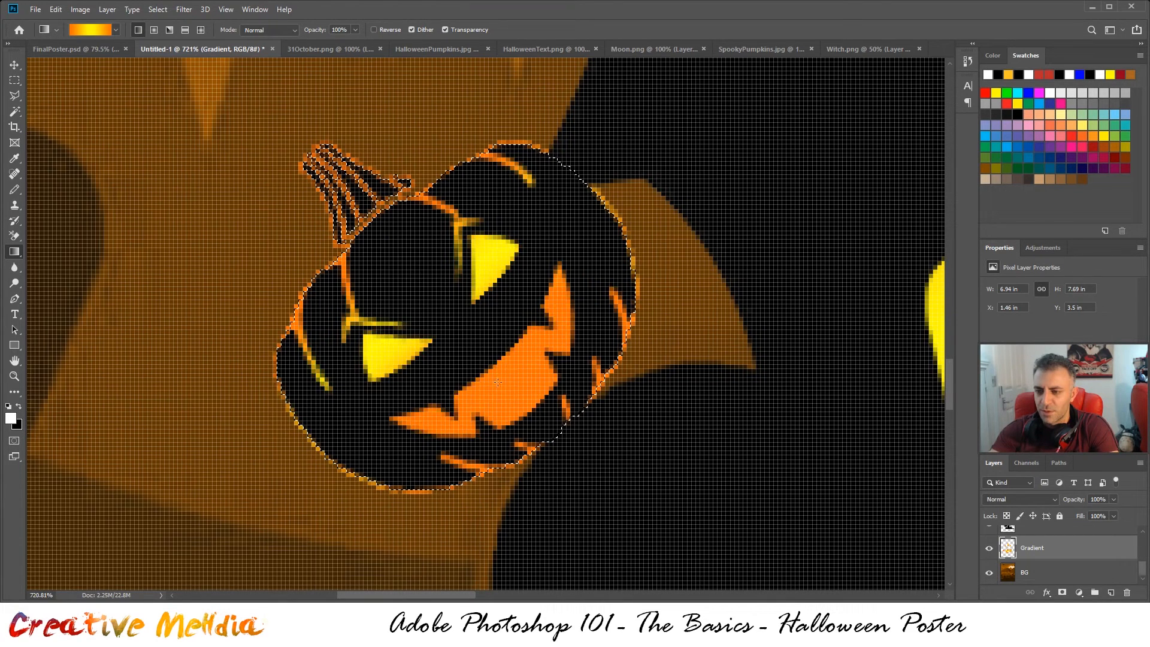
pyautogui.moveTo(558, 431); pyautogui.dragTo(456, 327)
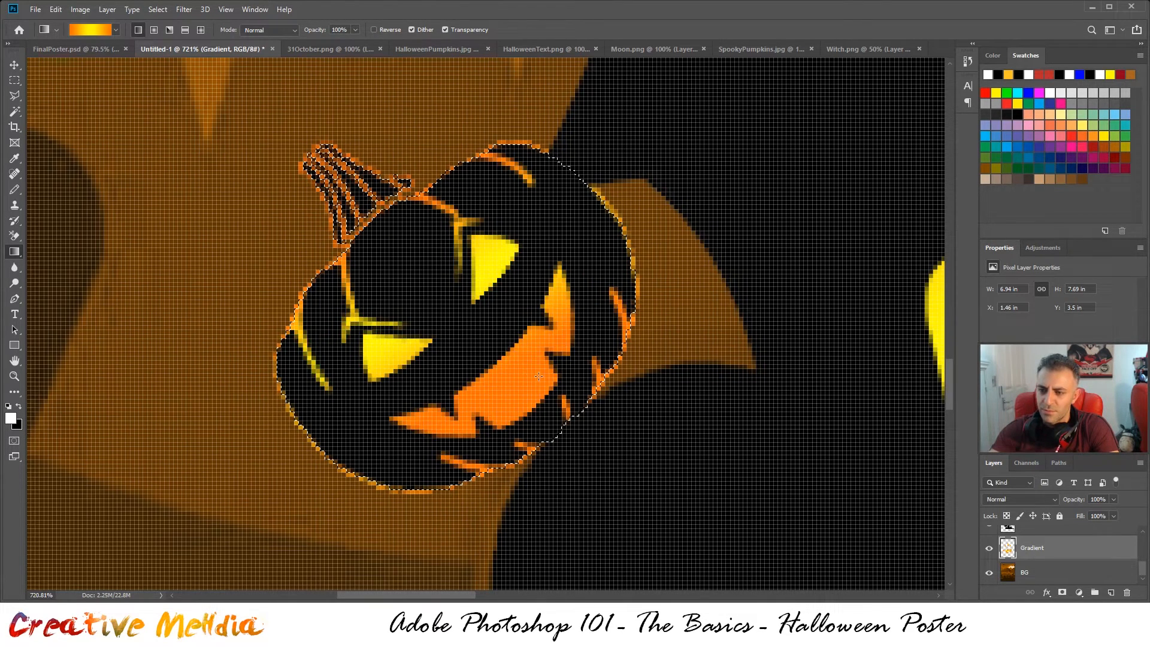
pyautogui.scroll(-5, 538, 376)
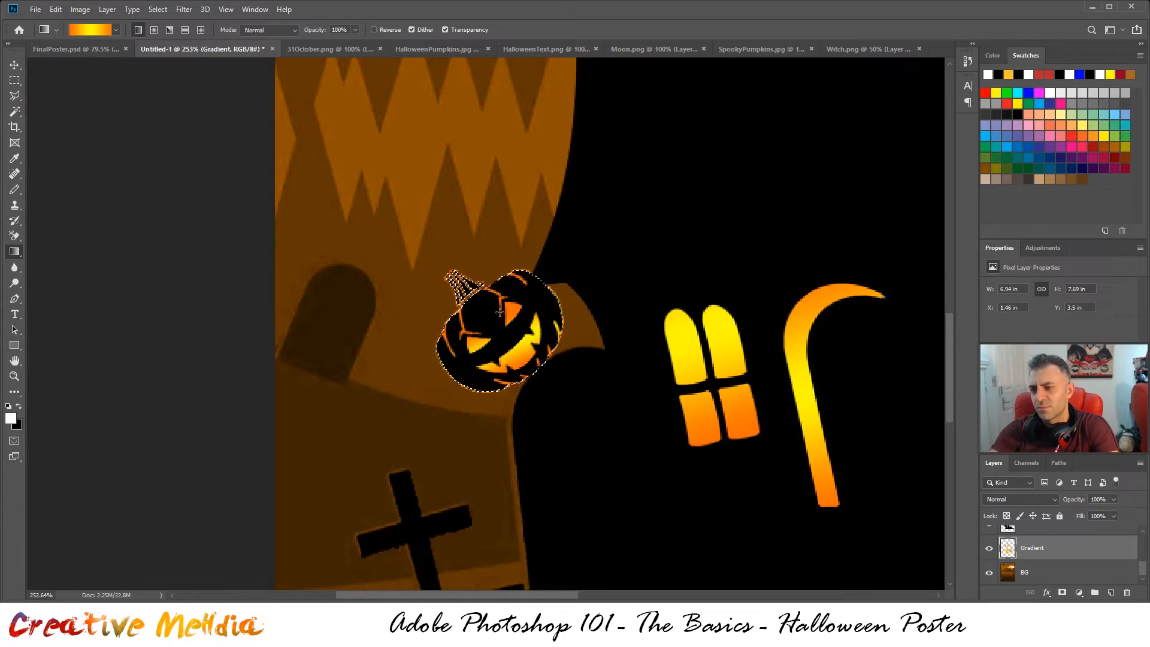
pyautogui.moveTo(507, 318); pyautogui.dragTo(526, 350)
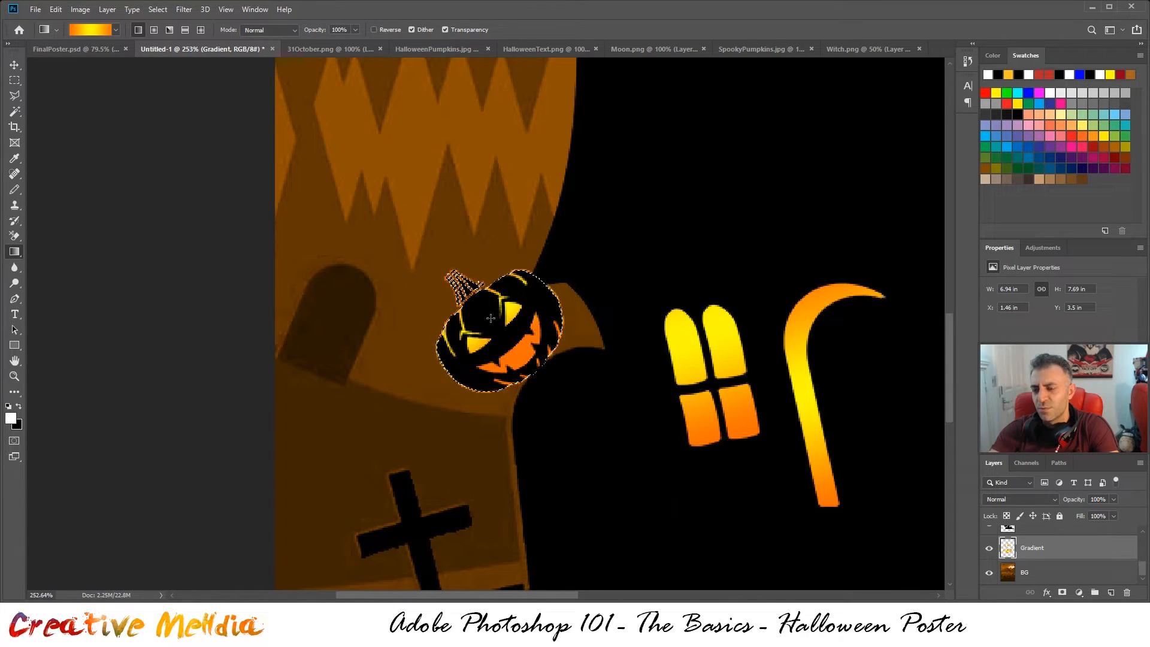
pyautogui.scroll(-5, 554, 359)
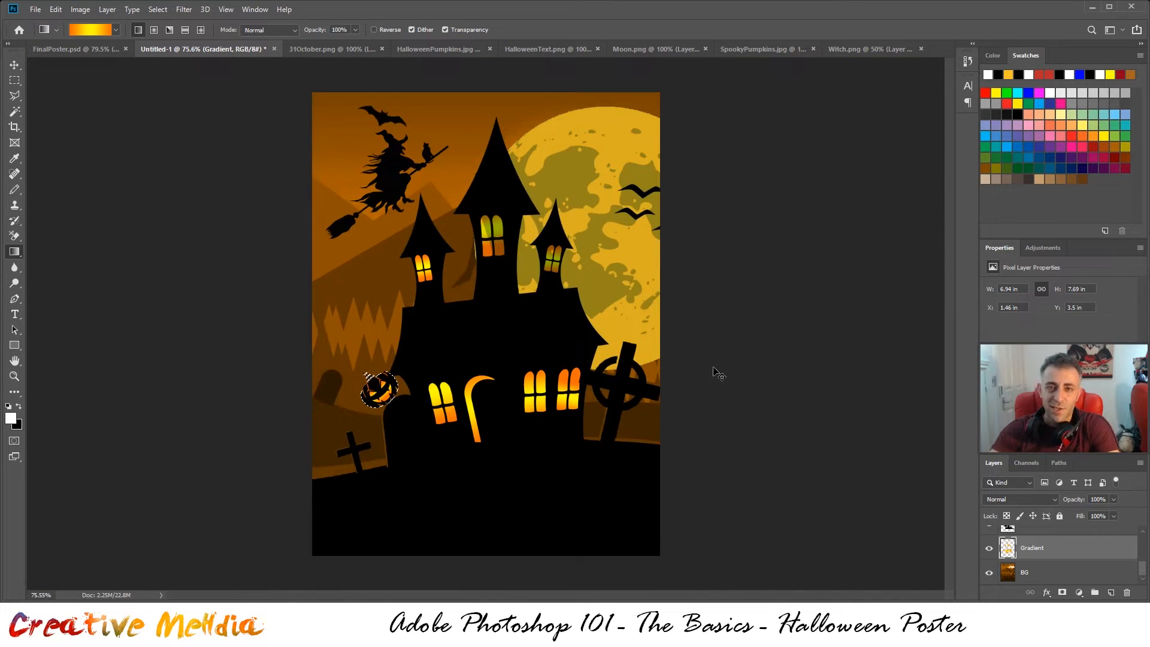
pyautogui.hotkey('ctrl', 'd')
pyautogui.scroll(-1, 713, 367)
pyautogui.scroll(2, 713, 366)
pyautogui.scroll(4, 263, 405)
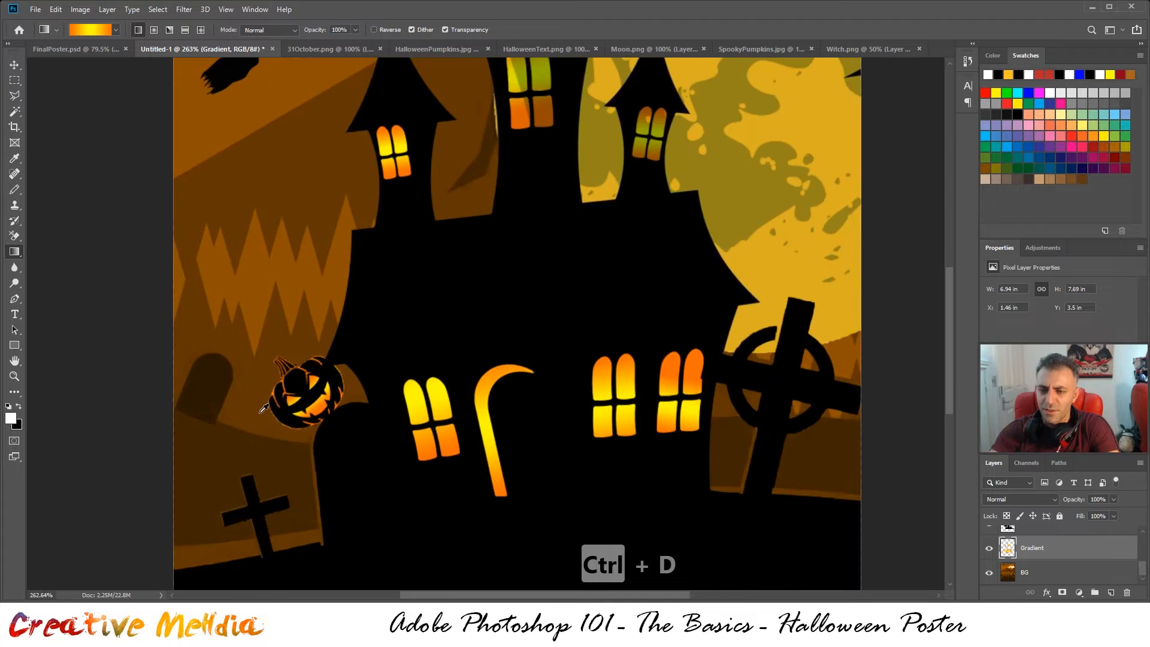
pyautogui.scroll(-5, 263, 405)
pyautogui.scroll(-1, 337, 408)
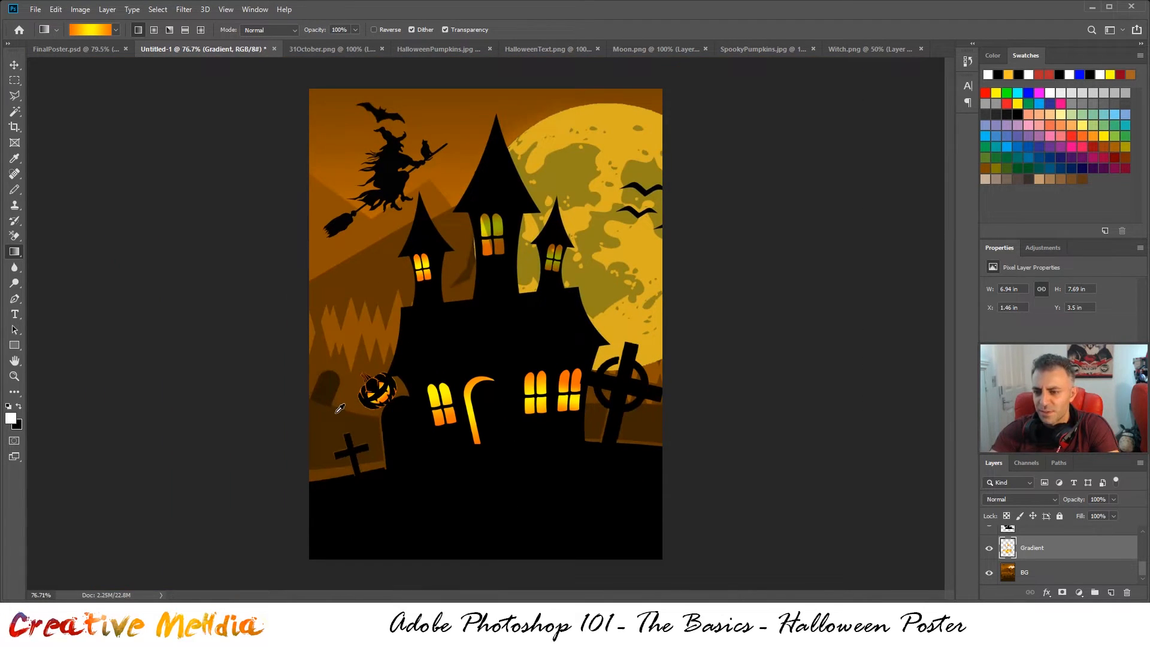
pyautogui.moveTo(1072, 499); pyautogui.dragTo(1147, 471)
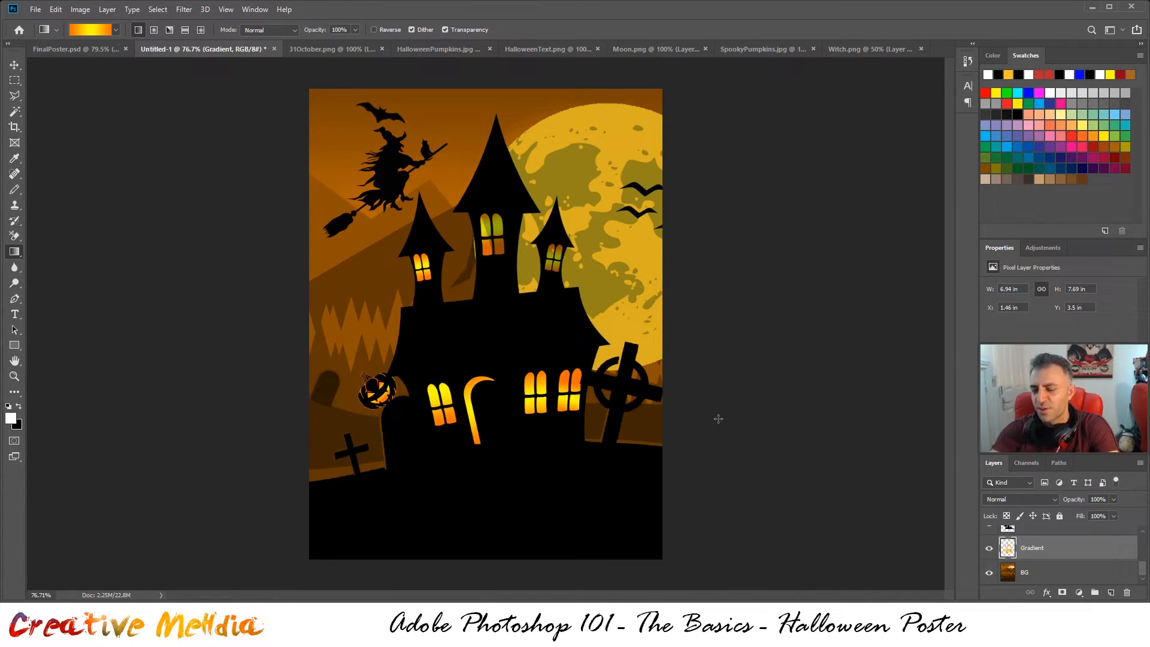
pyautogui.scroll(3, 703, 413)
pyautogui.scroll(-3, 703, 412)
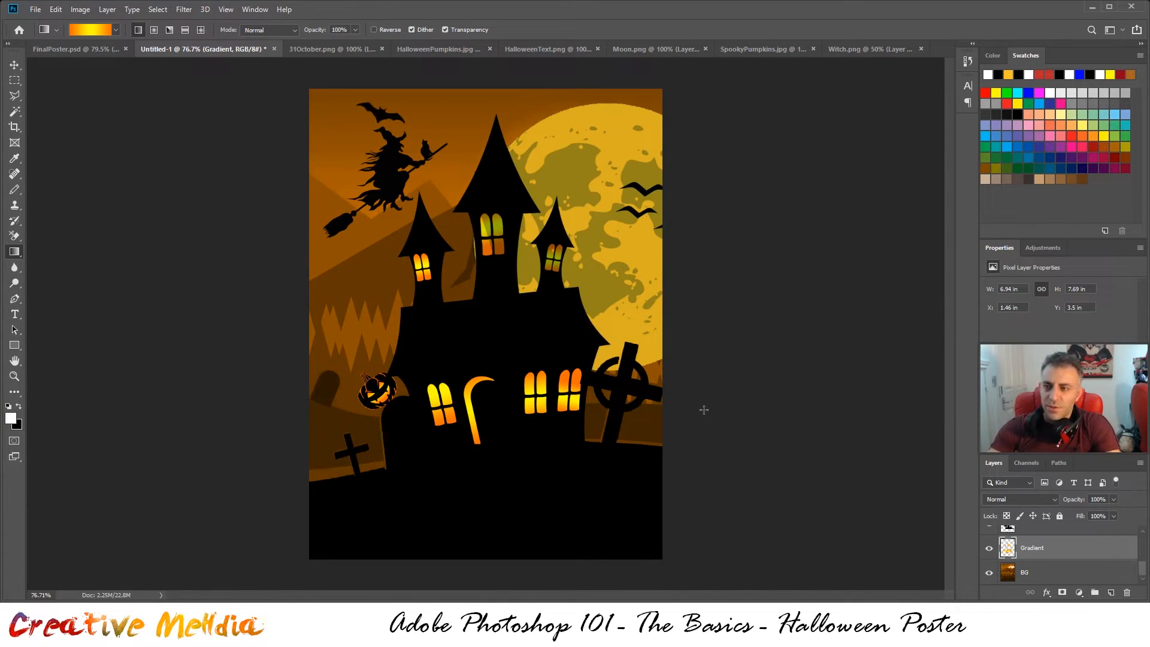
# - In HalloweenPumpkins.jpg, outline the jagged-toothed pumpkin in the middle of the upper row with the Polygonal Lasso and copy it
pyautogui.click(443, 49)
pyautogui.hotkey('ctrl', 'd')
pyautogui.press('l')
pyautogui.click(584, 285)
pyautogui.click(582, 165)
pyautogui.click(515, 105)
pyautogui.click(430, 102)
pyautogui.click(386, 179)
pyautogui.click(405, 319)
pyautogui.click(578, 324)
pyautogui.click(585, 285)
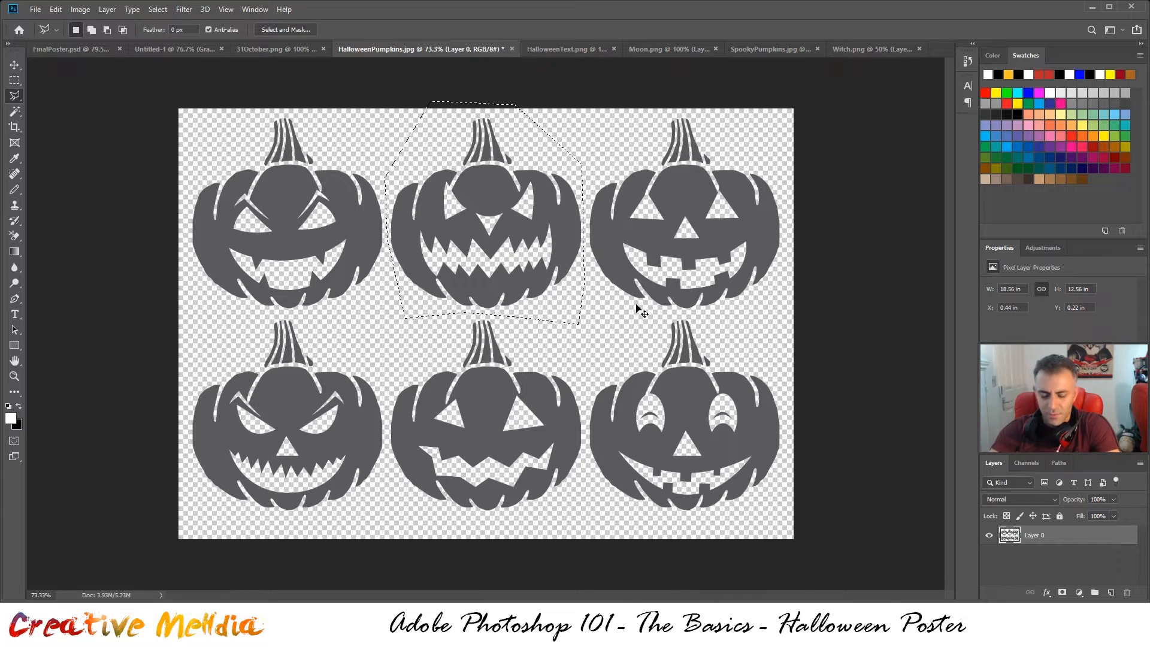
pyautogui.hotkey('ctrl', 'c')
# - Paste the copied pumpkin into the Untitled-1 poster as a layer directly below Pumpkin1 and name it Pumpkin2
pyautogui.click(74, 49)
pyautogui.click(240, 49)
pyautogui.hotkey('ctrl', 'v')
pyautogui.moveTo(1032, 568); pyautogui.dragTo(1048, 532)
pyautogui.moveTo(1043, 570); pyautogui.dragTo(1042, 541)
pyautogui.doubleClick(1031, 573)
pyautogui.press('Return')
# - Darken the Pumpkin2 artwork to black by lowering its lightness with Hue/Saturation
pyautogui.hotkey('ctrl', 'u')
pyautogui.moveTo(755, 319); pyautogui.dragTo(690, 319)
pyautogui.click(890, 198)
# - Scale down Pumpkin2, tilt it clockwise and place it on top of the large round cross beside the castle
pyautogui.hotkey('ctrl', 't')
pyautogui.moveTo(586, 223); pyautogui.dragTo(446, 362)
pyautogui.moveTo(419, 393); pyautogui.dragTo(613, 294)
pyautogui.scroll(8, 653, 294)
pyautogui.moveTo(633, 232); pyautogui.dragTo(654, 320)
pyautogui.moveTo(573, 202); pyautogui.dragTo(561, 260)
pyautogui.moveTo(628, 340); pyautogui.dragTo(624, 351)
pyautogui.moveTo(574, 339); pyautogui.dragTo(574, 339)
pyautogui.moveTo(625, 353); pyautogui.dragTo(644, 299)
pyautogui.moveTo(553, 319); pyautogui.dragTo(584, 349)
pyautogui.moveTo(561, 293); pyautogui.dragTo(547, 276)
pyautogui.hotkey('ctrl', 'Return')
# - Make the Gradient layer active and load the Pumpkin2 layer's pixels as a selection
pyautogui.scroll(4, 785, 387)
pyautogui.scroll(-3, 1099, 560)
pyautogui.click(1048, 574)
pyautogui.scroll(3, 1037, 572)
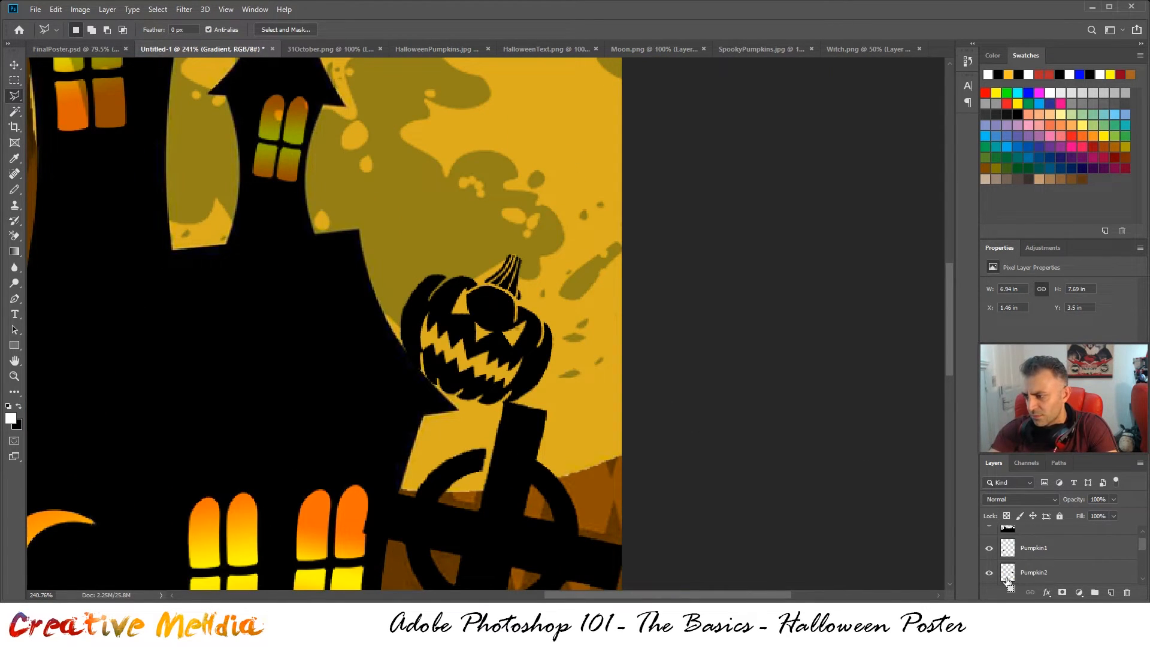
pyautogui.keyDown('ctrl'); pyautogui.click(1007, 581); pyautogui.keyUp('ctrl')
# - Trace around the body of the pumpkin on the cross with the Polygonal Lasso to add its face openings to the selection
pyautogui.scroll(-3, 1008, 572)
pyautogui.scroll(8, 465, 353)
pyautogui.keyDown('shift'); pyautogui.click(653, 316); pyautogui.keyUp('shift')
pyautogui.click(636, 287)
pyautogui.click(579, 249)
pyautogui.click(569, 237)
pyautogui.click(514, 209)
pyautogui.click(444, 191)
pyautogui.click(413, 191)
pyautogui.click(364, 269)
pyautogui.click(354, 338)
pyautogui.click(364, 379)
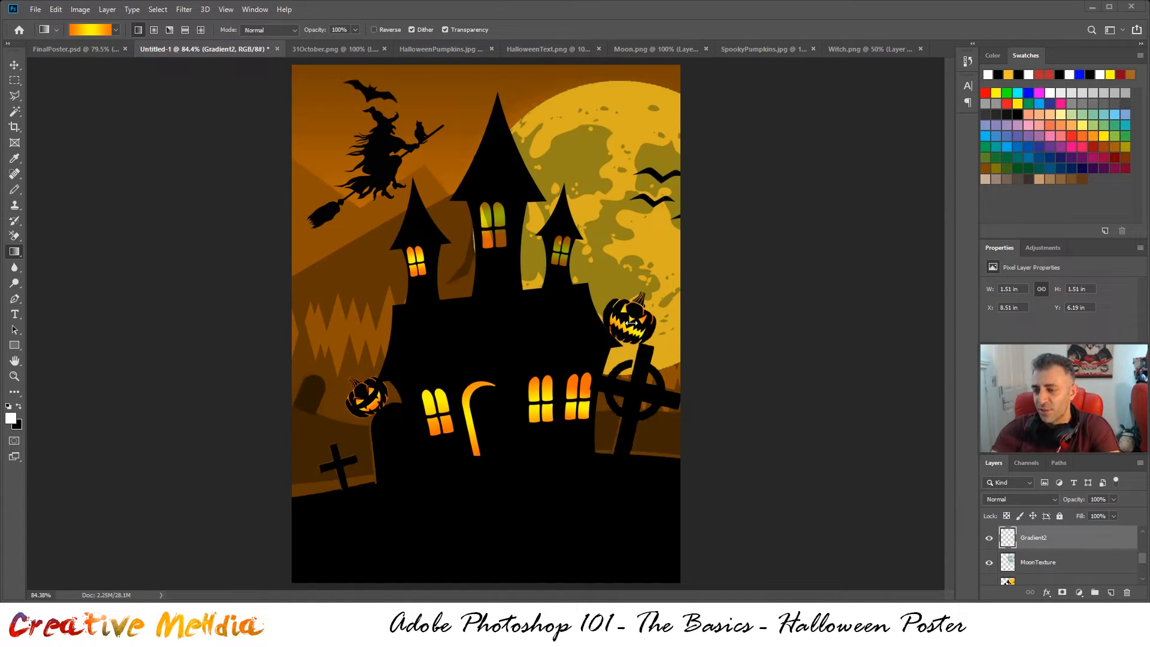
# - Examine the stacking order of the Gradient, MoonTexture and Gradient2 layers around the second pumpkin, checking MoonTexture's blend mode
pyautogui.scroll(14, 637, 327)
pyautogui.scroll(-3, 1090, 557)
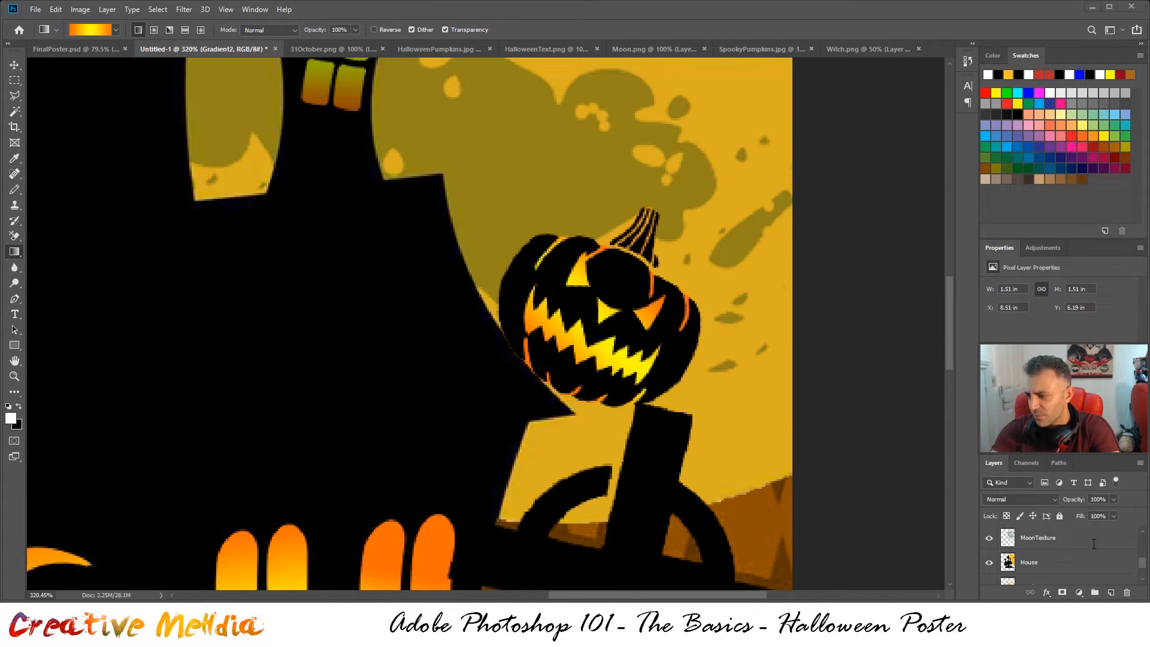
pyautogui.click(1047, 568)
pyautogui.scroll(1, 1047, 568)
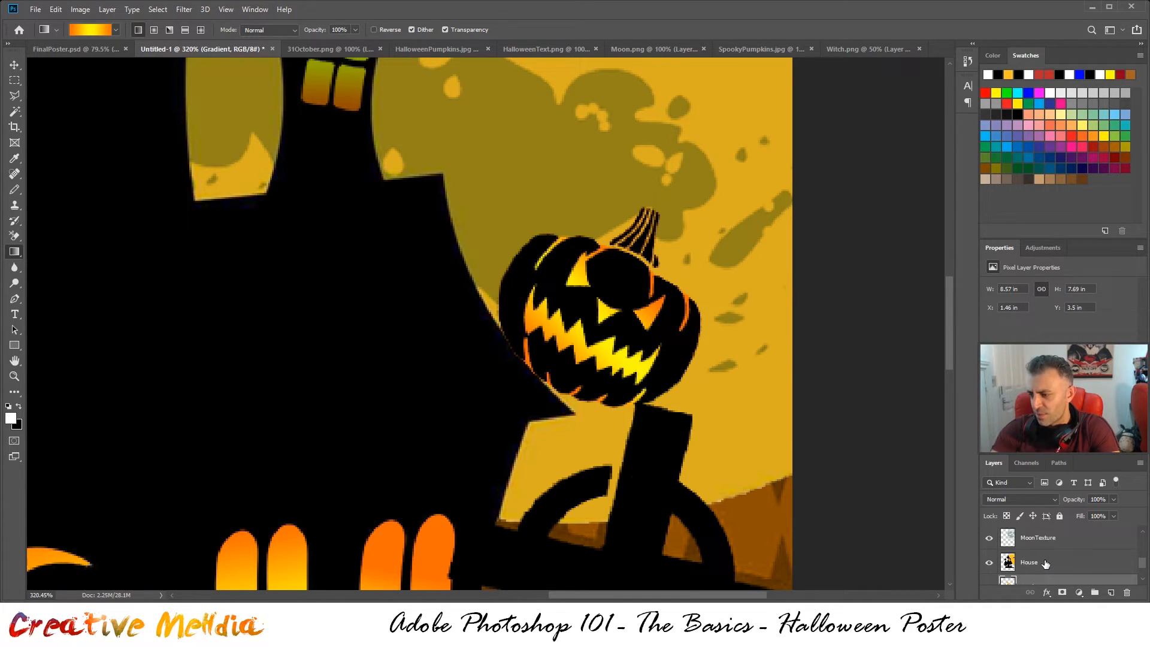
pyautogui.scroll(1, 1025, 556)
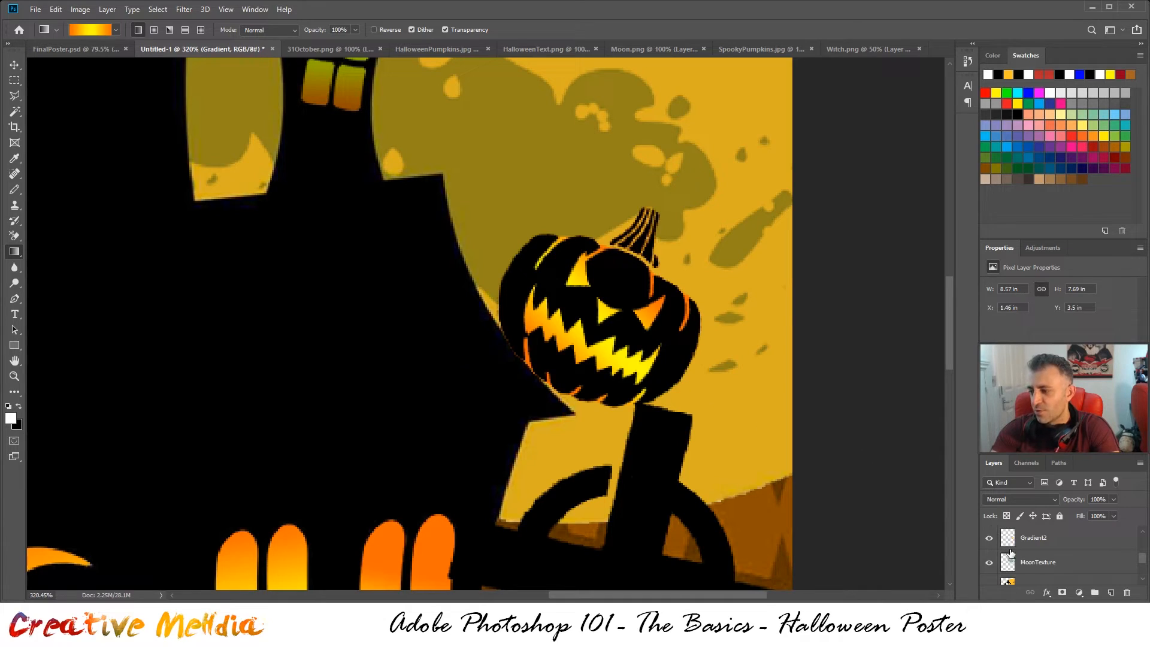
pyautogui.click(1034, 569)
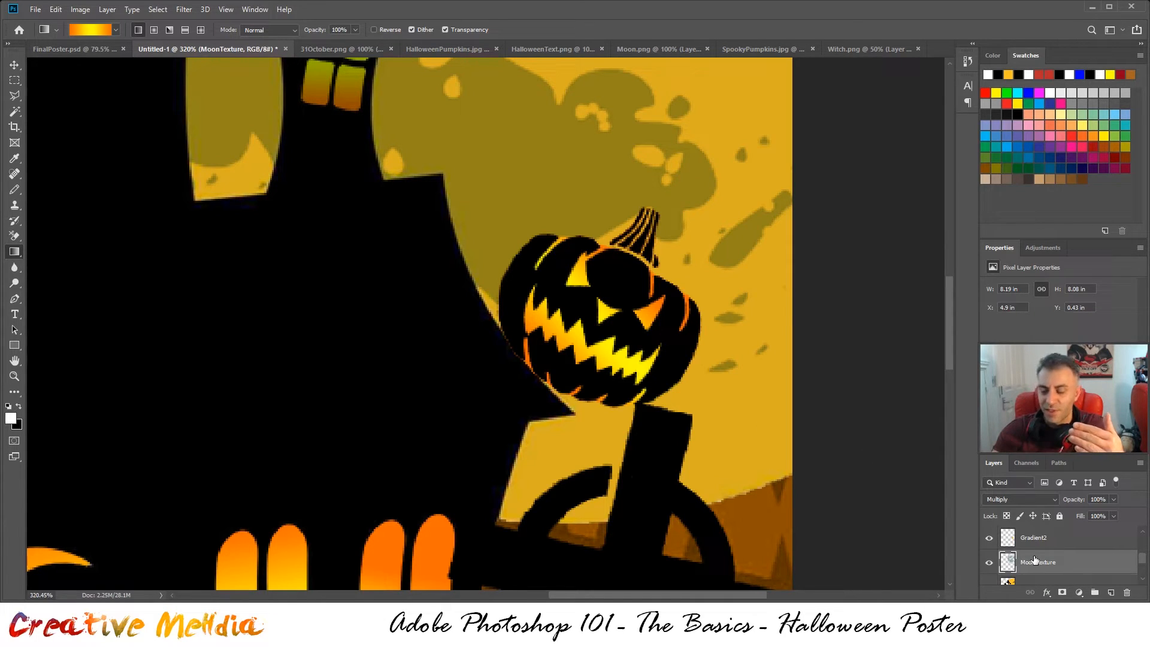
pyautogui.click(1039, 538)
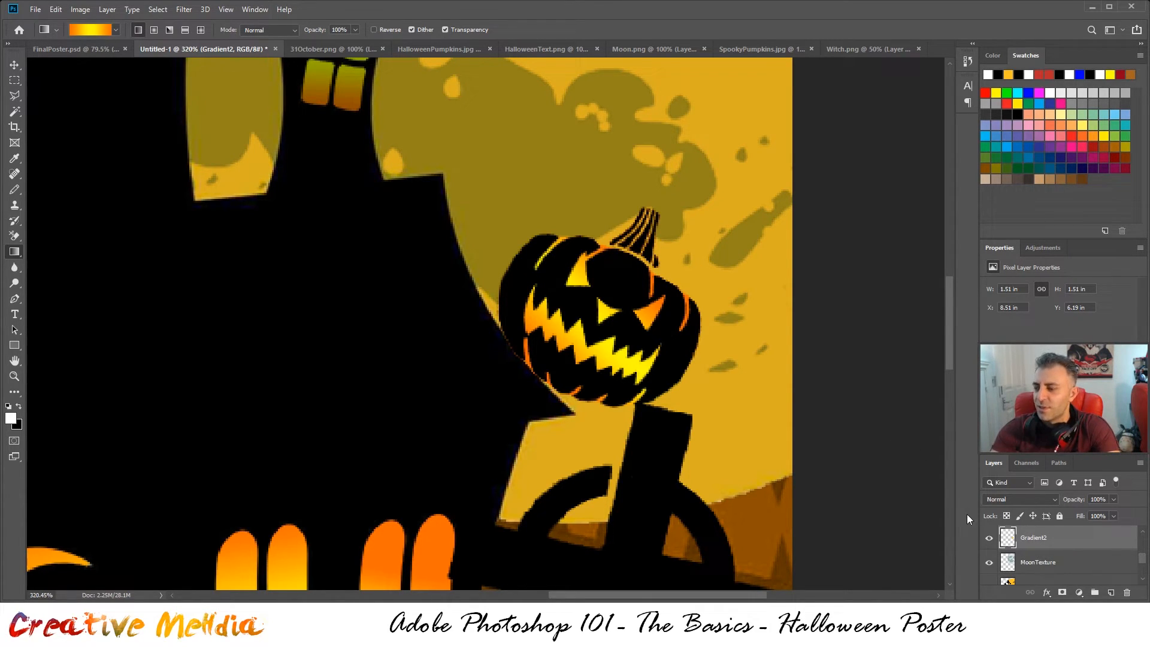
# - Toggle the Gradient2 layer's visibility several times to examine the glow it adds to the pumpkin on the cross, leaving it shown
pyautogui.click(990, 538)
pyautogui.click(990, 539)
pyautogui.click(990, 539)
pyautogui.click(990, 538)
pyautogui.click(990, 539)
pyautogui.click(990, 539)
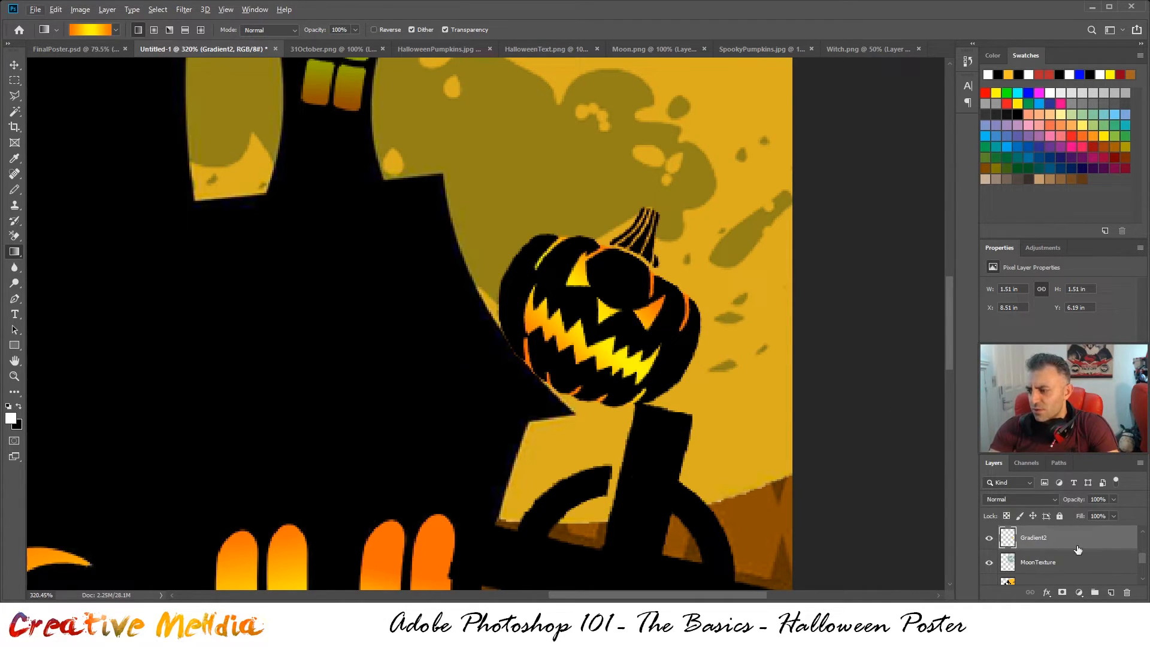
pyautogui.scroll(3, 1070, 563)
pyautogui.scroll(-8, 486, 313)
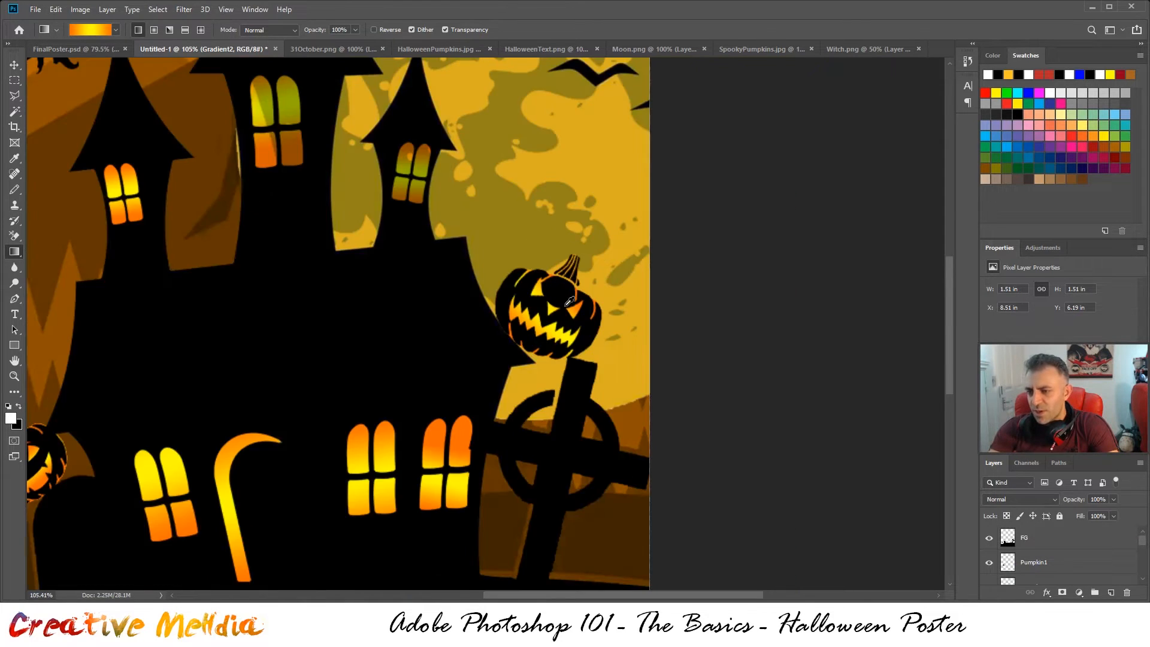
# - Compare the working poster with FinalPoster.psd to examine which artwork and text are still missing
pyautogui.click(99, 50)
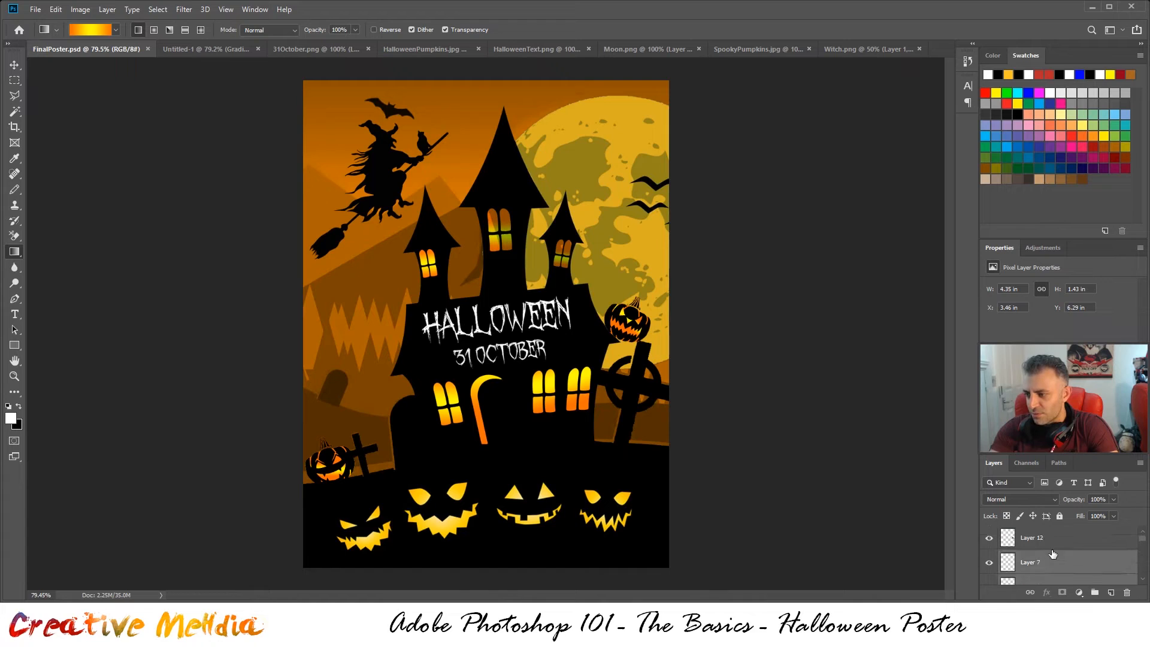
pyautogui.click(195, 48)
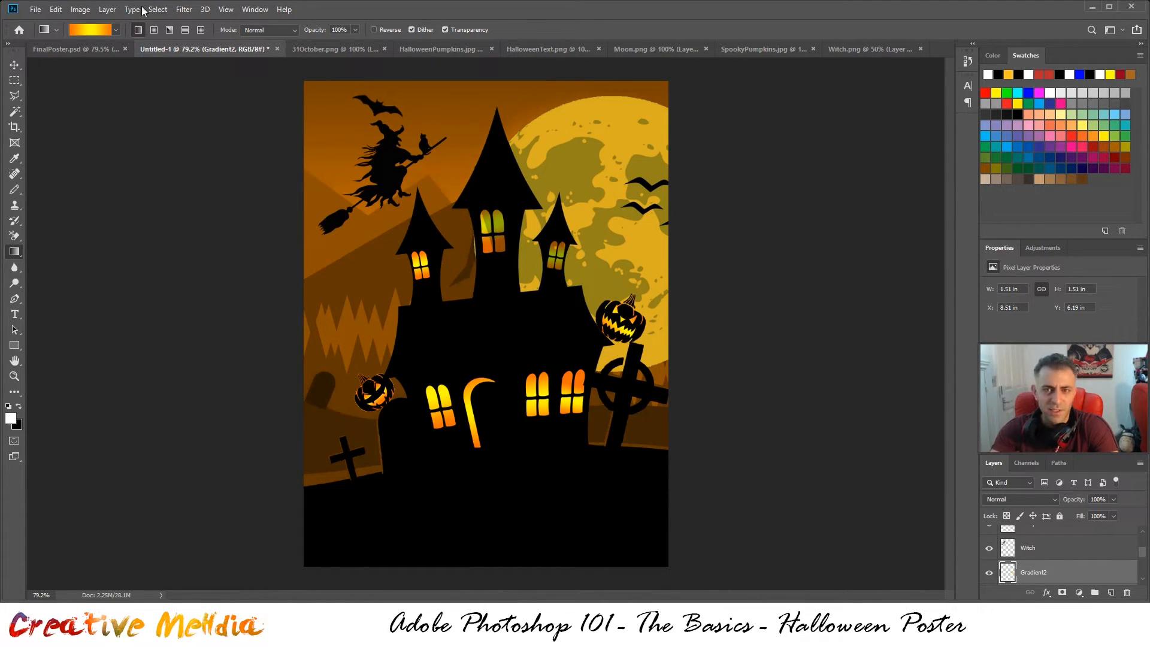
pyautogui.click(80, 52)
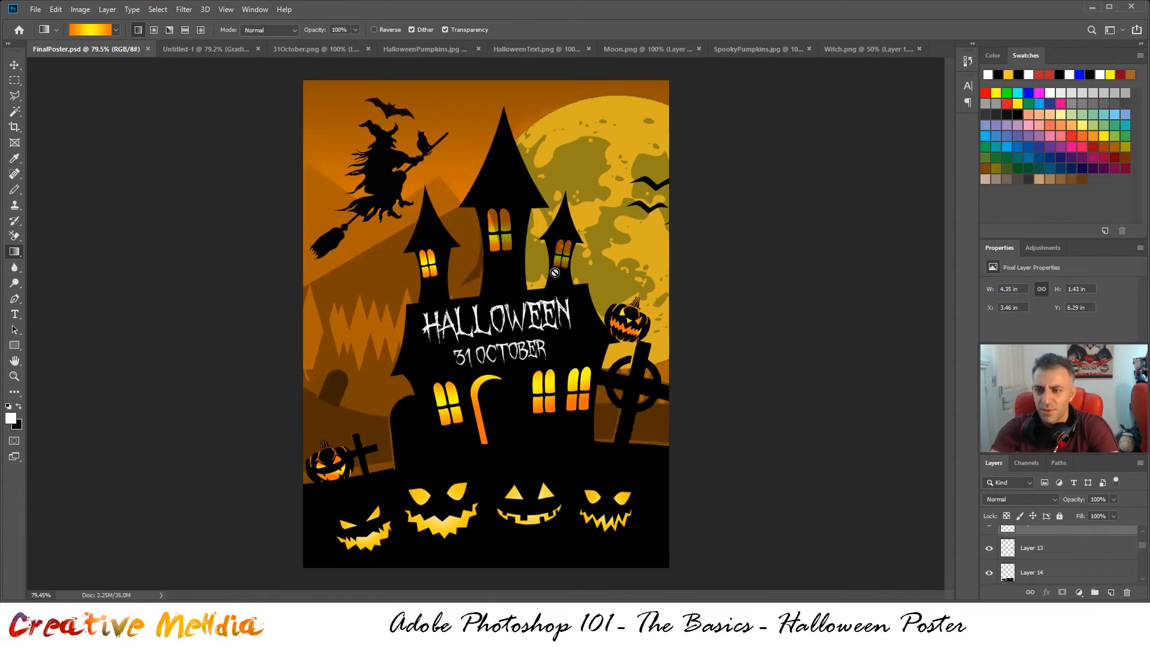
pyautogui.click(192, 52)
pyautogui.click(109, 52)
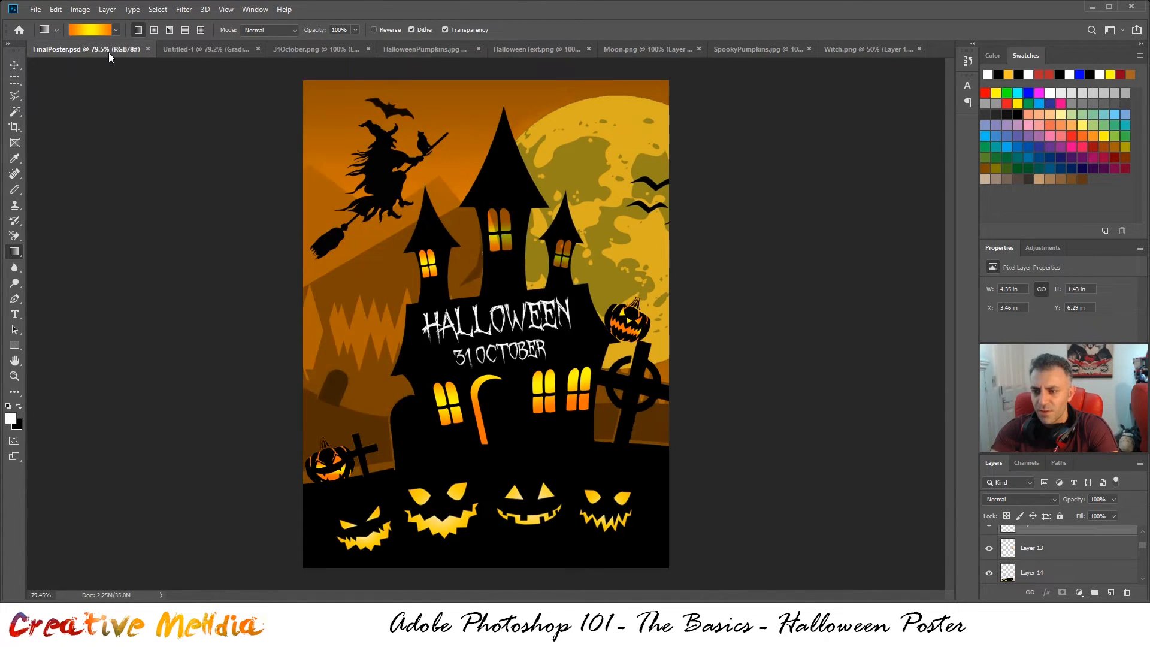
pyautogui.click(174, 48)
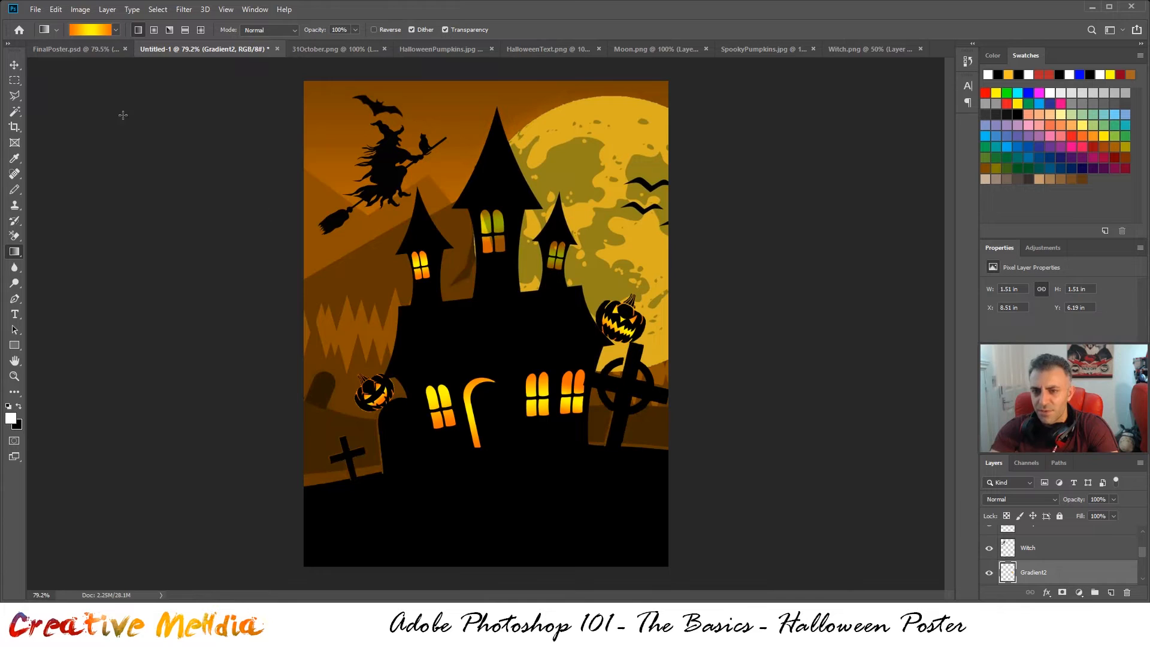
pyautogui.click(99, 53)
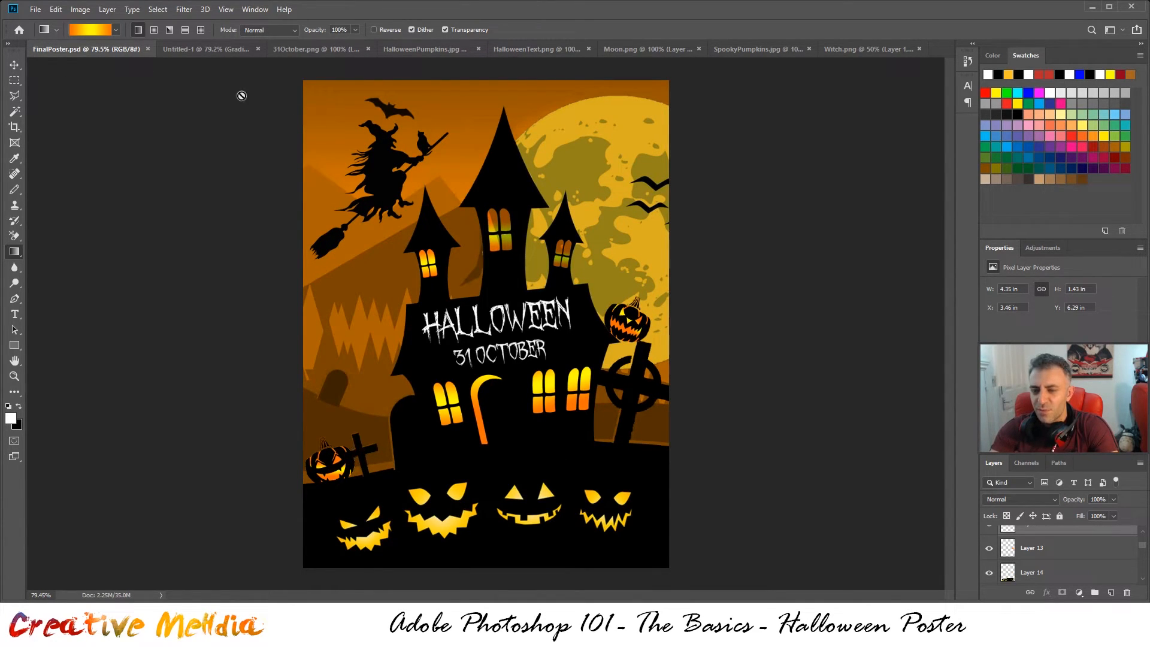
pyautogui.click(201, 47)
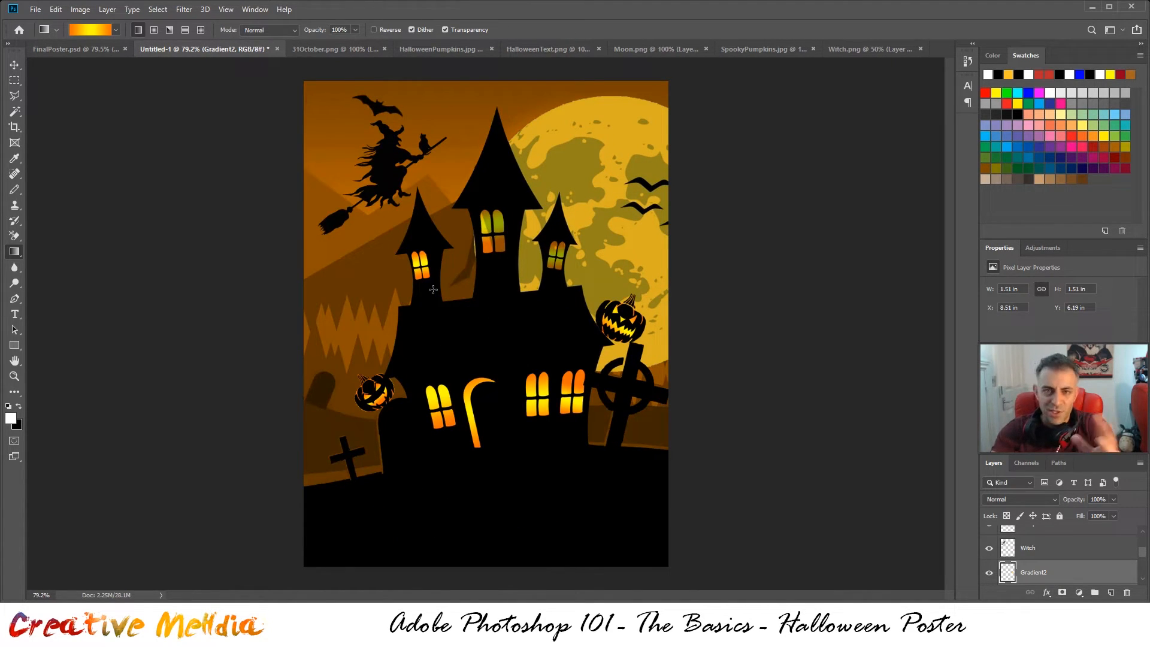
# - Close the source images HalloweenPumpkins.jpg, Moon.png and Witch.png
pyautogui.click(438, 47)
pyautogui.click(513, 49)
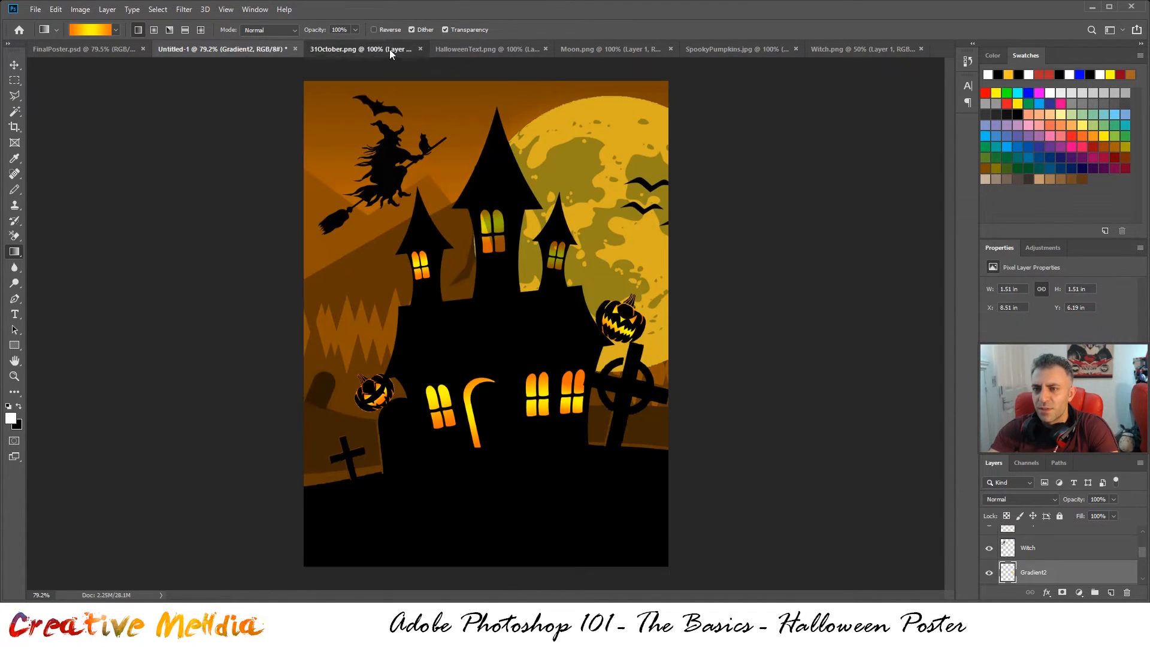
pyautogui.click(386, 50)
pyautogui.click(449, 48)
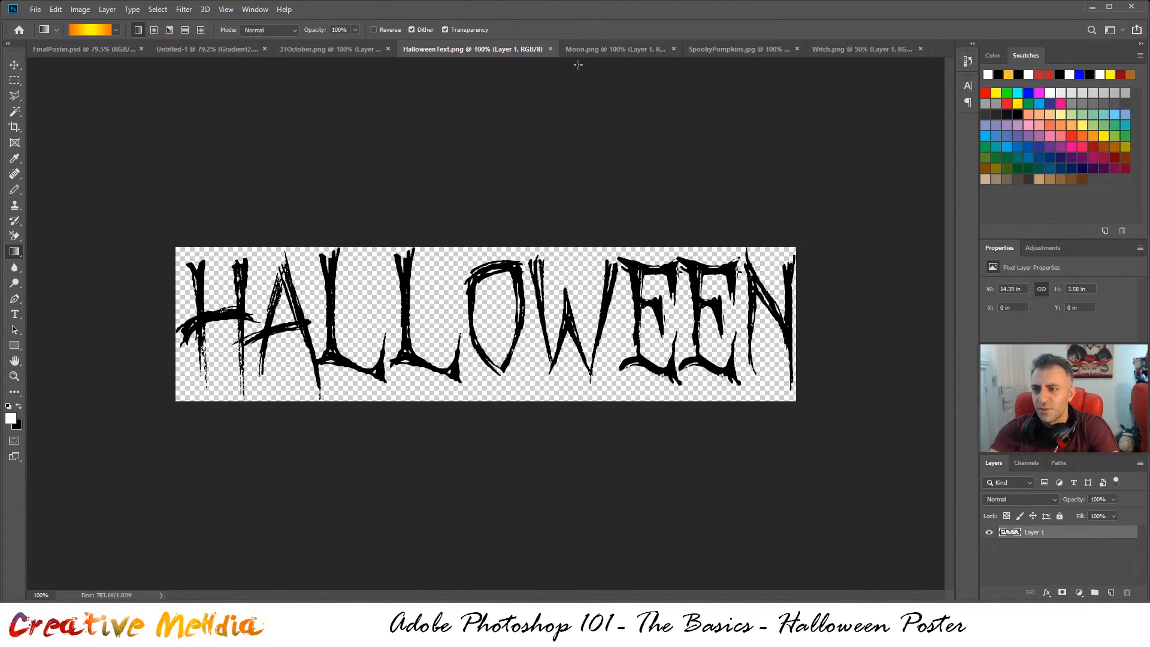
pyautogui.click(600, 49)
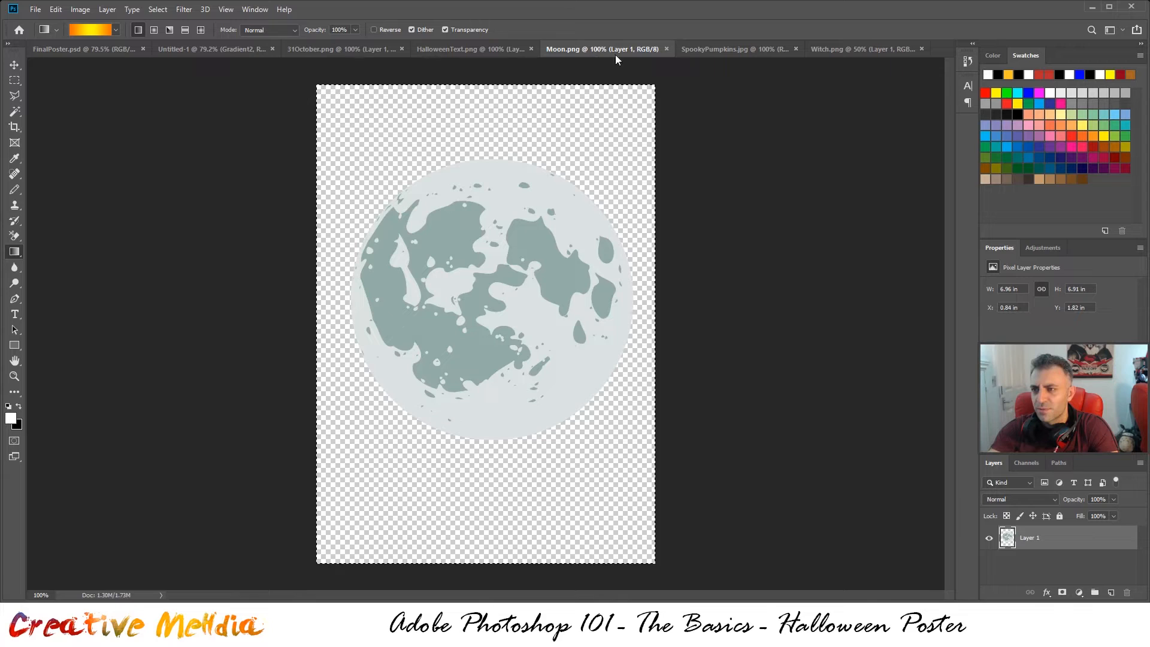
pyautogui.click(666, 49)
pyautogui.click(673, 49)
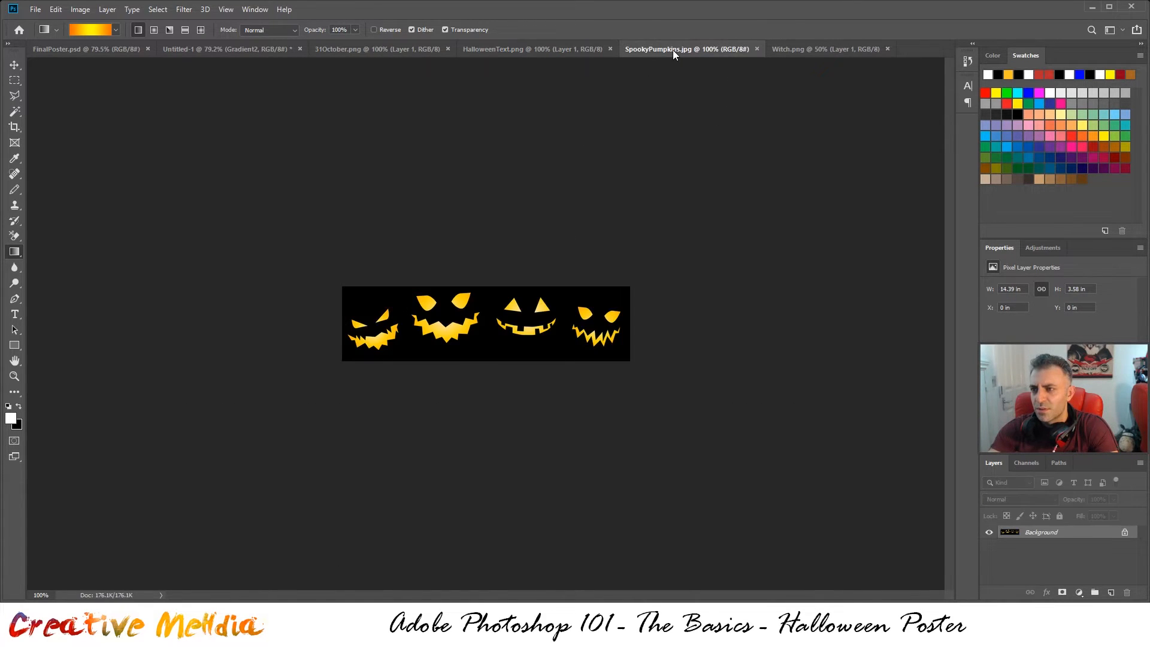
pyautogui.click(827, 50)
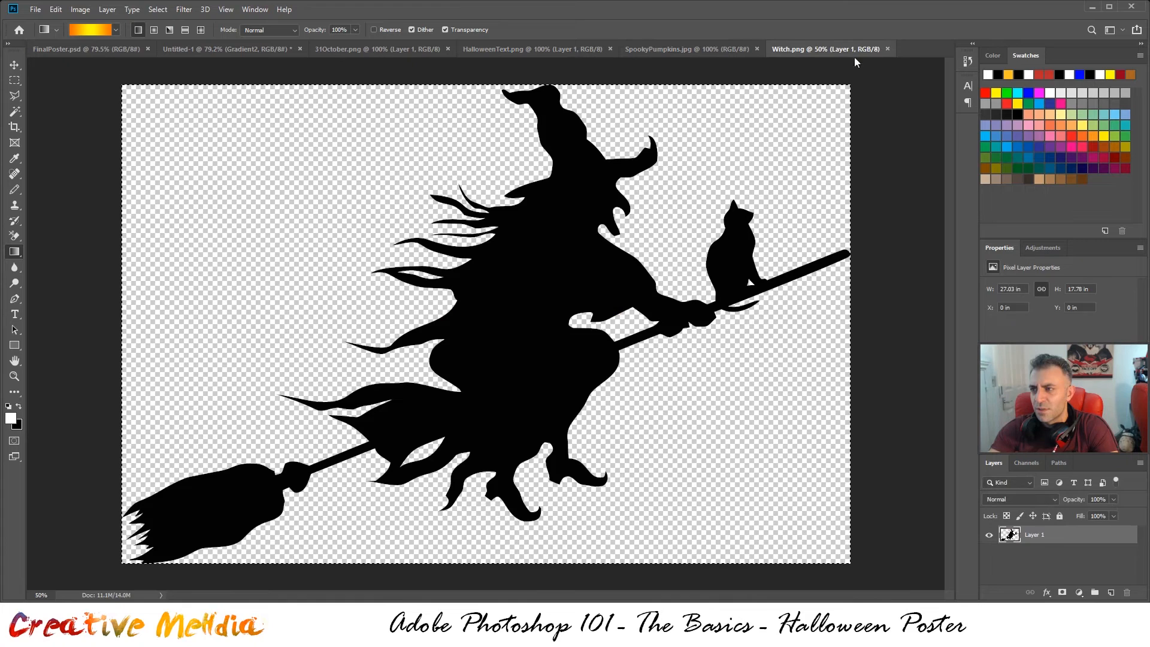
pyautogui.click(889, 49)
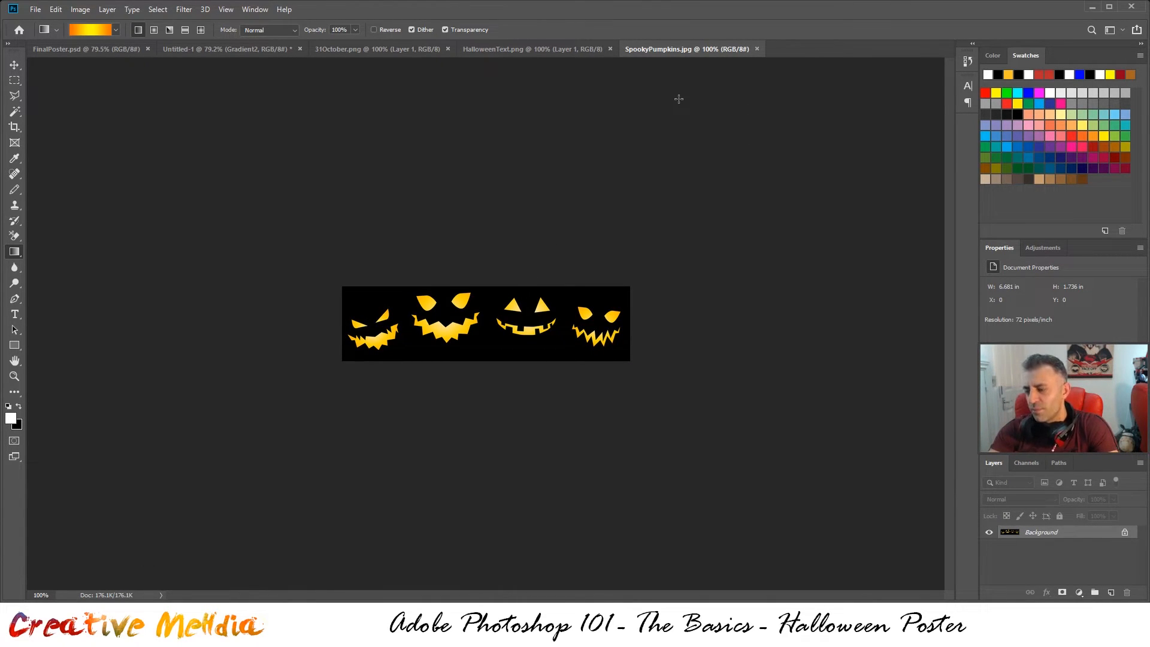
# - Copy the whole SpookyPumpkins.jpg image into the Untitled-1 poster and place it on the black ground below the castle
pyautogui.hotkey('ctrl', 'a')
pyautogui.hotkey('ctrl', 'c')
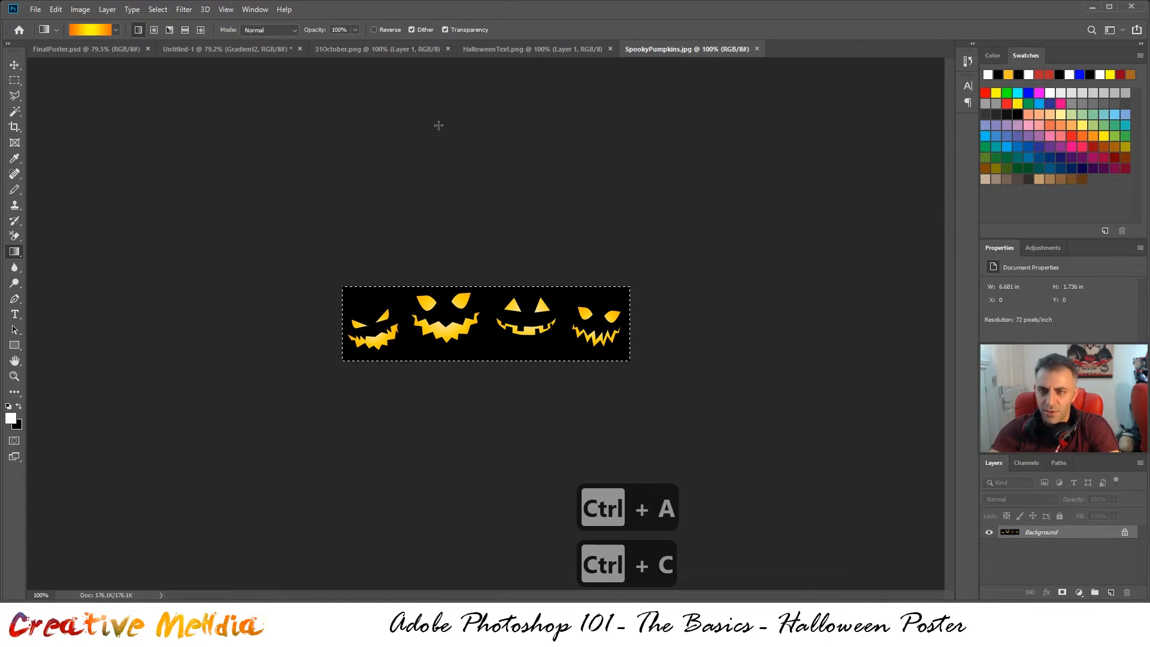
pyautogui.click(116, 49)
pyautogui.click(218, 48)
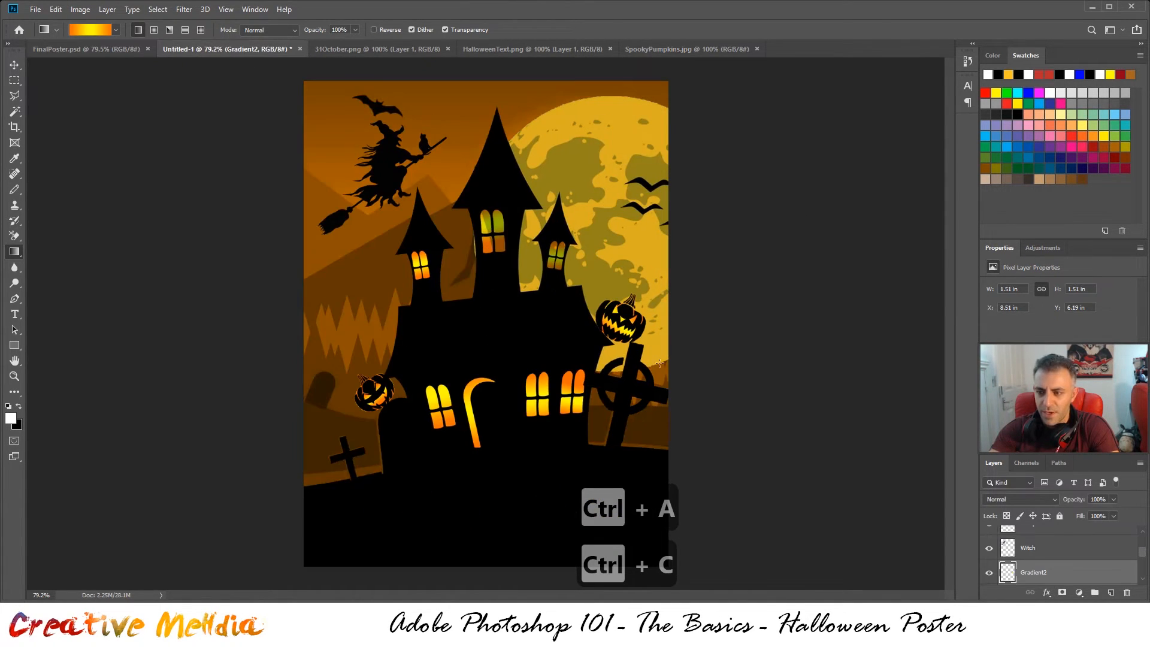
pyautogui.hotkey('ctrl', 'v')
pyautogui.hotkey('ctrl', 't')
pyautogui.moveTo(509, 346); pyautogui.dragTo(491, 553)
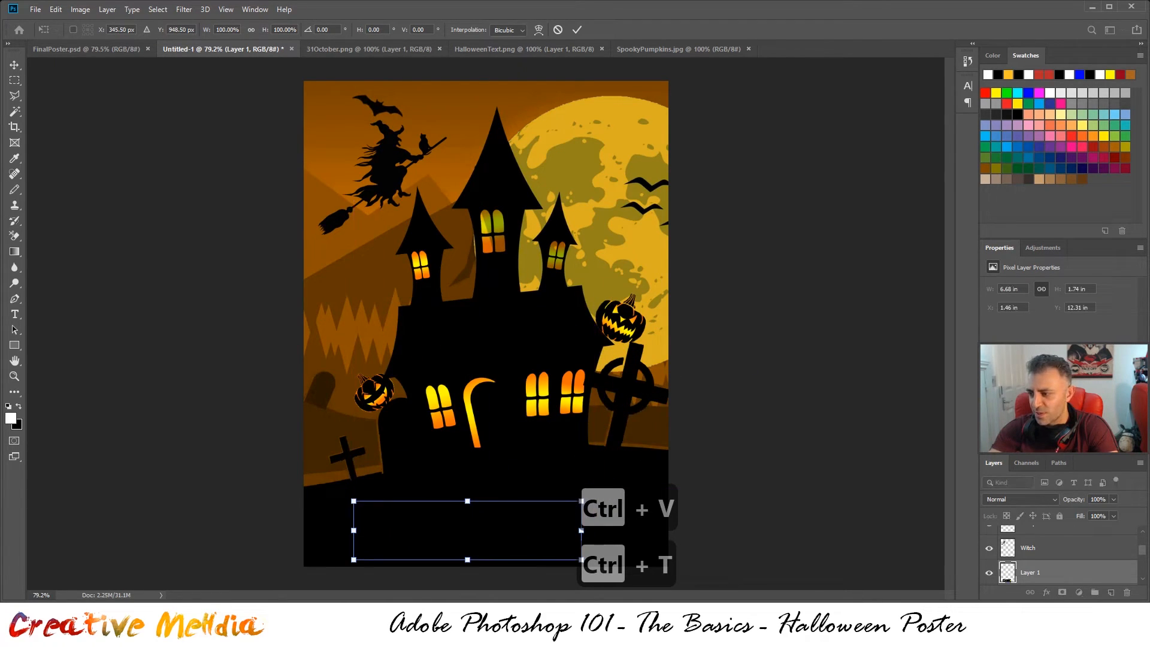
# - Move the pasted pumpkin-faces layer above the FG layer in the stacking order
pyautogui.scroll(-2, 1071, 568)
pyautogui.scroll(-3, 1070, 568)
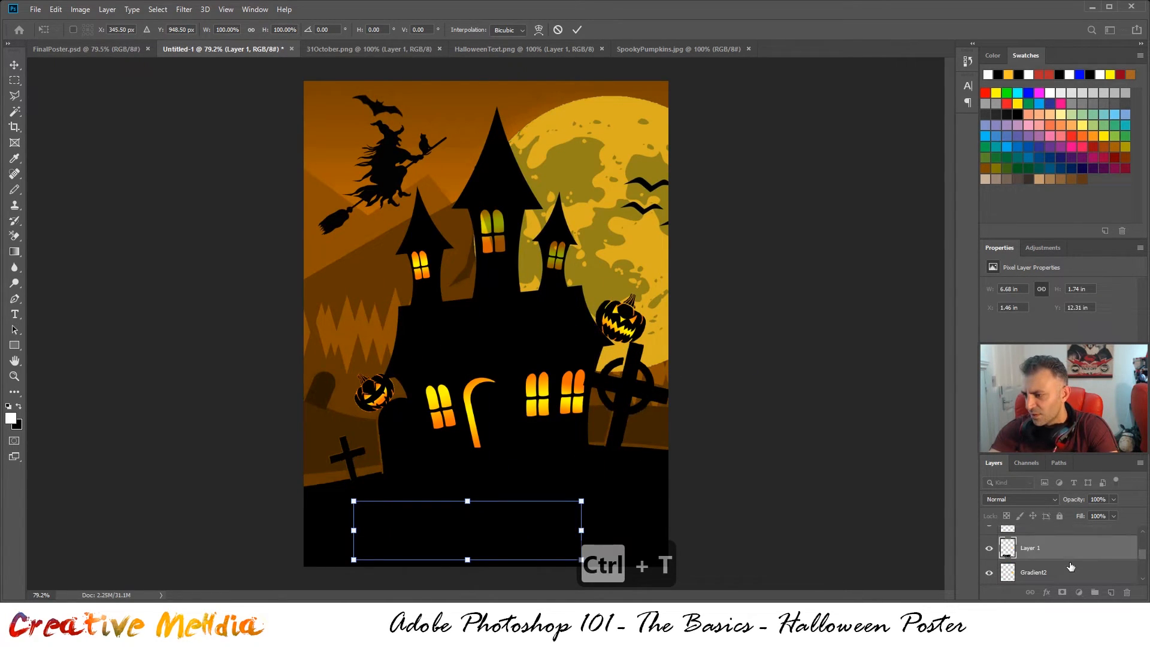
pyautogui.scroll(1, 1070, 568)
pyautogui.scroll(-1, 1071, 568)
pyautogui.moveTo(1058, 575); pyautogui.dragTo(1036, 542)
pyautogui.scroll(1, 1056, 551)
pyautogui.scroll(1, 1053, 551)
pyautogui.scroll(1, 1045, 539)
# - Rename the pumpkin-faces layer as SpookyPunpkins
pyautogui.doubleClick(1034, 540)
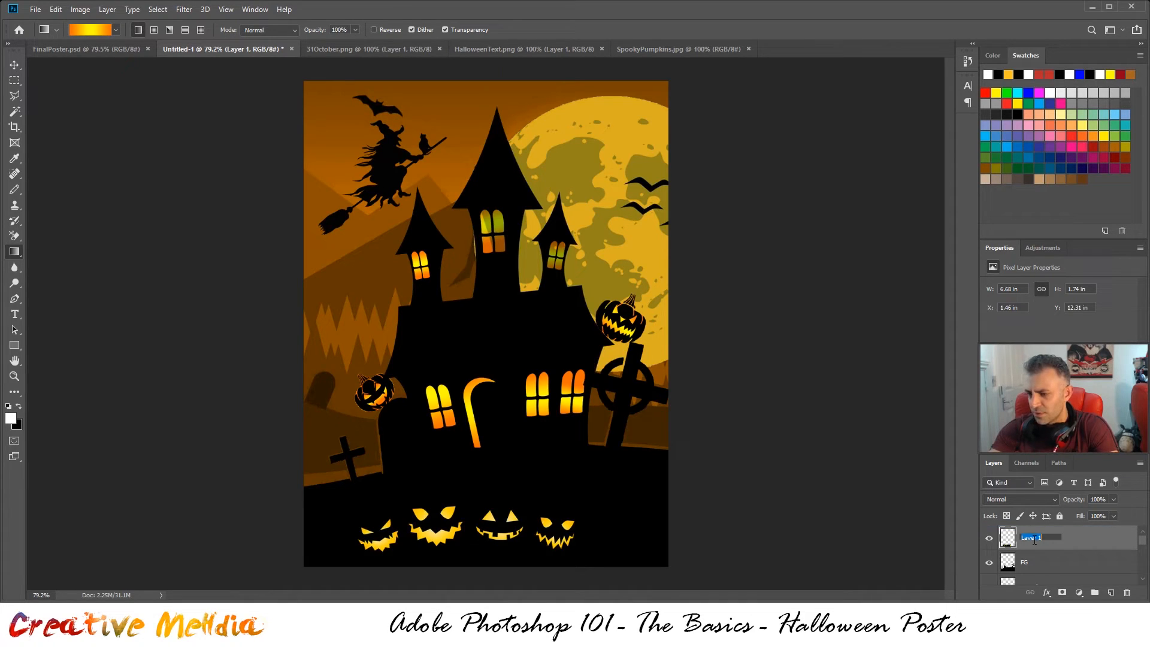
pyautogui.write('Spo')
pyautogui.write('oky')
pyautogui.write('Pumpkin')
pyautogui.press('Return')
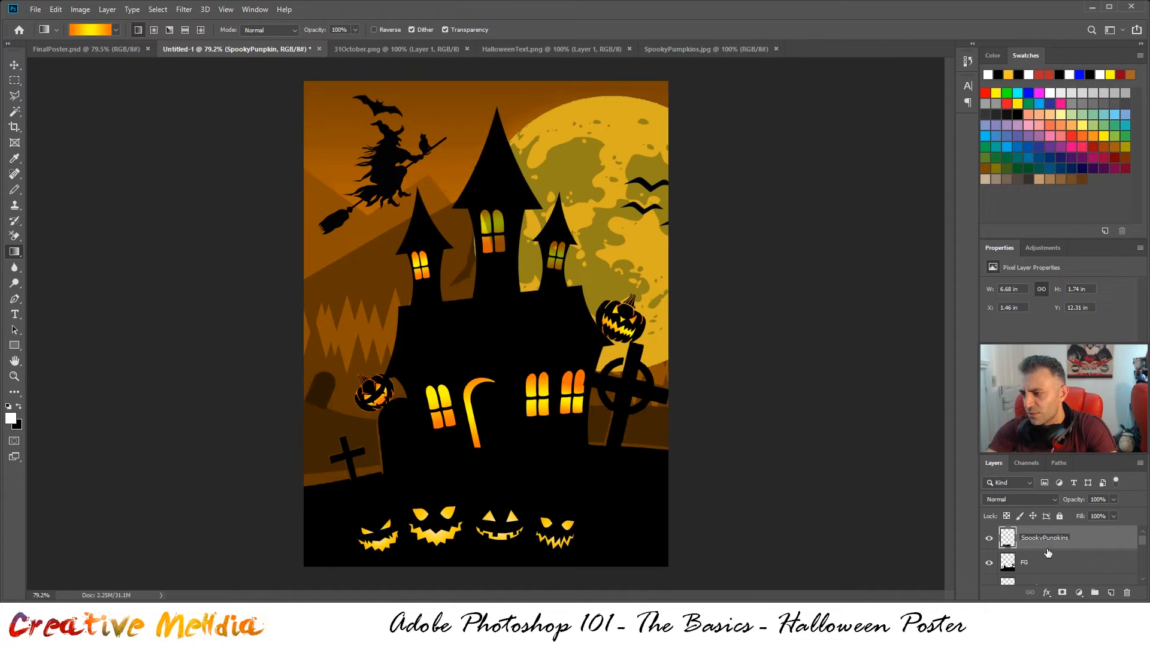
pyautogui.click(1090, 543)
# - Scale the pumpkin faces to about 131%, rotate them about -3.6°, and position them across the black ground
pyautogui.hotkey('ctrl', 't')
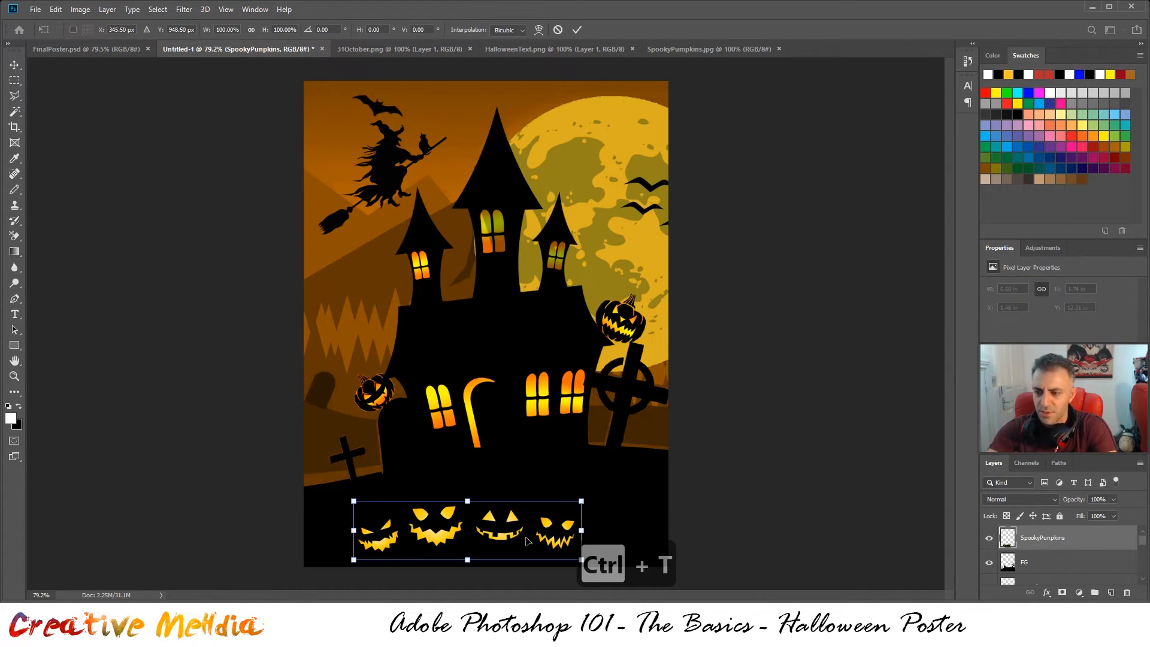
pyautogui.moveTo(582, 502); pyautogui.dragTo(646, 463)
pyautogui.moveTo(663, 546); pyautogui.dragTo(666, 528)
pyautogui.moveTo(503, 524); pyautogui.dragTo(505, 534)
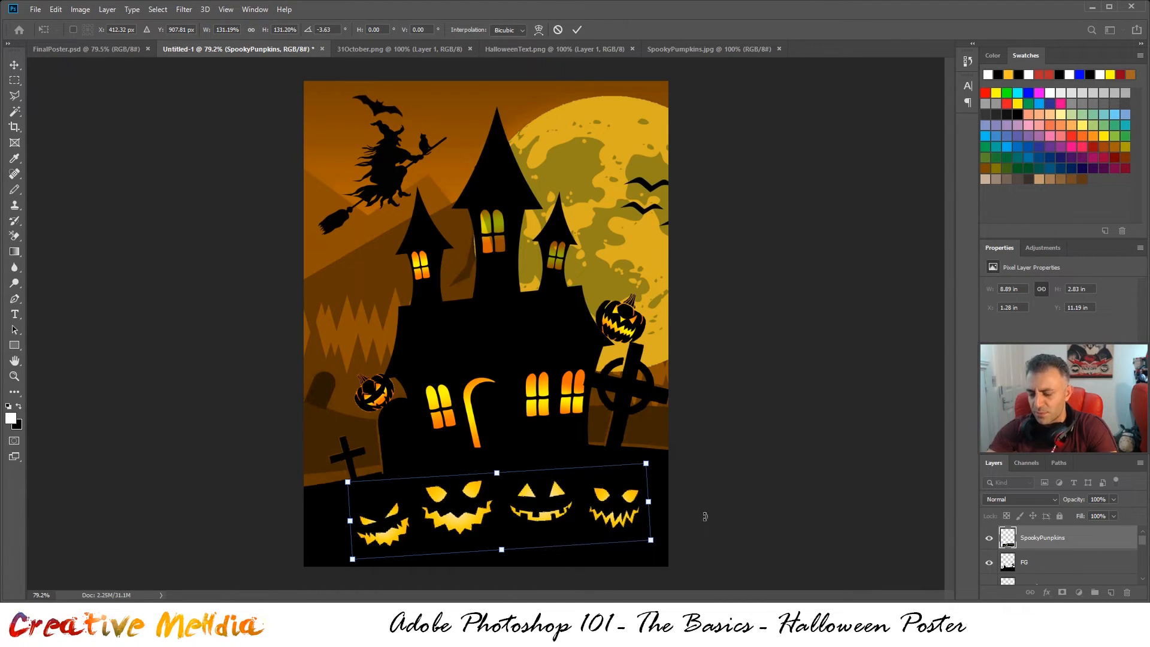
pyautogui.hotkey('ctrl', 'Return')
# - Nudge the row of pumpkin faces slightly down and to the left
pyautogui.hotkey('ctrl', 'Down')
pyautogui.hotkey('ctrl', 'Down')
pyautogui.hotkey('ctrl', 'Down')
pyautogui.hotkey('ctrl', 'Down')
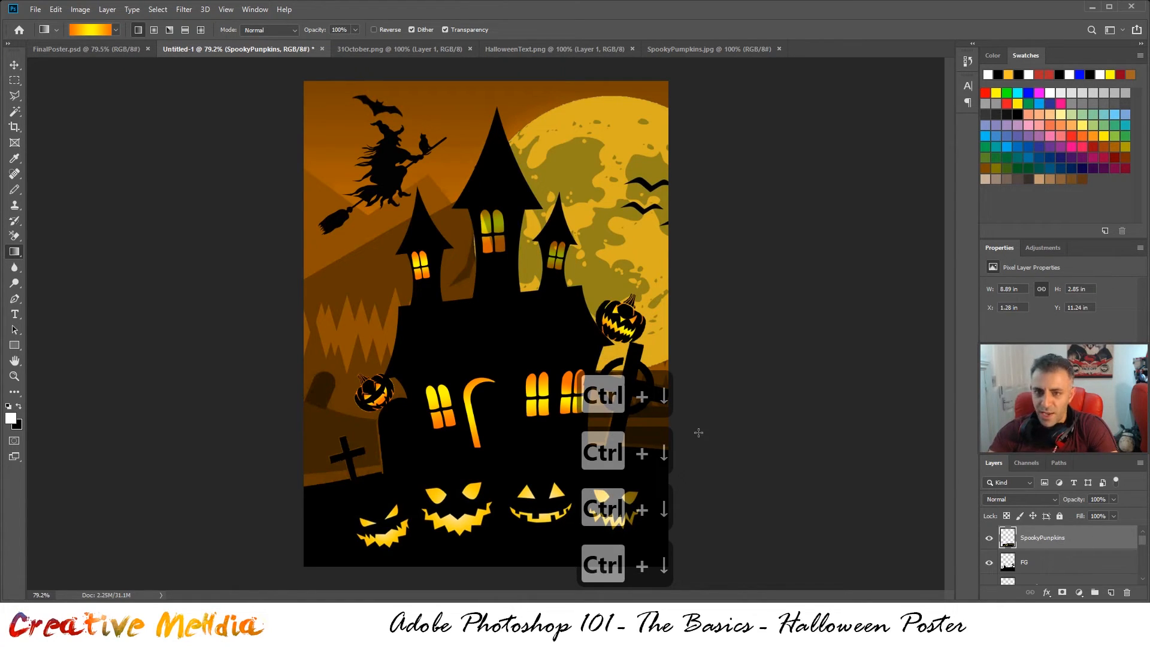
pyautogui.press('v')
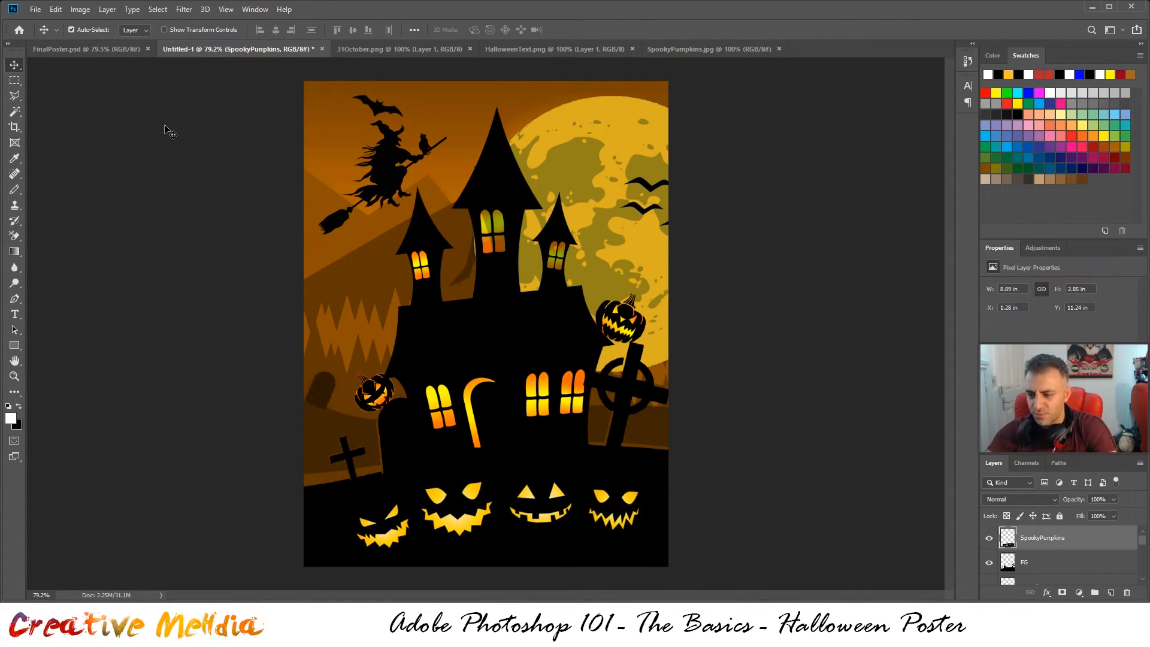
pyautogui.press('Left')
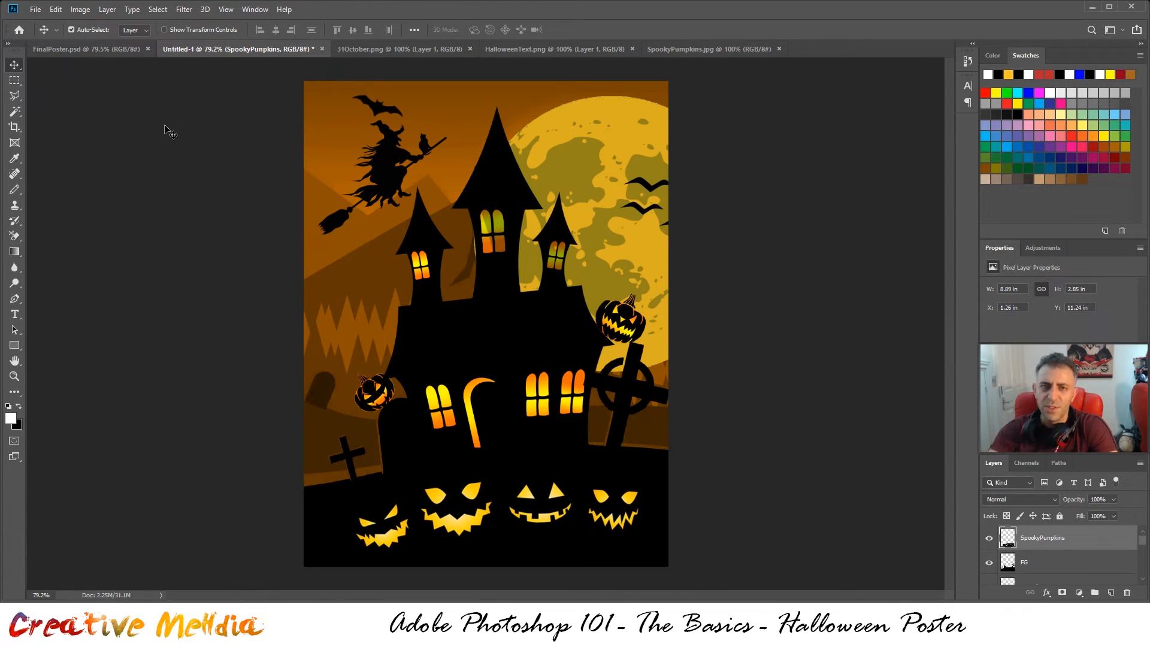
# - Close SpookyPumpkins.jpg and bring up HalloweenText.png
pyautogui.click(682, 48)
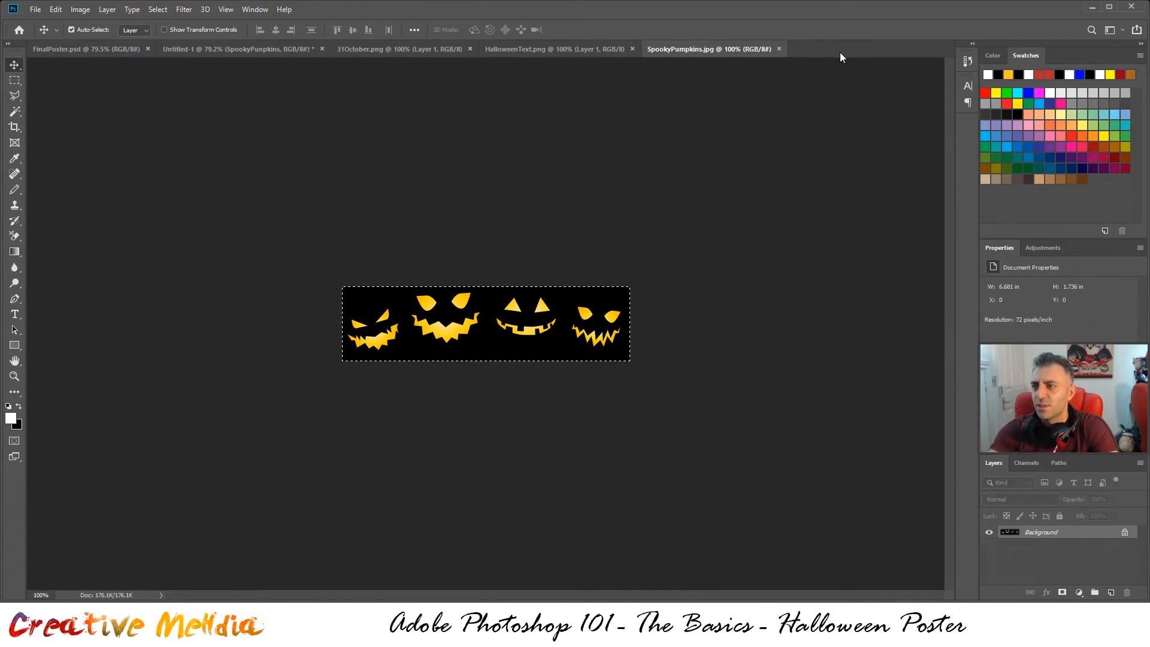
pyautogui.click(779, 49)
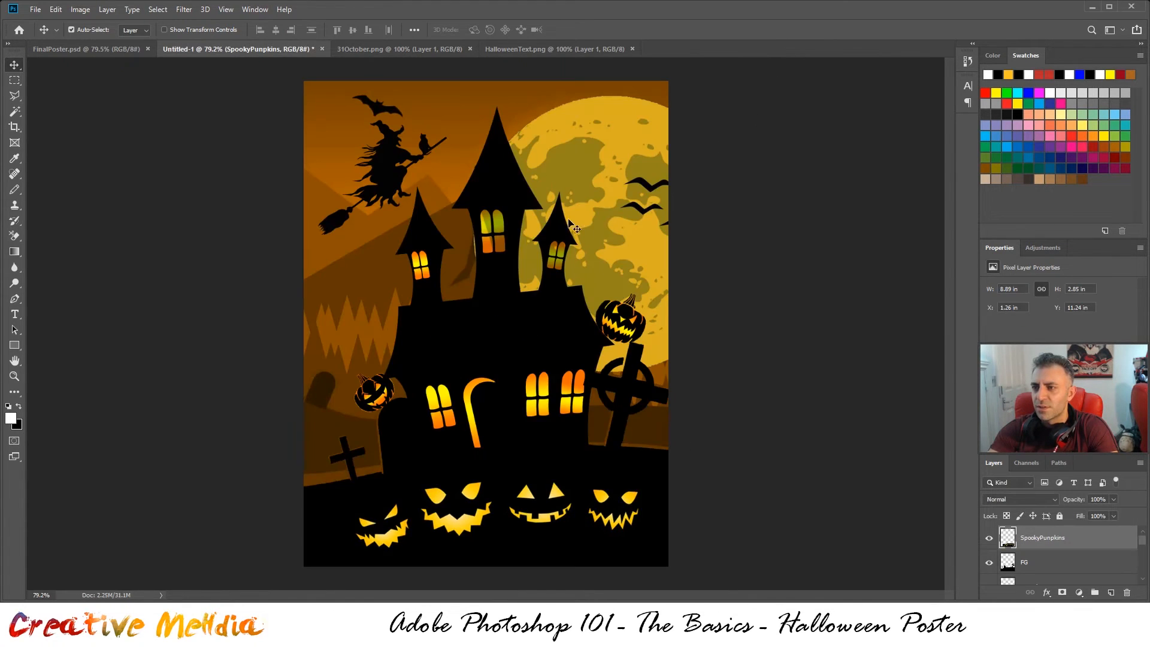
pyautogui.click(526, 48)
pyautogui.click(385, 49)
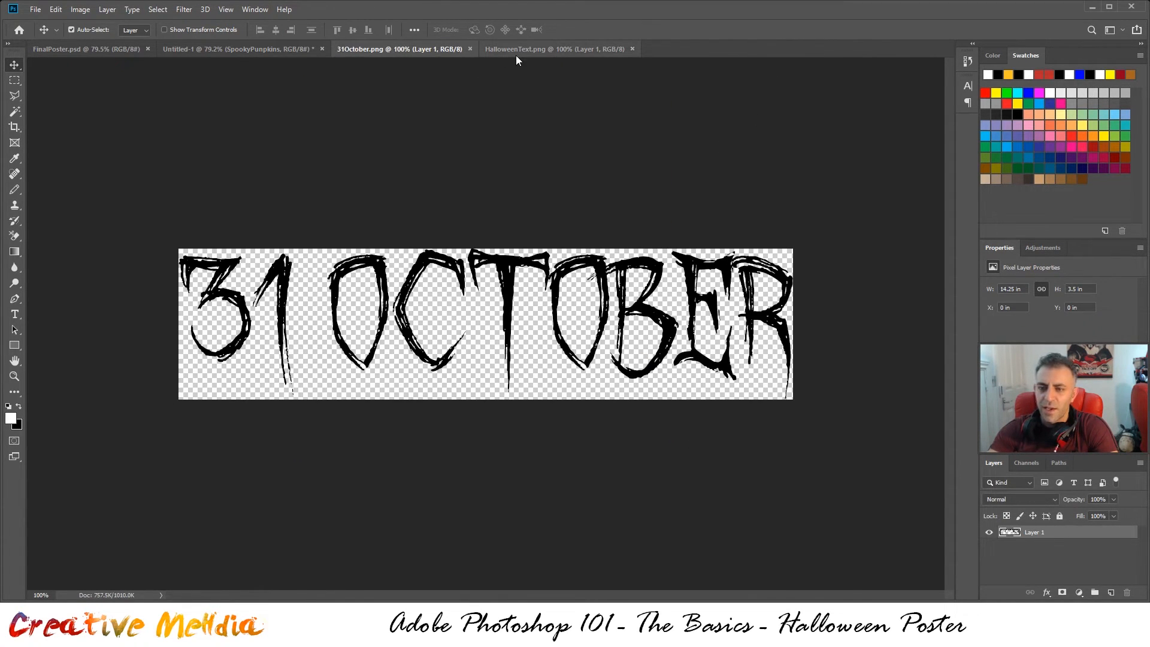
pyautogui.click(517, 52)
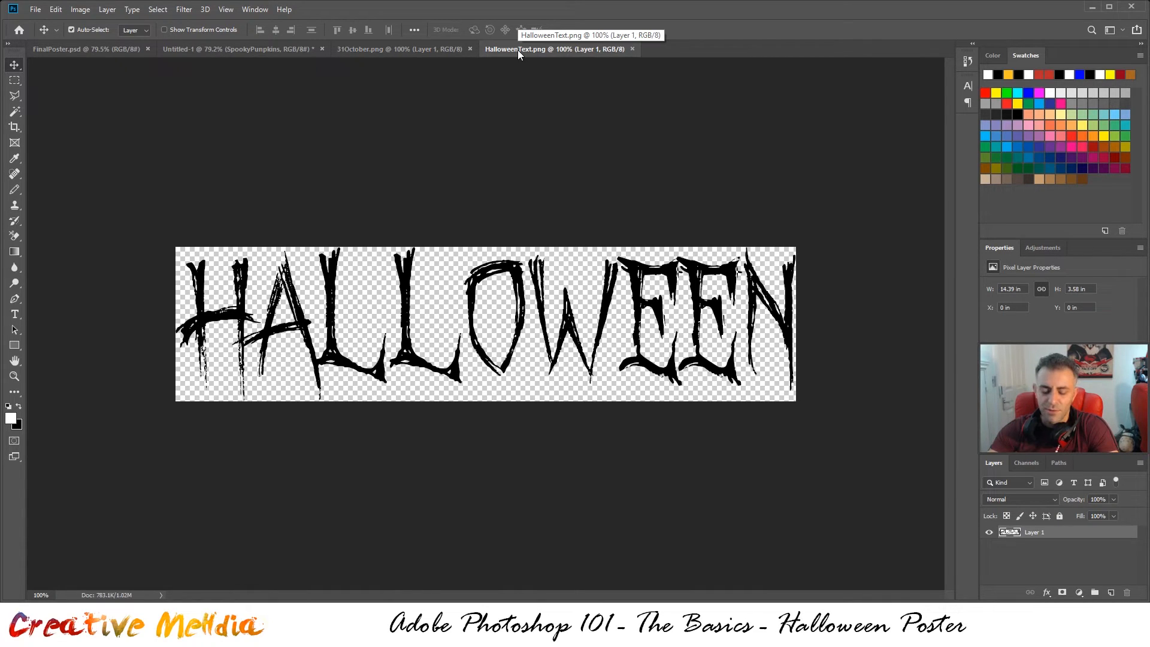
# - Copy the entire HALLOWEEN lettering image and paste it as a new layer in the Untitled-1 poster
pyautogui.hotkey('ctrl', 'a')
pyautogui.hotkey('ctrl', 'c')
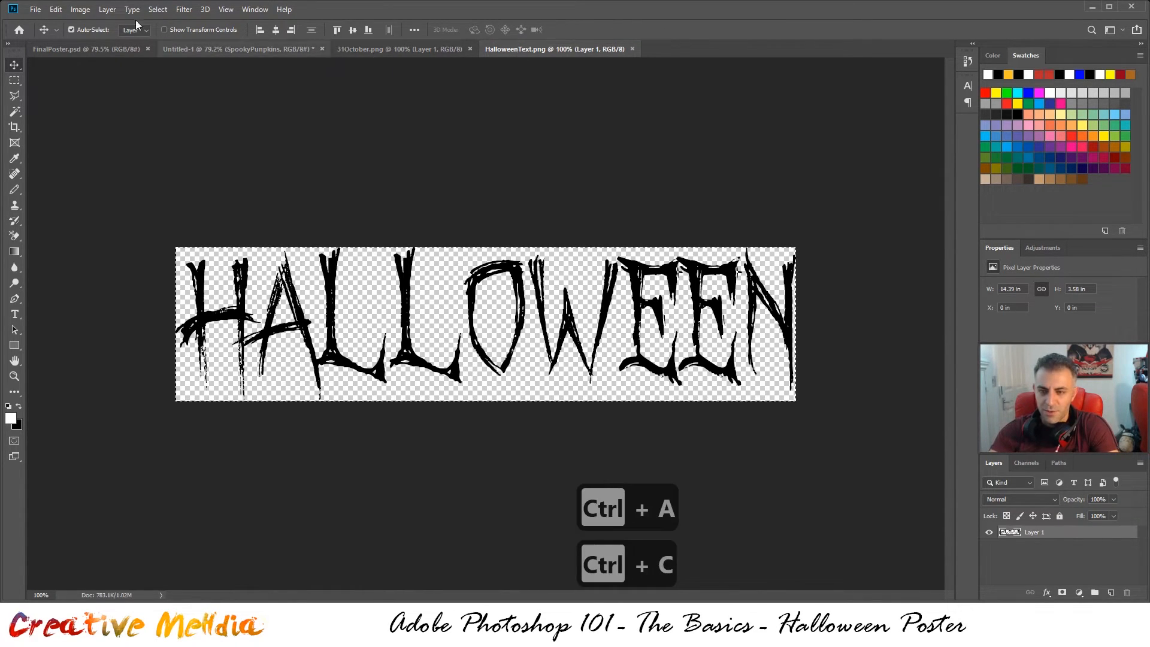
pyautogui.click(97, 49)
pyautogui.click(216, 49)
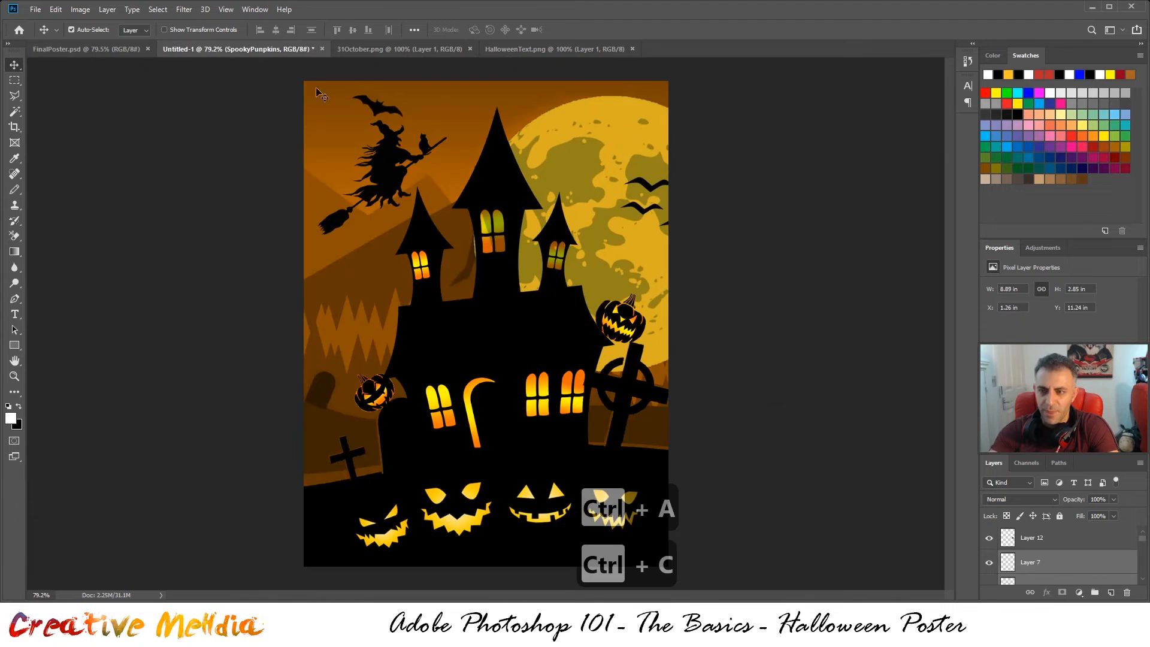
pyautogui.hotkey('ctrl', 'v')
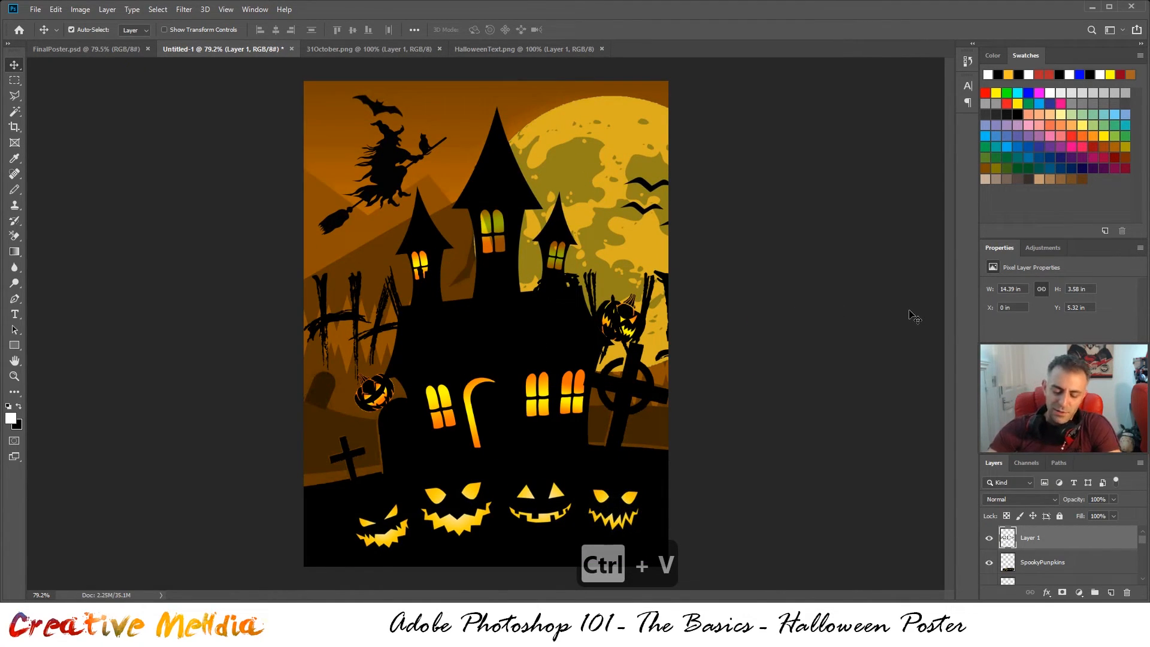
# - Invert the HALLOWEEN lettering to white, scale it down to about 6.36 in wide, and place it across the castle above the lower windows
pyautogui.press('ctrl')
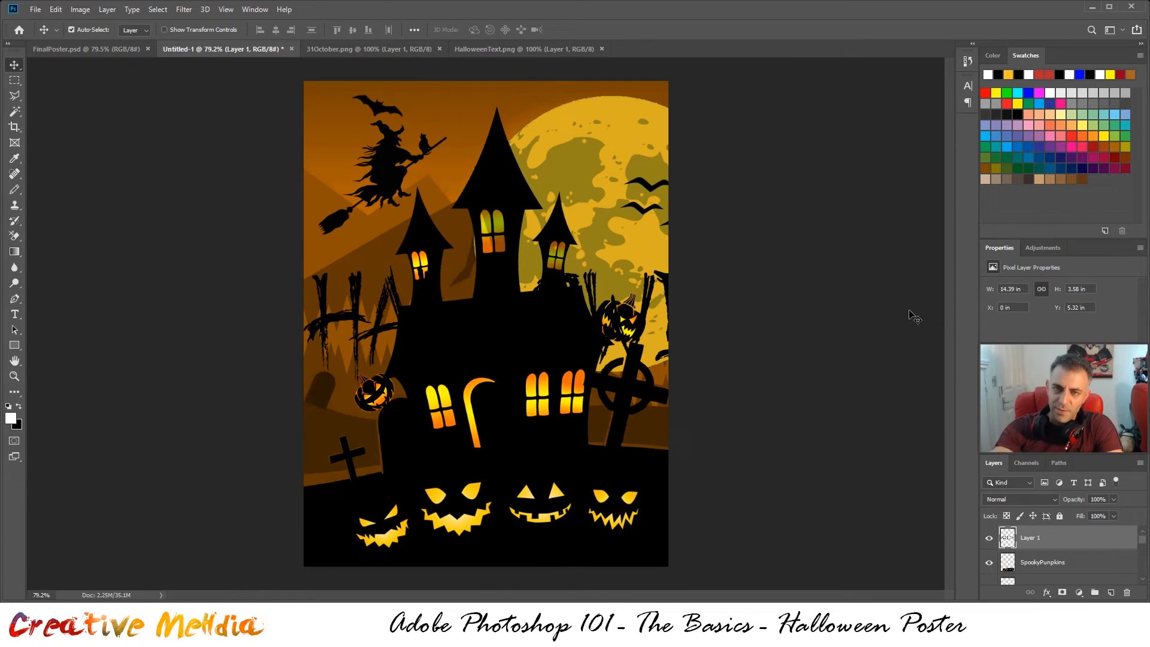
pyautogui.press('ctrl')
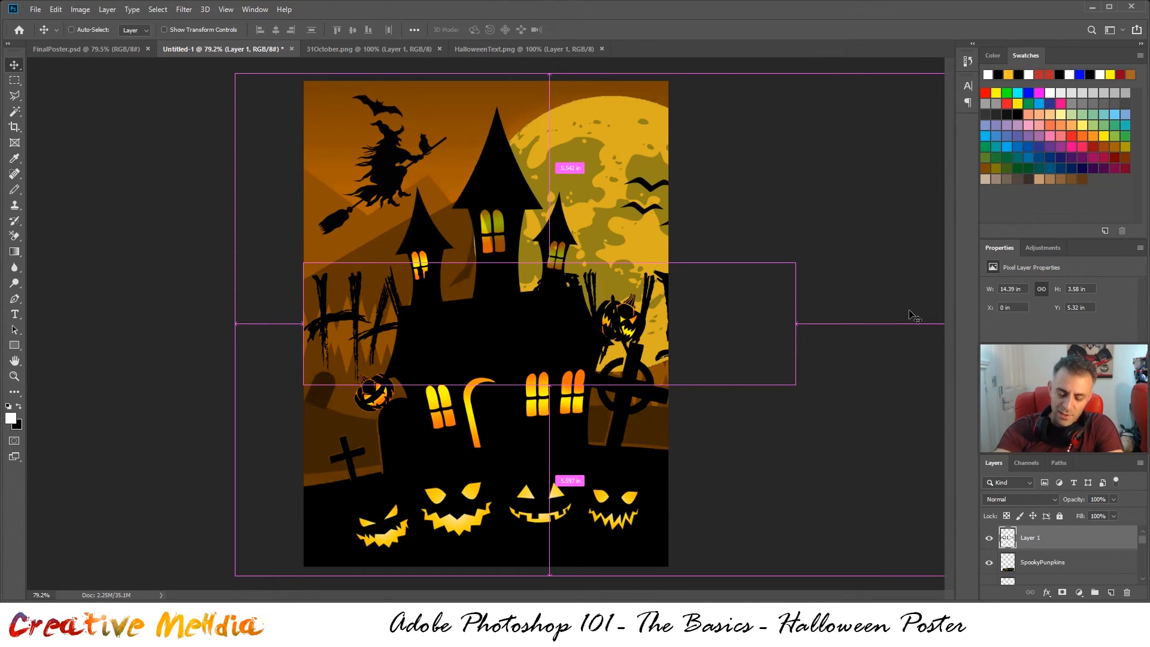
pyautogui.hotkey('ctrl', 'i')
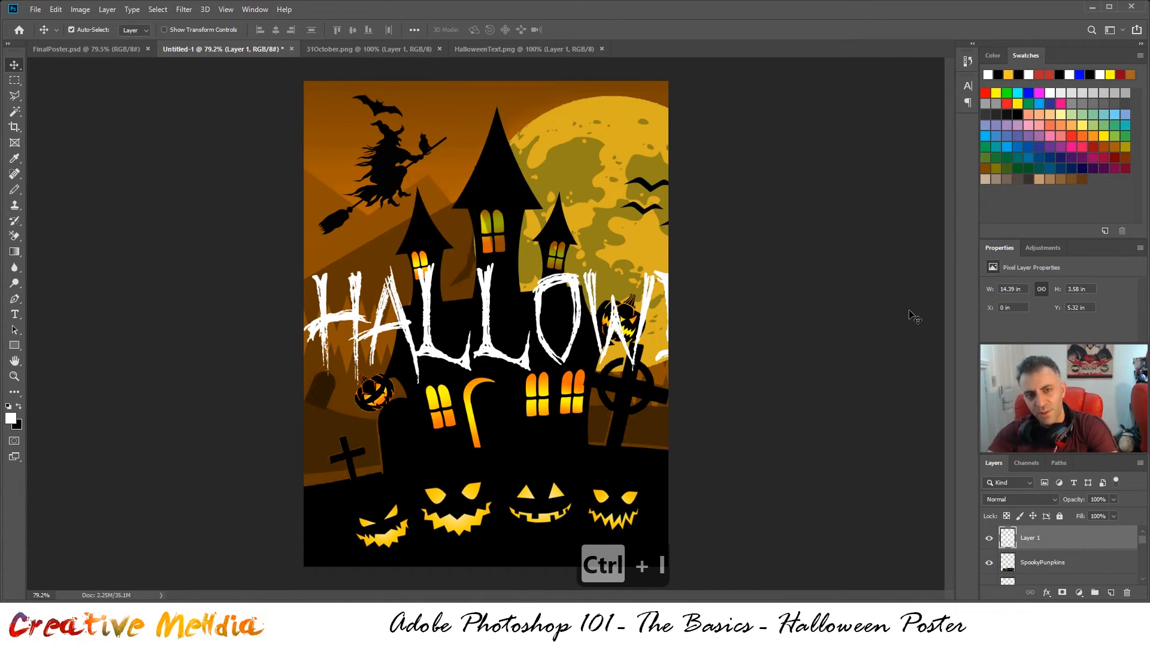
pyautogui.hotkey('ctrl', 't')
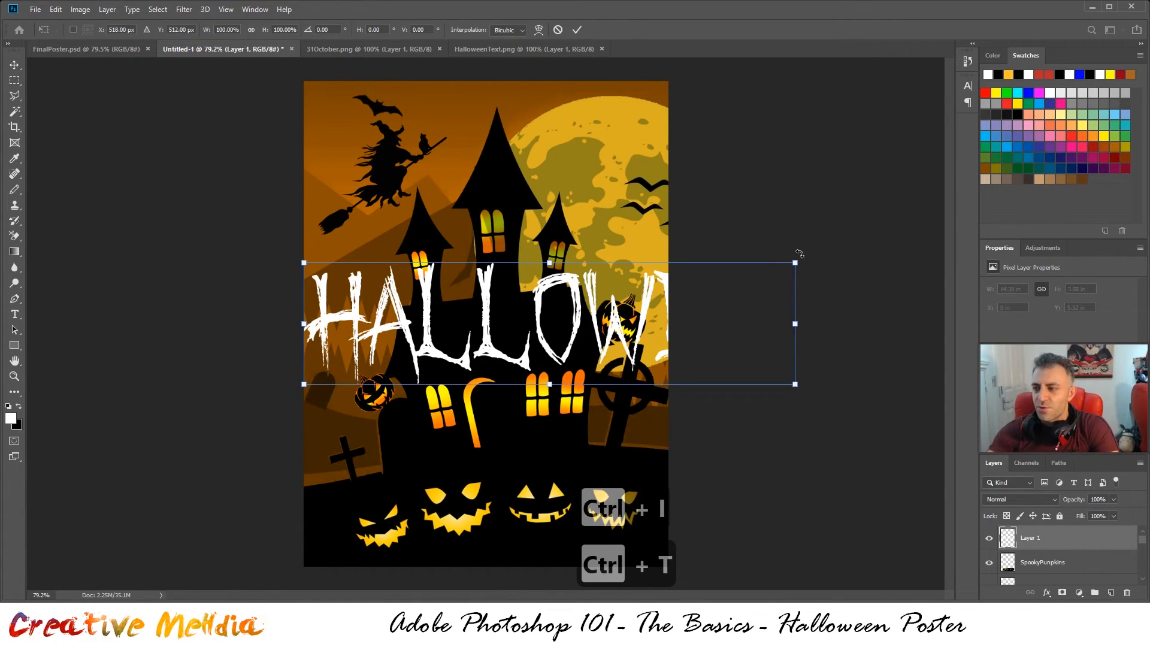
pyautogui.moveTo(801, 264); pyautogui.dragTo(527, 330)
pyautogui.moveTo(482, 372); pyautogui.dragTo(582, 360)
pyautogui.hotkey('ctrl', 'Return')
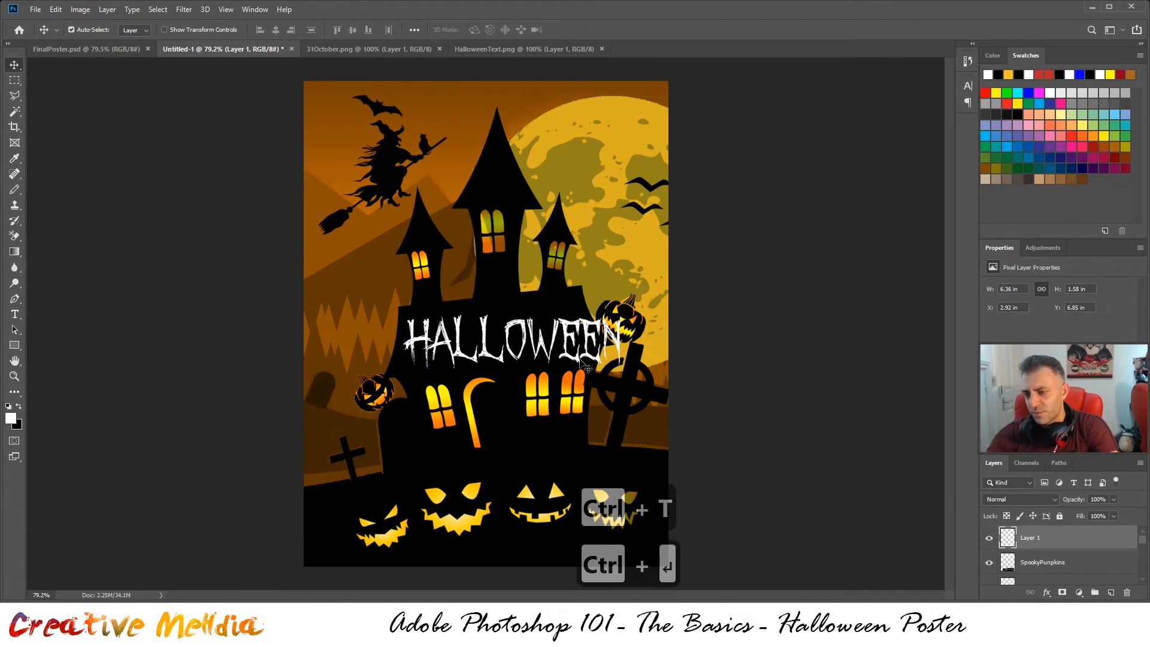
pyautogui.click(80, 9)
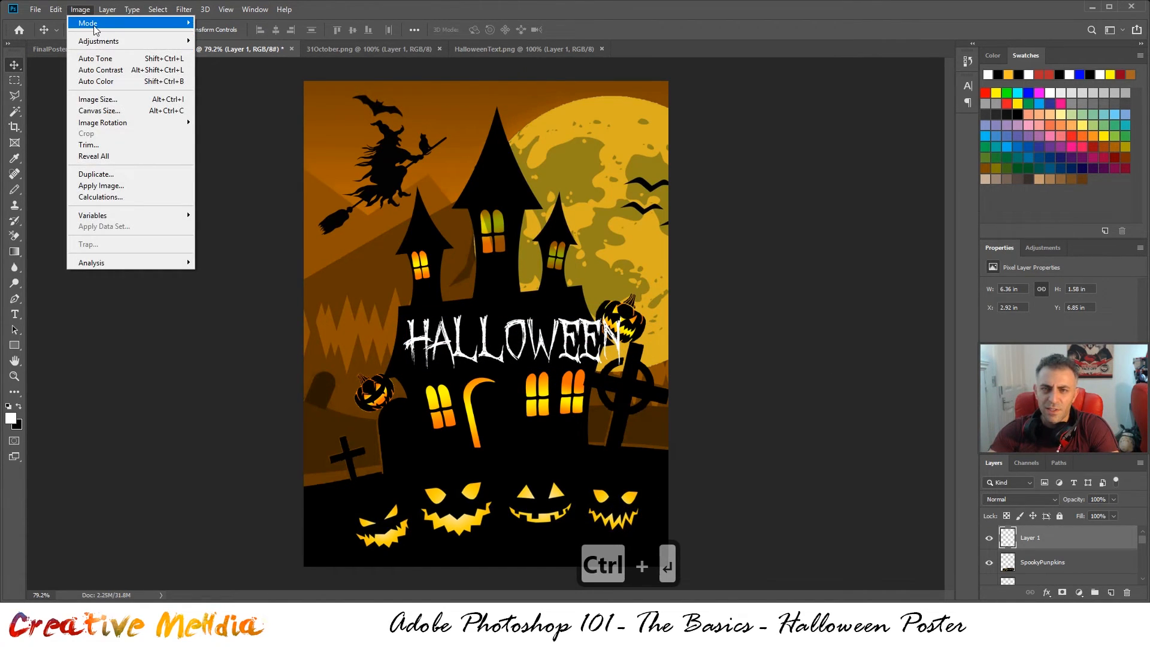
pyautogui.moveTo(103, 47)
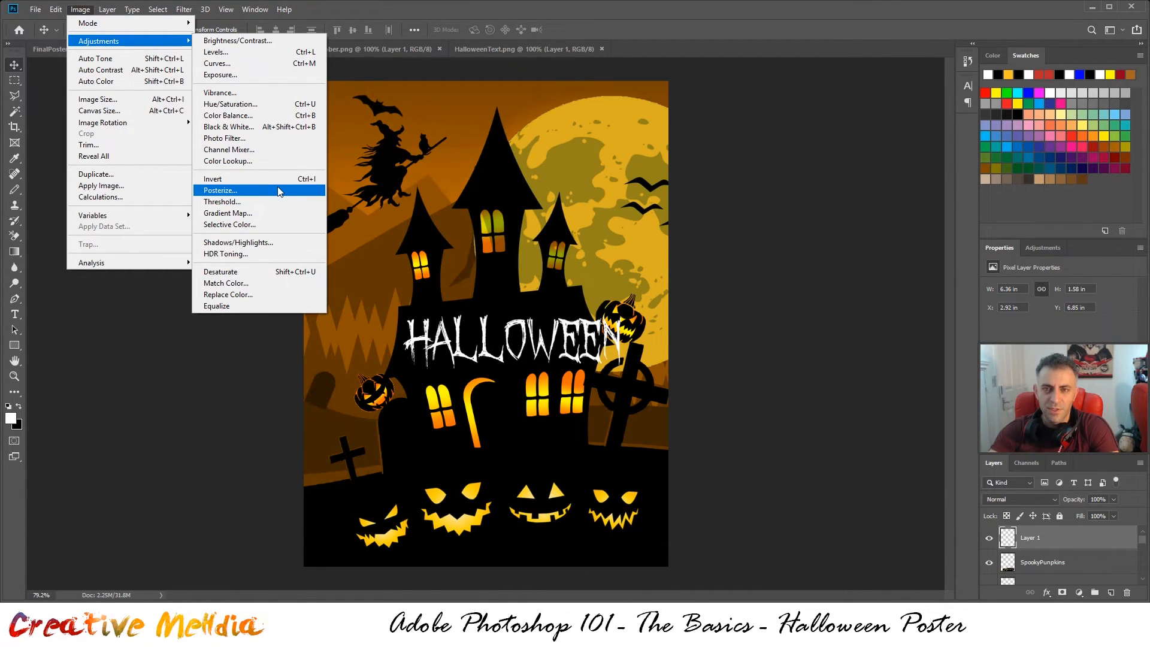
pyautogui.click(468, 64)
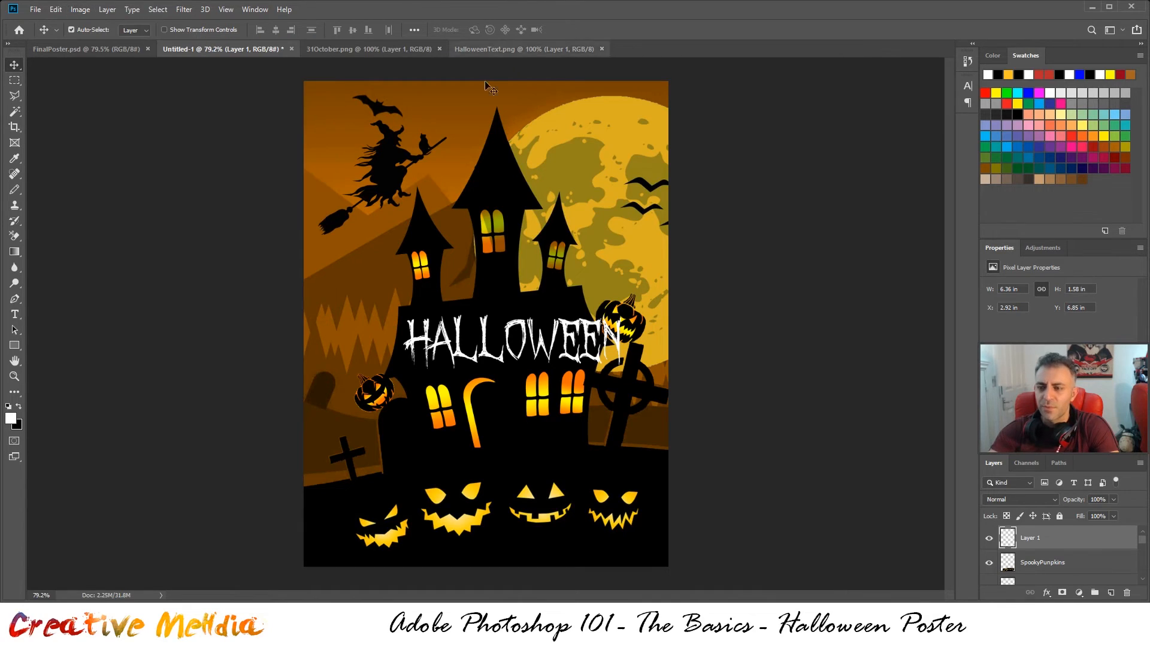
# - Scale the HALLOWEEN lettering to about 71%, rotate it about -5.6°, and fit it within the castle wall below the towers
pyautogui.hotkey('ctrl', 't')
pyautogui.moveTo(622, 314); pyautogui.dragTo(556, 322)
pyautogui.scroll(8, 520, 315)
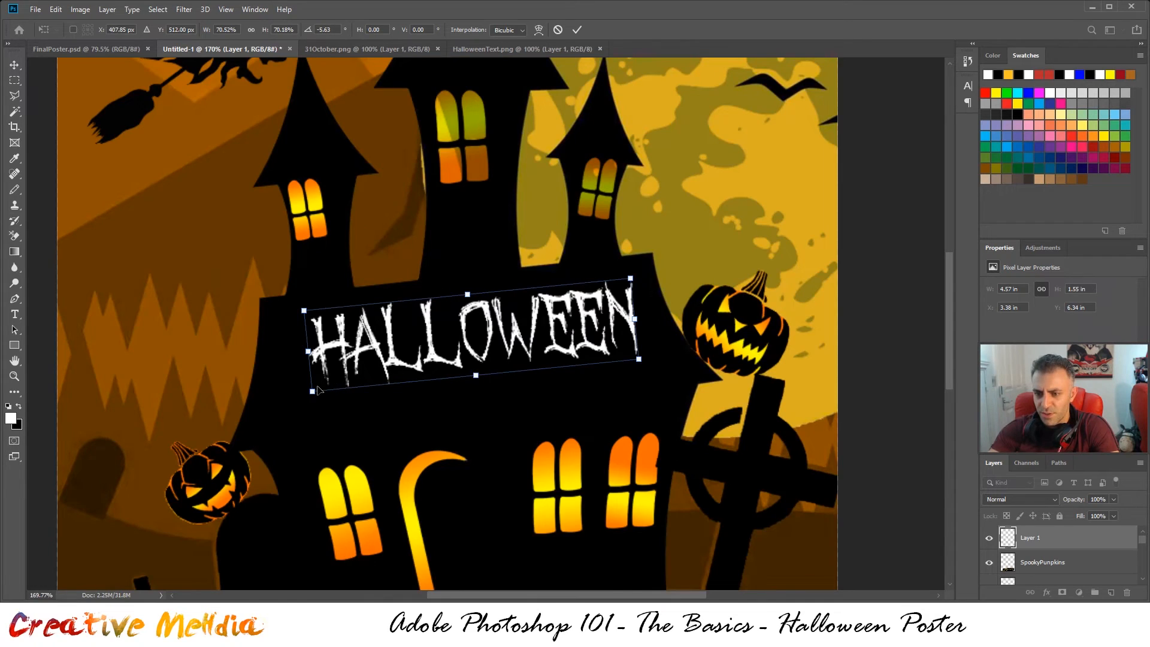
pyautogui.moveTo(313, 392); pyautogui.dragTo(318, 381)
pyautogui.moveTo(401, 328); pyautogui.dragTo(394, 322)
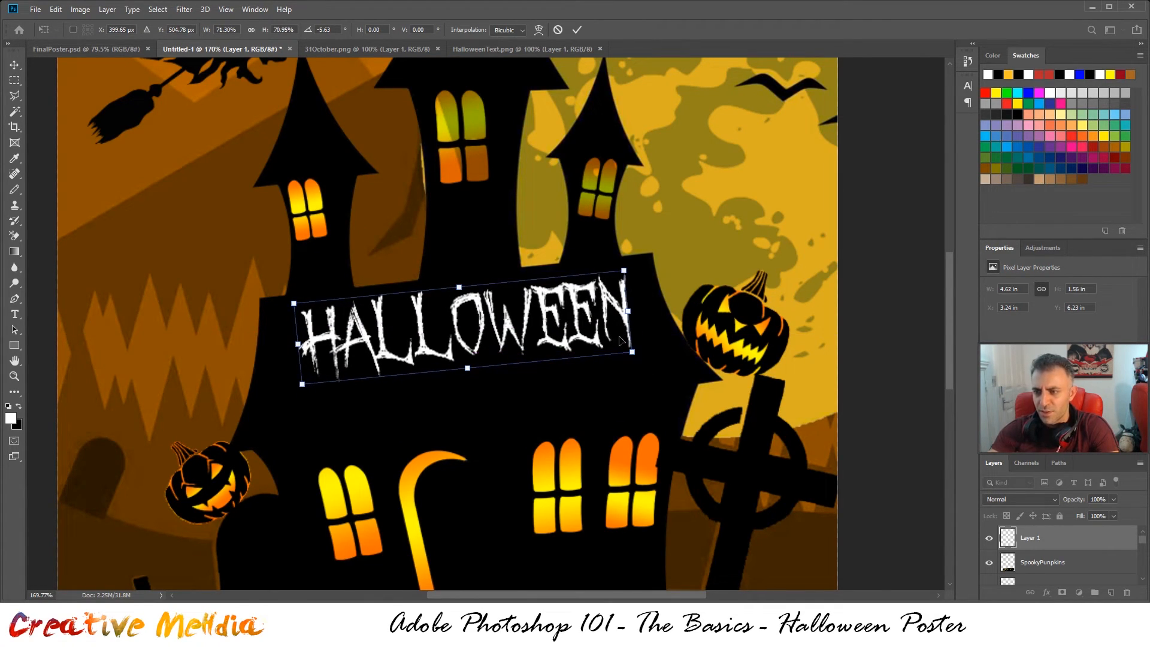
pyautogui.moveTo(626, 335); pyautogui.dragTo(622, 342)
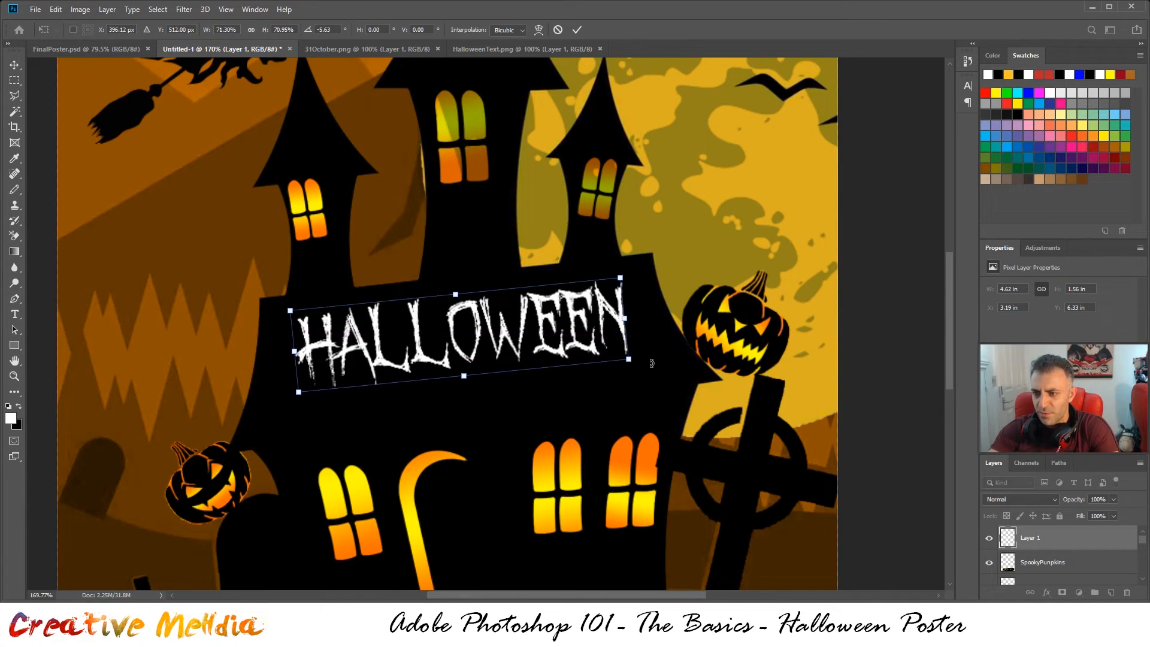
# - Nudge the HALLOWEEN lettering 4 px up and 1 px to the right, and apply the transform
pyautogui.press('Up')
pyautogui.press('Up')
pyautogui.press('Up')
pyautogui.press('Up')
pyautogui.press('Right')
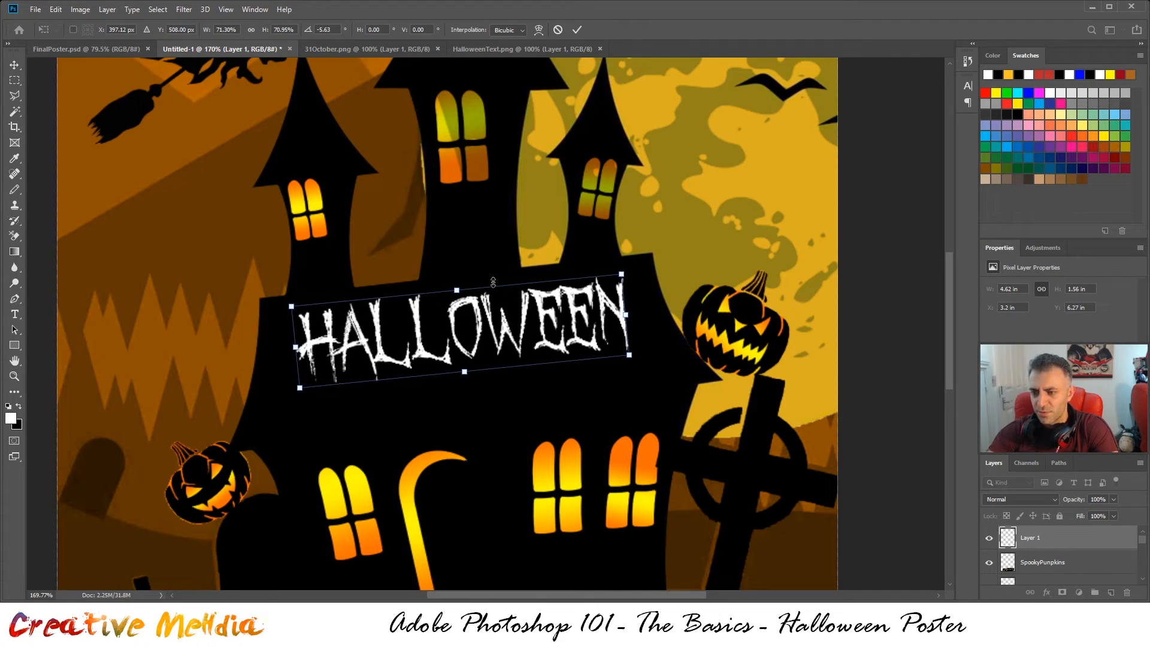
pyautogui.hotkey('ctrl', 'Return')
pyautogui.scroll(-5, 494, 282)
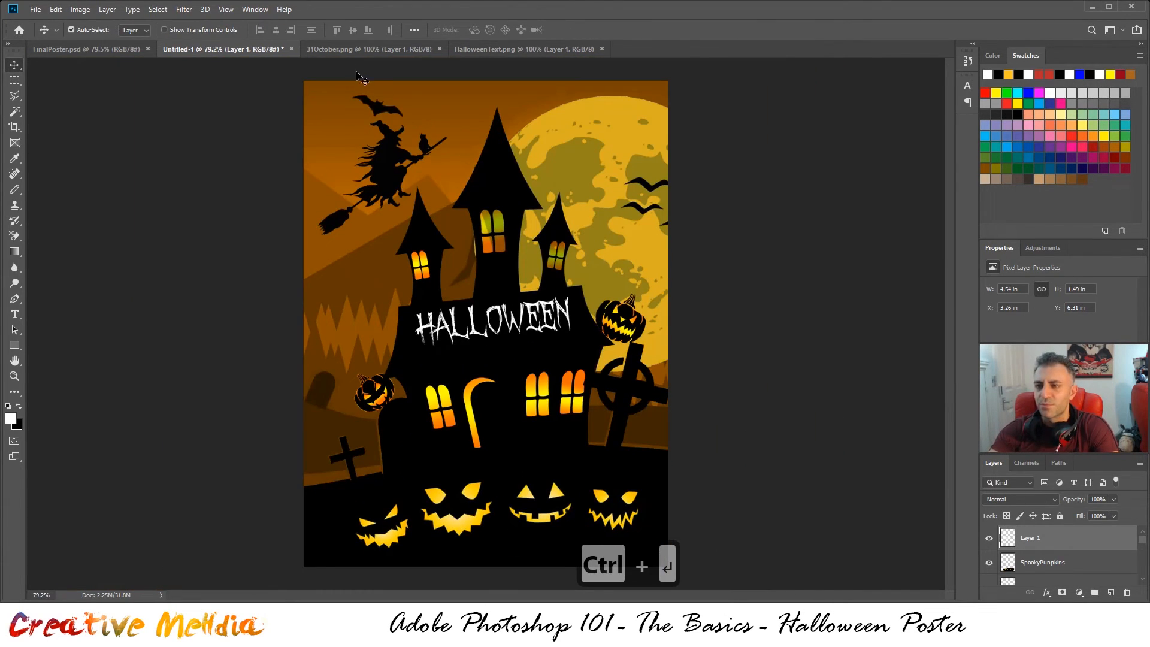
# - Close HalloweenText.png and paste a copy of the entire 31October.png lettering into the Untitled-1 poster as a new layer
pyautogui.click(495, 51)
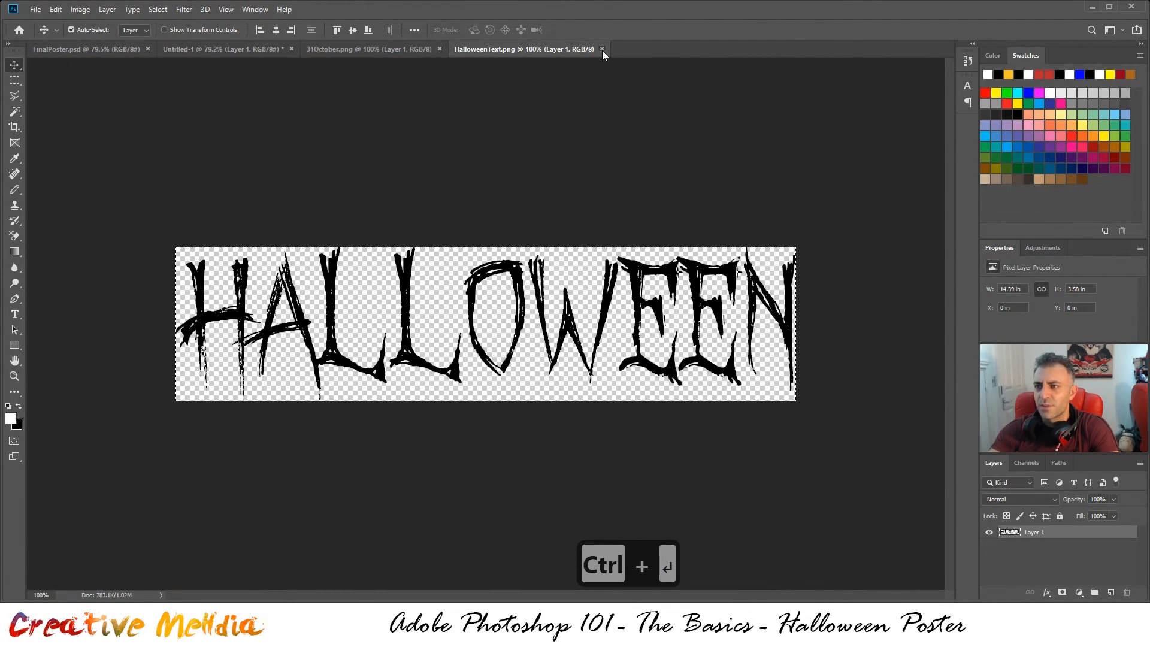
pyautogui.click(602, 49)
pyautogui.click(387, 48)
pyautogui.hotkey('ctrl', 'a')
pyautogui.hotkey('ctrl', 'c')
pyautogui.click(122, 49)
pyautogui.click(183, 49)
pyautogui.hotkey('ctrl', 'v')
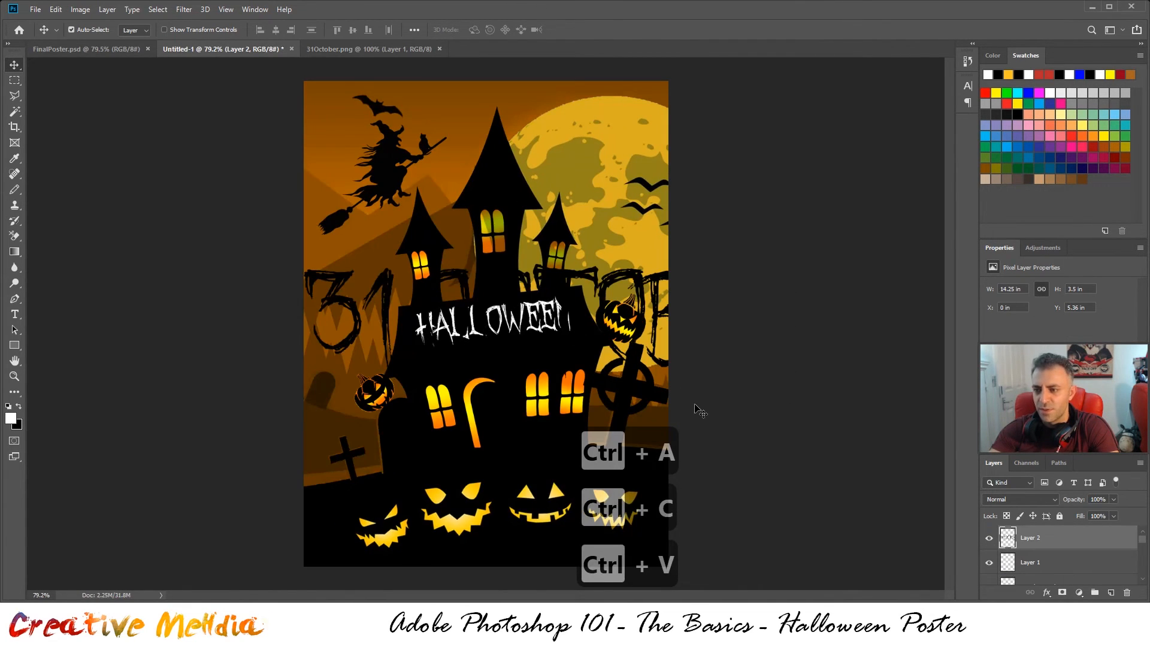
# - Invert the 31 OCTOBER lettering to white, scale it to about 21%, and place it beneath HALLOWEEN on the castle
pyautogui.hotkey('ctrl', 'i')
pyautogui.hotkey('ctrl', 't')
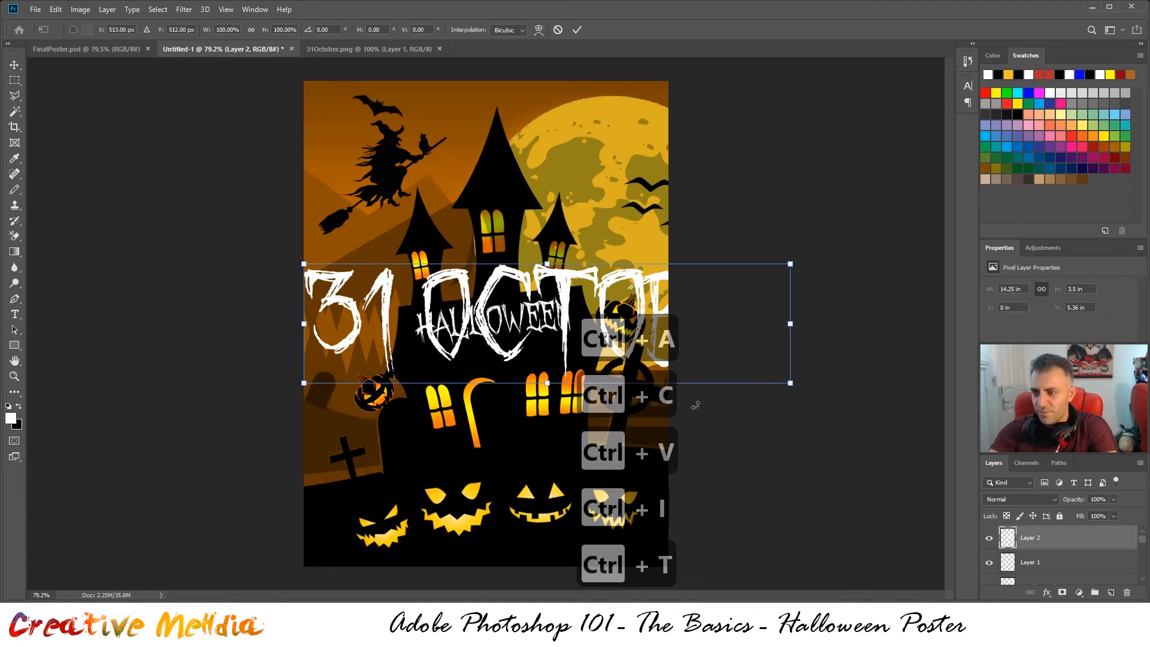
pyautogui.moveTo(792, 264); pyautogui.dragTo(463, 340)
pyautogui.moveTo(400, 358); pyautogui.dragTo(541, 355)
# - Rotate the 31 OCTOBER lettering about -7.1° and move it up close under the HALLOWEEN lettering, parallel to it
pyautogui.scroll(5, 543, 381)
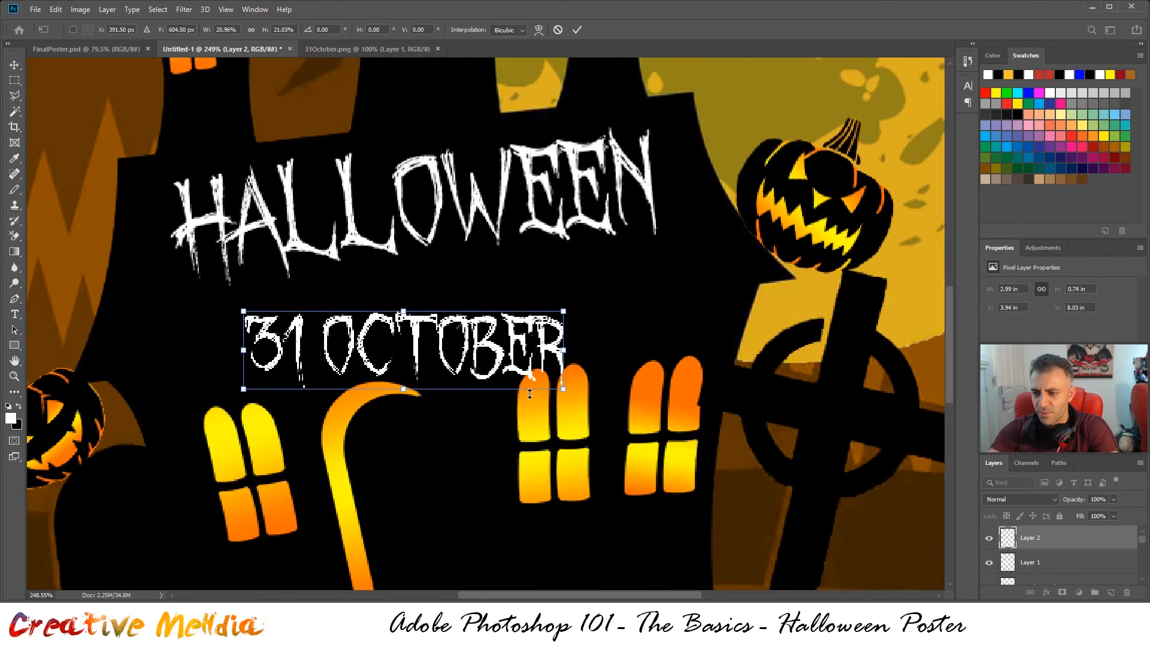
pyautogui.moveTo(570, 393); pyautogui.dragTo(613, 359)
pyautogui.moveTo(468, 348); pyautogui.dragTo(509, 304)
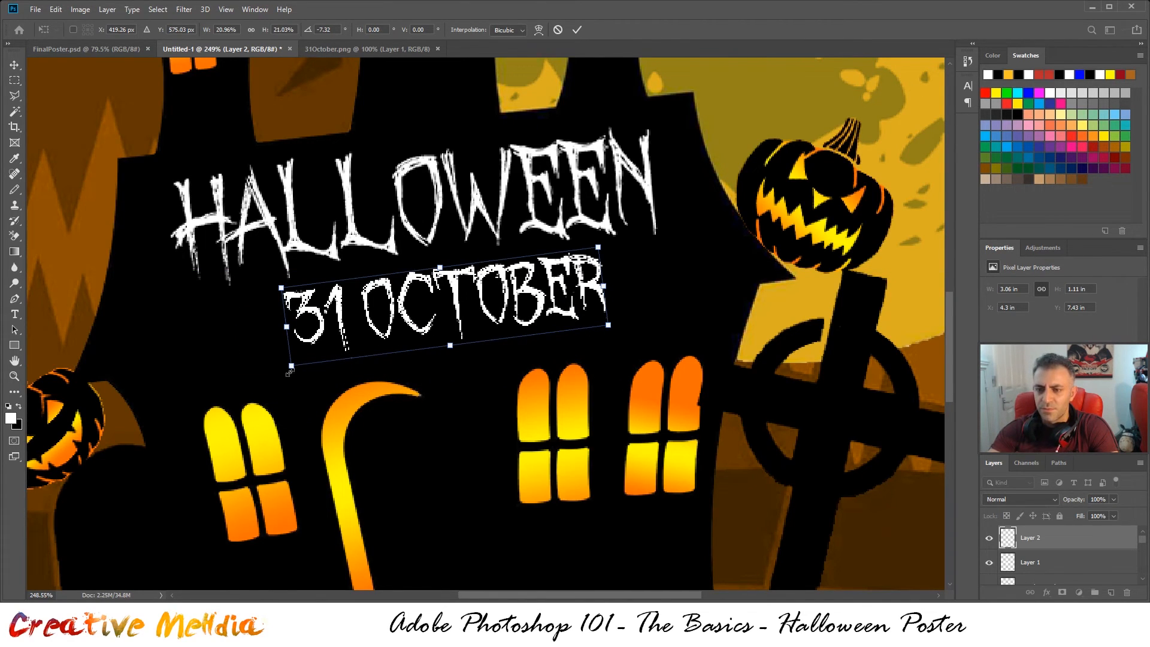
pyautogui.moveTo(283, 371); pyautogui.dragTo(281, 373)
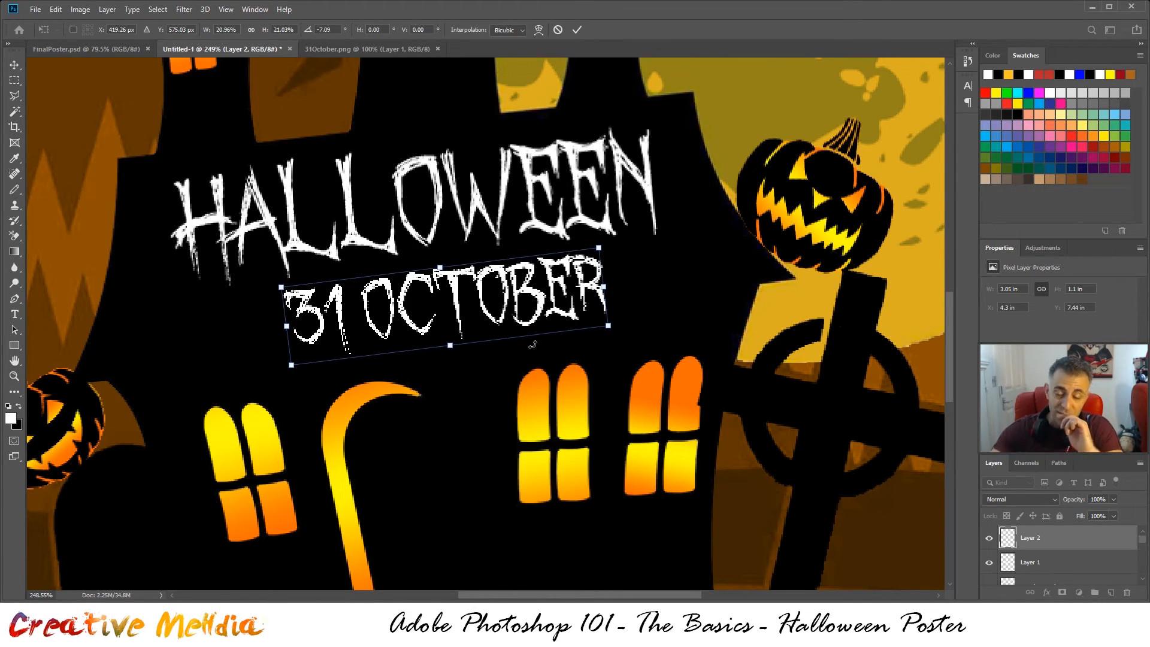
pyautogui.moveTo(507, 298); pyautogui.dragTo(509, 296)
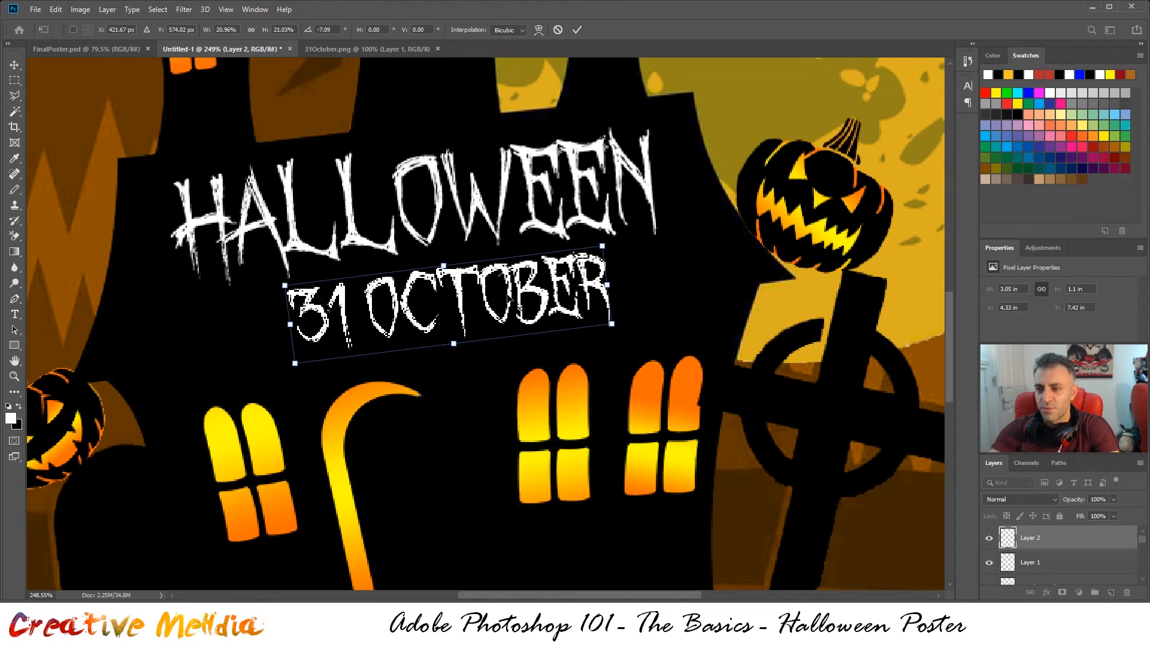
pyautogui.moveTo(629, 331); pyautogui.dragTo(630, 332)
pyautogui.hotkey('ctrl', 'Return')
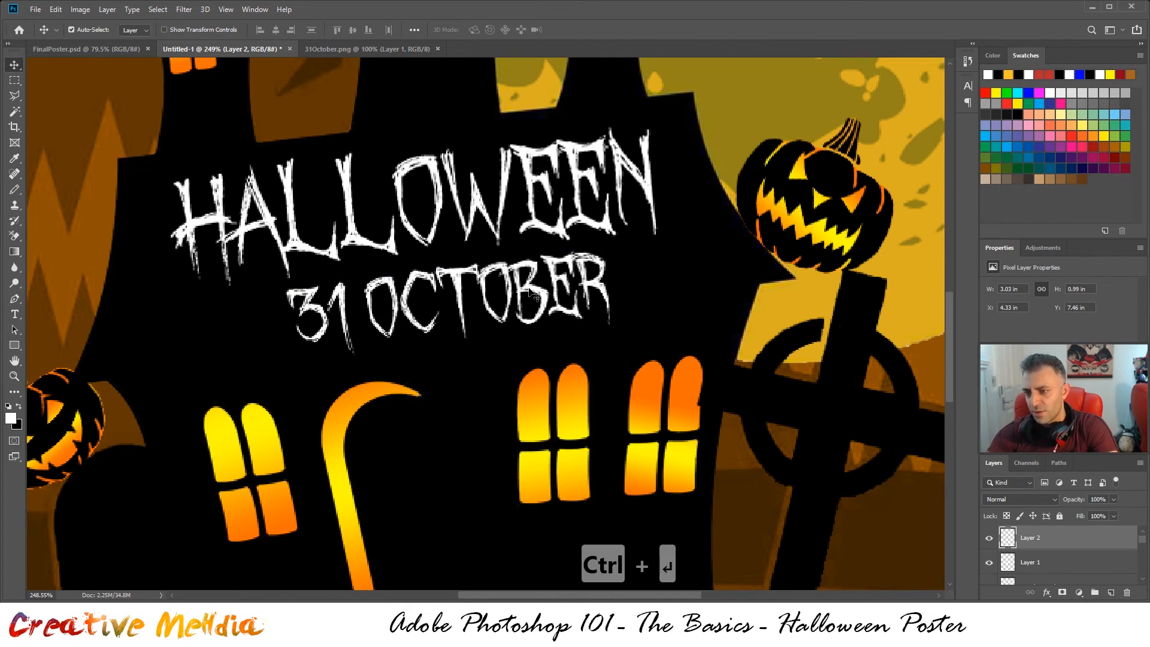
pyautogui.scroll(-8, 529, 293)
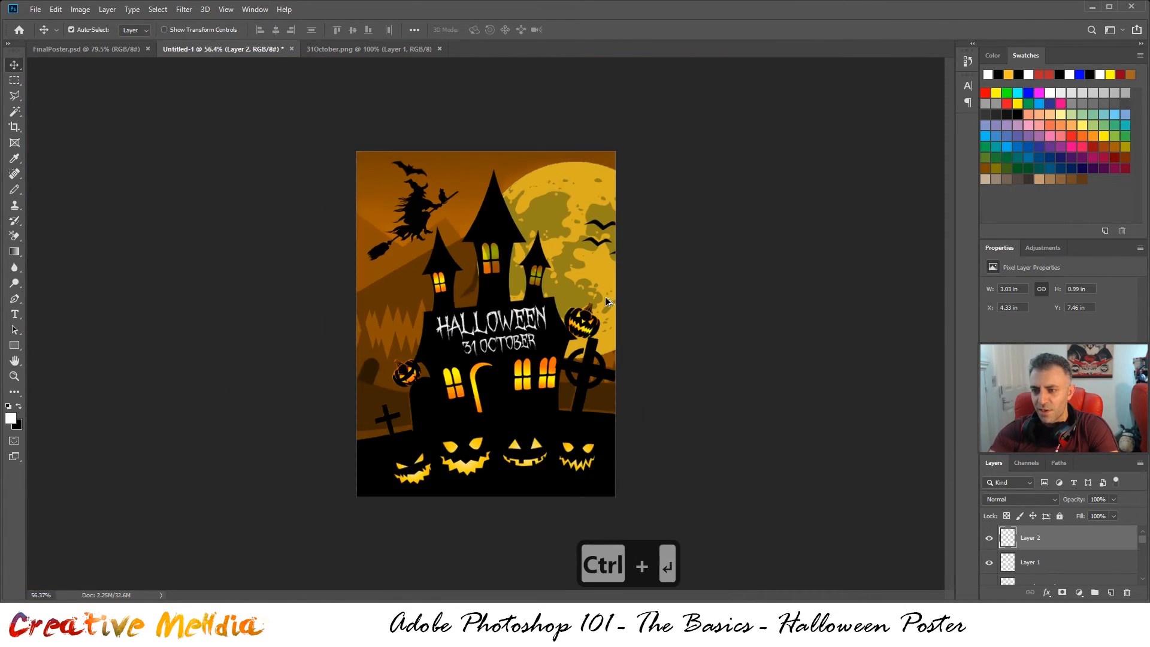
pyautogui.scroll(2, 607, 302)
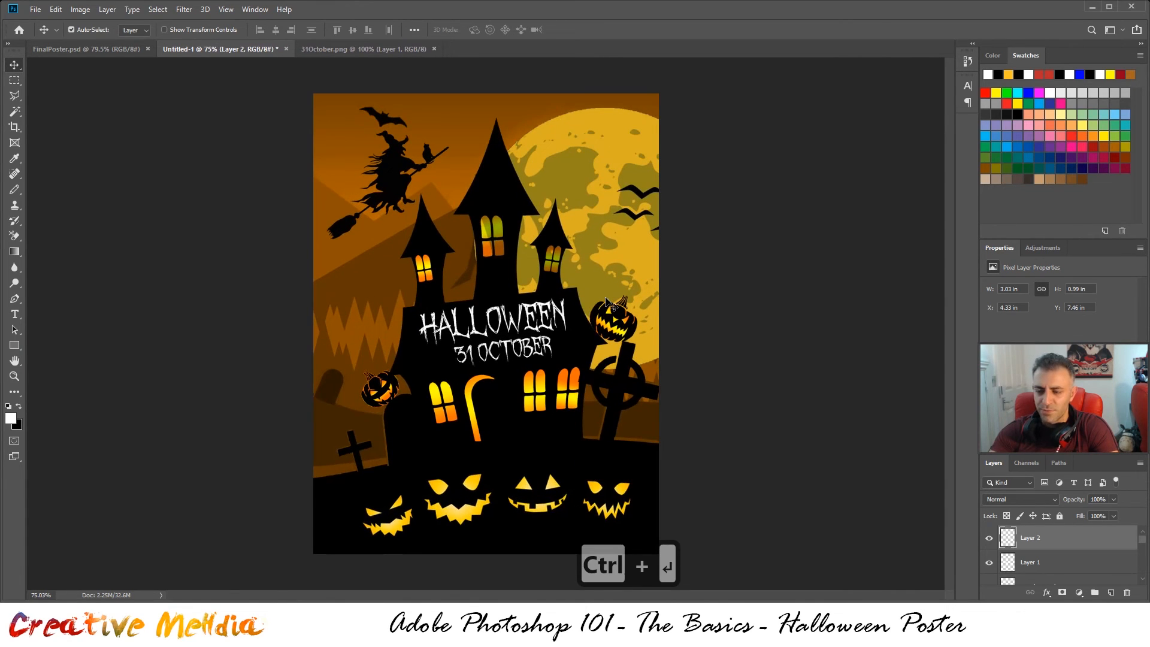
# - Check the background against FinalPoster.psd and raise the BG layer's lightness to +3 with Hue/Saturation
pyautogui.click(91, 48)
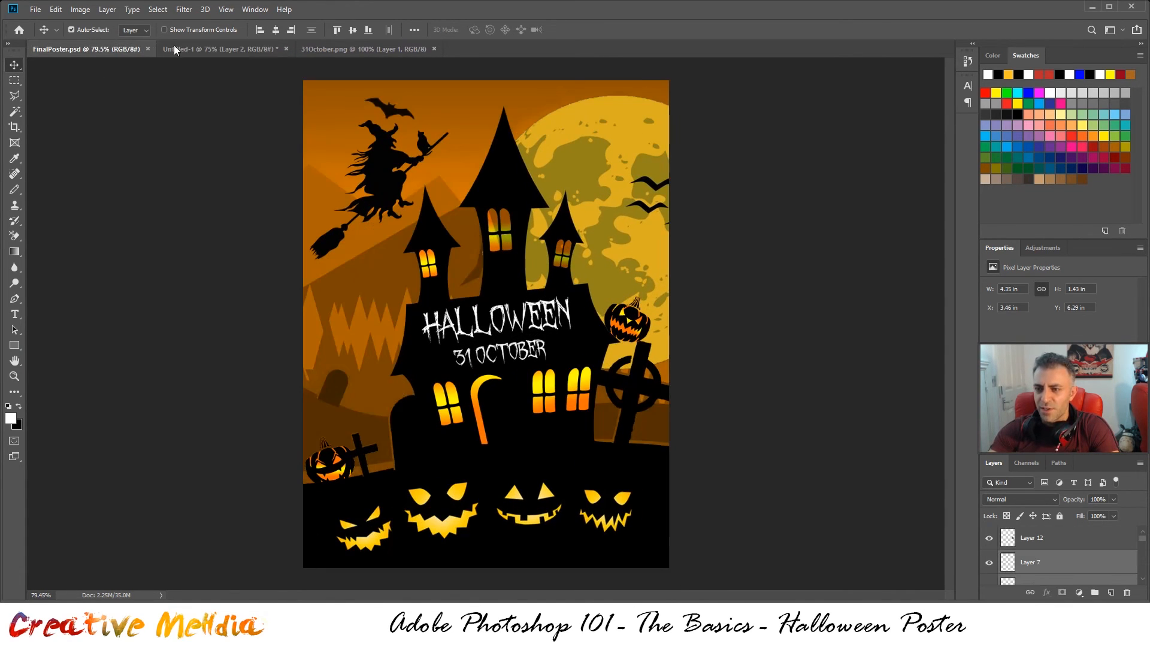
pyautogui.click(195, 48)
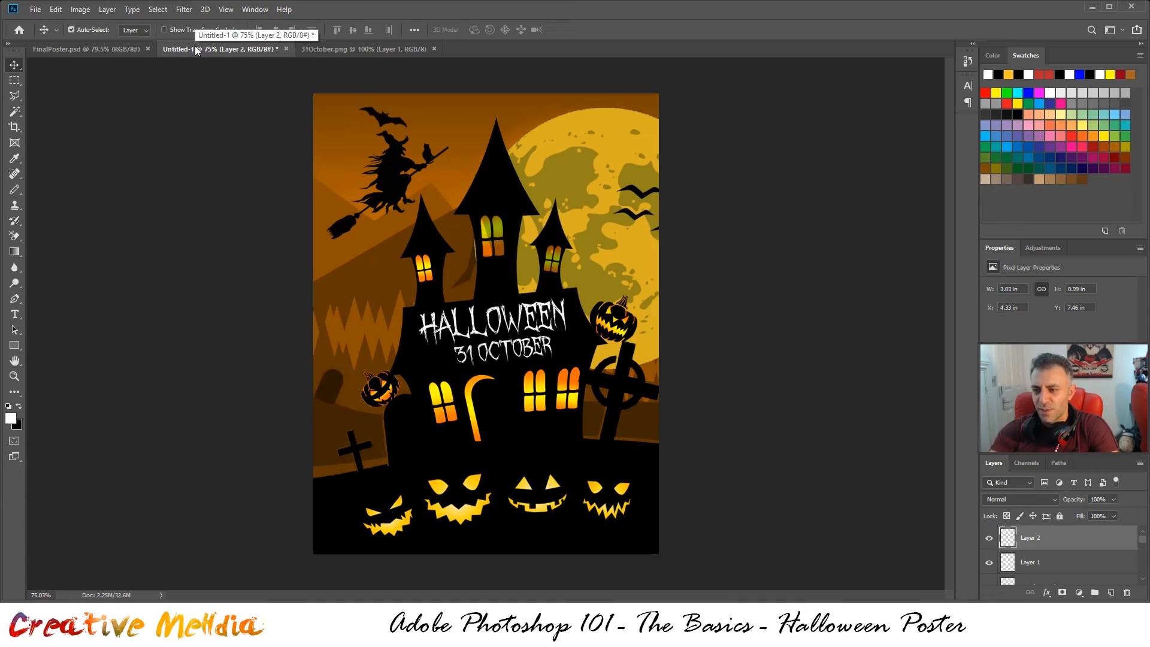
pyautogui.scroll(-2, 1099, 564)
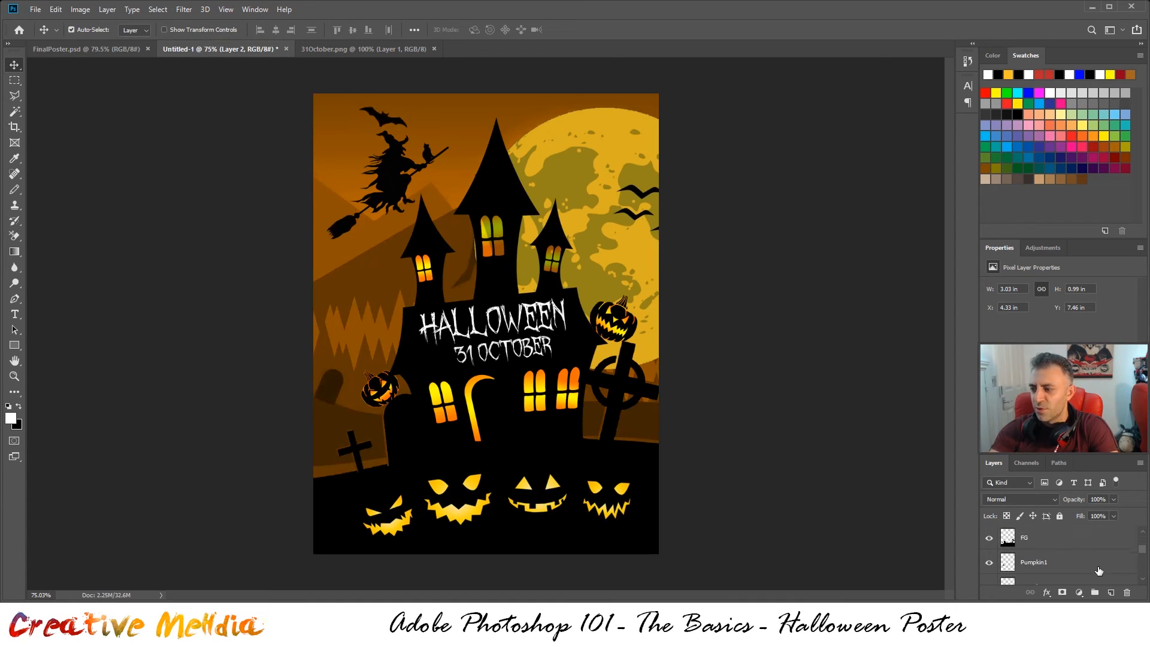
pyautogui.scroll(-4, 1099, 571)
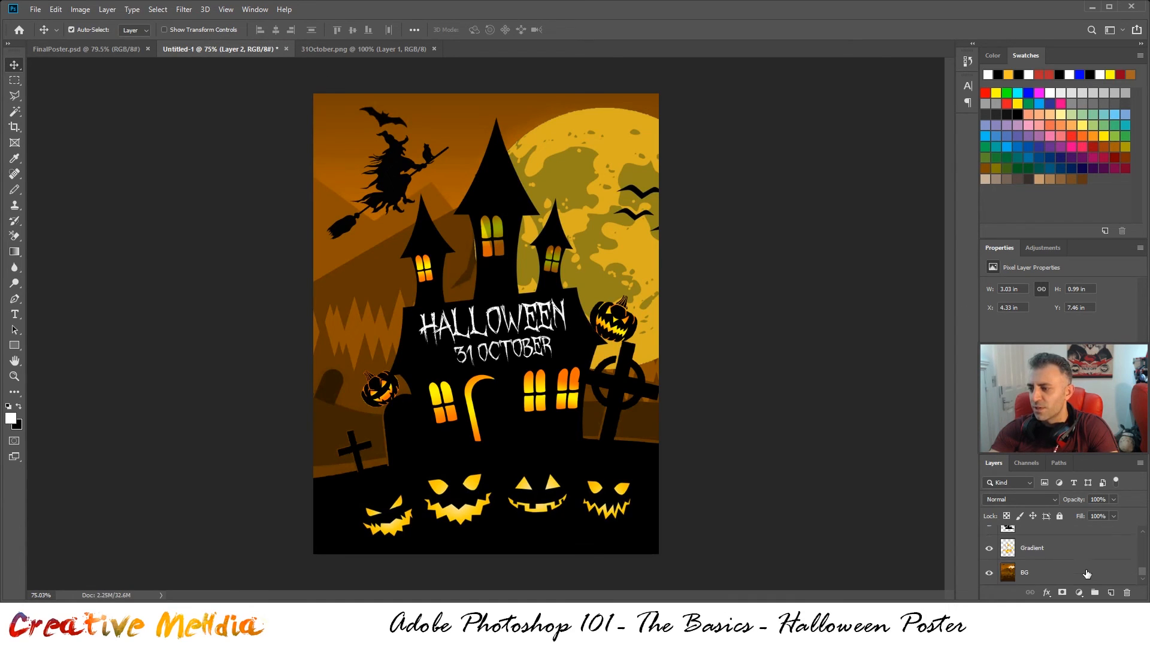
pyautogui.click(1054, 576)
pyautogui.hotkey('ctrl', 'u')
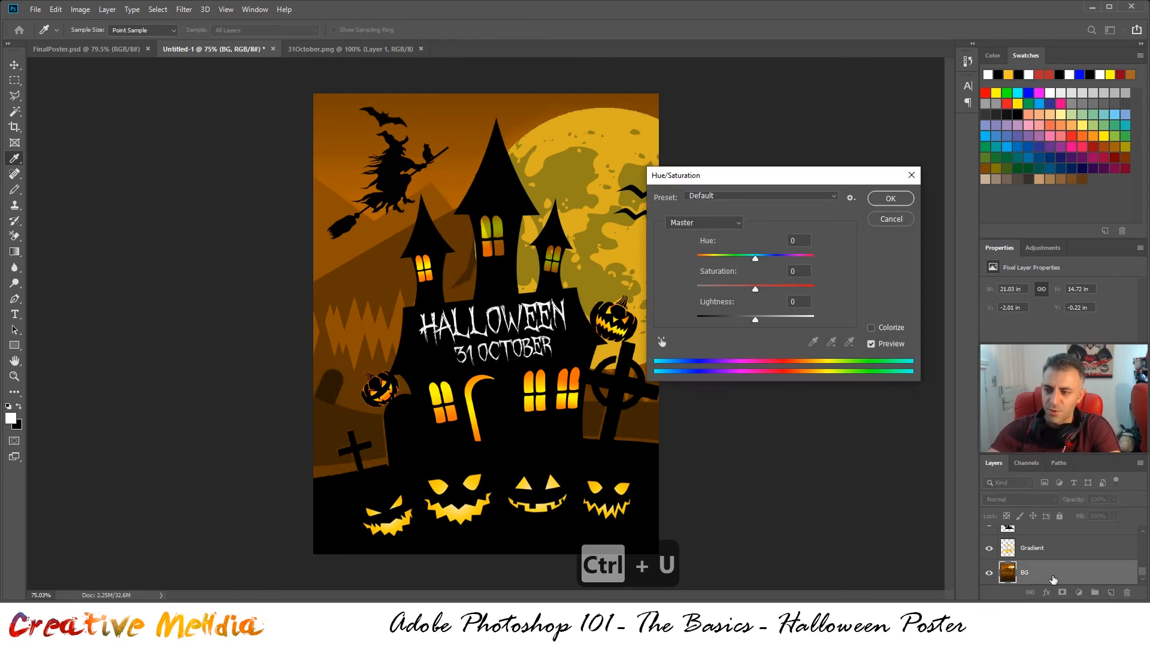
pyautogui.moveTo(756, 321)
pyautogui.mouseDown()
pyautogui.moveTo(772, 318)
pyautogui.moveTo(759, 328)
pyautogui.mouseUp()
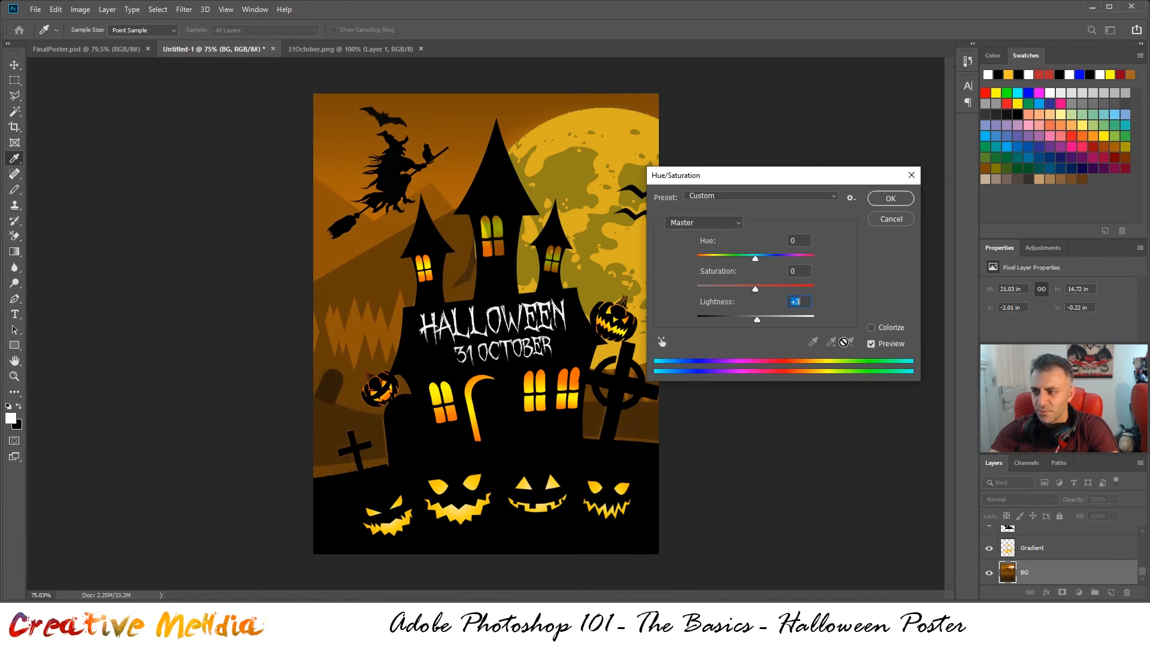
pyautogui.click(873, 345)
pyautogui.click(889, 199)
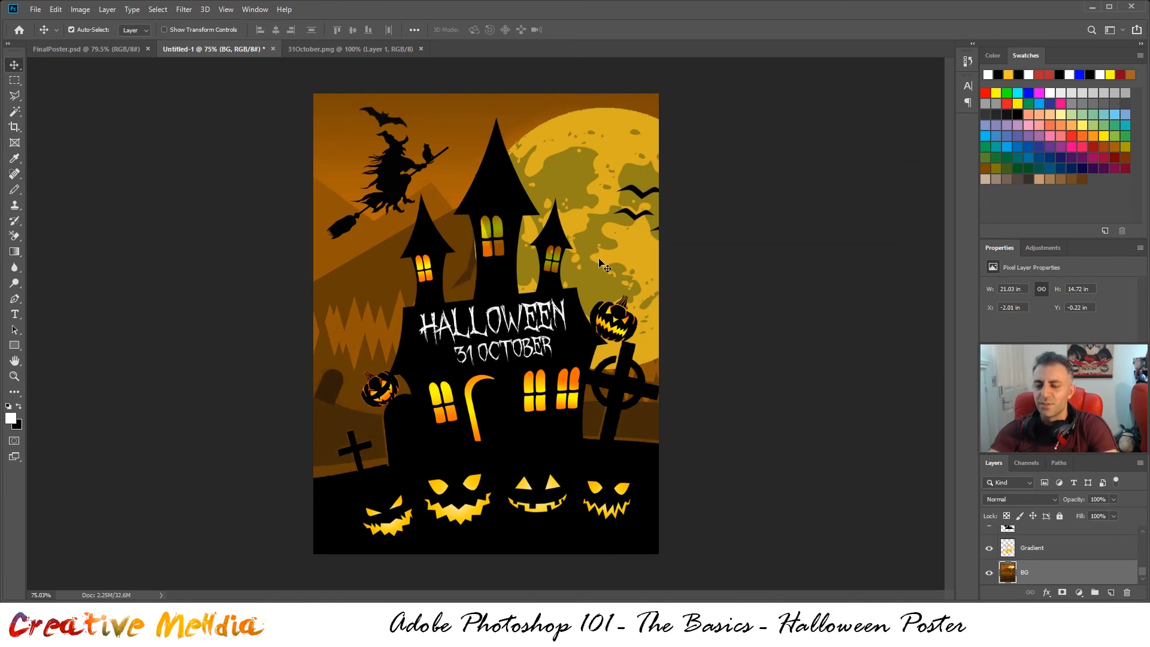
# - Close the 31October.png document
pyautogui.scroll(1, 604, 266)
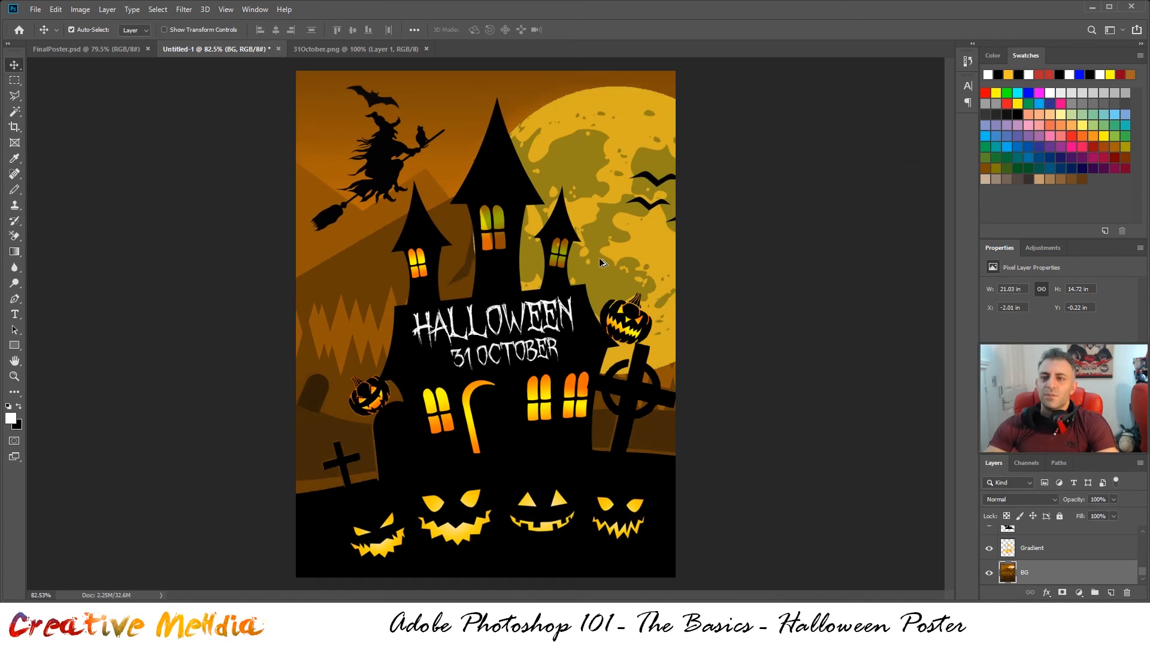
pyautogui.click(407, 49)
pyautogui.click(427, 49)
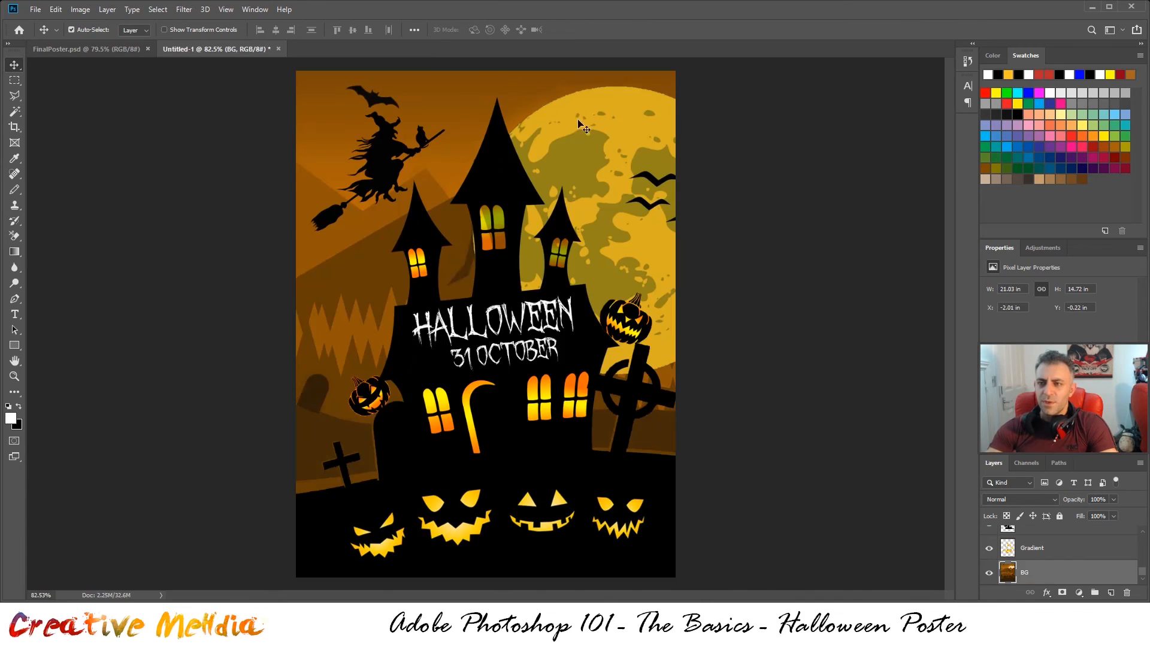
# - Compare the finished Untitled-1 poster with FinalPoster.psd
pyautogui.click(98, 48)
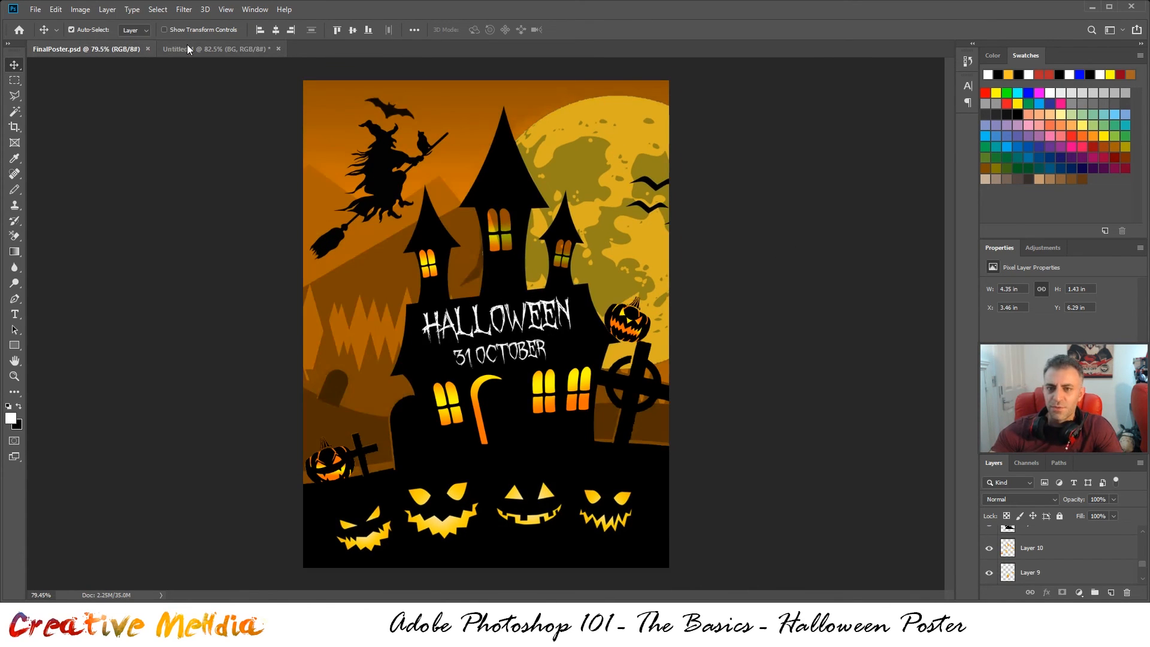
pyautogui.click(187, 46)
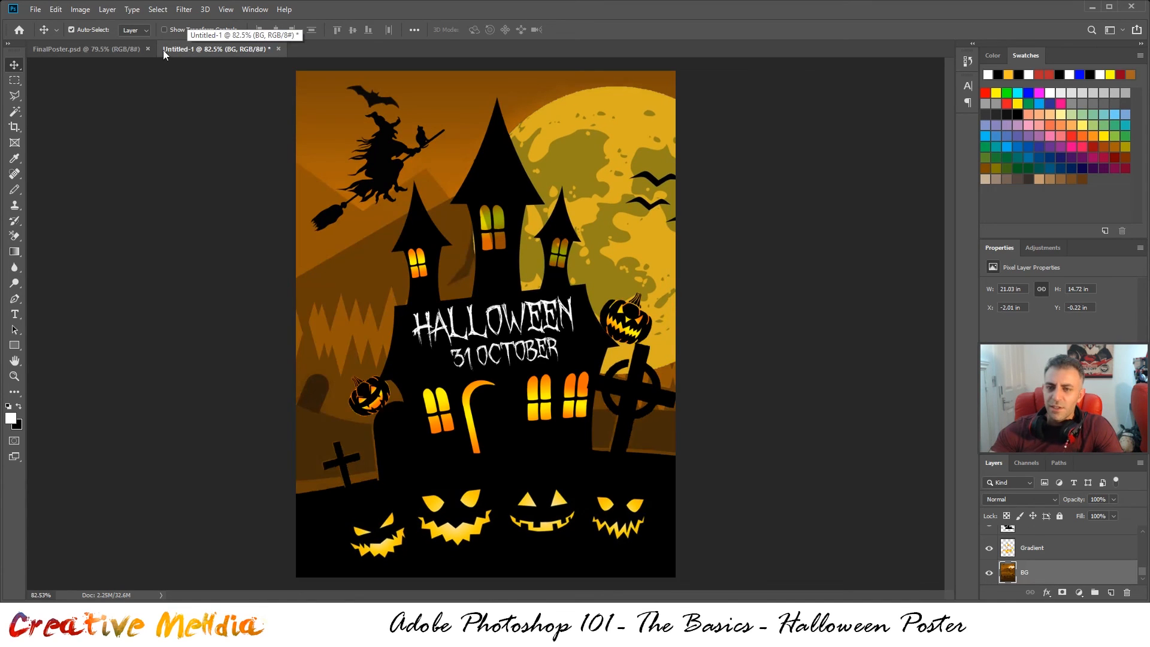
pyautogui.click(134, 48)
pyautogui.click(181, 48)
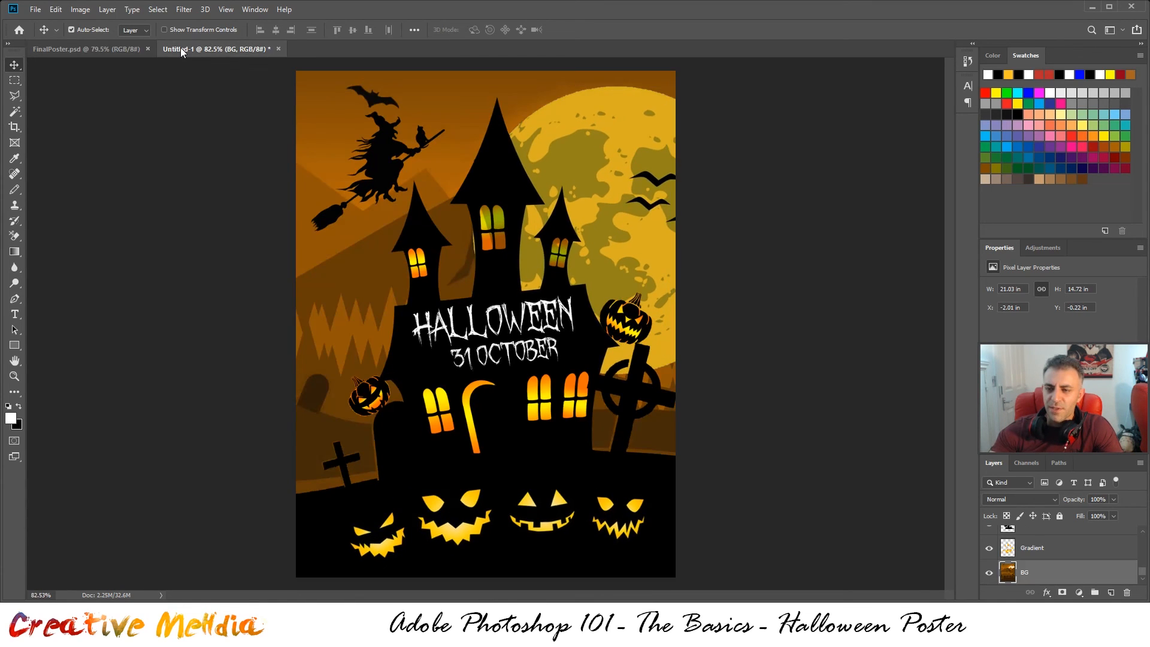